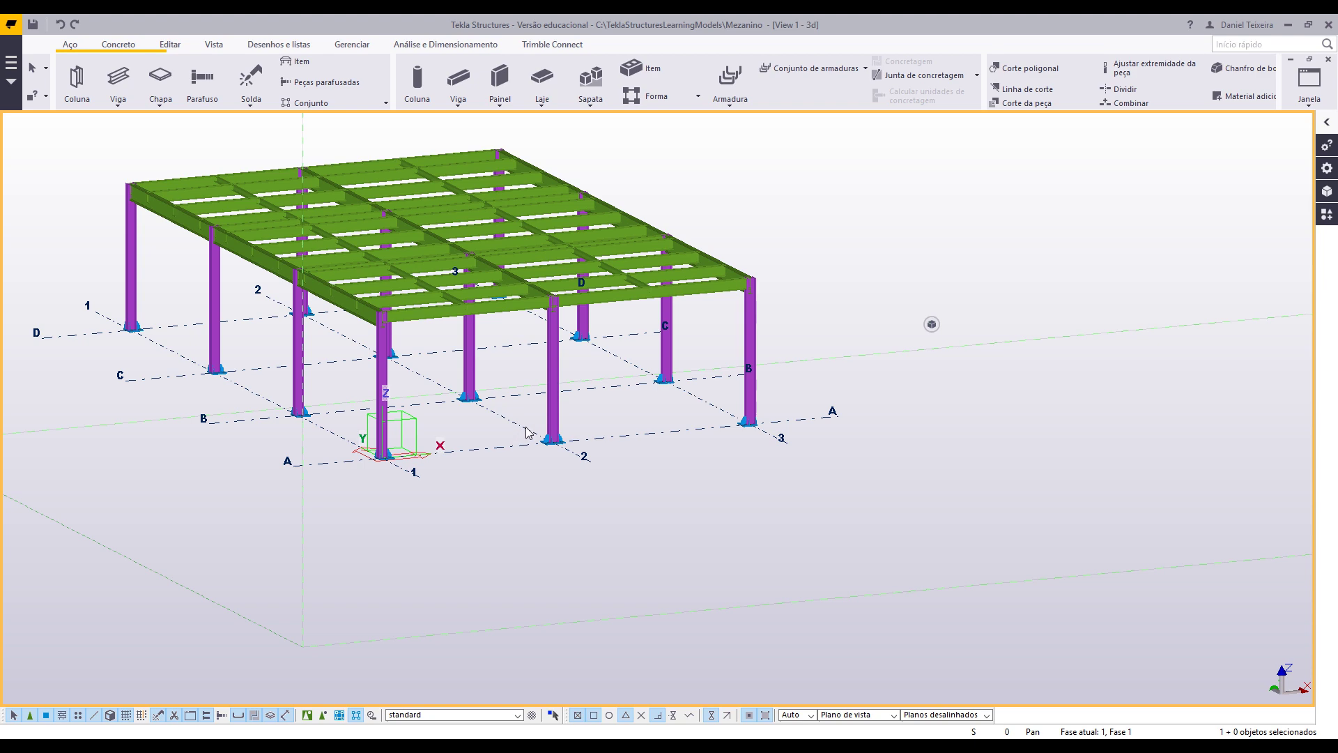
- Examine the mezzanine's column bases and the overall steel frame along grid lines A–D and 1–3
middle_click_drag(404, 427, 514, 432)
scroll(589, 424, "up", 8)
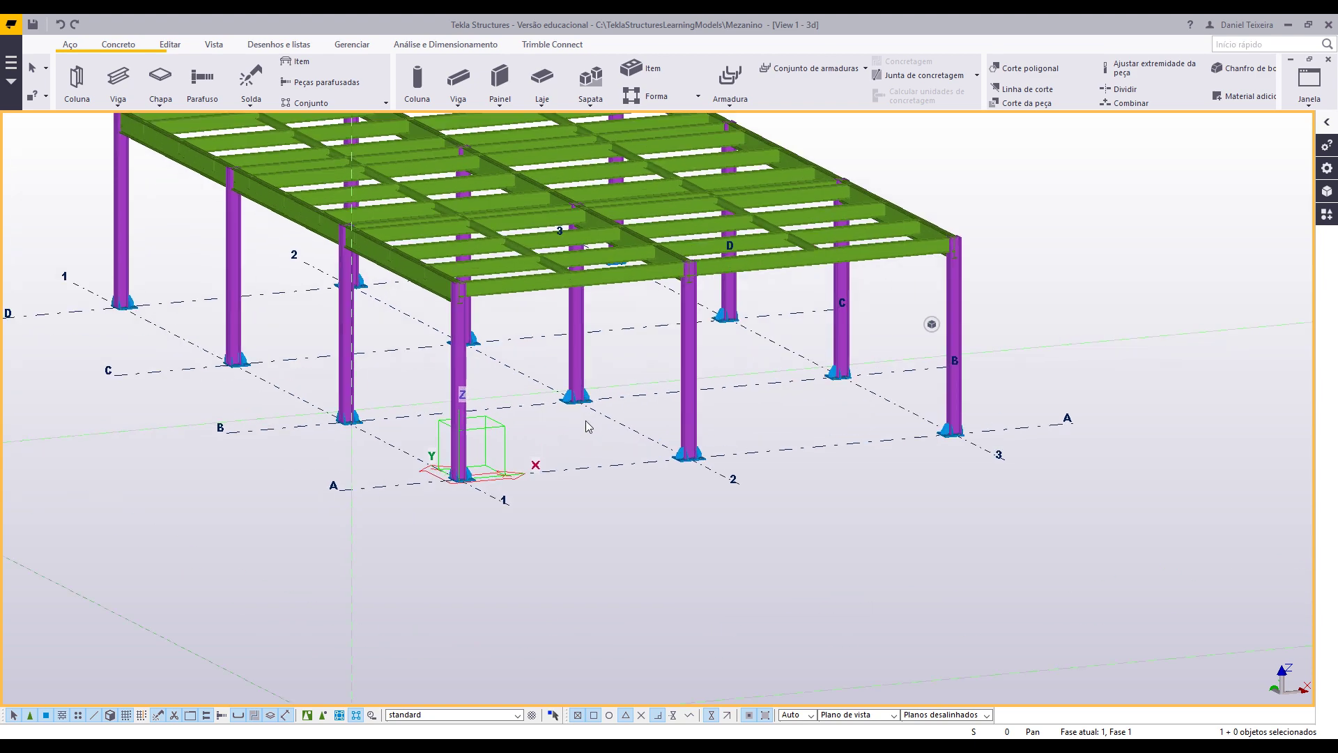
middle_click_drag(488, 361, 562, 391)
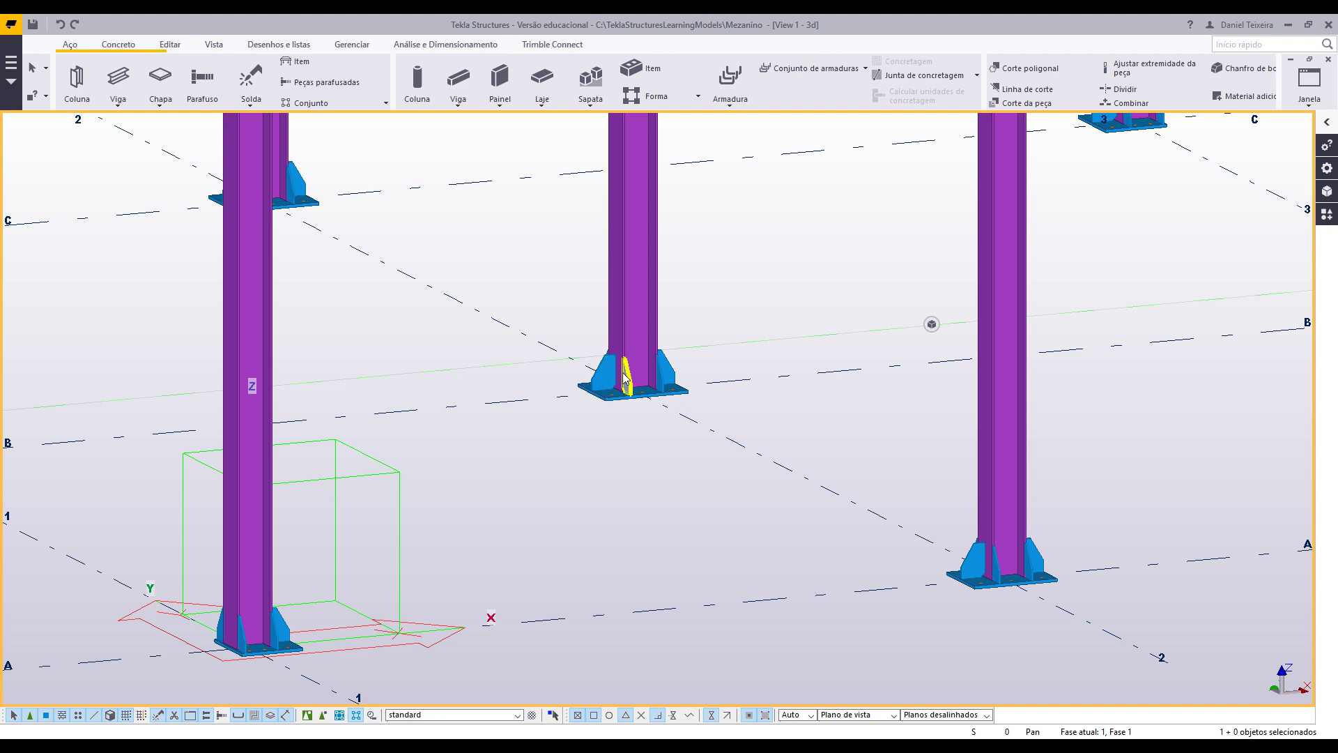
scroll(625, 380, "up", 2)
scroll(625, 379, "down", 4)
middle_click_drag(589, 387, 837, 390)
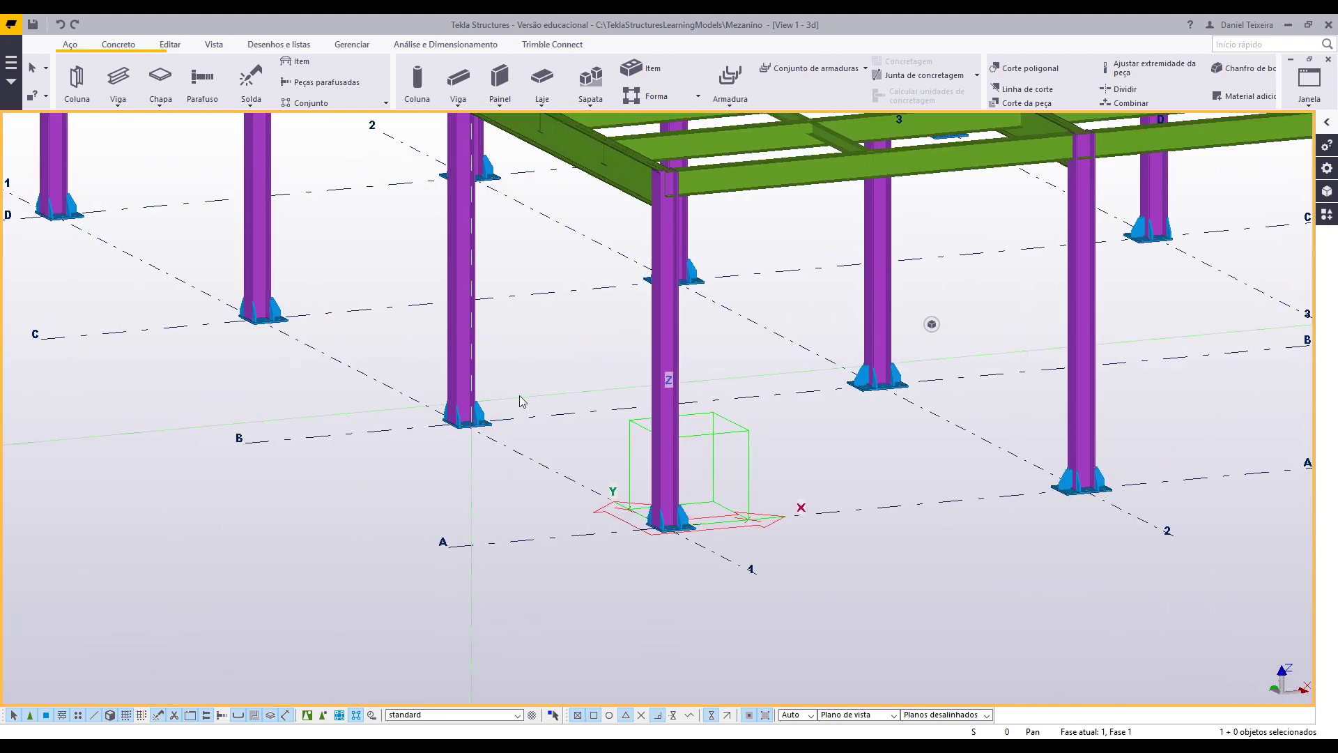
scroll(432, 427, "up", 5)
scroll(404, 425, "down", 6)
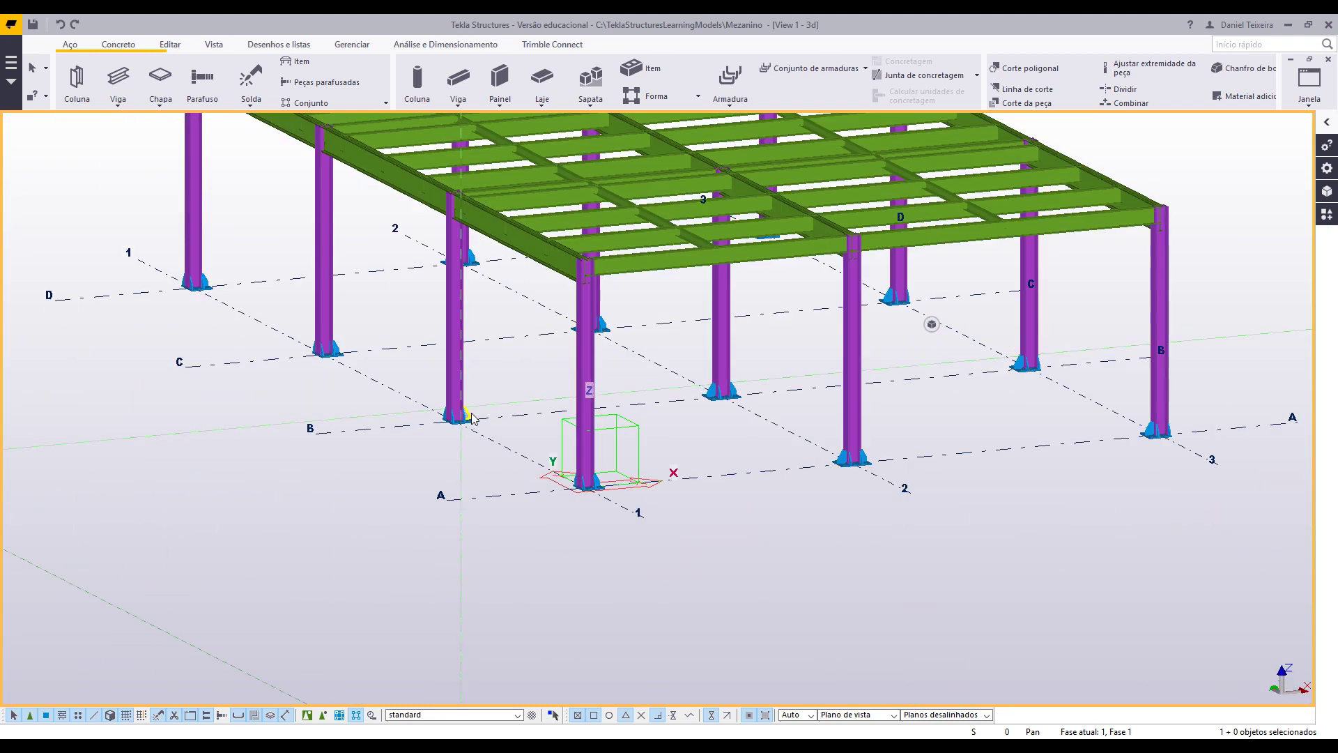
middle_click_drag(646, 513, 446, 457)
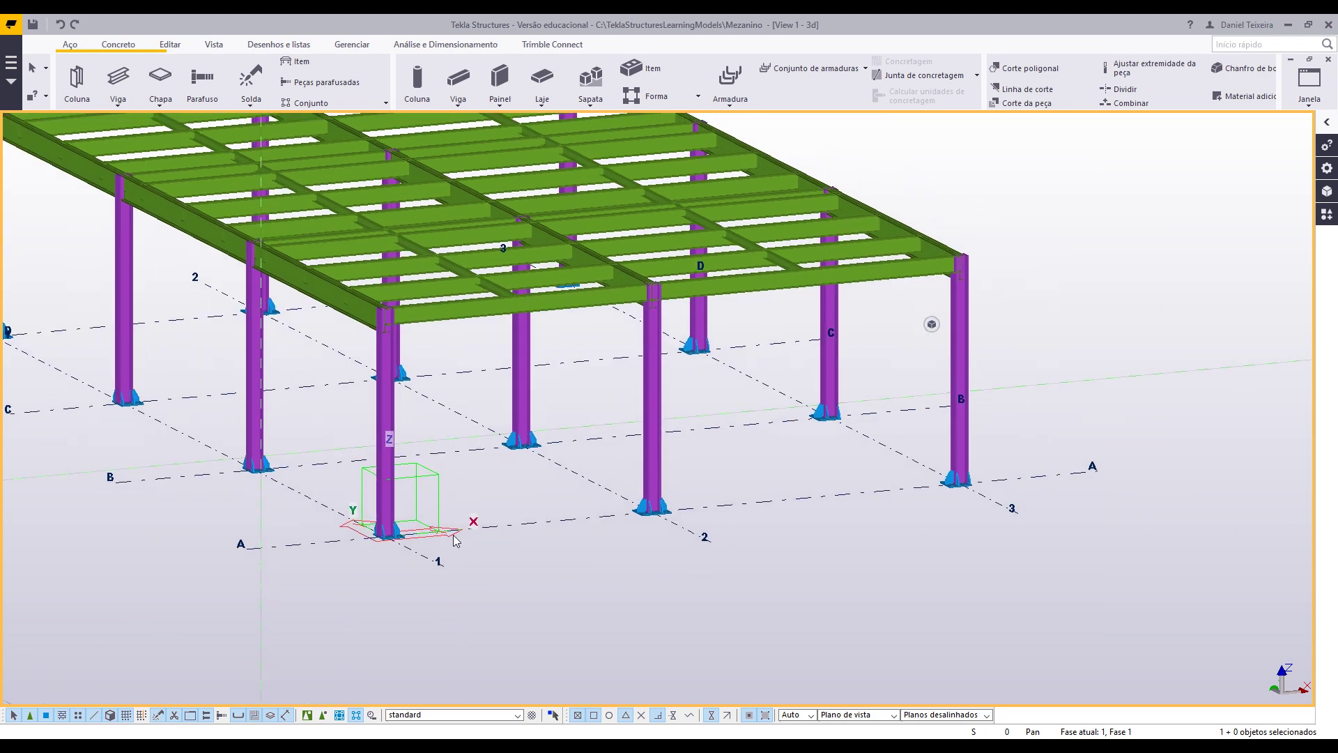
middle_click_drag(234, 453, 579, 506)
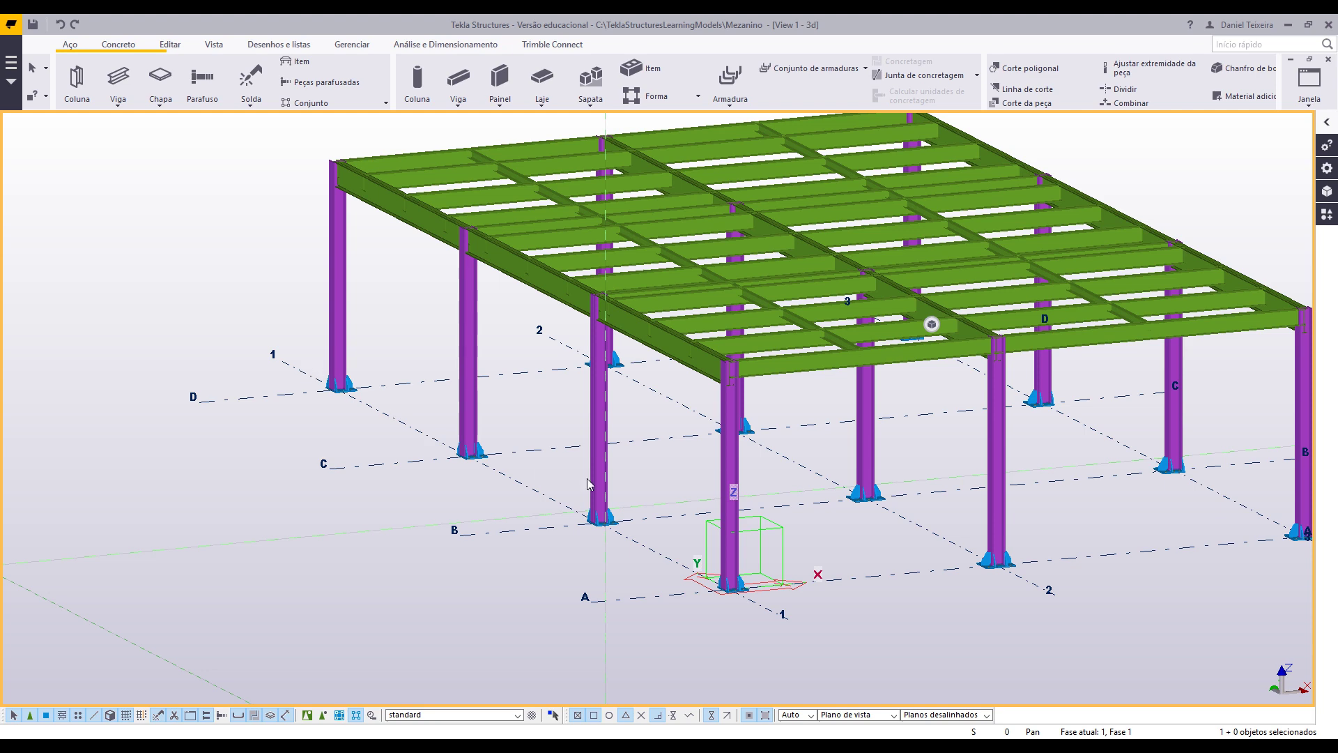
middle_click_drag(856, 528, 462, 517)
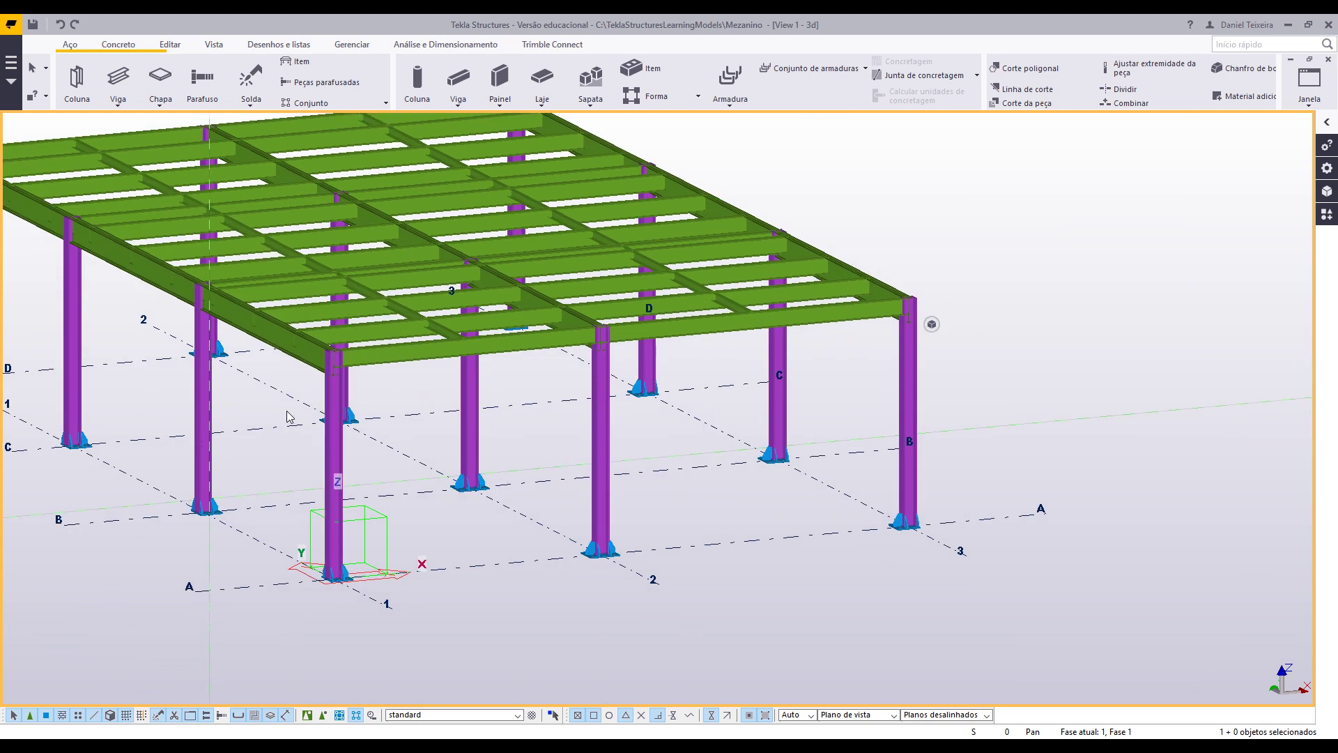
middle_click_drag(485, 463, 335, 450)
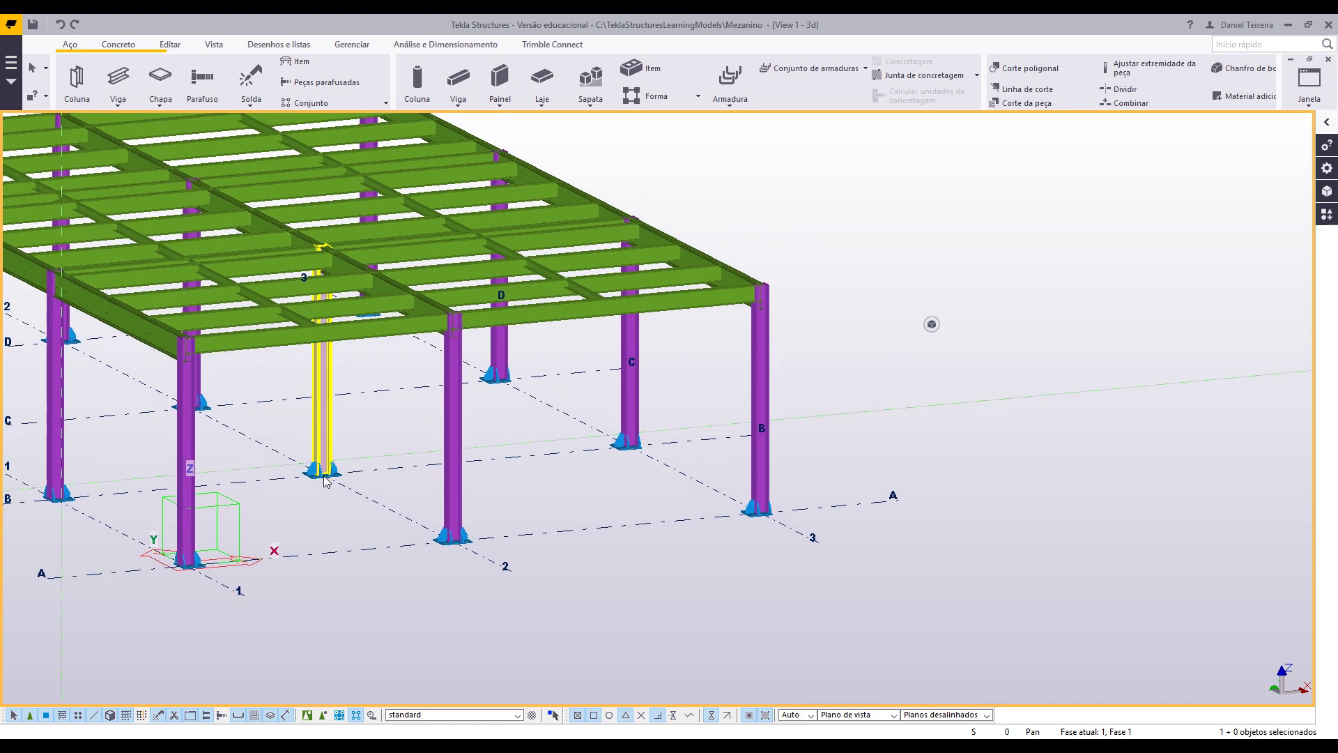
- Turn on the display of cuts and added material in components for the 3D view and close the view properties
scroll(335, 450, "up", 5)
double_click(418, 408)
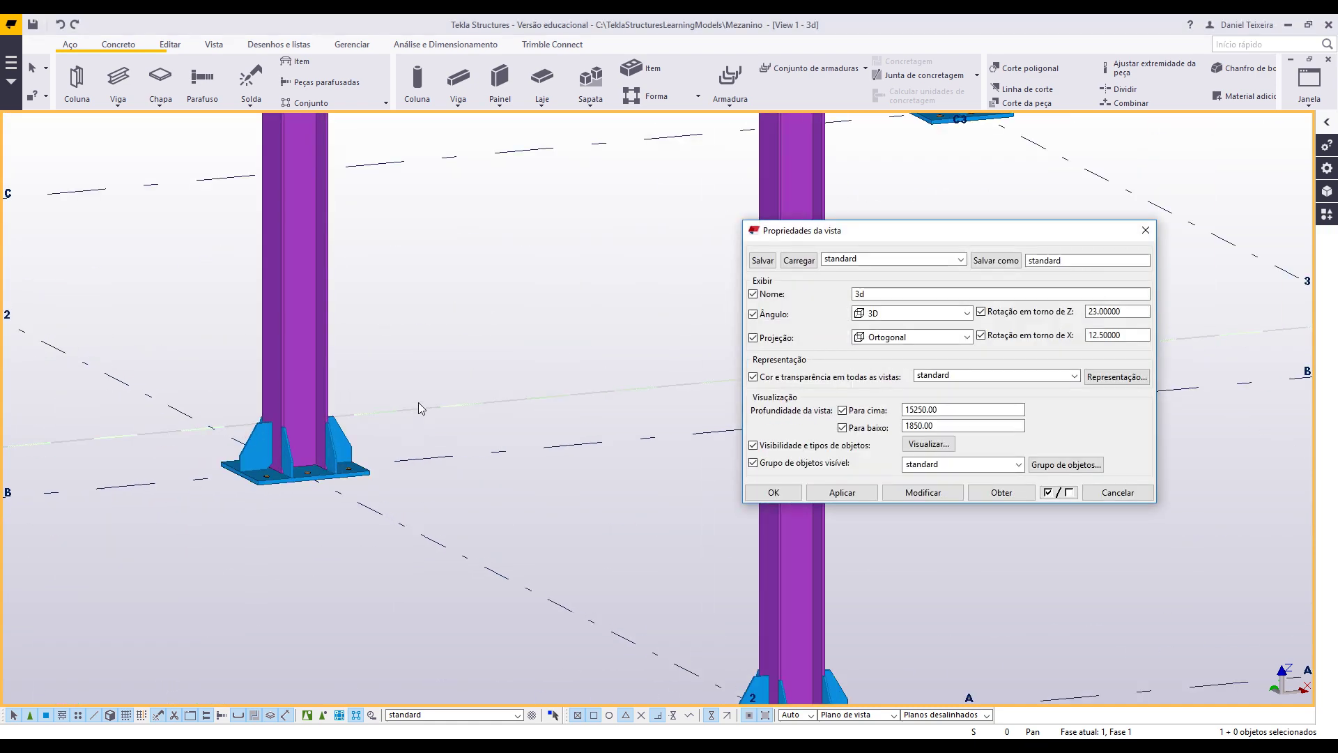
left_click(931, 443)
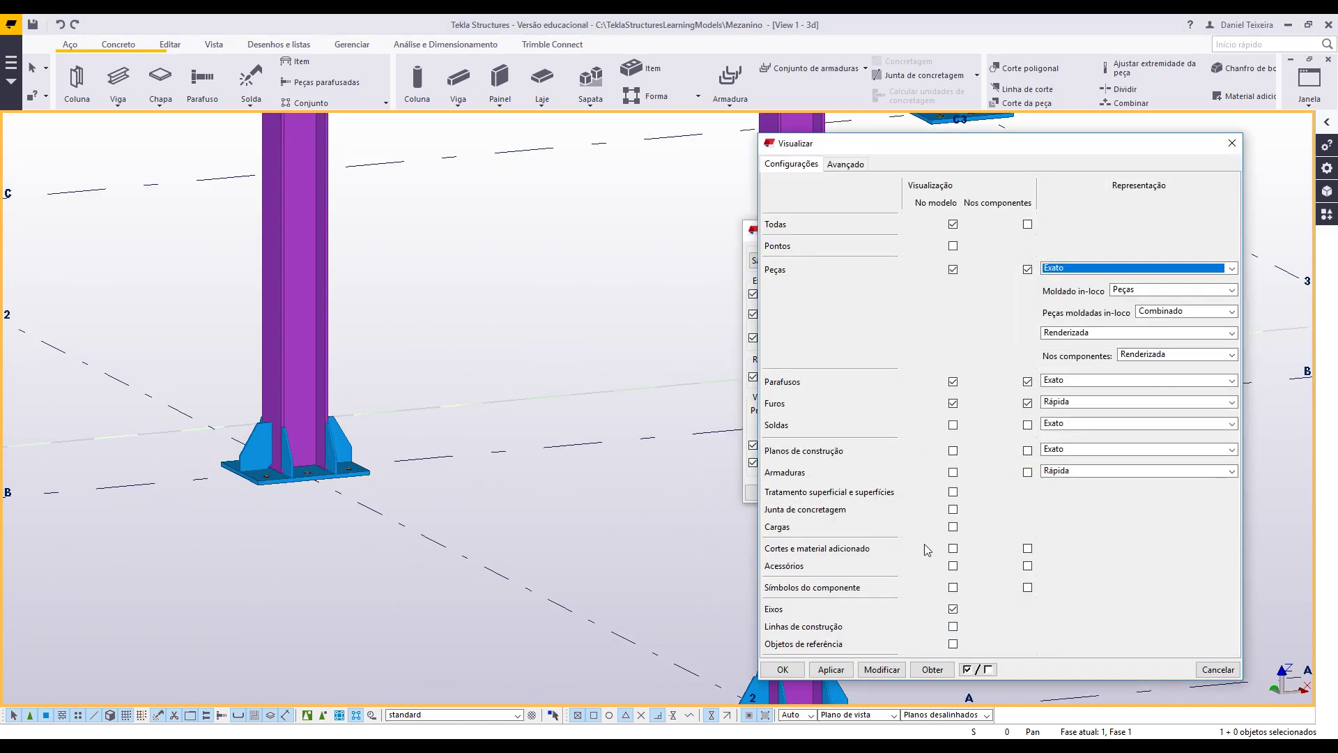
left_click(953, 549)
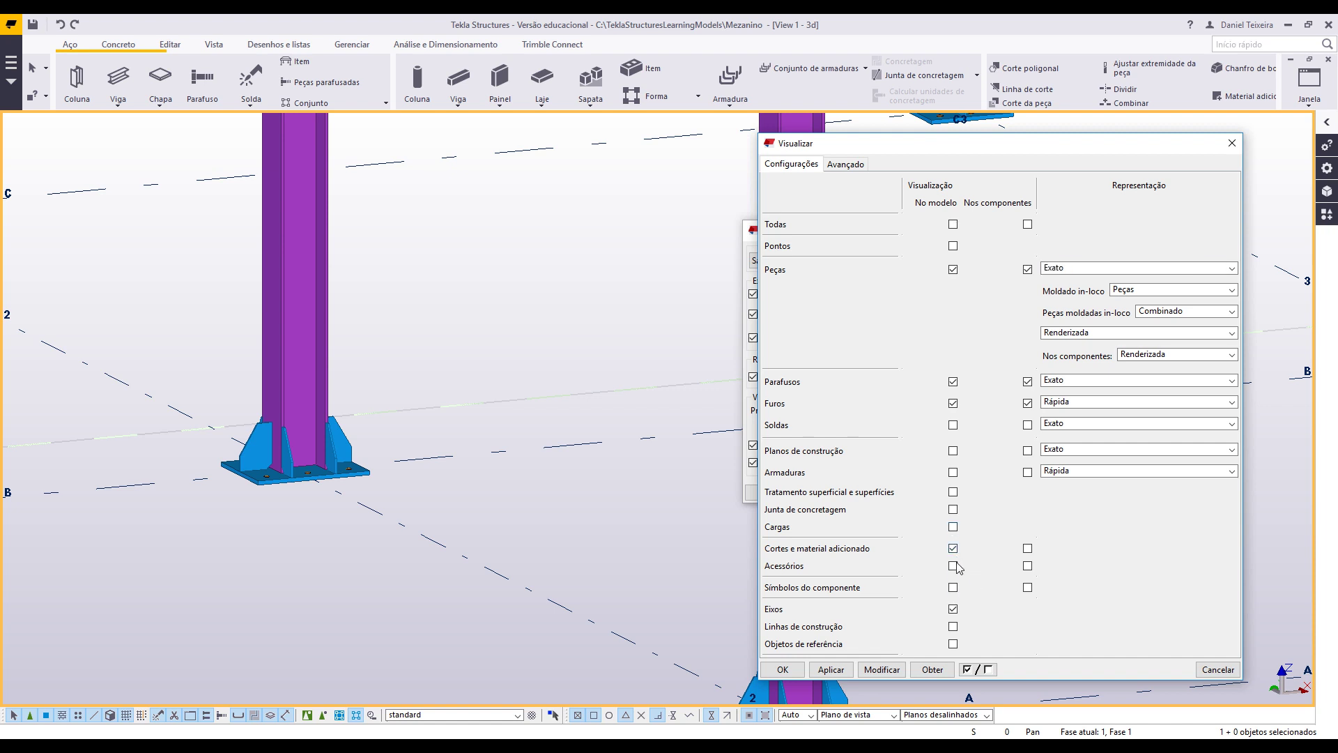
left_click(1028, 548)
left_click(954, 548)
left_click(882, 669)
left_click(783, 669)
scroll(466, 457, "up", 5)
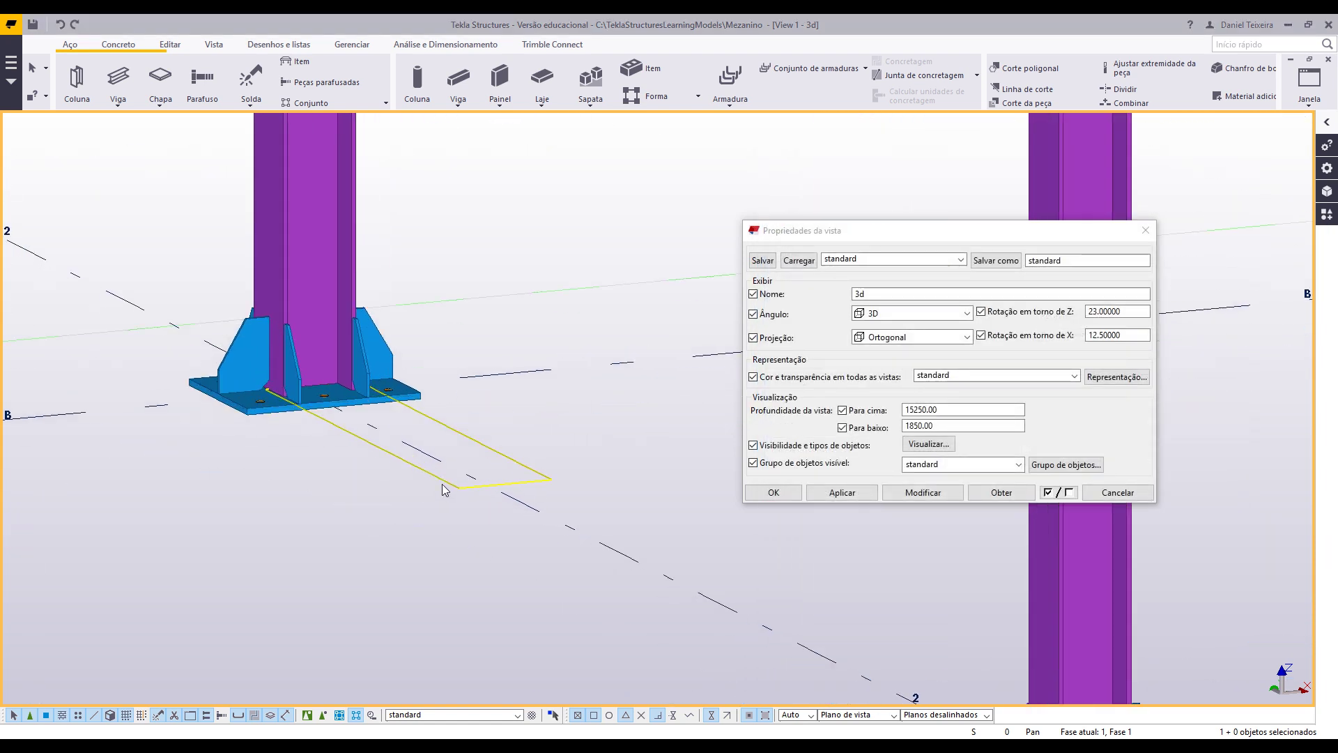
scroll(387, 451, "up", 3)
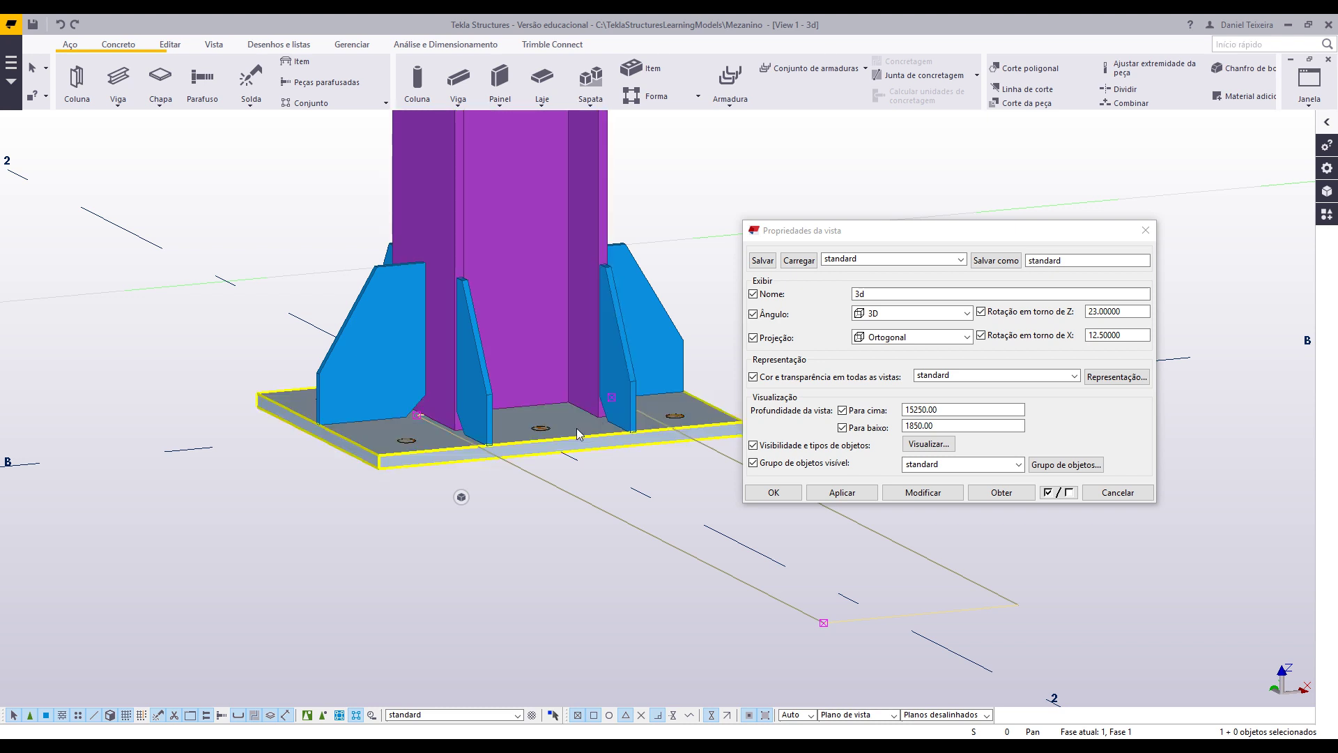
left_click(1146, 231)
- Examine the cut outlines at the column bases along grid lines 1, 2 and 3
scroll(616, 365, "down", 5)
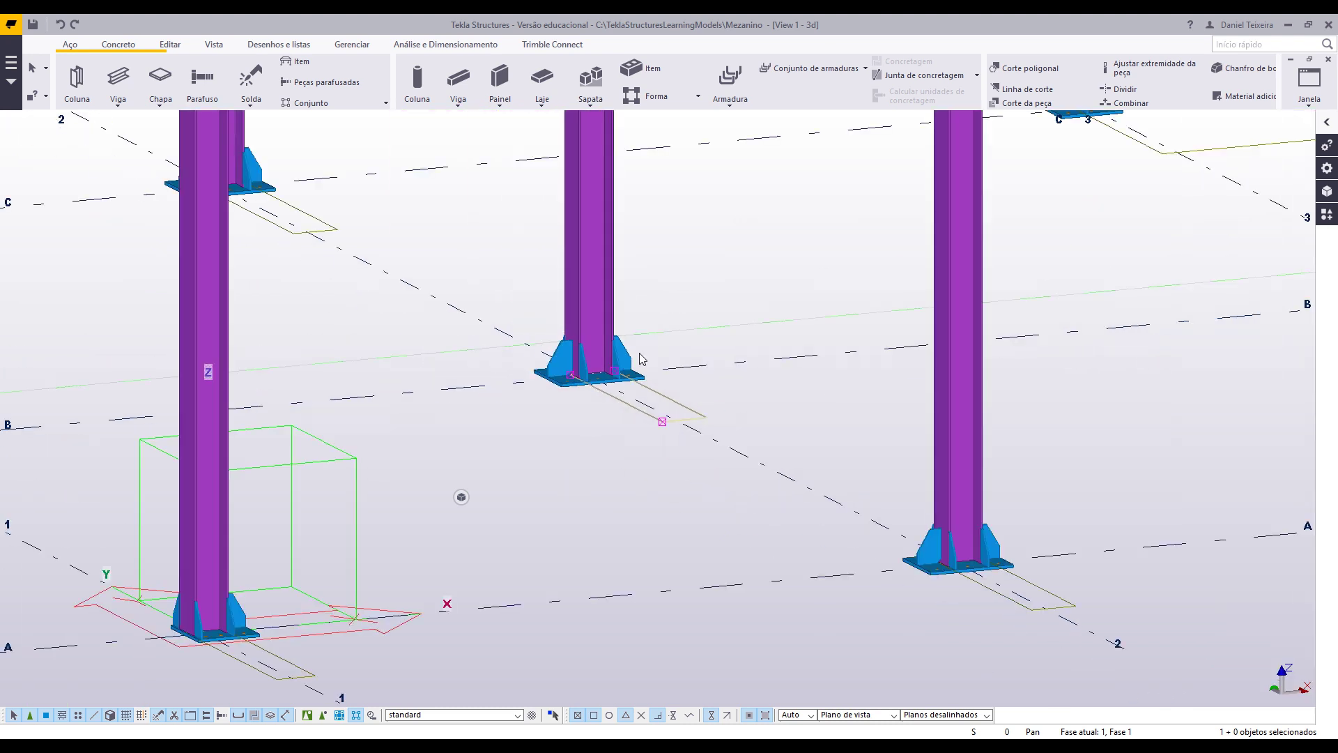
scroll(641, 359, "down", 5)
scroll(414, 488, "up", 3)
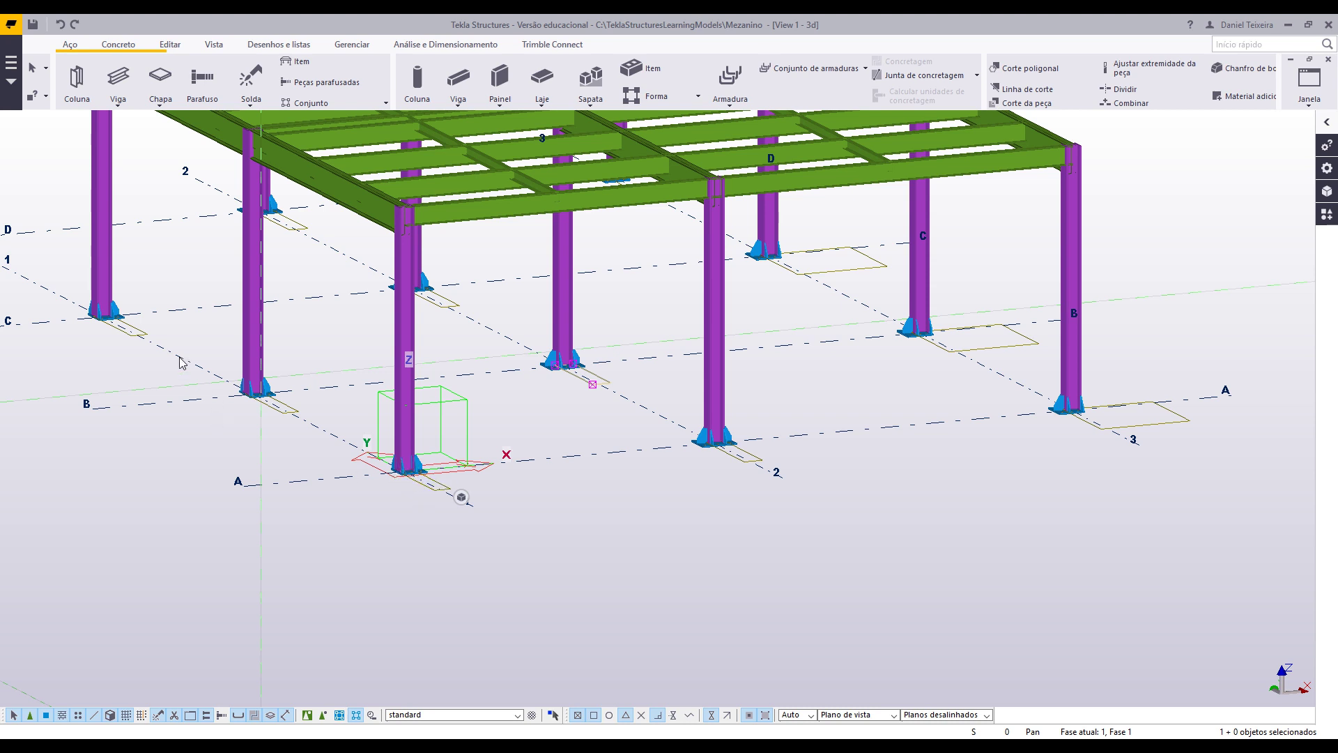
middle_click_drag(379, 426, 371, 432)
middle_click_drag(1154, 412, 694, 451)
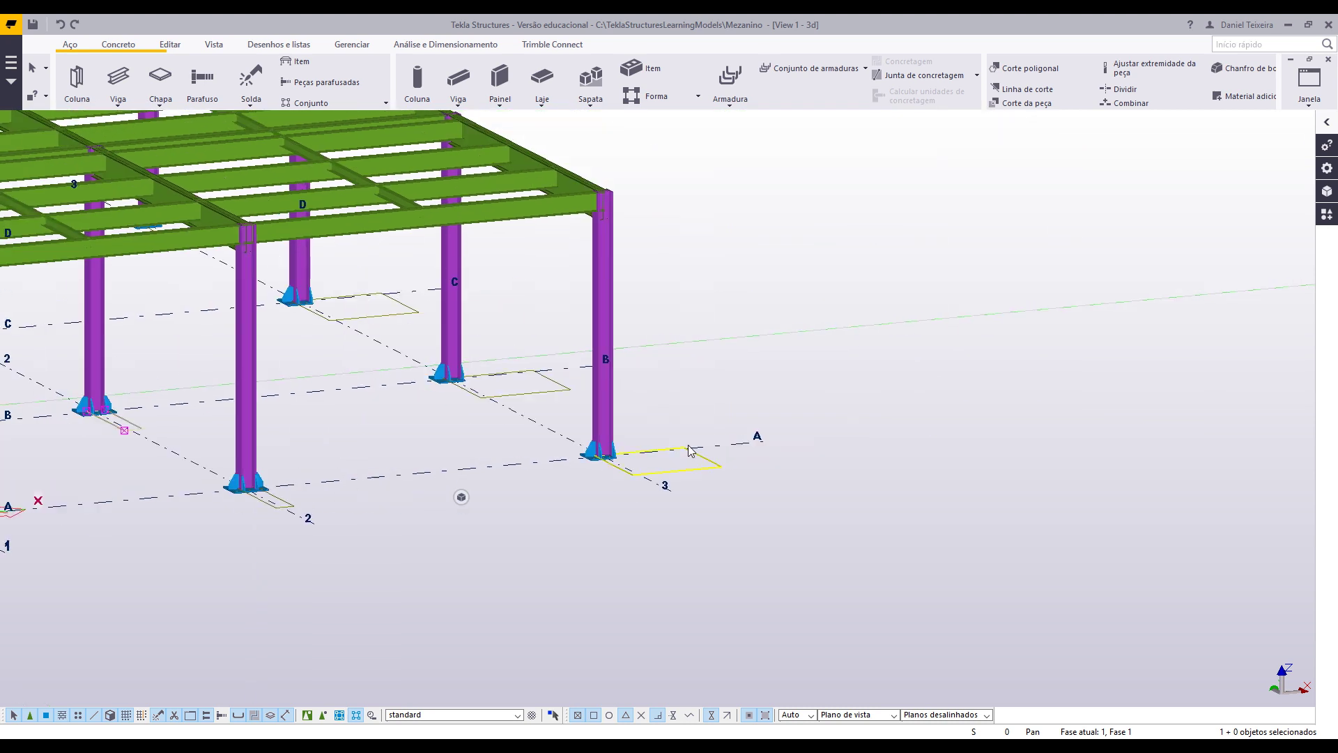
scroll(704, 440, "down", 3)
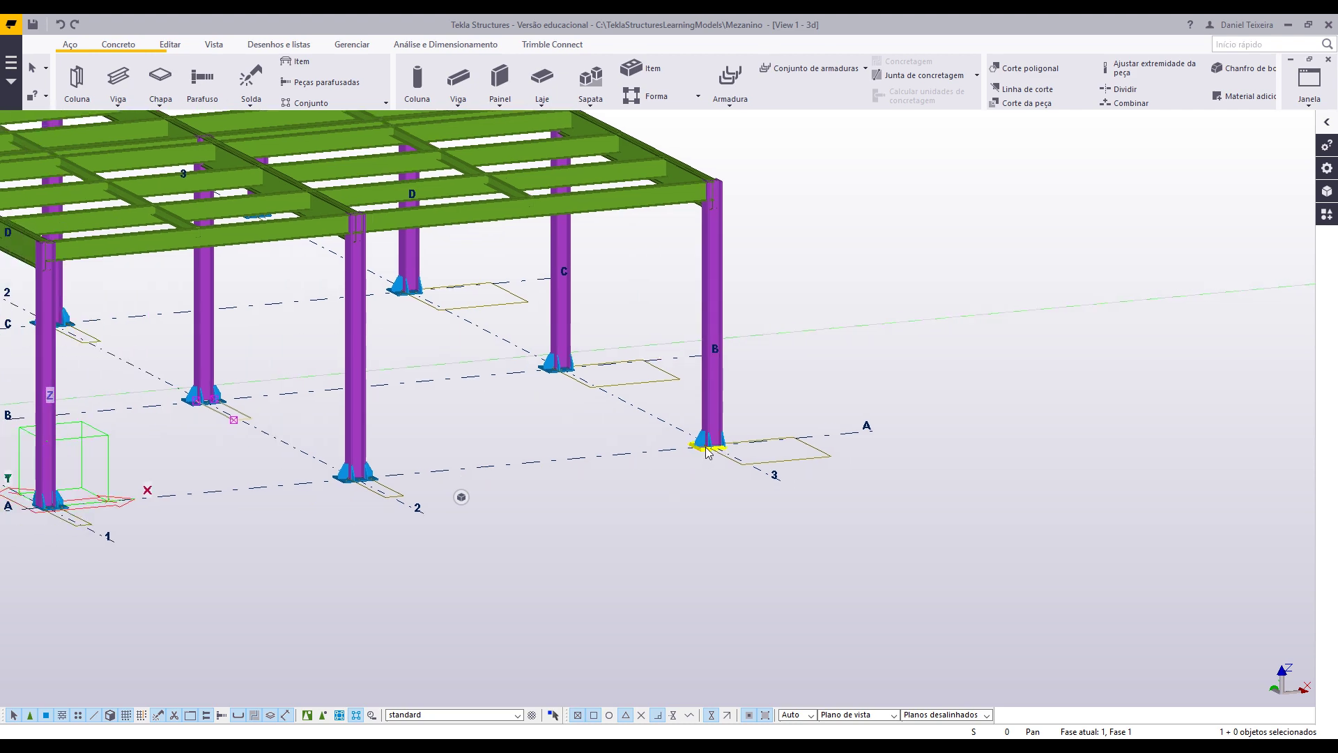
middle_click_drag(442, 436, 544, 450)
middle_click_drag(481, 413, 428, 477)
- Search the commands for "component" and open the Aplicações e componentes catalogue
scroll(428, 476, "up", 10)
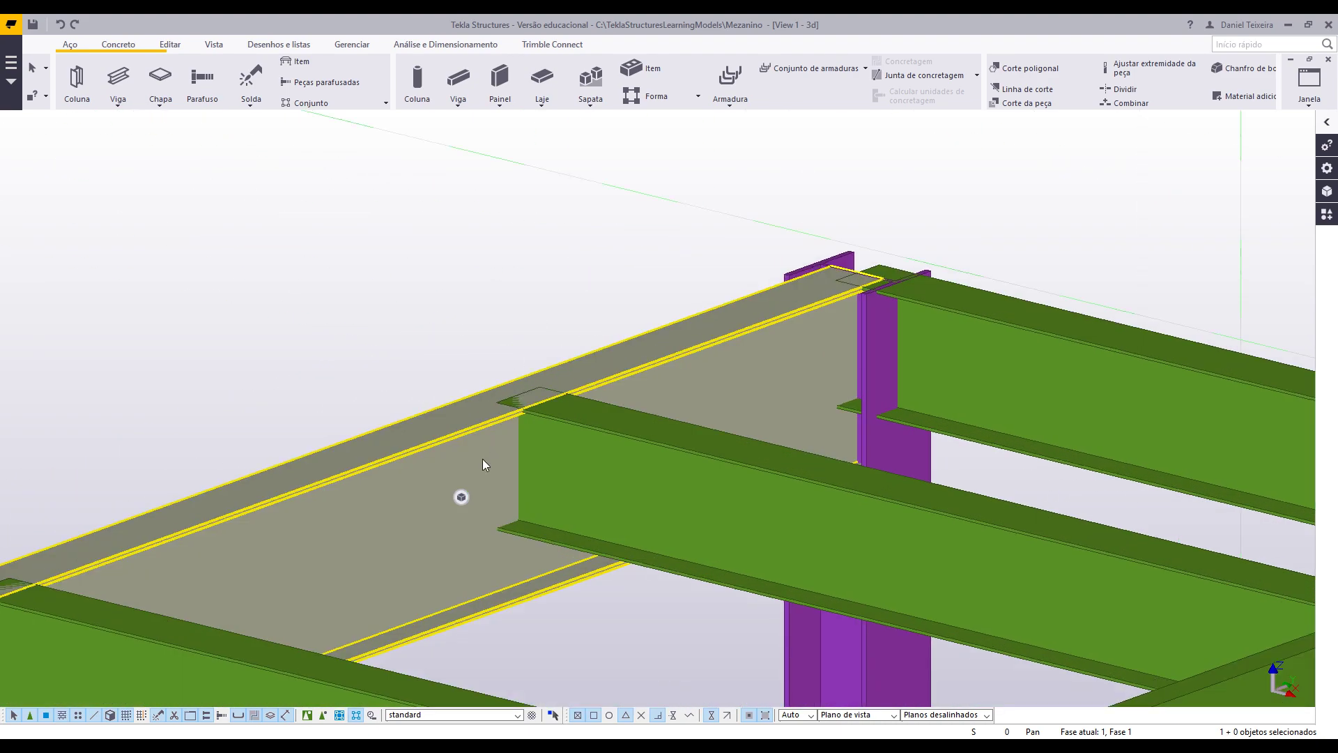
scroll(433, 281, "down", 3)
middle_click_drag(332, 270, 356, 297)
key("v")
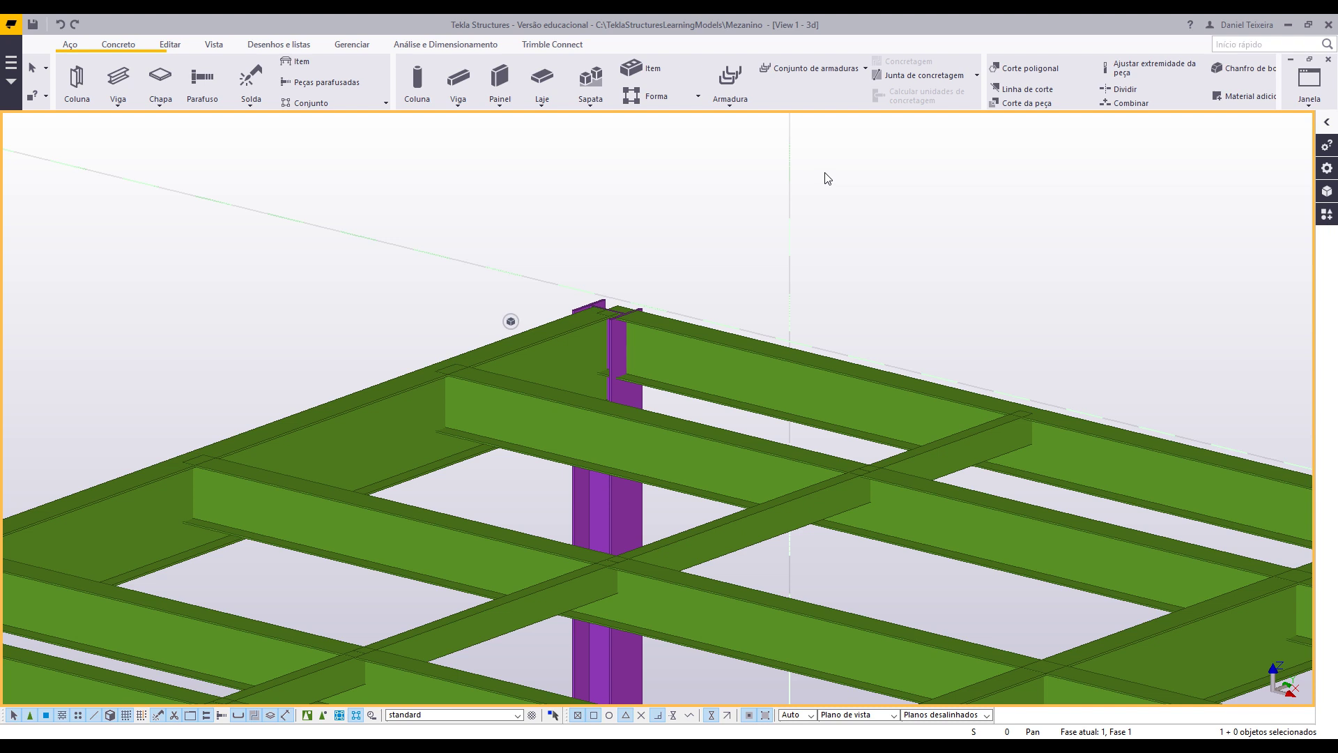
middle_click_drag(998, 227, 919, 223)
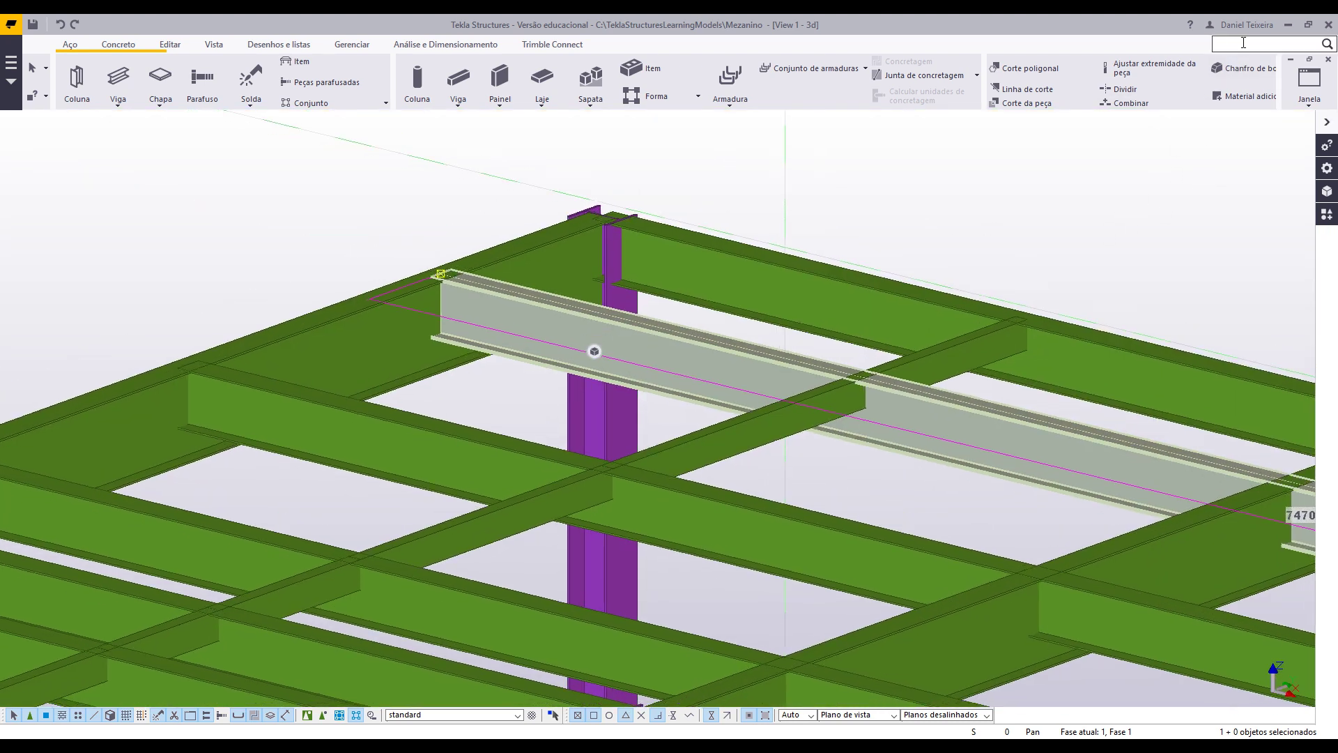
left_click(1217, 38)
type("component")
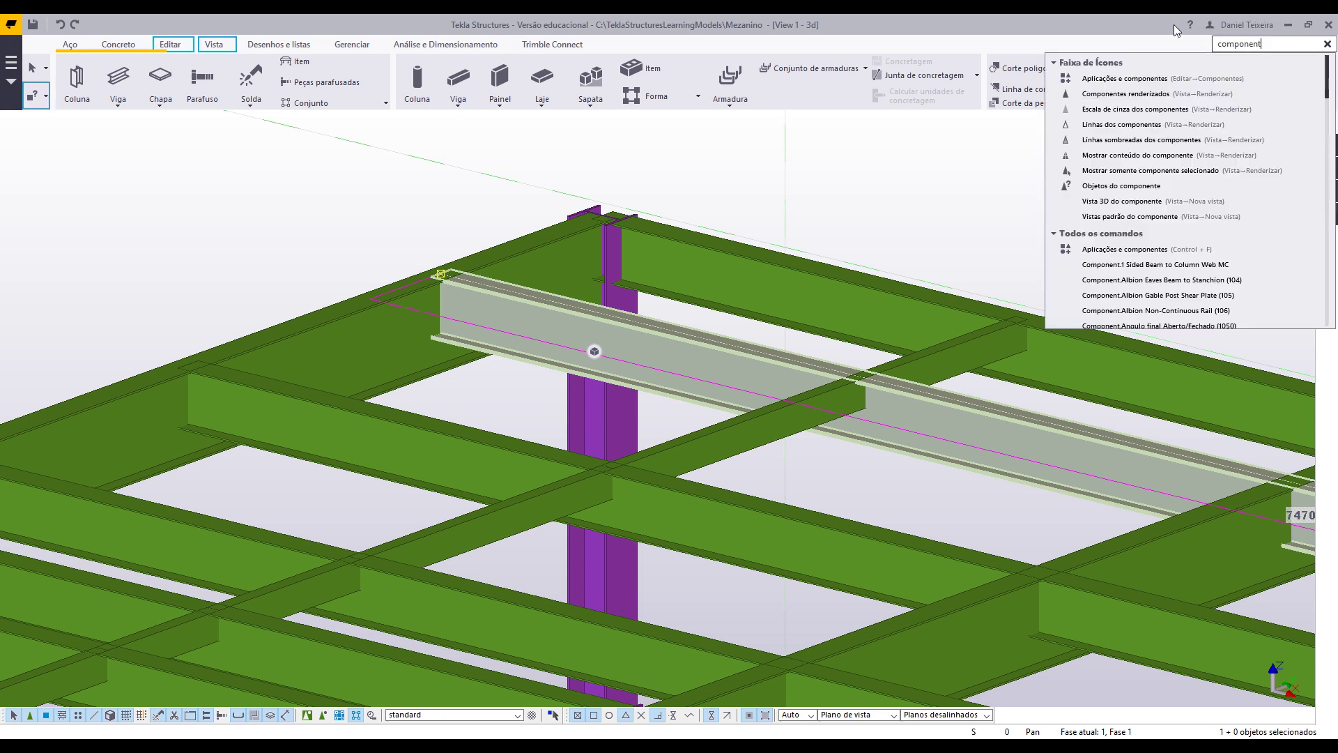
left_click(1162, 82)
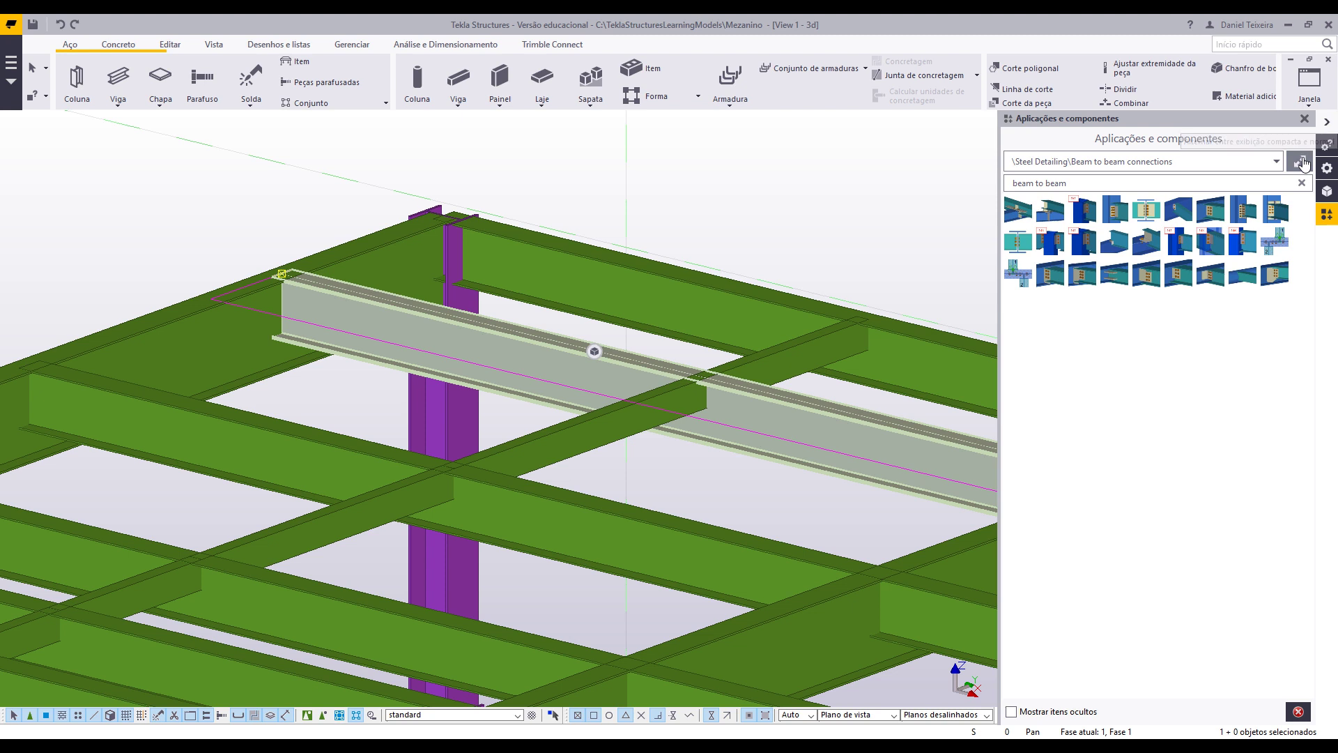
- Expand the component catalogue to its normal thumbnail display and go to the Beam to beam connections group
left_click(1299, 162)
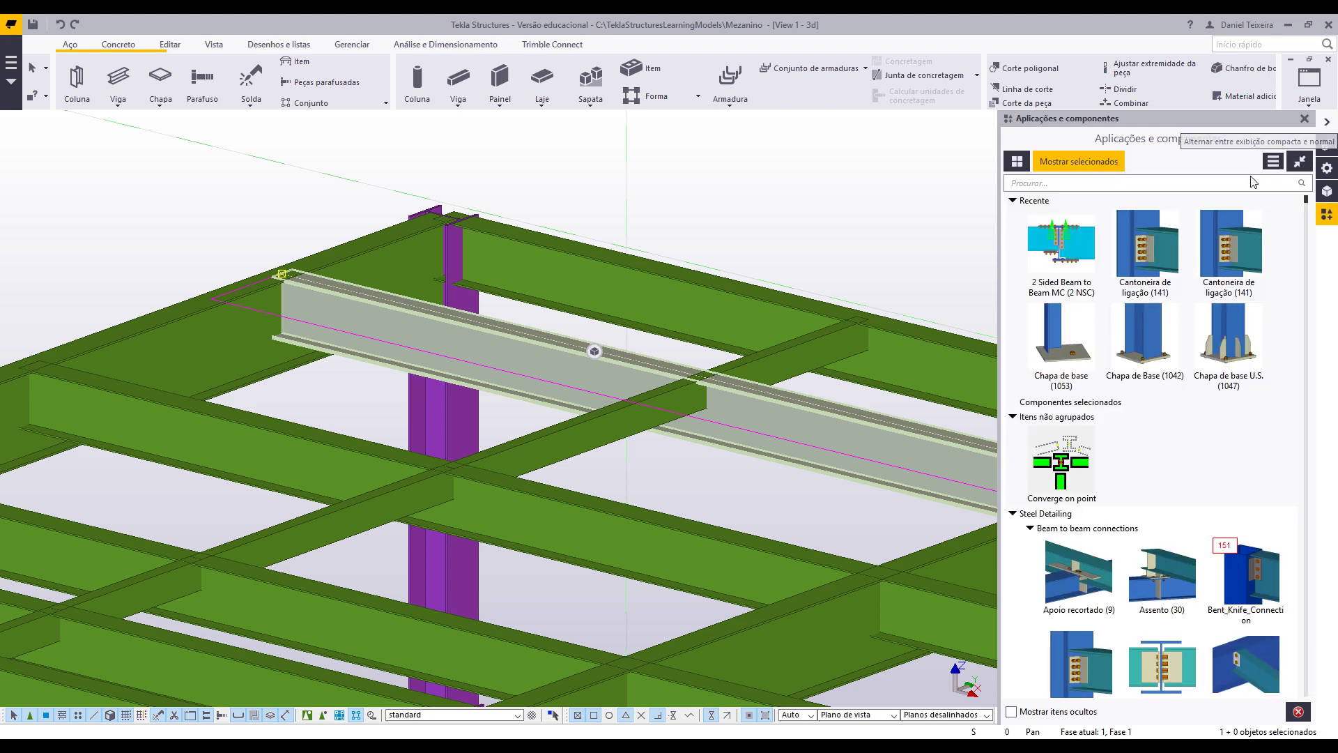
left_click(1020, 164)
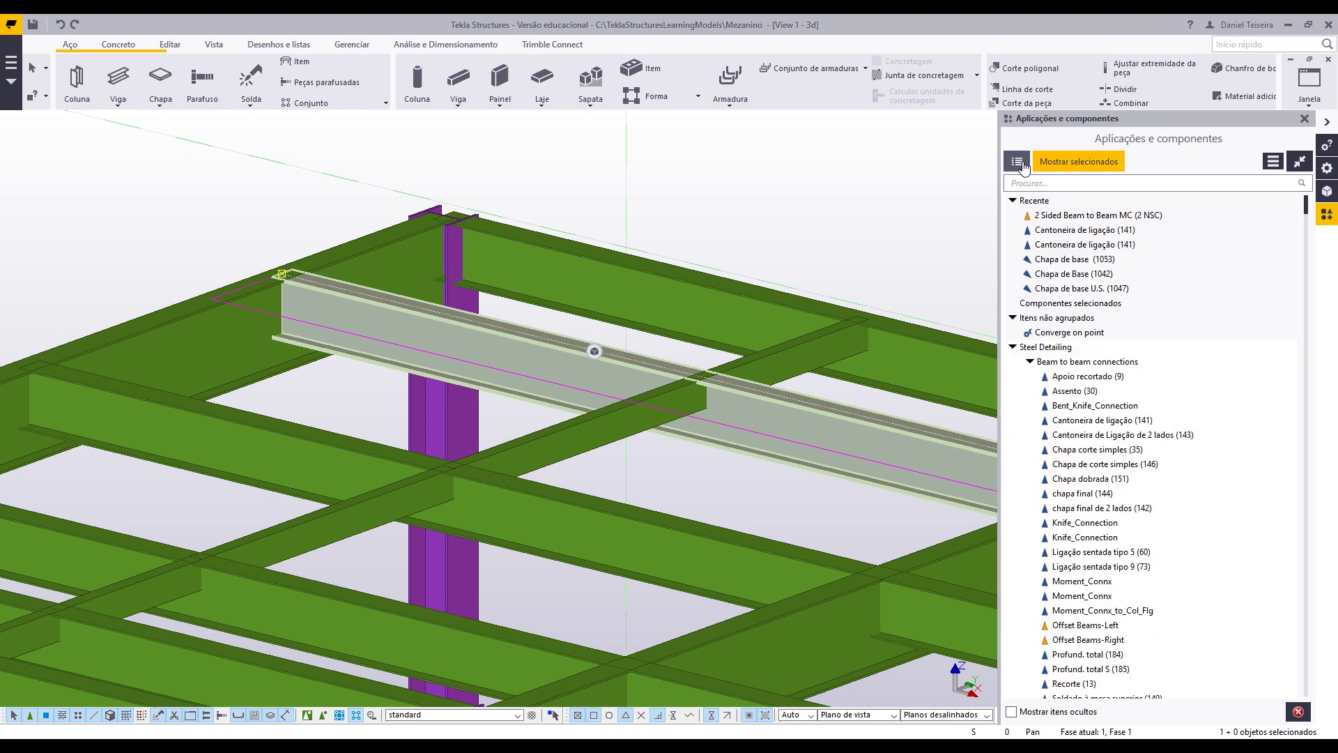
left_click(1019, 162)
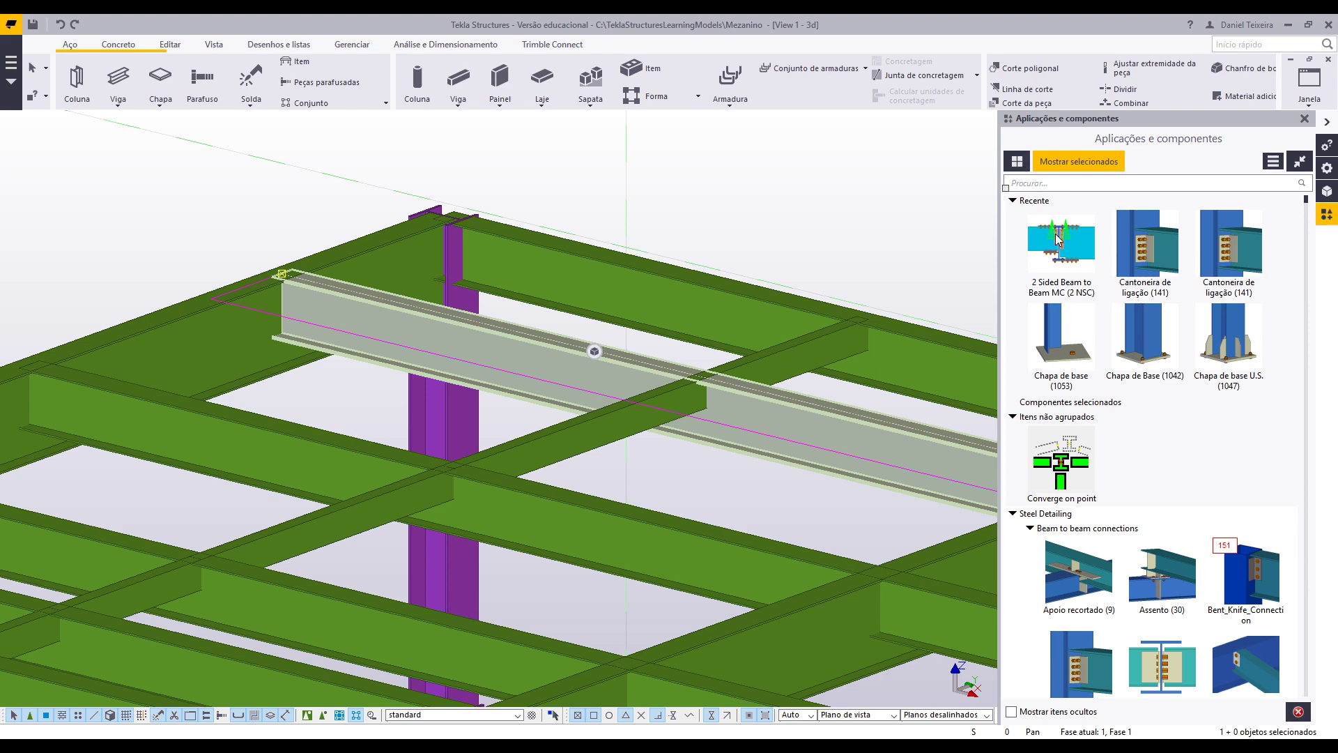
scroll(1059, 240, "down", 5)
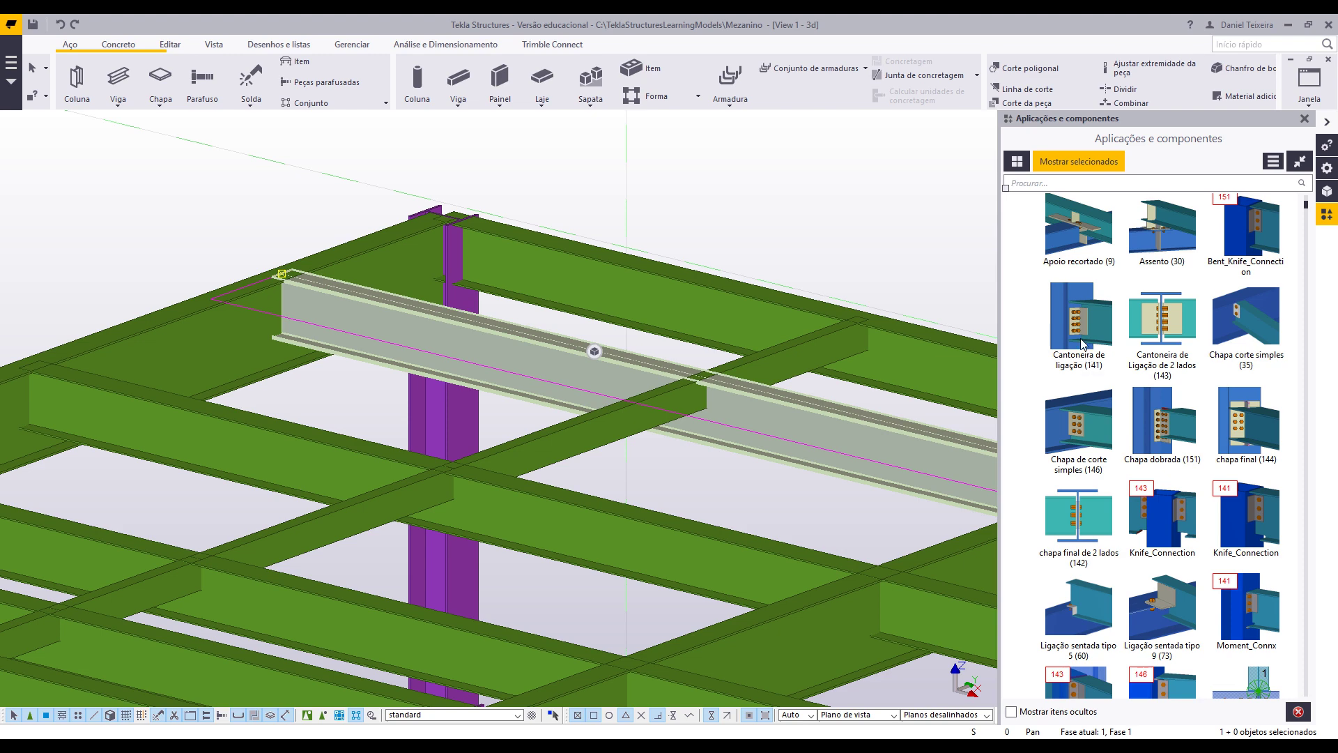
- Open the properties of the Cantoneira de ligação (141) connection and leave its placement command
left_click(1083, 344)
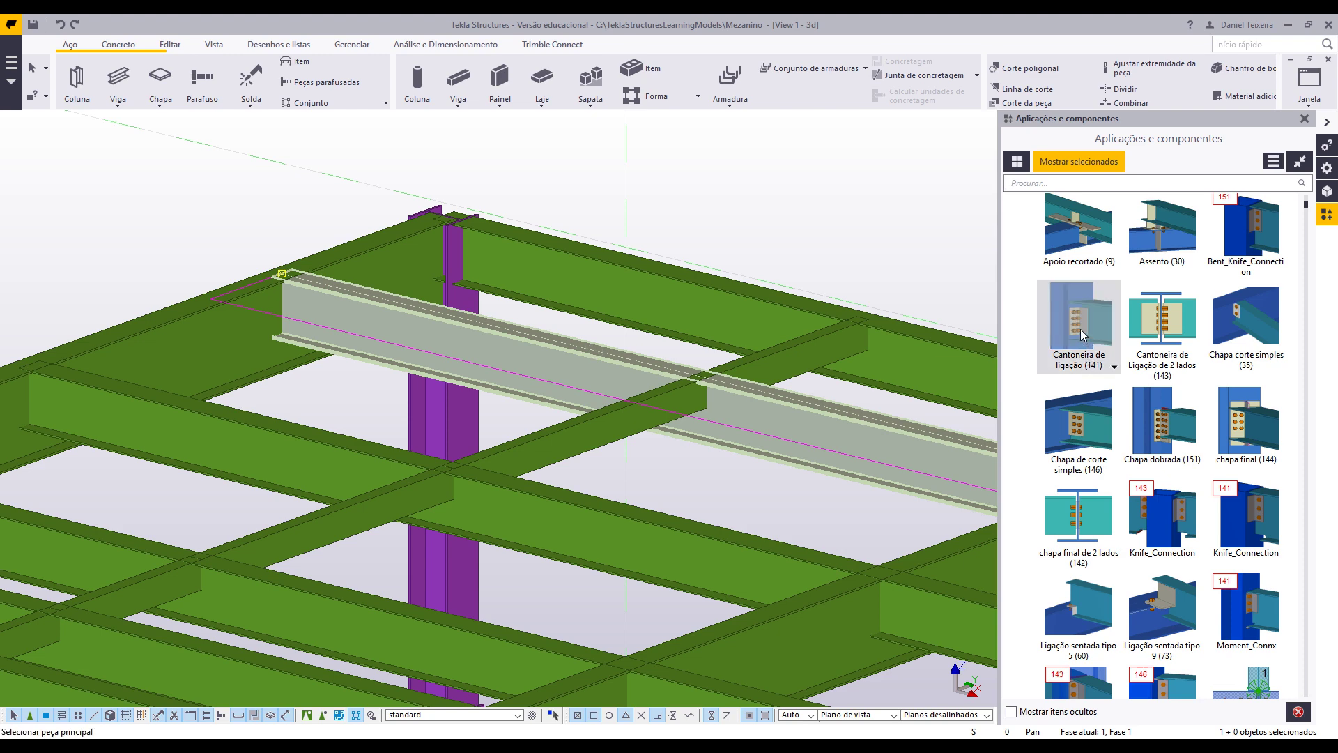
double_click(1079, 328)
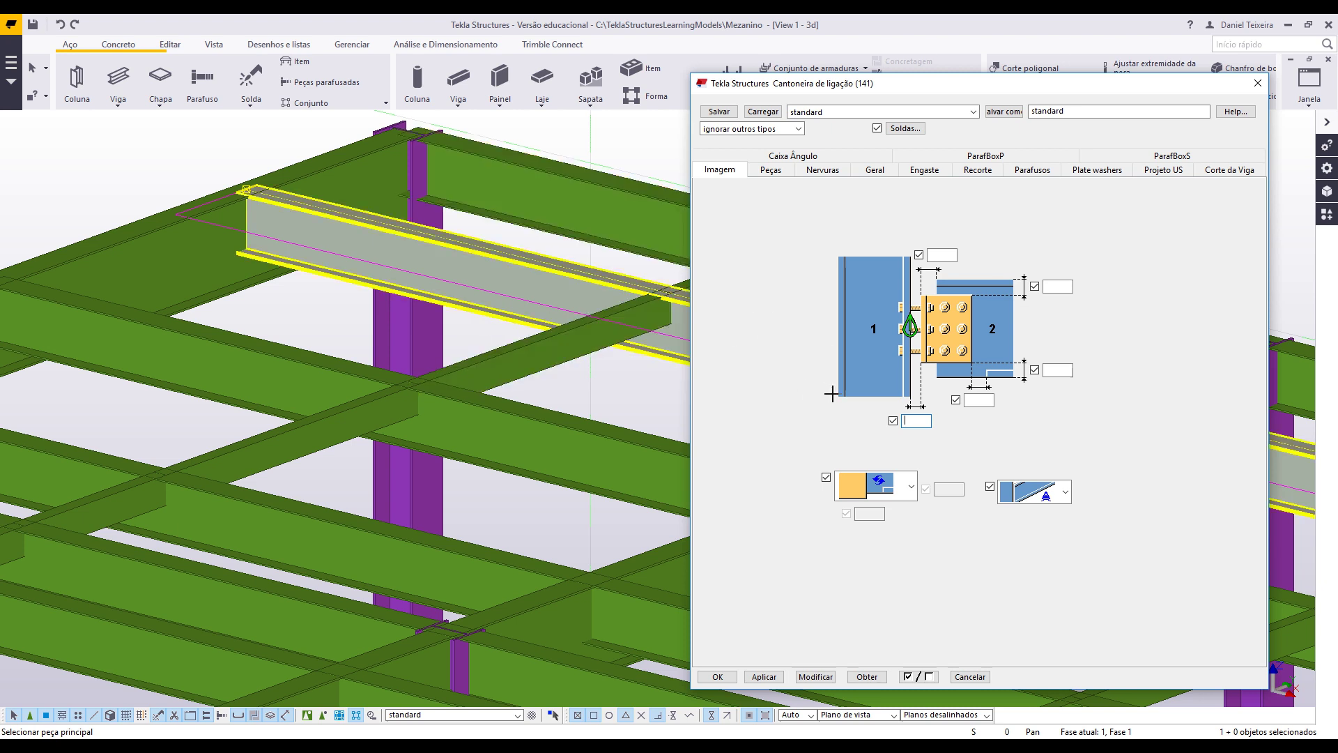
left_click(917, 421)
right_click(437, 326)
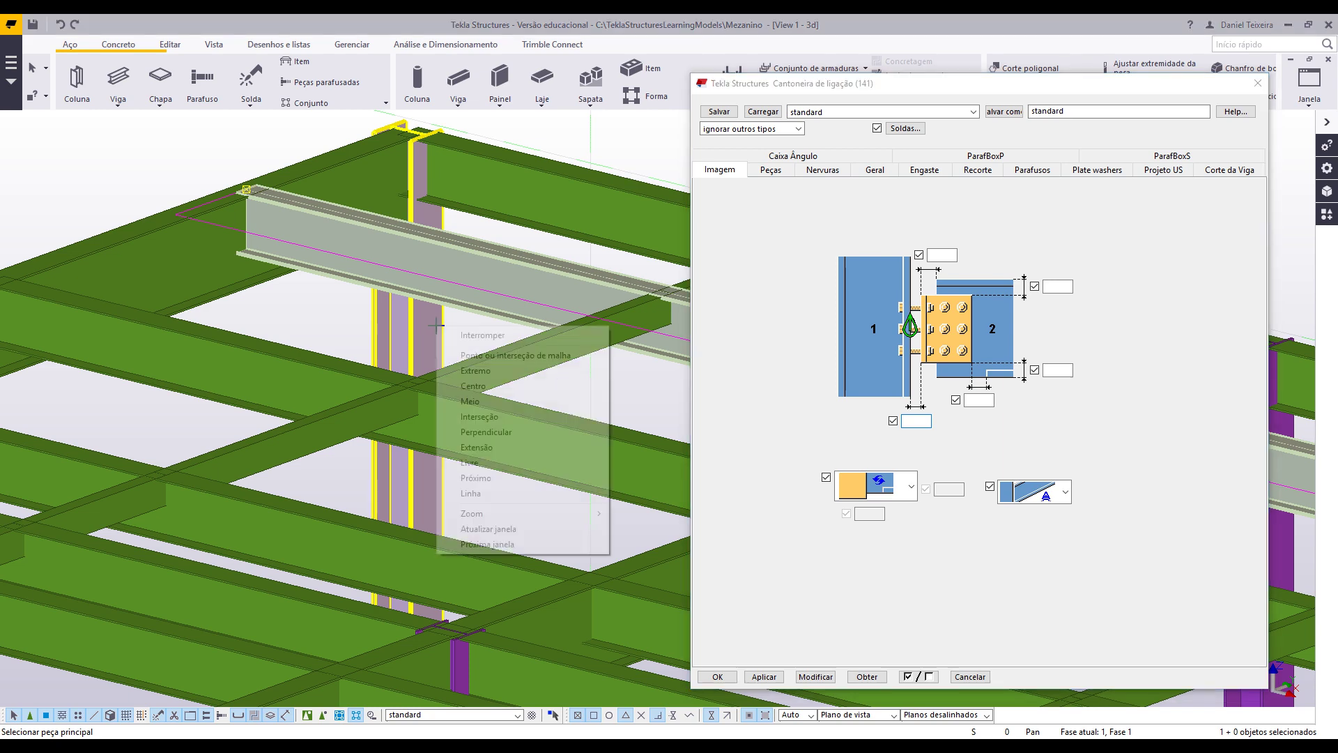
left_click(464, 336)
- Examine the secondary beams and their junctions with the main beams and columns near the frame's corner
middle_click_drag(570, 412, 584, 397)
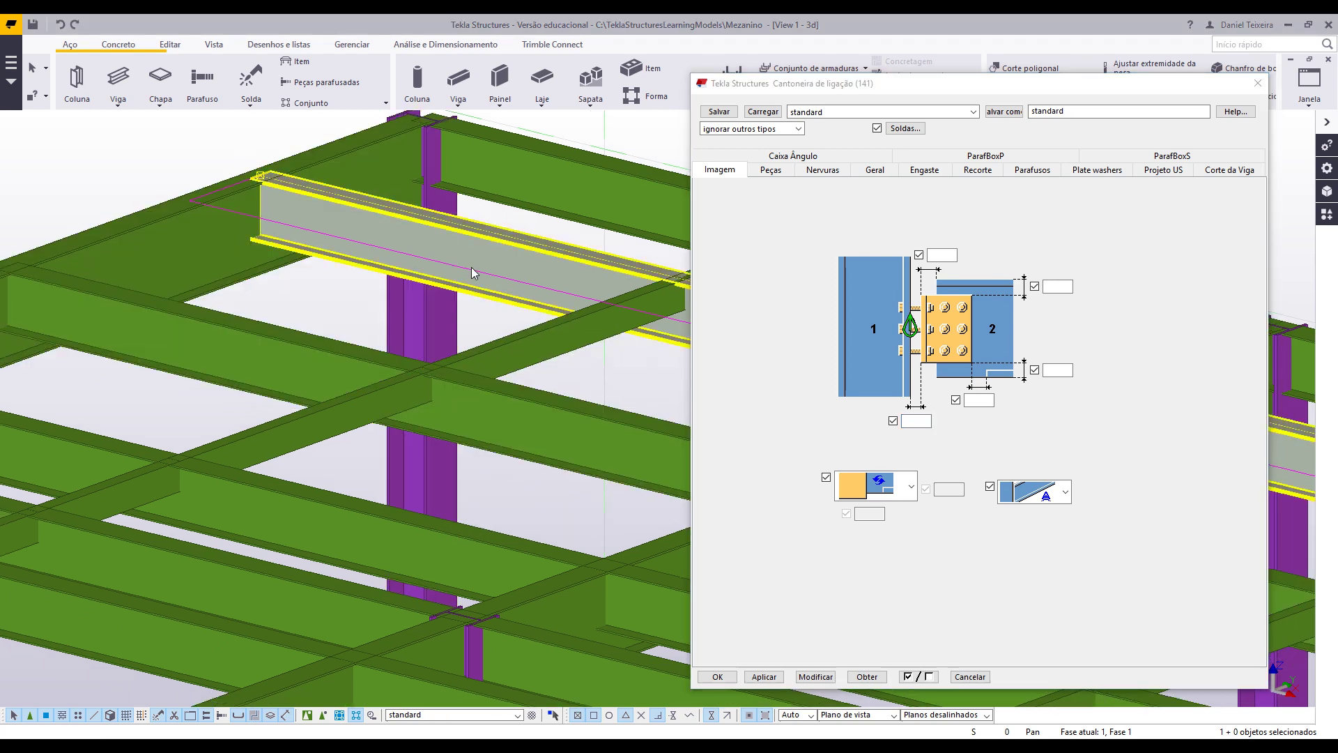
middle_click_drag(472, 271, 406, 354)
scroll(409, 251, "down", 2)
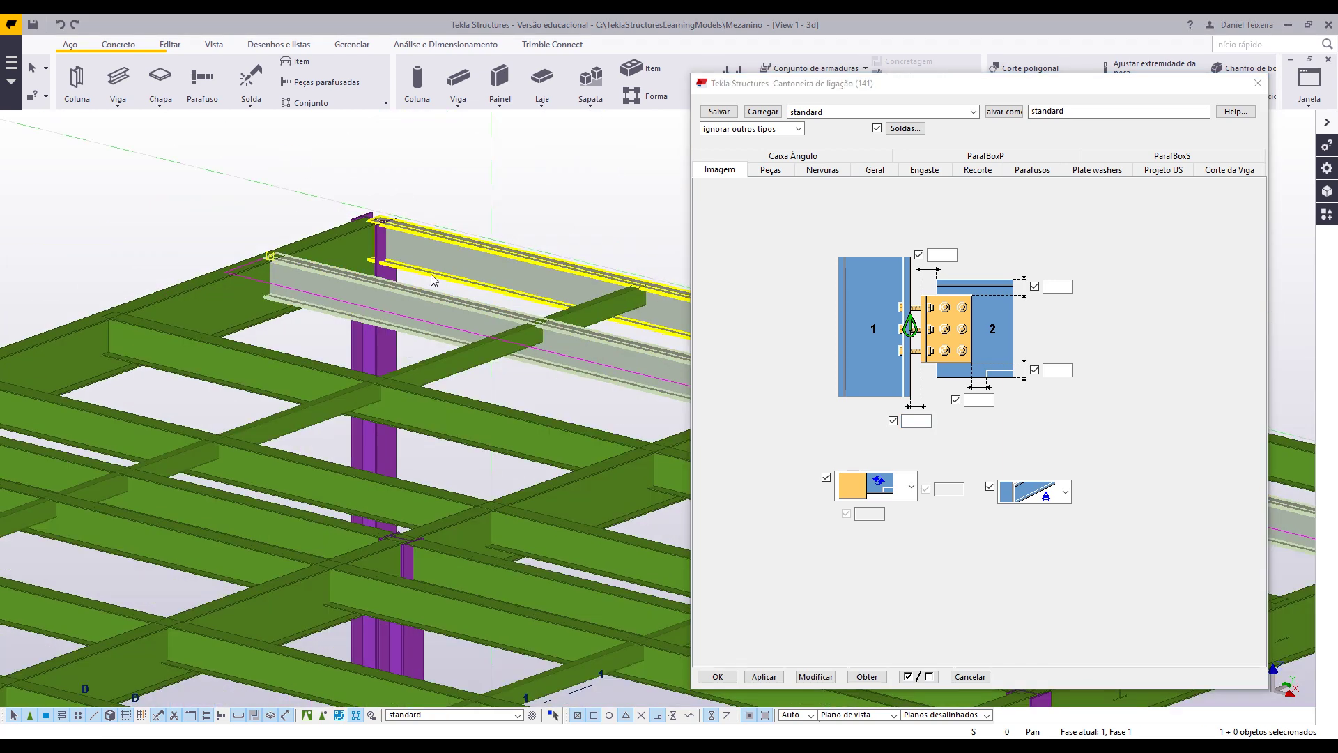
middle_click_drag(524, 334, 490, 324)
middle_click_drag(547, 356, 453, 339)
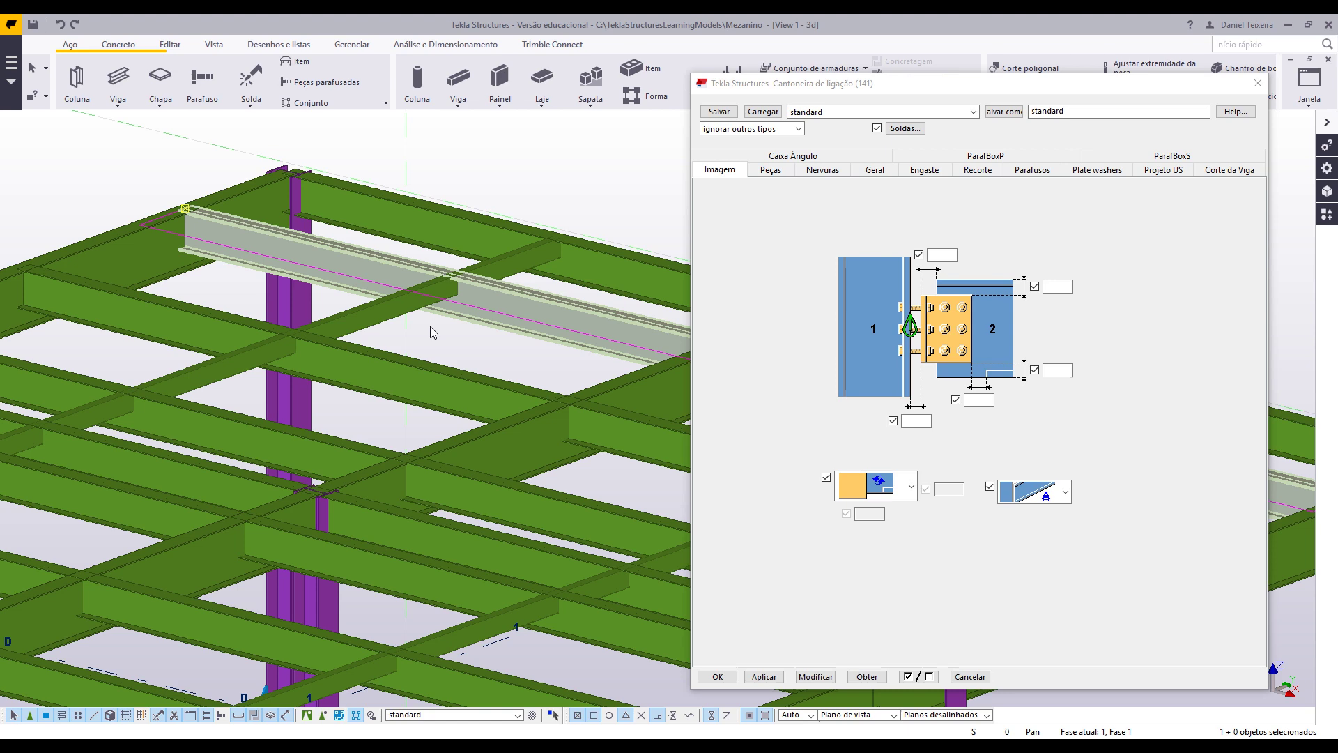
middle_click_drag(333, 368, 189, 406)
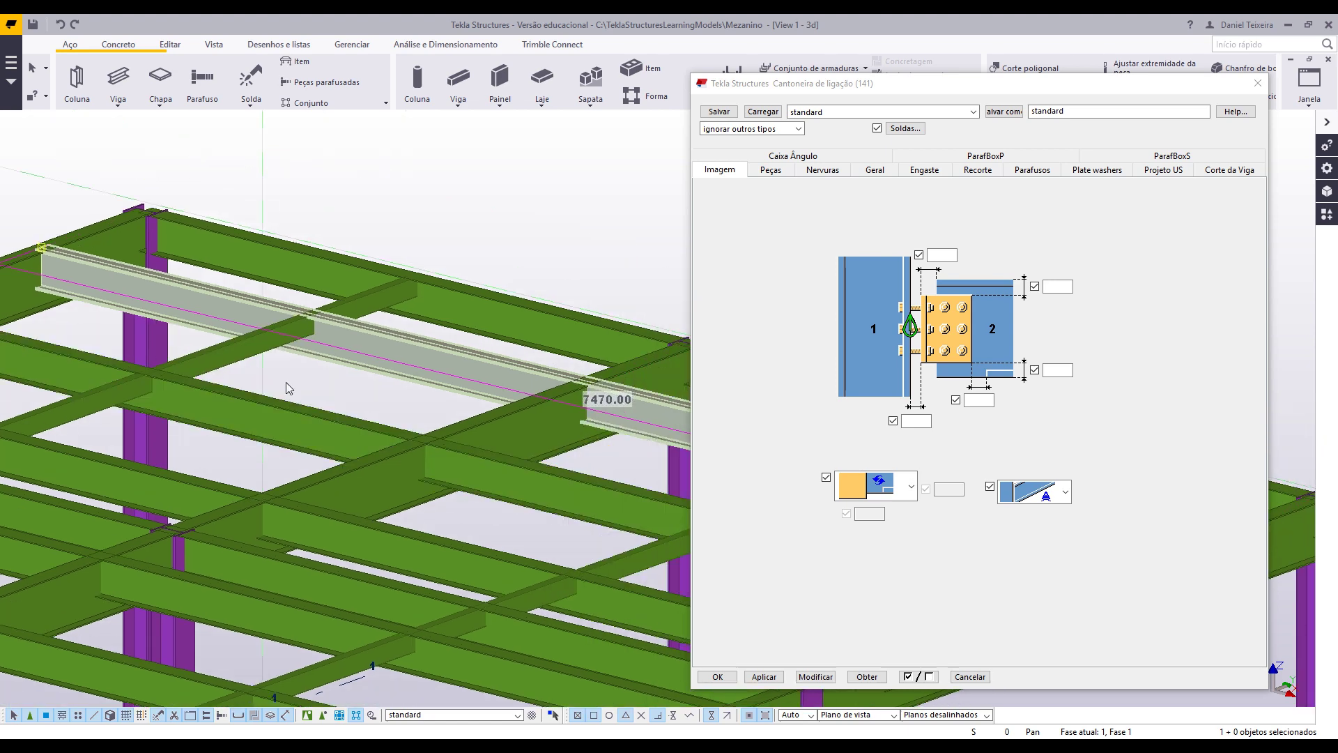
middle_click_drag(286, 386, 491, 387)
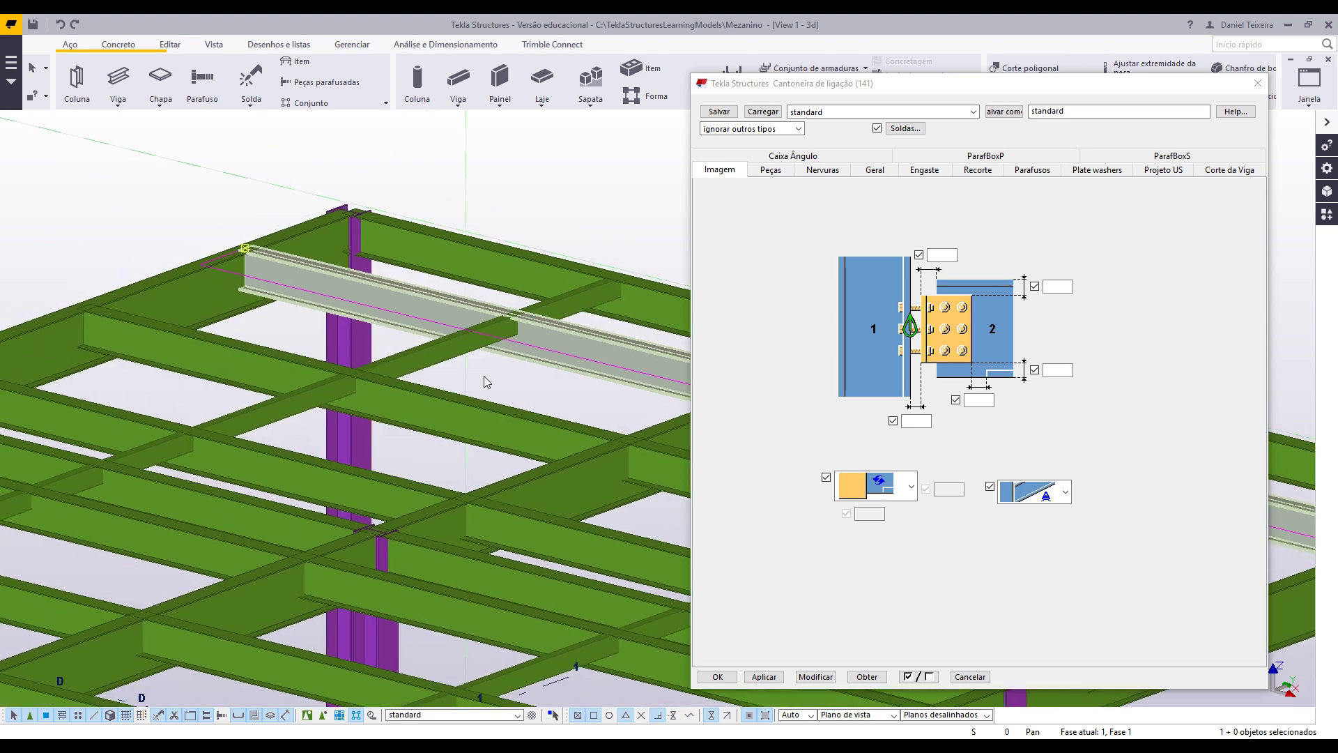
middle_click_drag(328, 278, 370, 274)
middle_click_drag(439, 354, 228, 377)
scroll(467, 260, "down", 2)
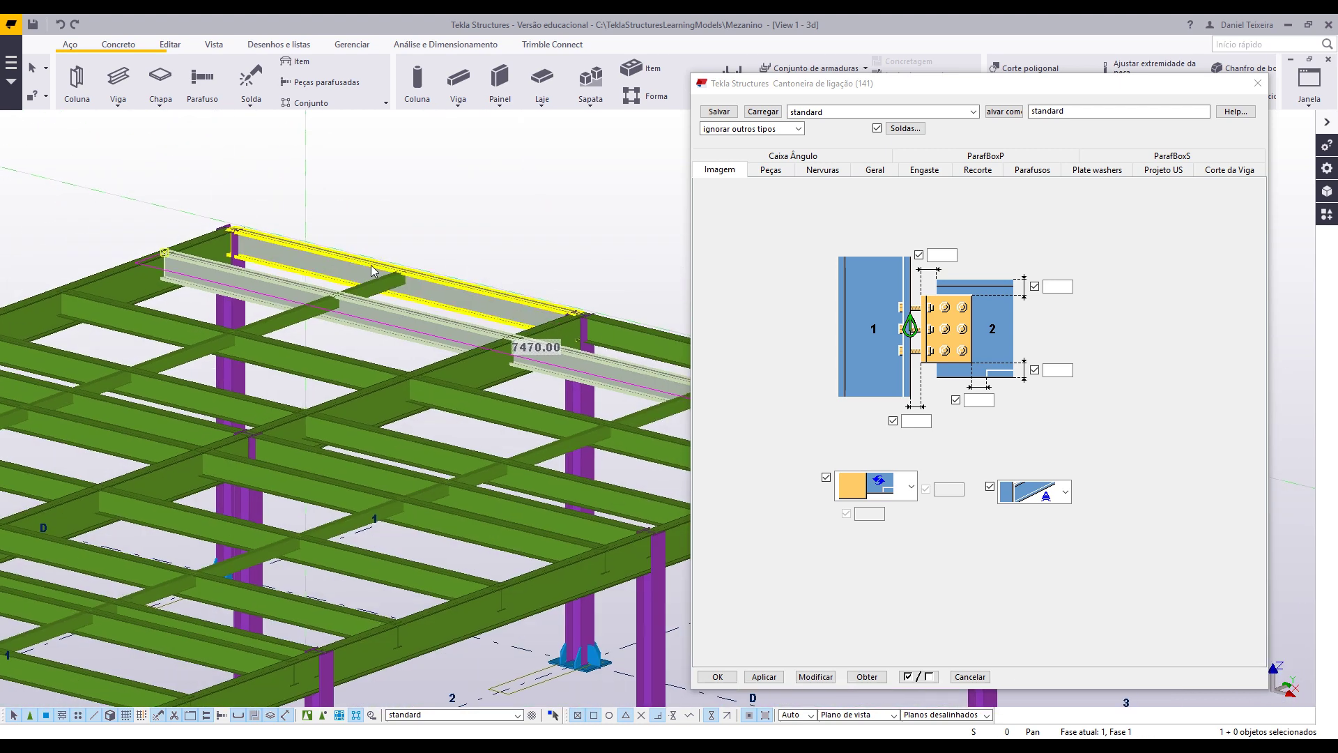
- Set the horizontal gap between the main beam and the connection angle to 1 mm on the connection diagram
scroll(227, 304, "up", 3)
scroll(219, 247, "up", 3)
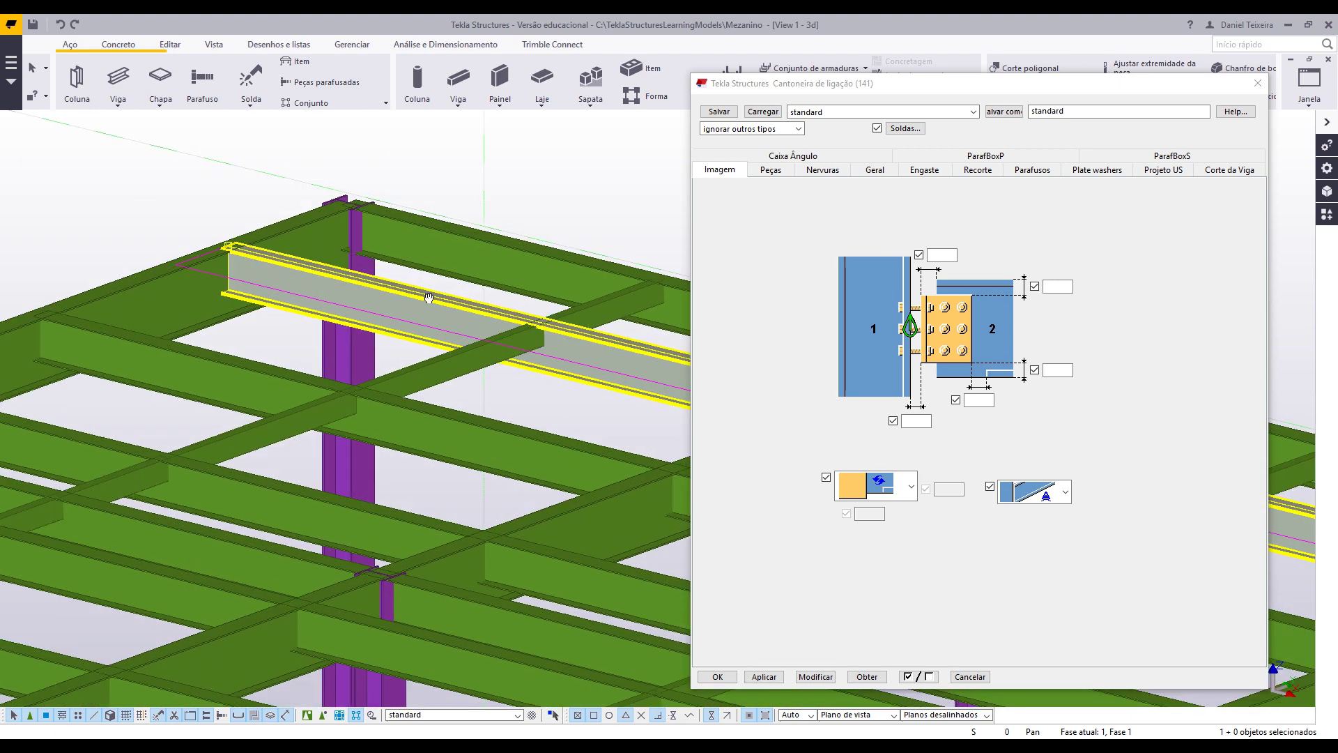
left_click(221, 287)
middle_click_drag(312, 275, 318, 347)
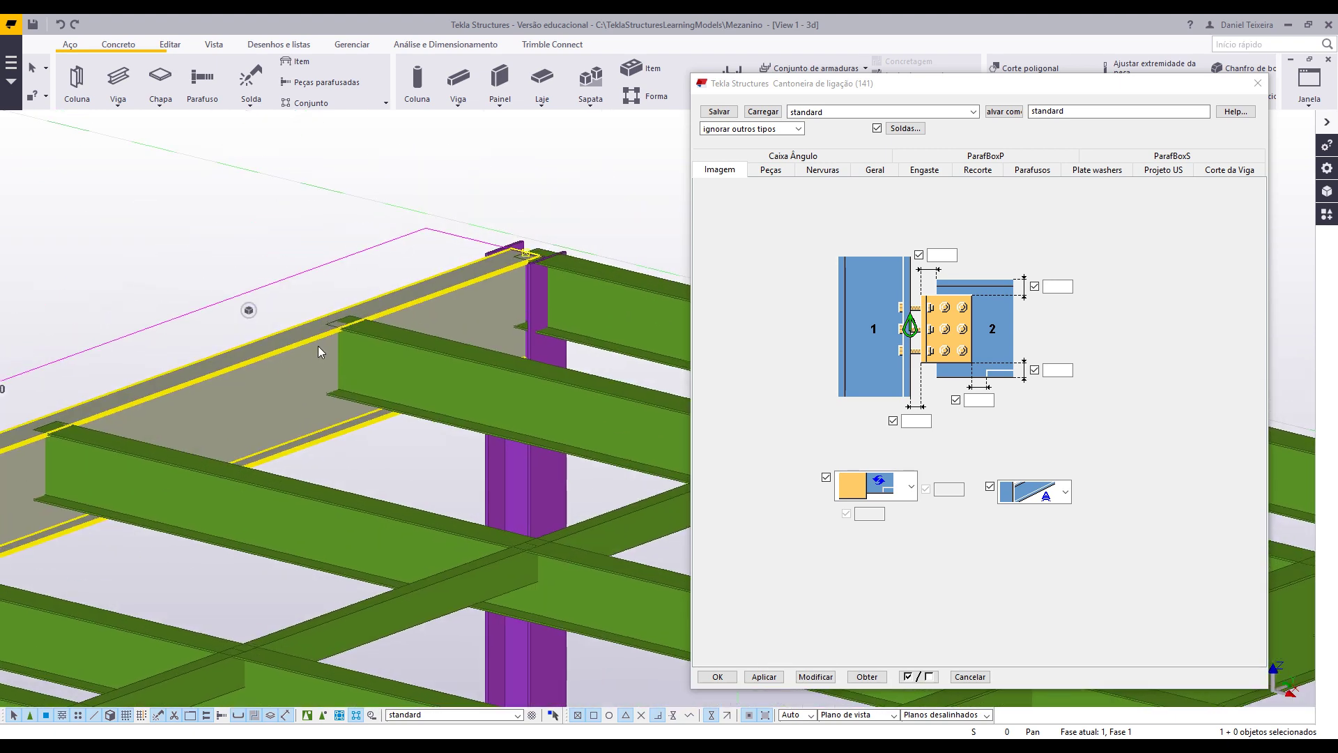
scroll(318, 348, "up", 3)
left_click(915, 421)
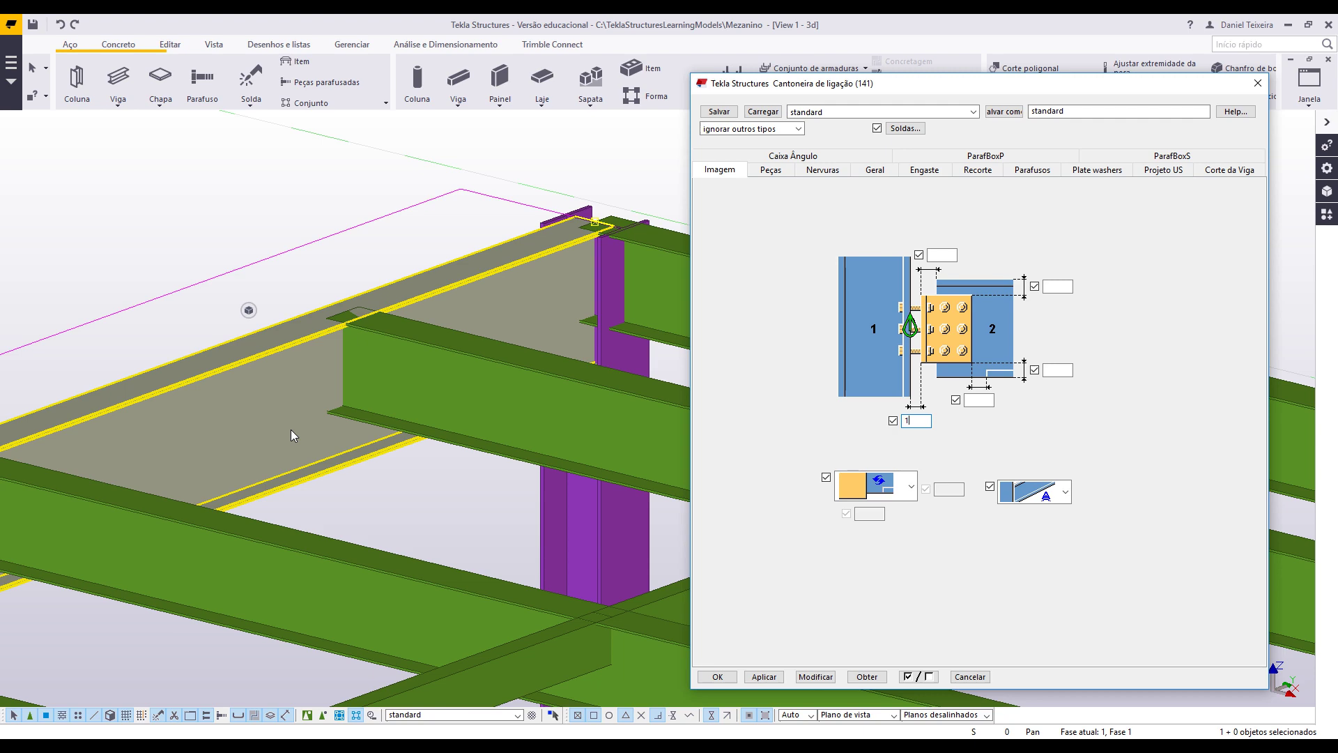
- Examine how the beams meet the corner column and how the column flanges and web sit around the beam ends
scroll(299, 270, "down", 6)
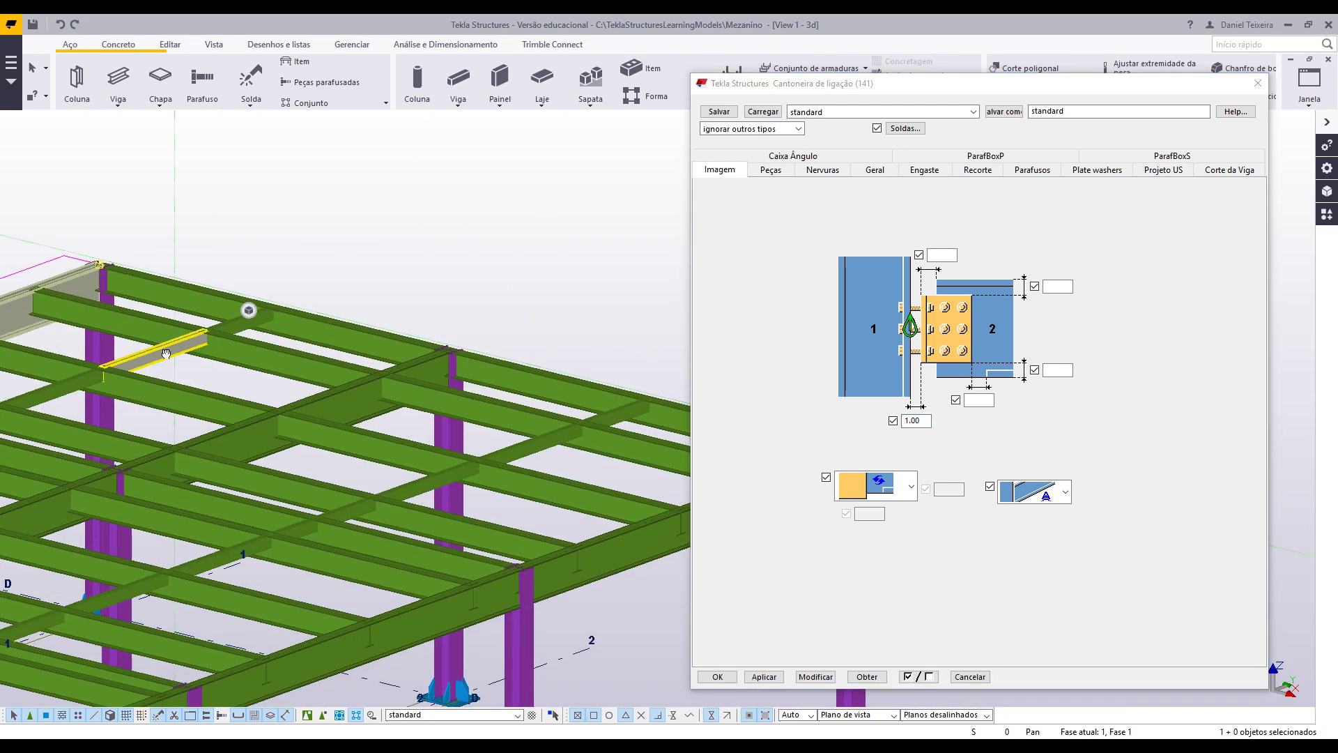
middle_click_drag(166, 353, 237, 371)
scroll(519, 400, "up", 4)
middle_click_drag(413, 340, 488, 382)
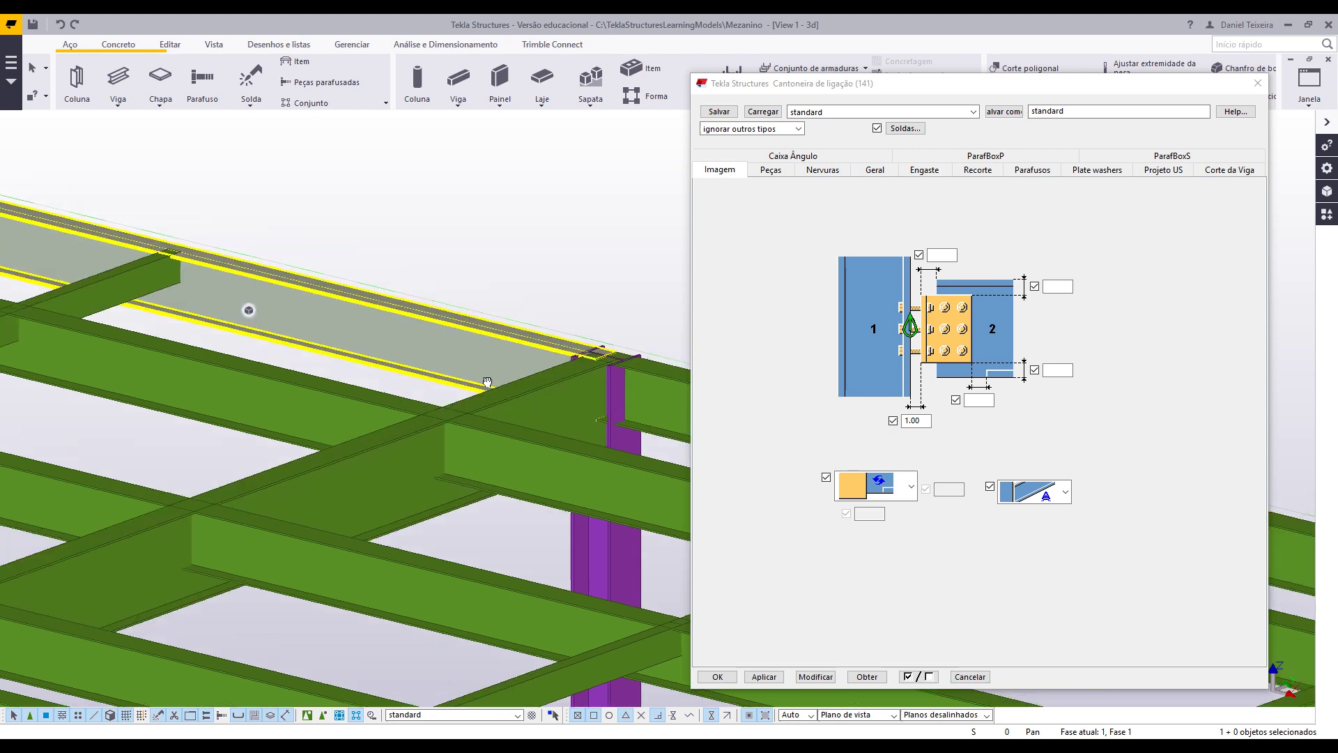
scroll(485, 383, "down", 1)
scroll(448, 337, "down", 5)
middle_click_drag(290, 326, 350, 347)
scroll(289, 349, "up", 3)
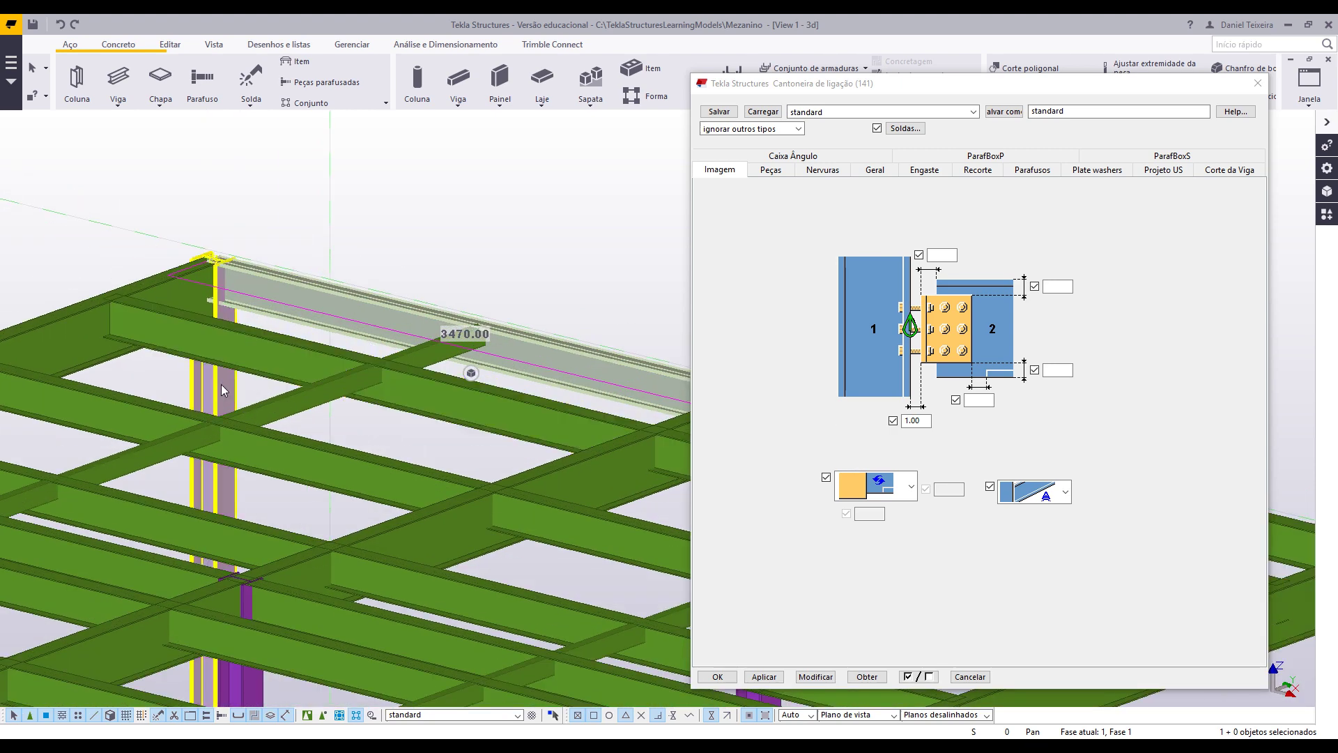
scroll(213, 399, "down", 5)
scroll(382, 424, "up", 5)
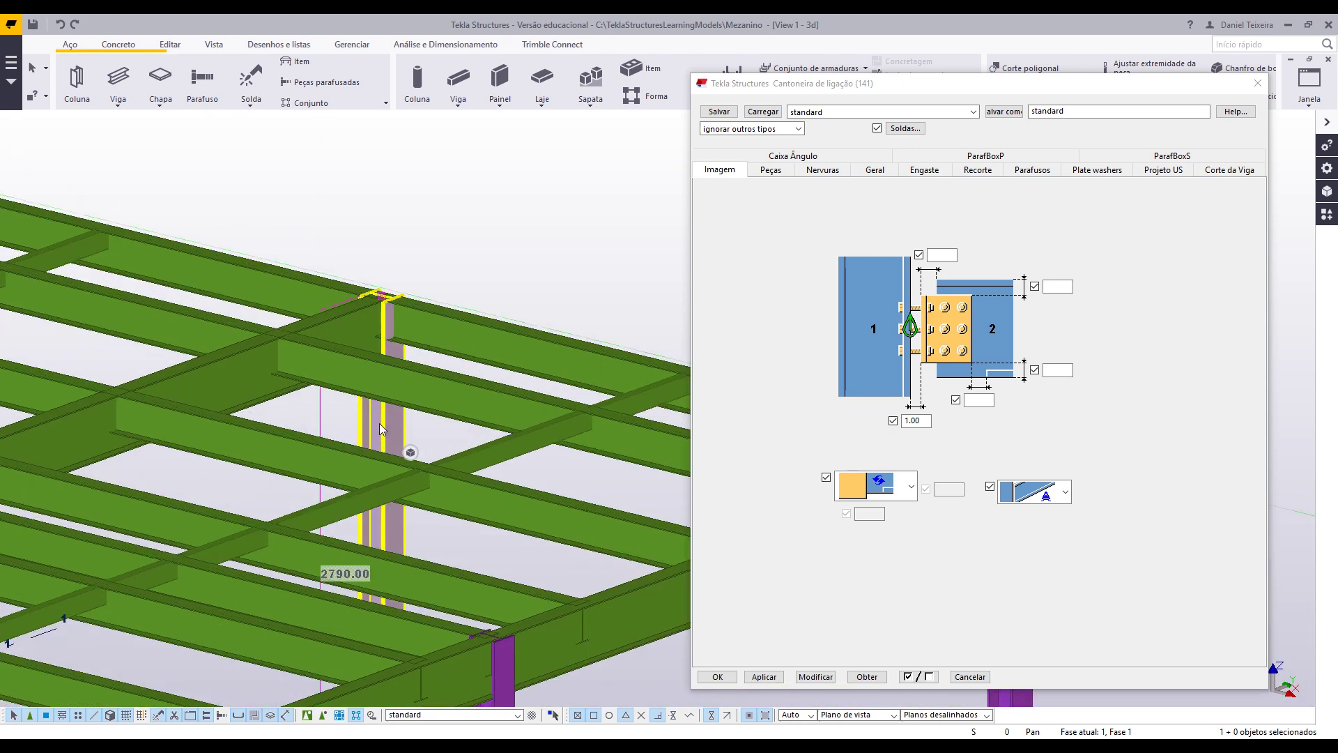
scroll(379, 424, "up", 8)
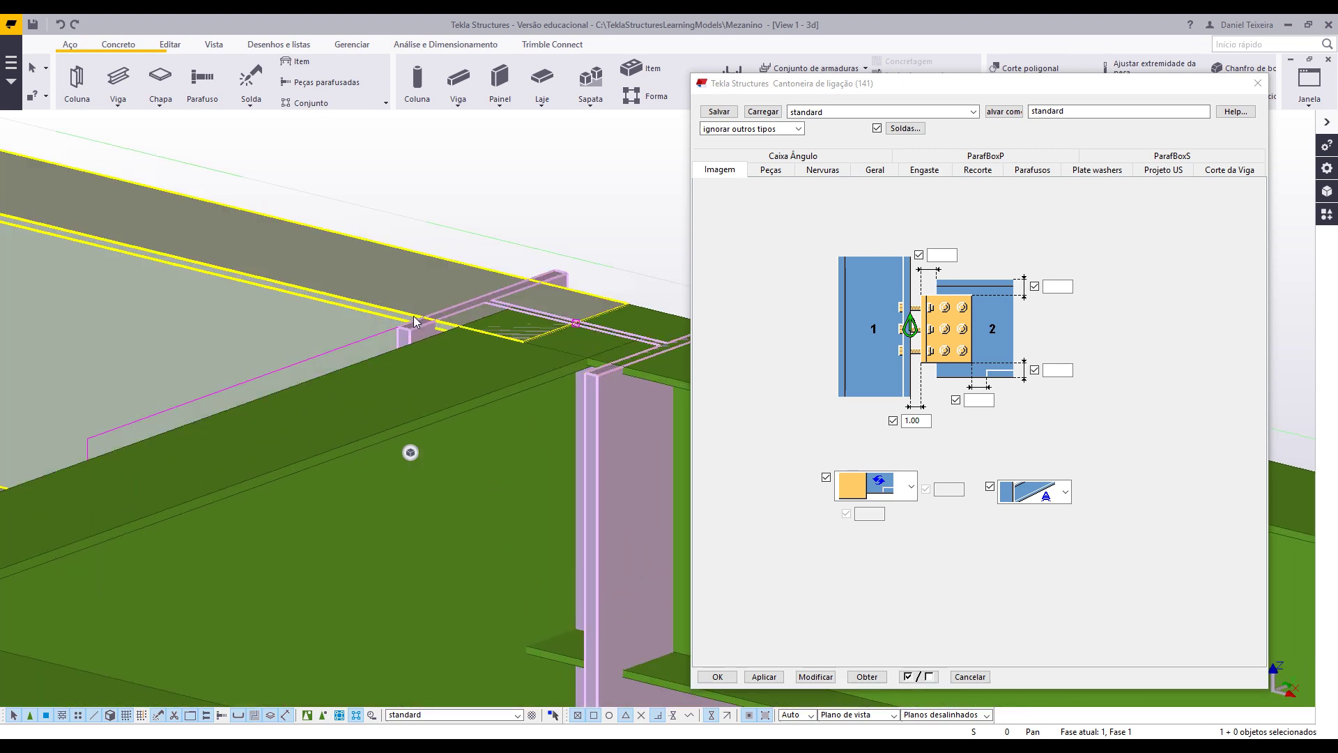
scroll(414, 322, "down", 3)
middle_click_drag(742, 377, 741, 380)
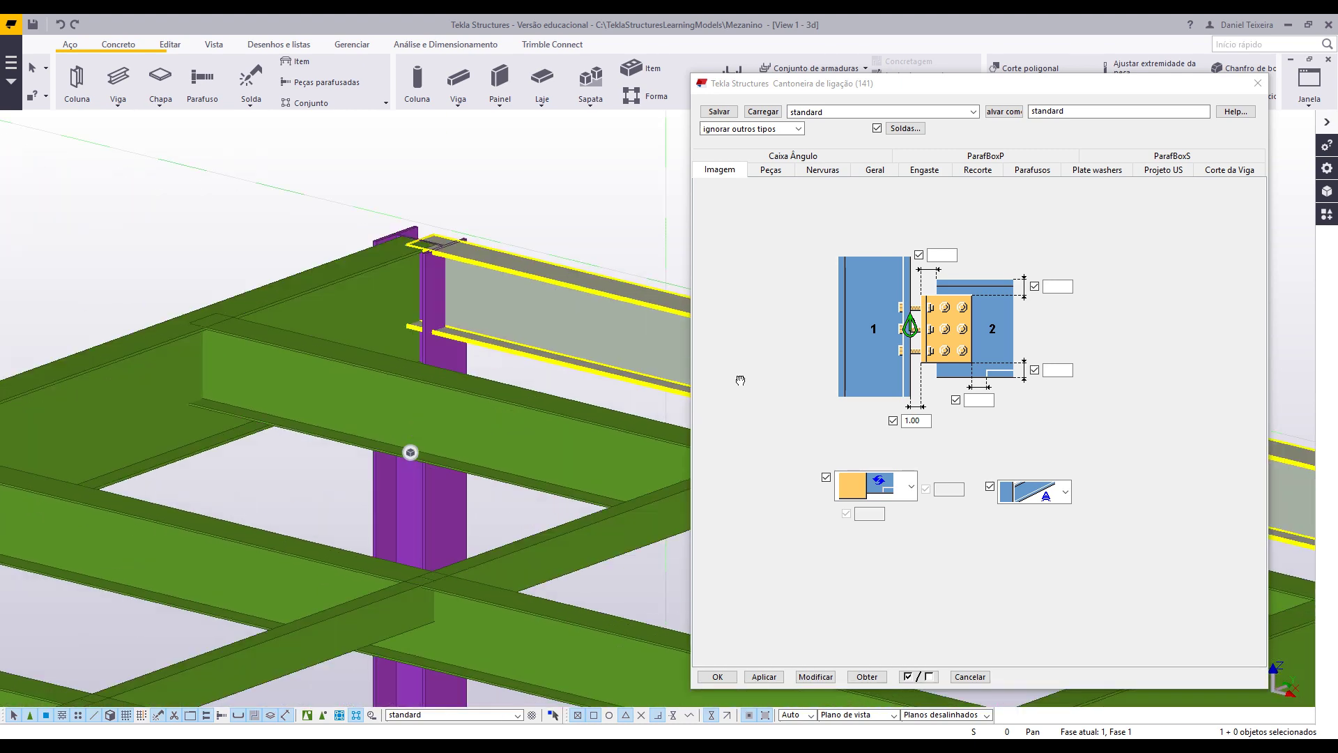
scroll(531, 290, "up", 3)
scroll(405, 250, "up", 4)
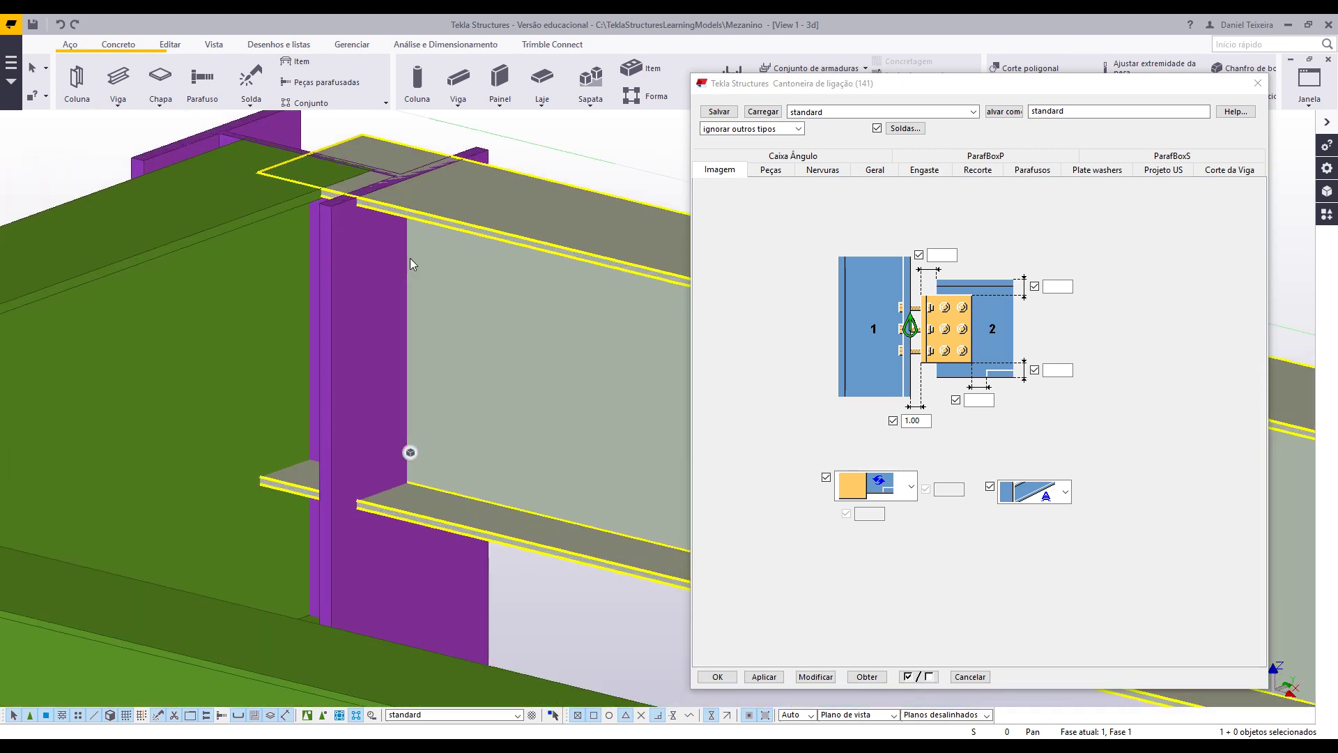
scroll(387, 274, "down", 3)
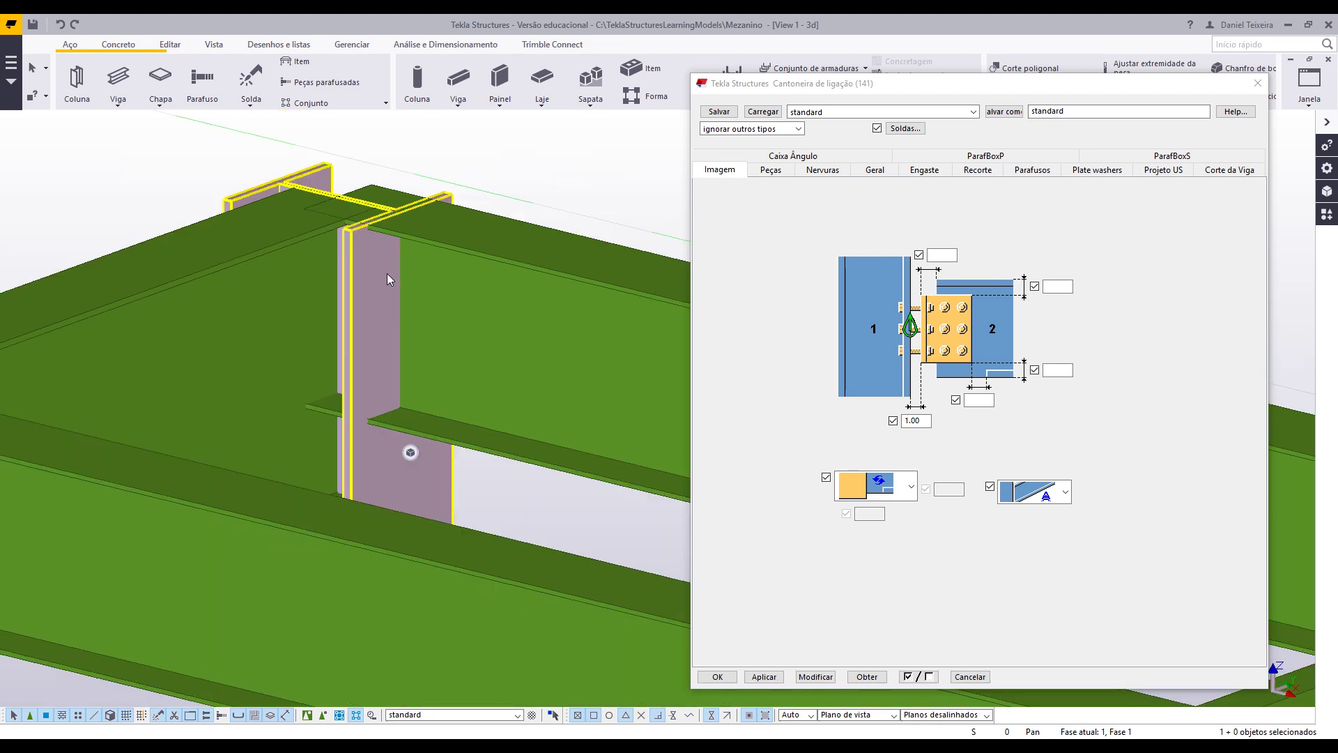
mouse_move(386, 297)
middle_mouse_down("ctrl")
mouse_move(490, 353)
mouse_move(304, 243)
mouse_move(366, 258)
middle_mouse_up("ctrl")
scroll(367, 258, "down", 3)
scroll(299, 386, "down", 2)
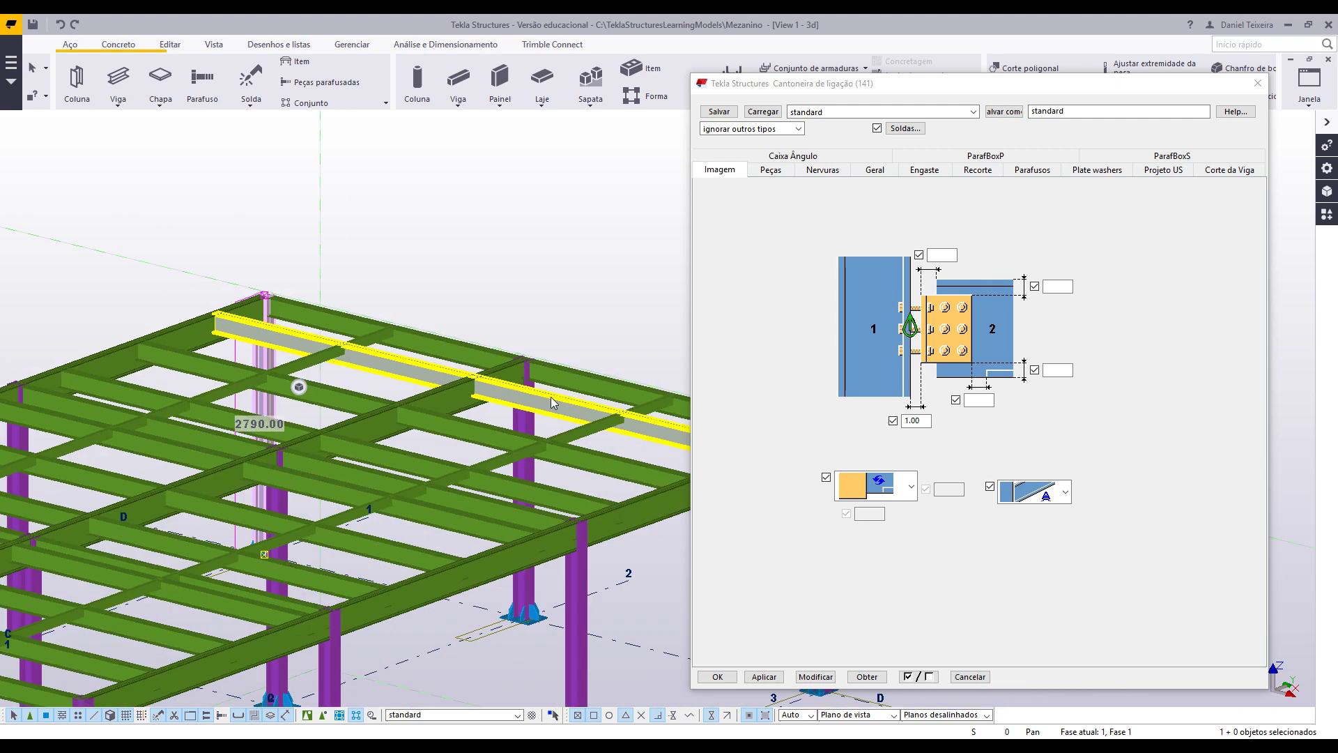
- Compare the beam connected at the corner column with the neighbouring secondary beams framing into the main beams
middle_click_drag(550, 396, 369, 373)
scroll(370, 373, "up", 2)
scroll(345, 427, "down", 5)
scroll(619, 300, "up", 6)
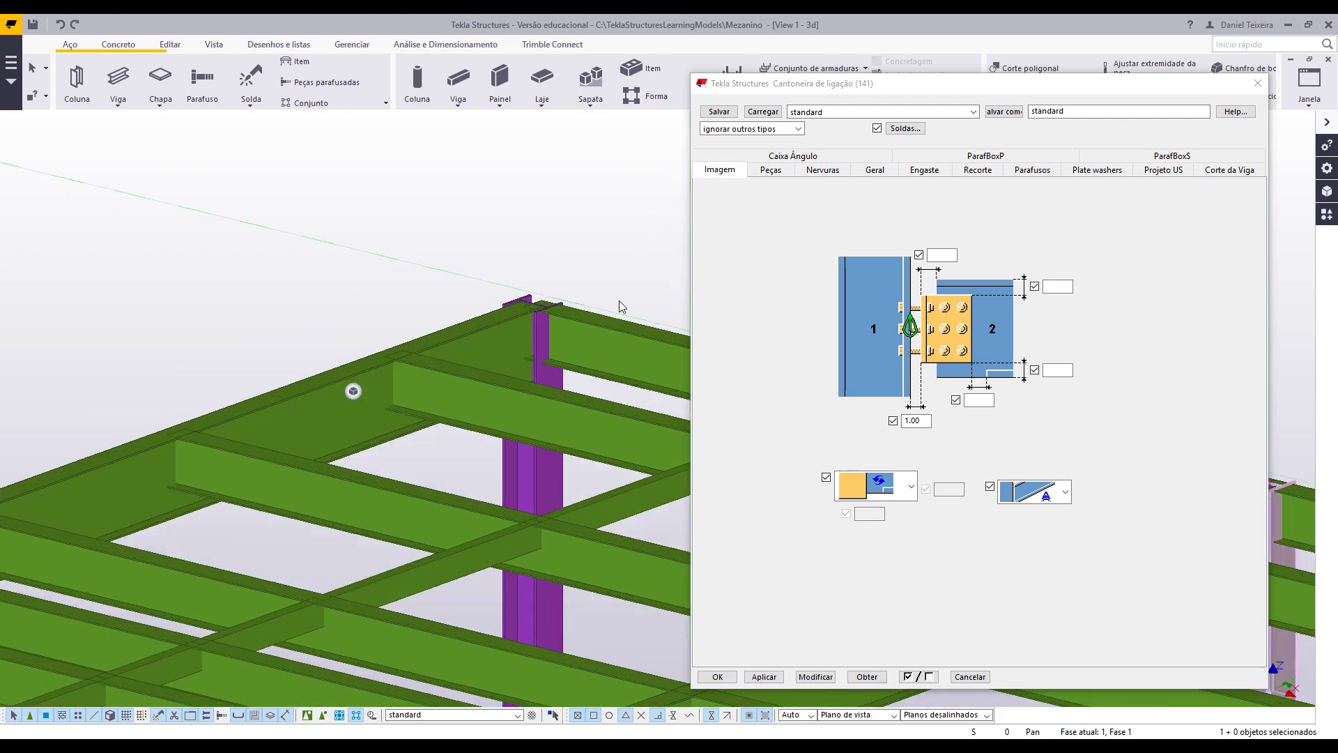
mouse_move(475, 364)
middle_mouse_down("ctrl")
mouse_move(516, 350)
mouse_move(415, 327)
middle_mouse_up("ctrl")
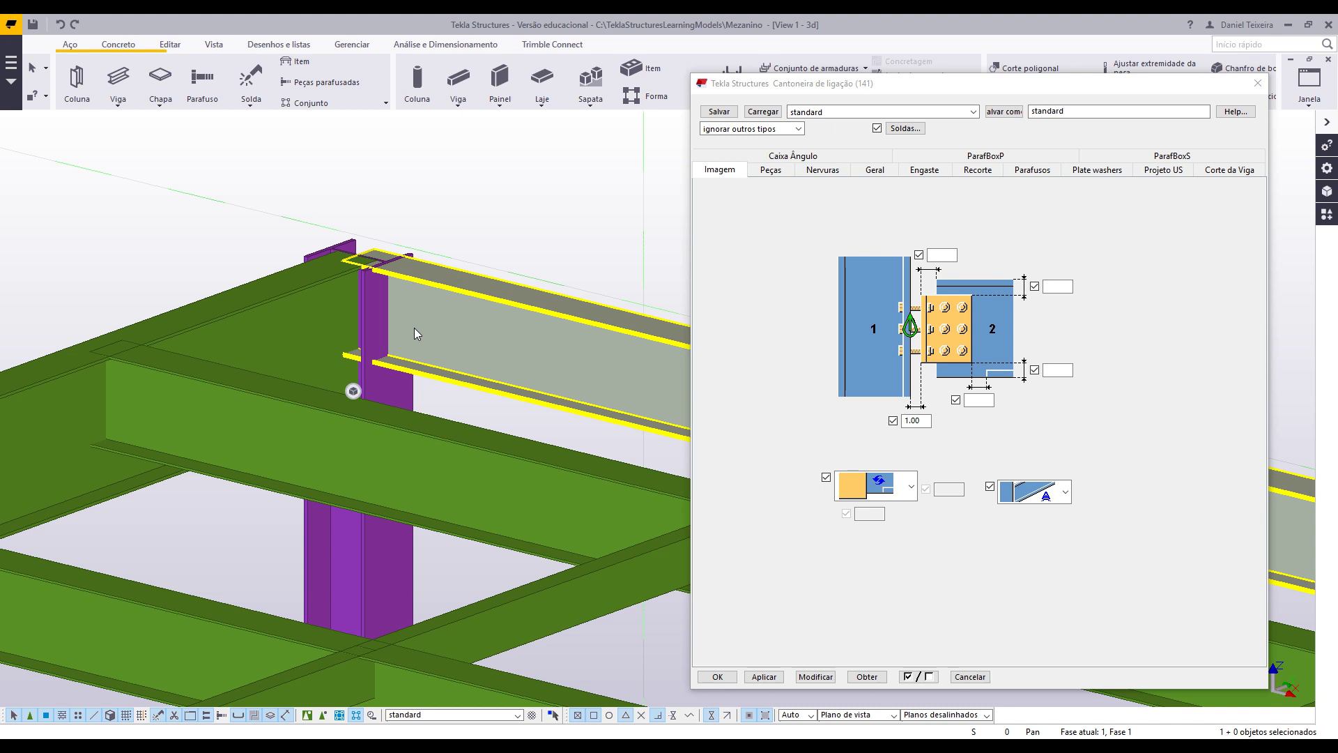
scroll(401, 265, "down", 2)
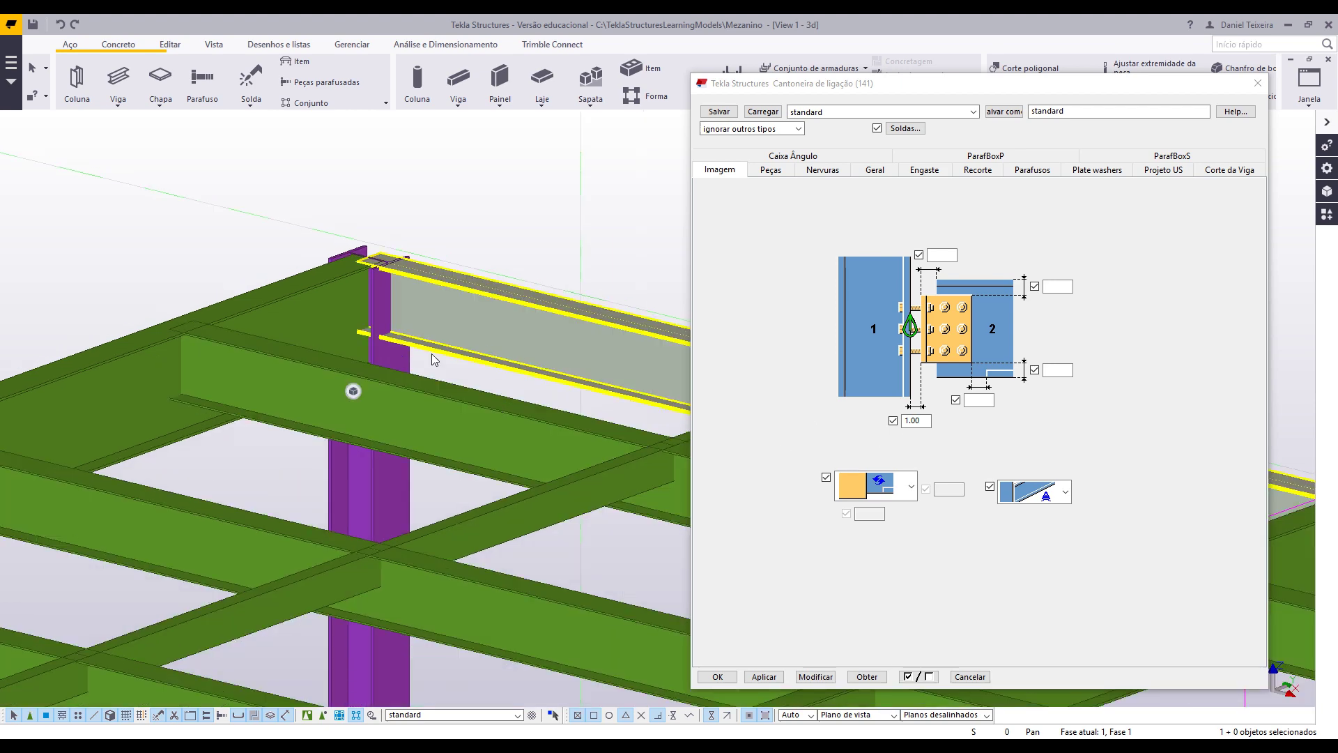
middle_click_drag(598, 458, 323, 397)
scroll(329, 402, "down", 2)
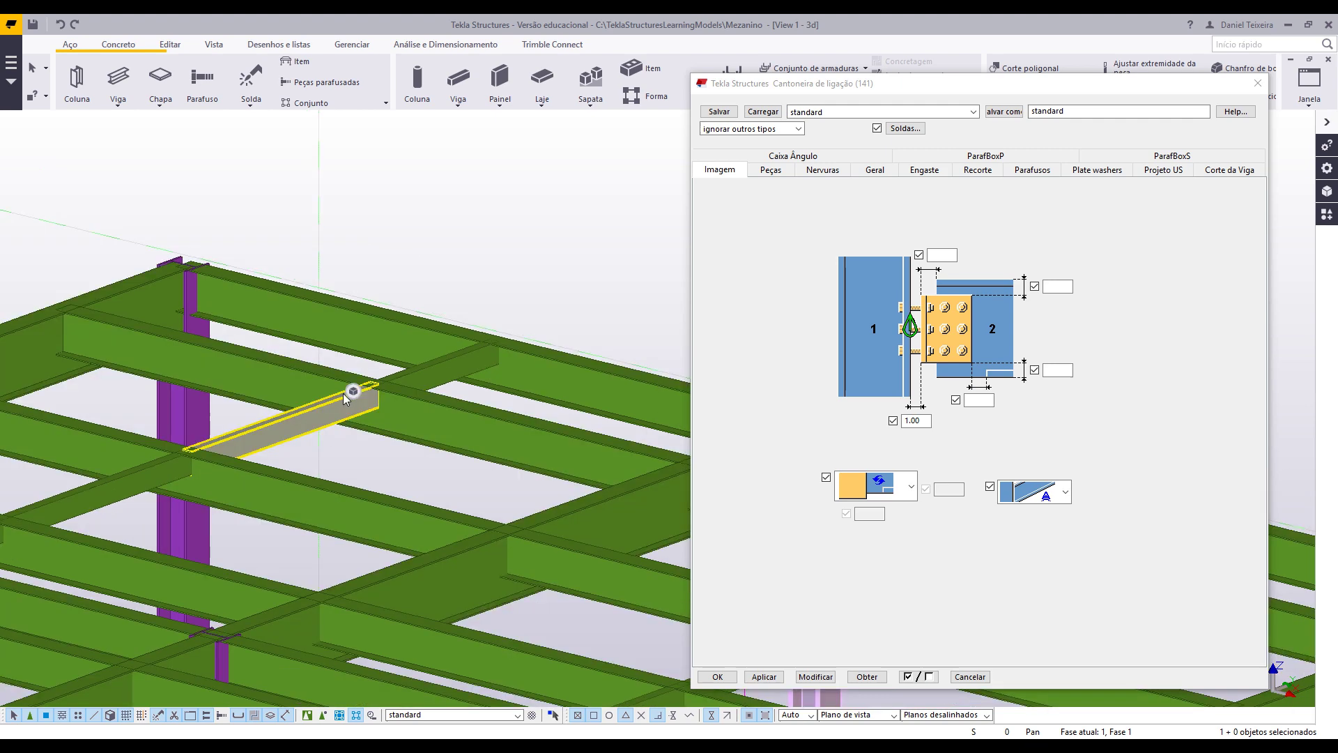
middle_click_drag(180, 404, 378, 420)
scroll(448, 454, "up", 2)
middle_click_drag(447, 454, 323, 418)
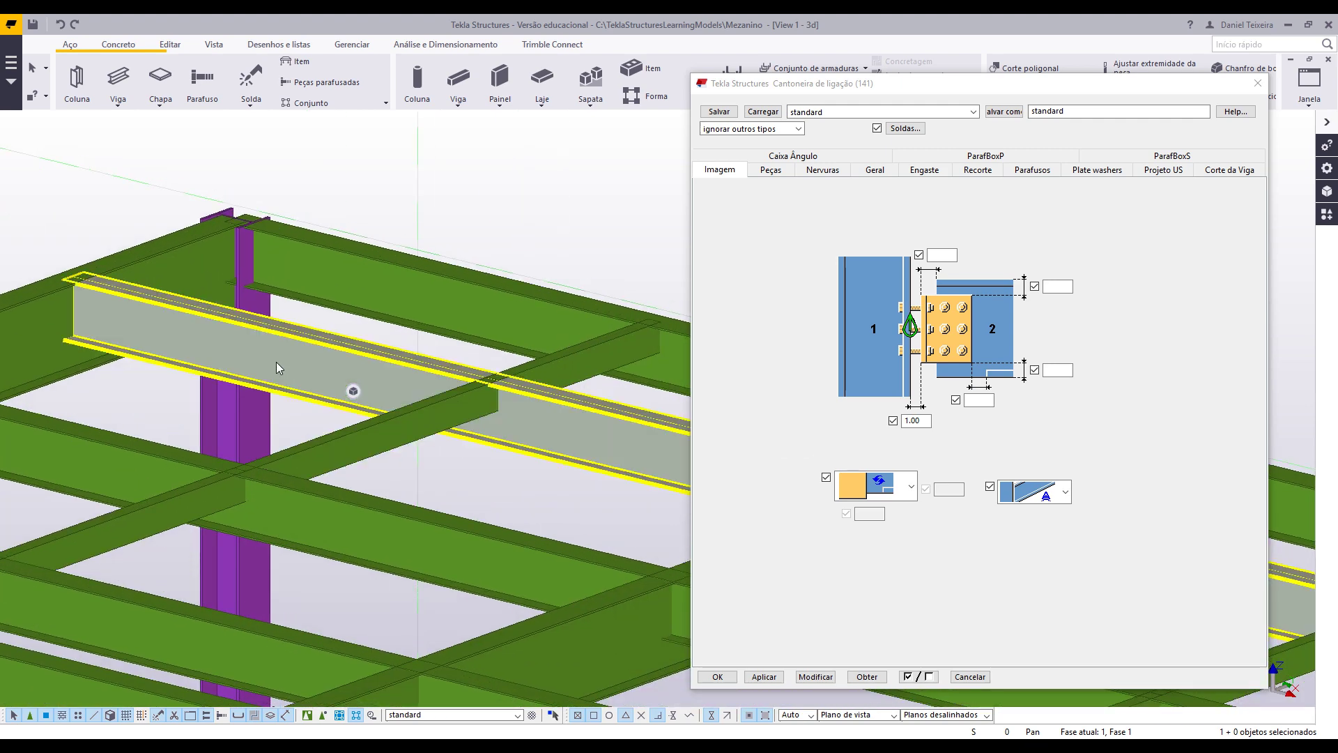
- Set the horizontal distance between the angle's edge and the secondary beam's end to 10 mm
middle_click_drag(83, 295, 366, 356)
scroll(364, 340, "up", 4)
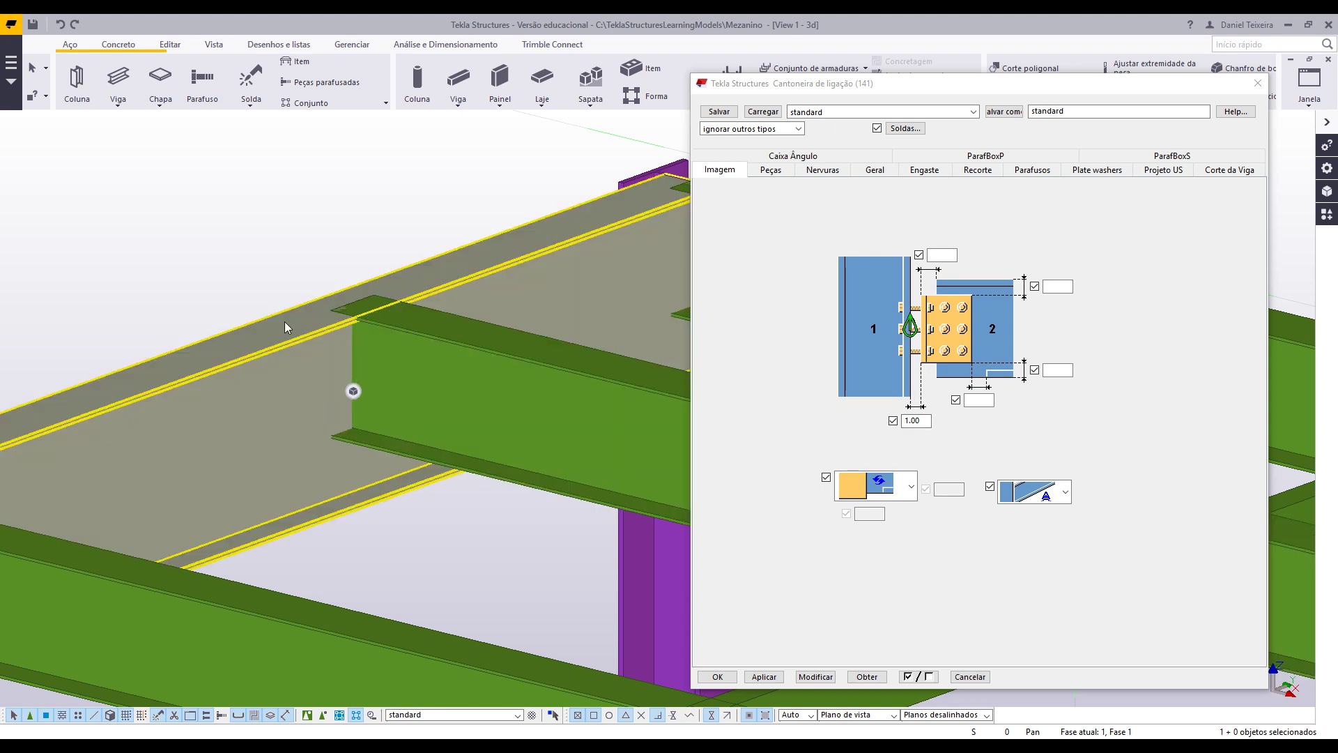
mouse_move(285, 321)
middle_mouse_down("ctrl")
mouse_move(600, 400)
mouse_move(753, 419)
middle_mouse_up("ctrl")
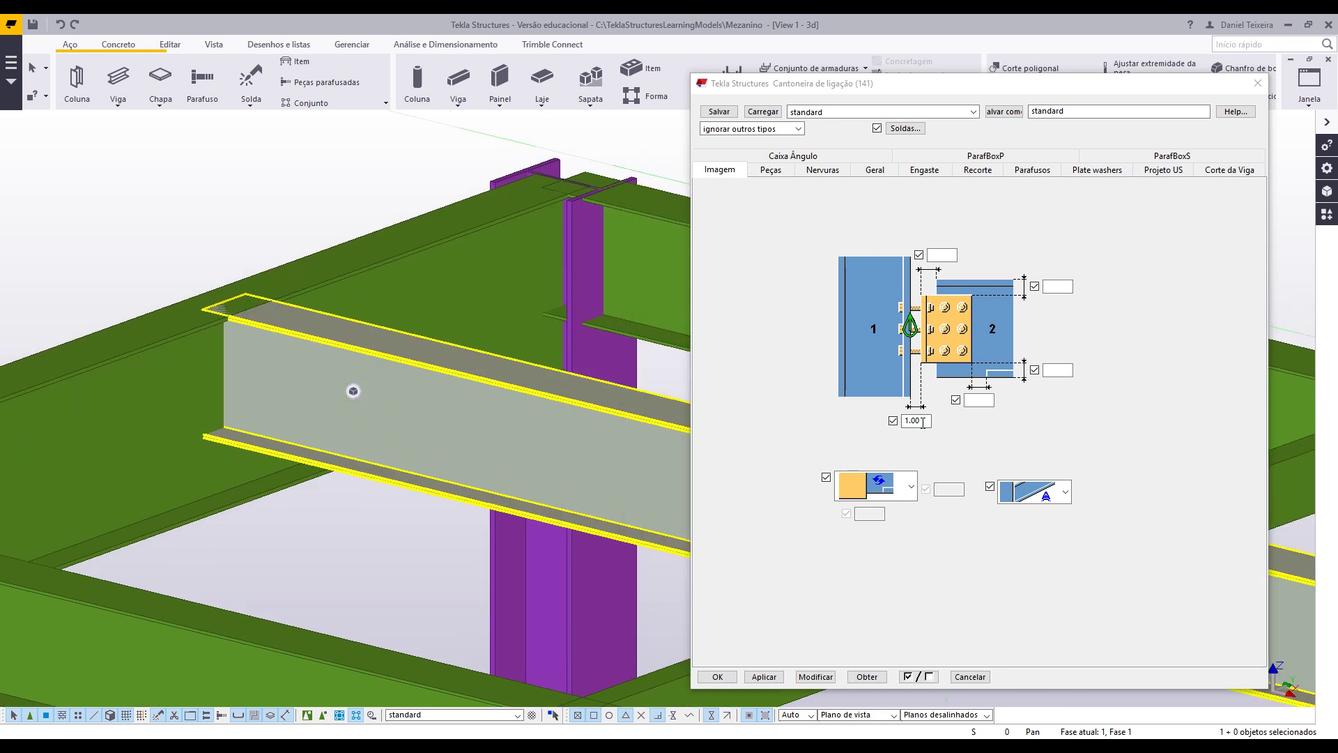
left_click(942, 255)
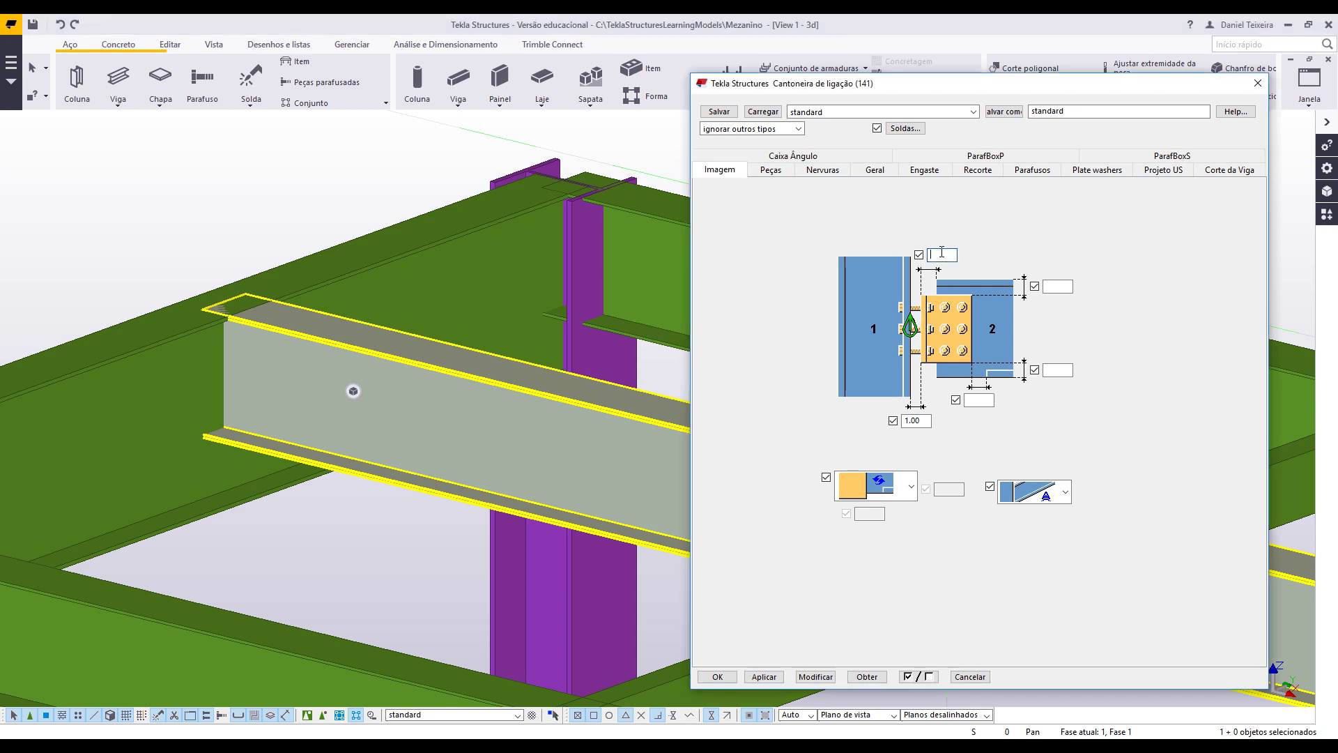
type("10")
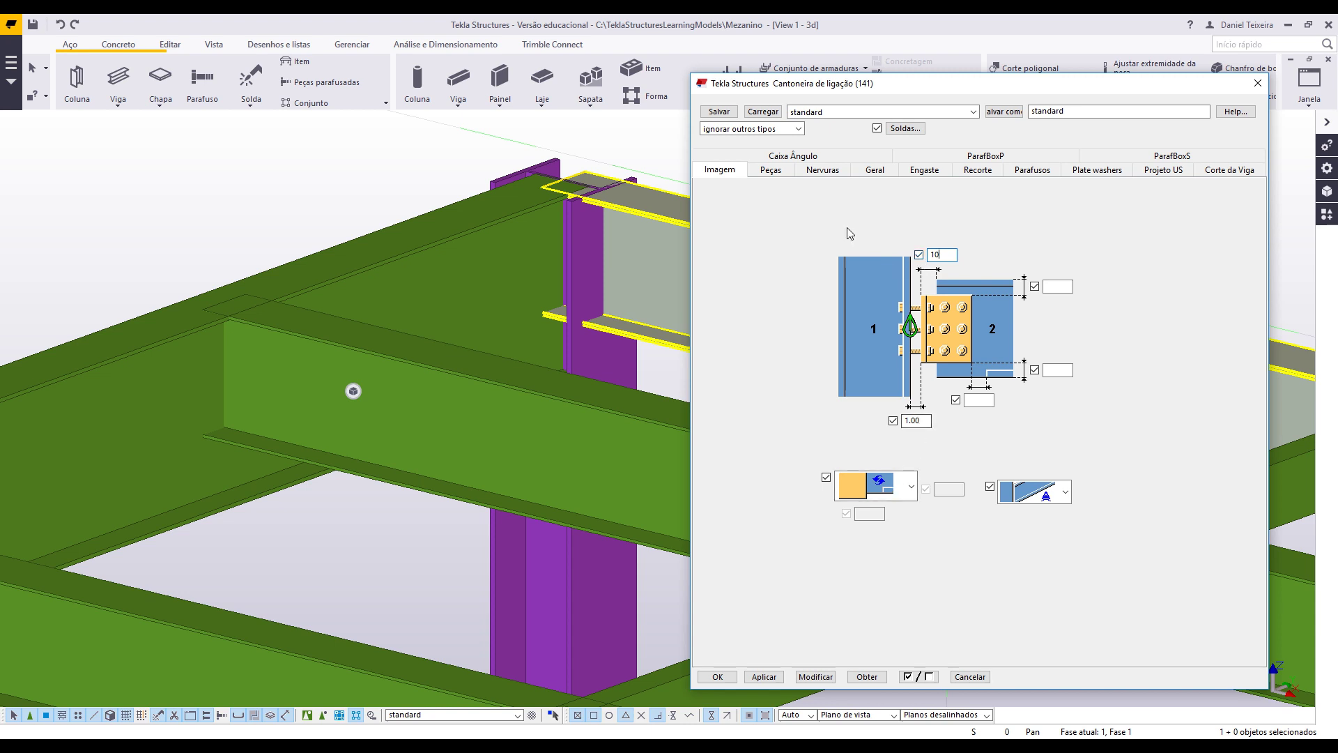
- Assign the L102X102X9.5 profile from the L102X102 group to Perfil LA in the part settings
left_click(777, 171)
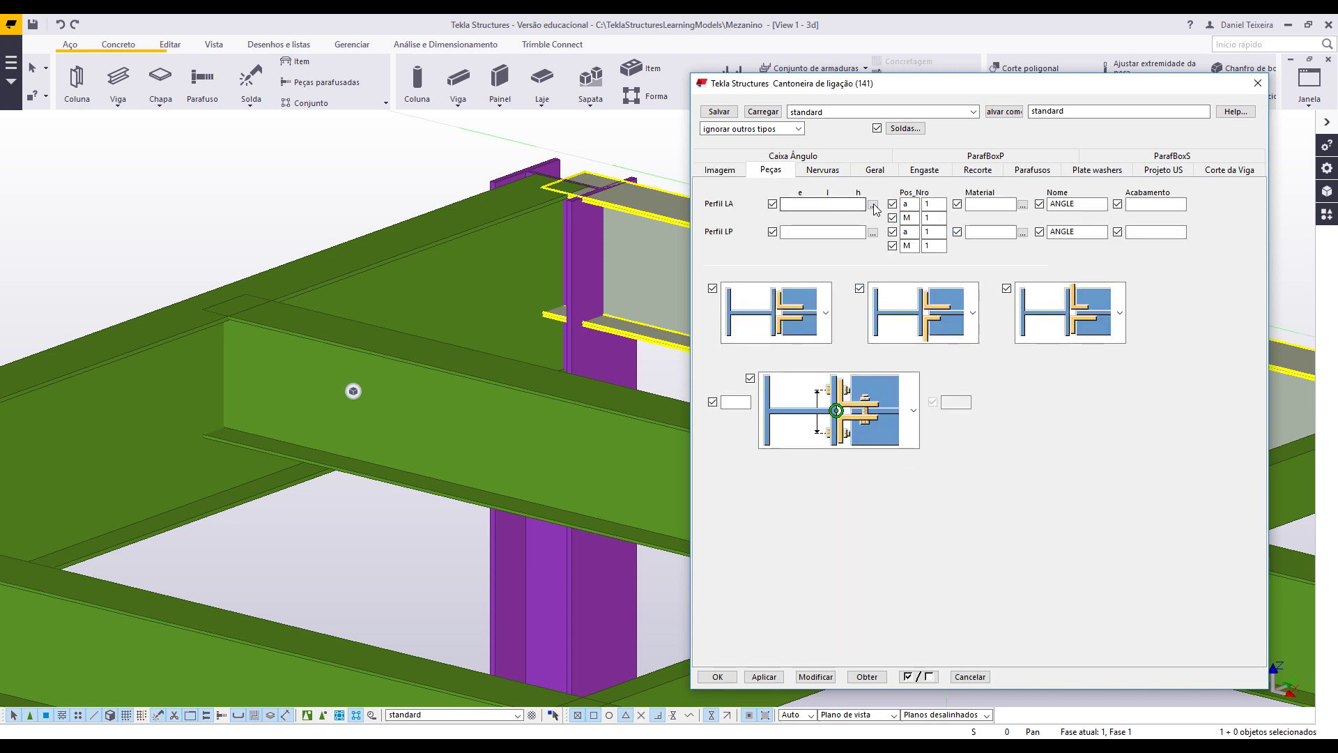
left_click(873, 205)
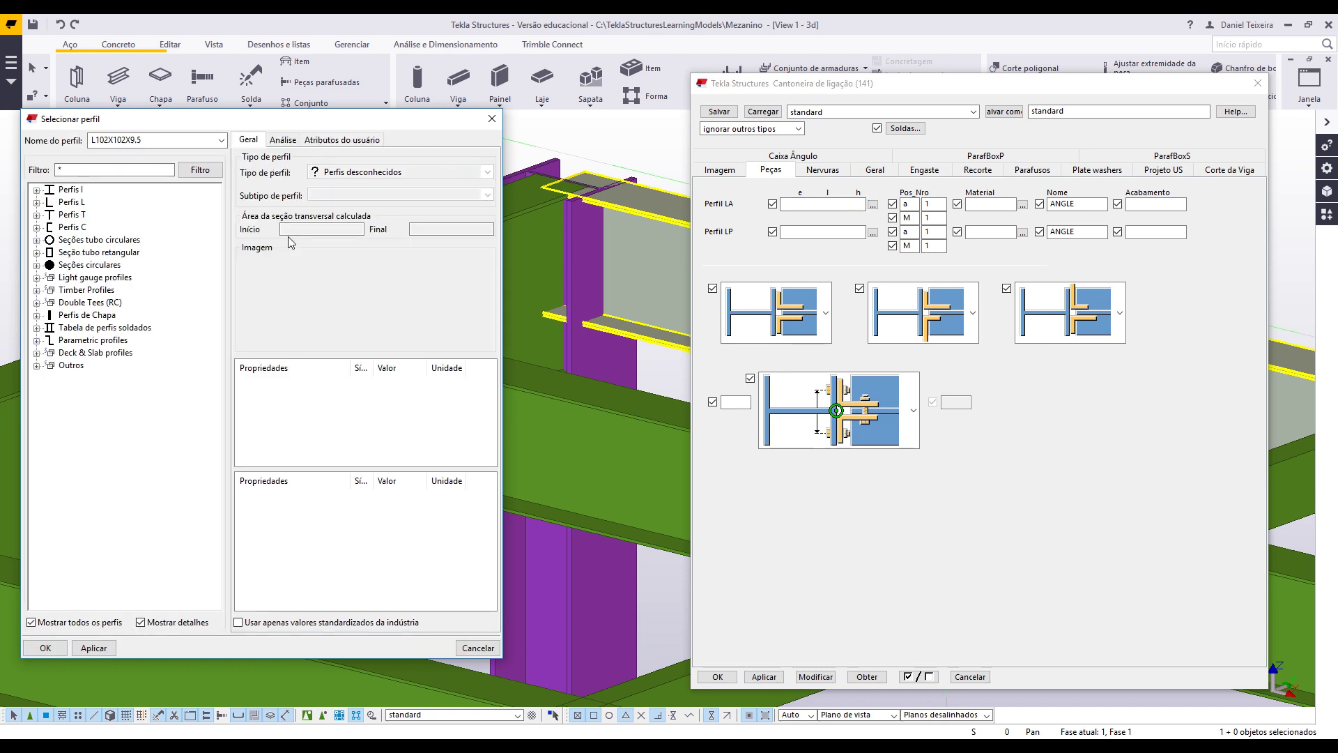
left_click(36, 202)
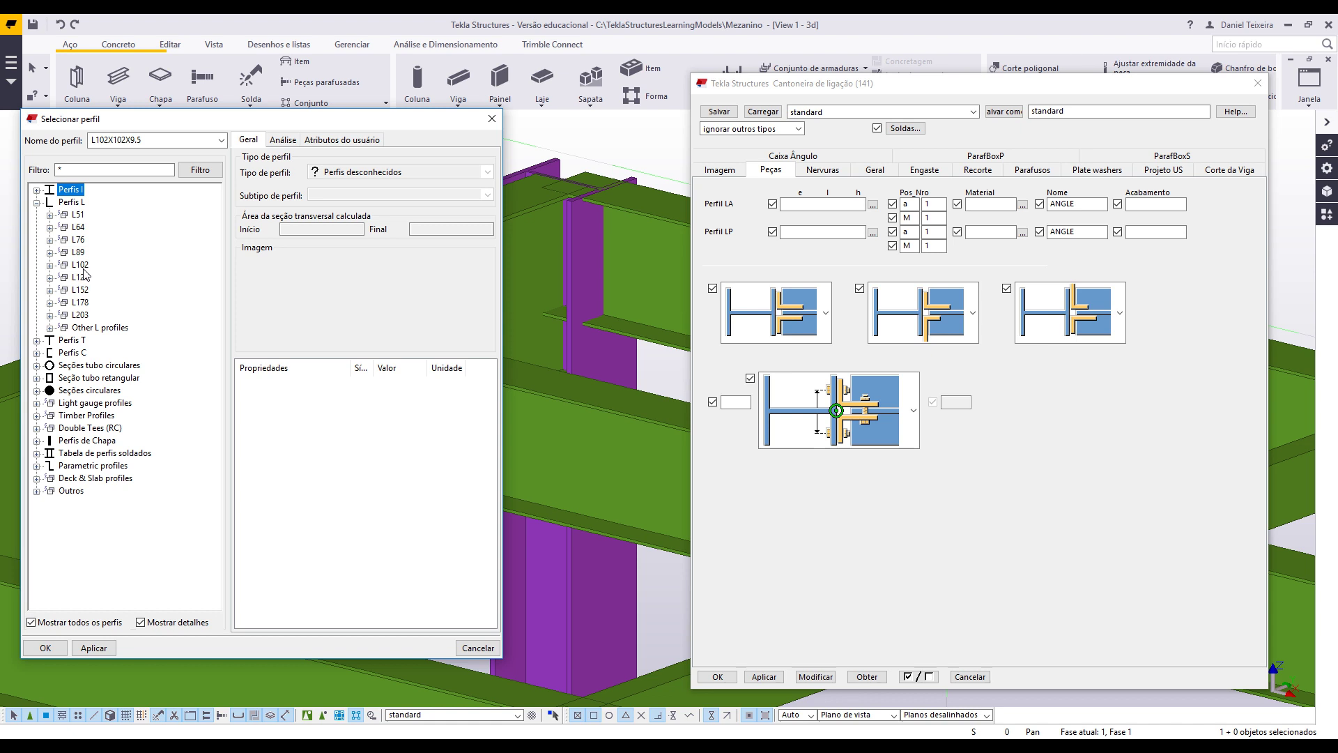
left_click(49, 266)
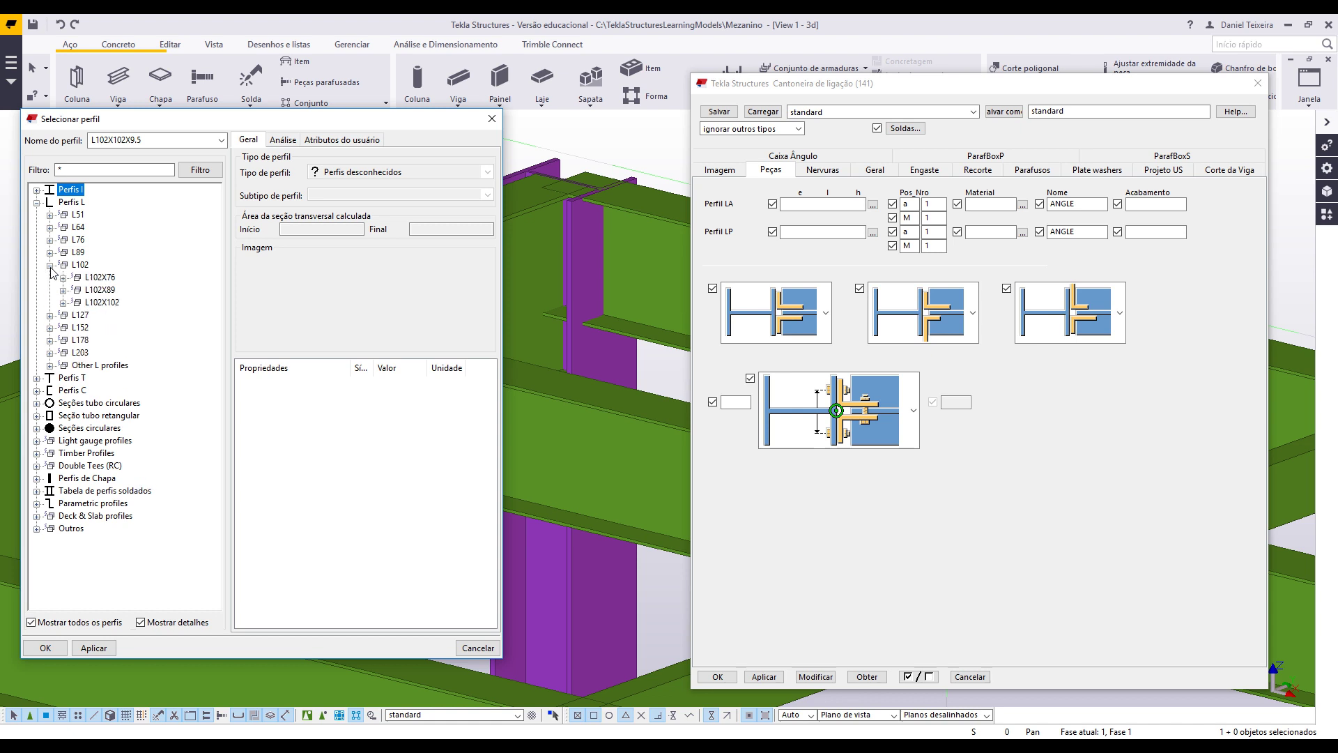
left_click(63, 302)
left_click(133, 341)
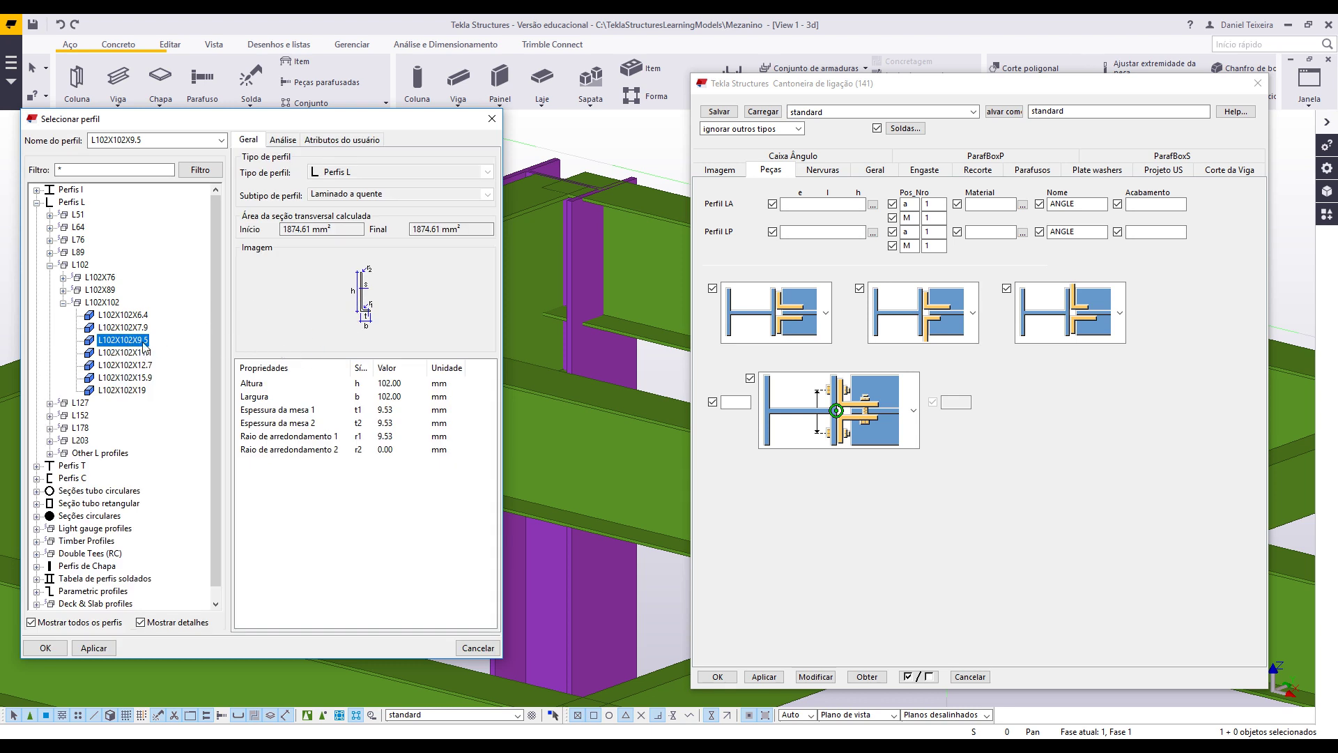
left_click(93, 648)
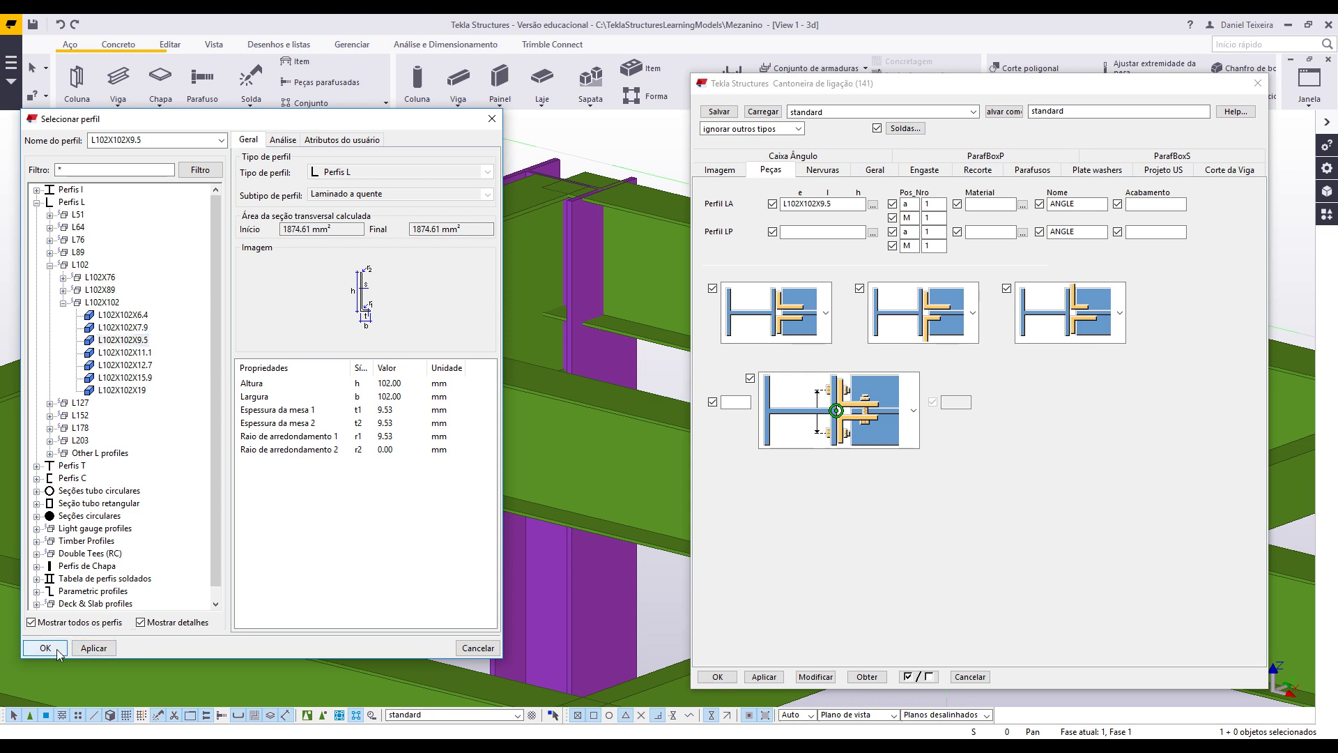
left_click(56, 648)
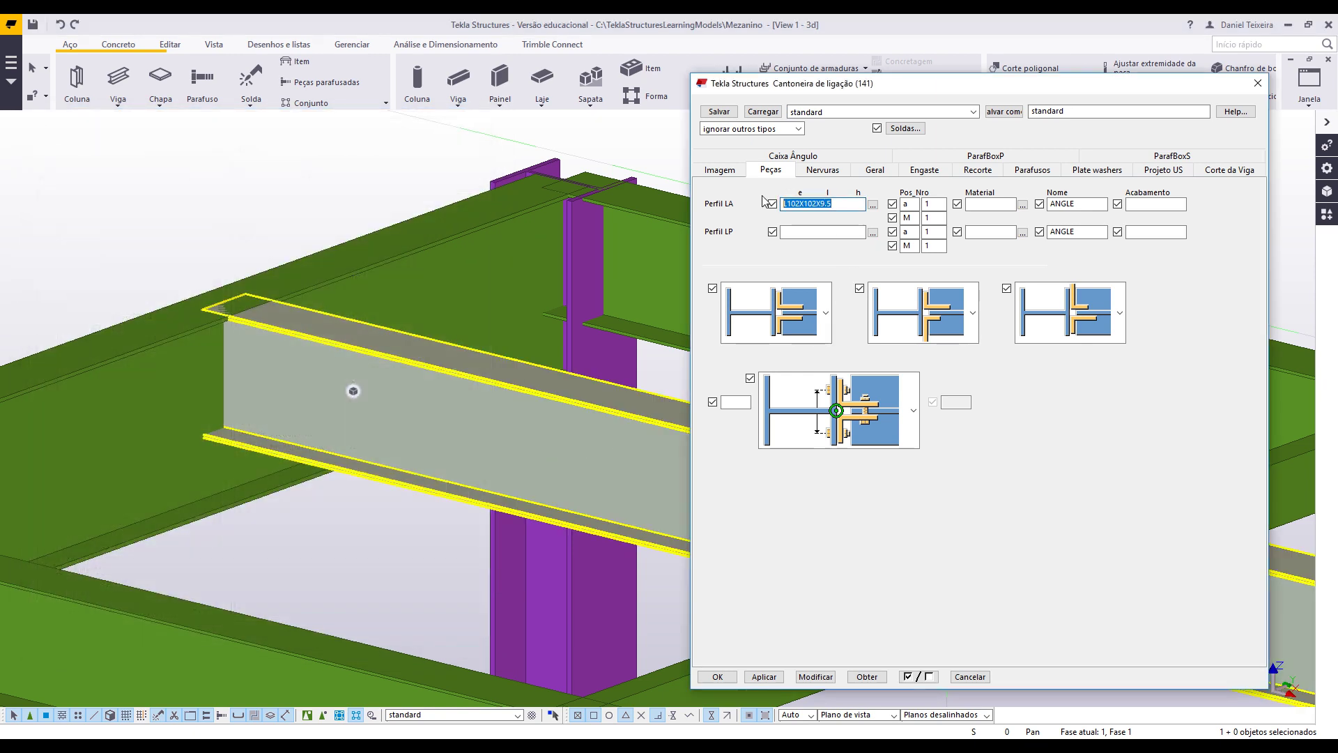
- Copy the Perfil LA profile to Perfil LP so that it also uses L102X102X9.5
key("ctrl+c")
left_click(833, 232)
key("ctrl+v")
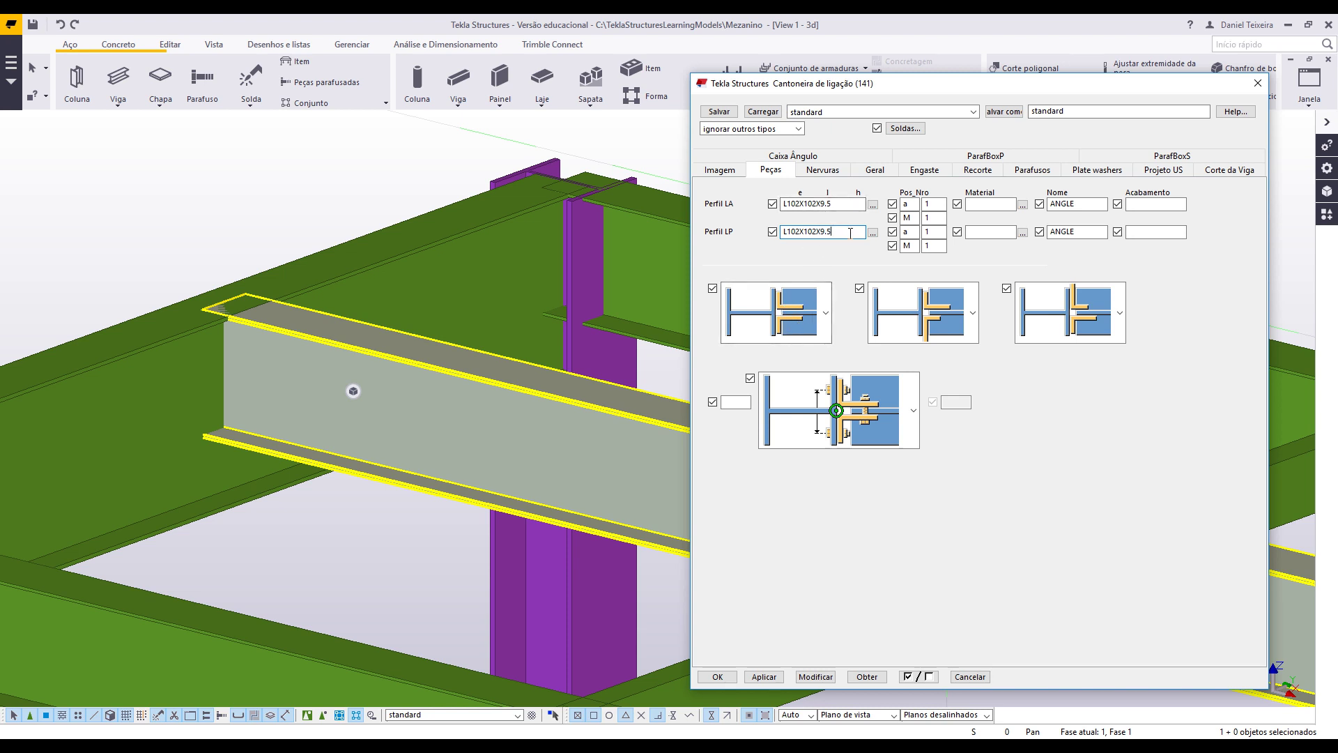
- Set the material of both Perfil LA and Perfil LP to A36 steel
left_click(1001, 205)
left_click(1025, 232)
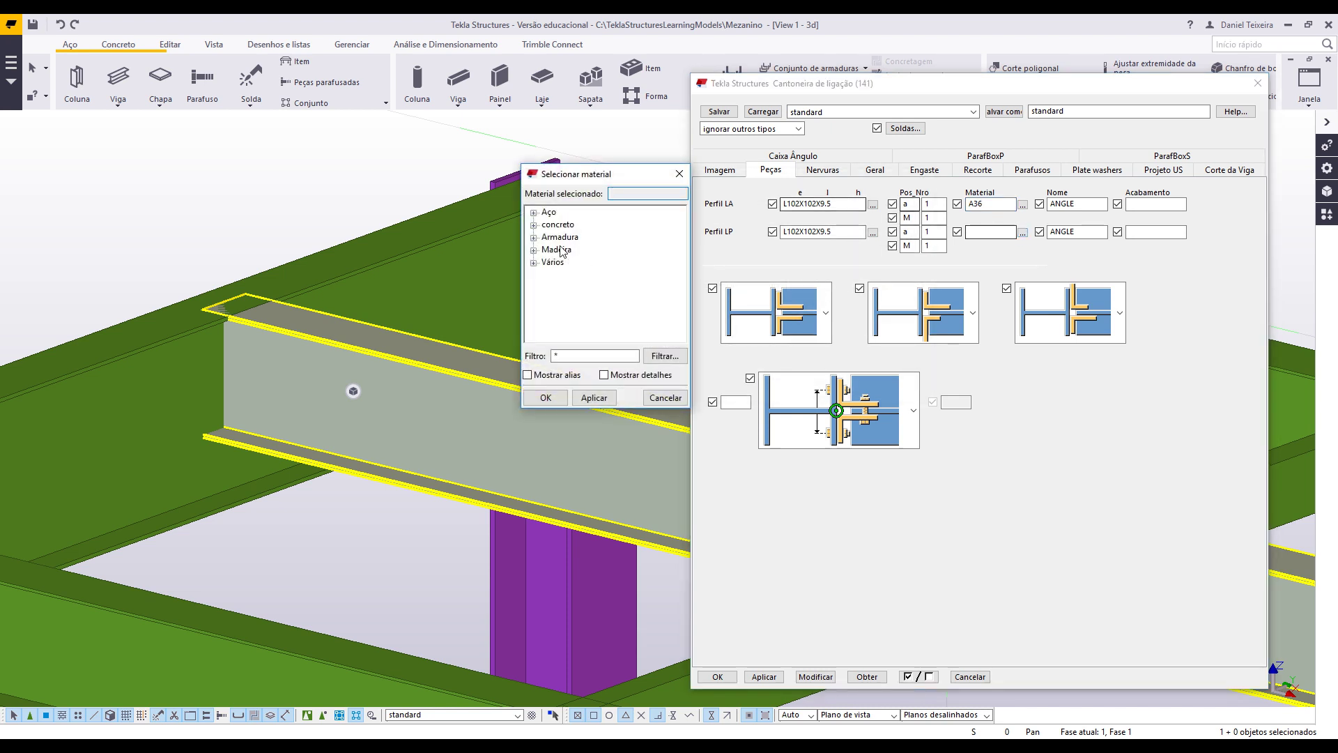
left_click(535, 214)
scroll(559, 263, "down", 3)
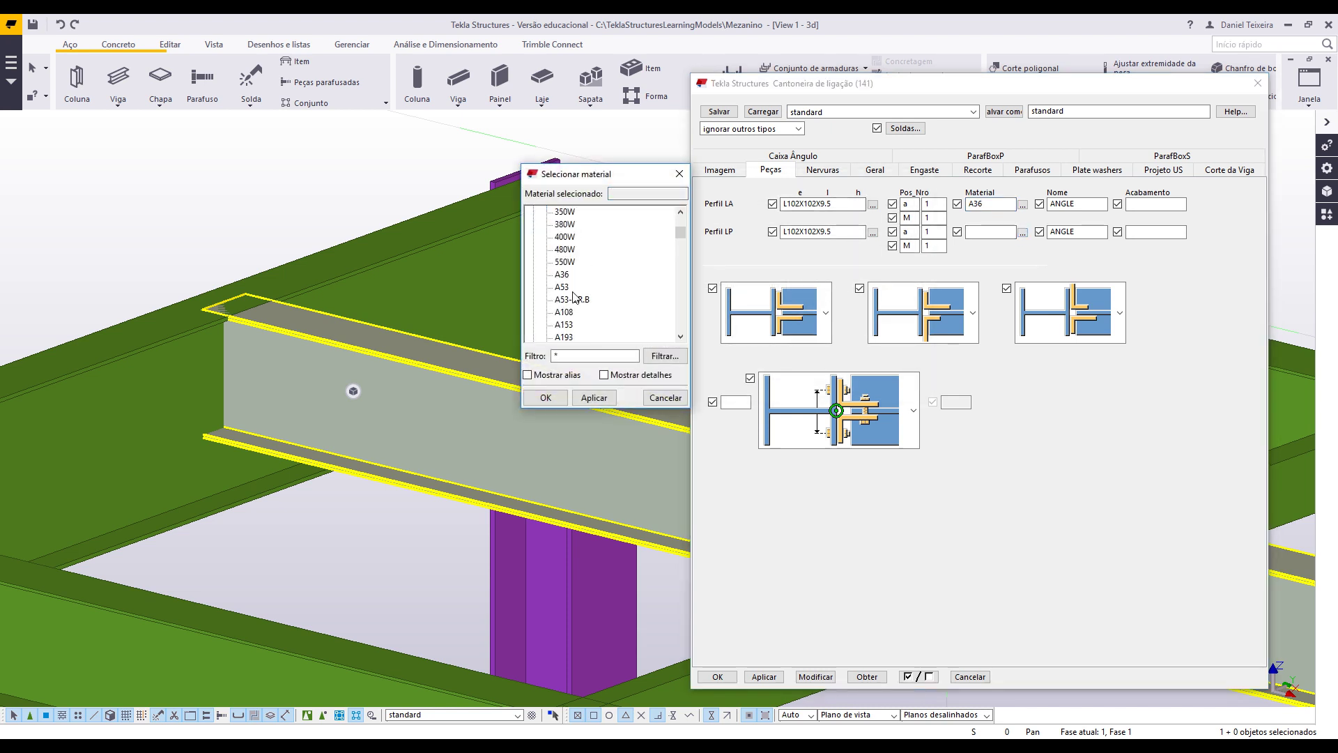
left_click(562, 274)
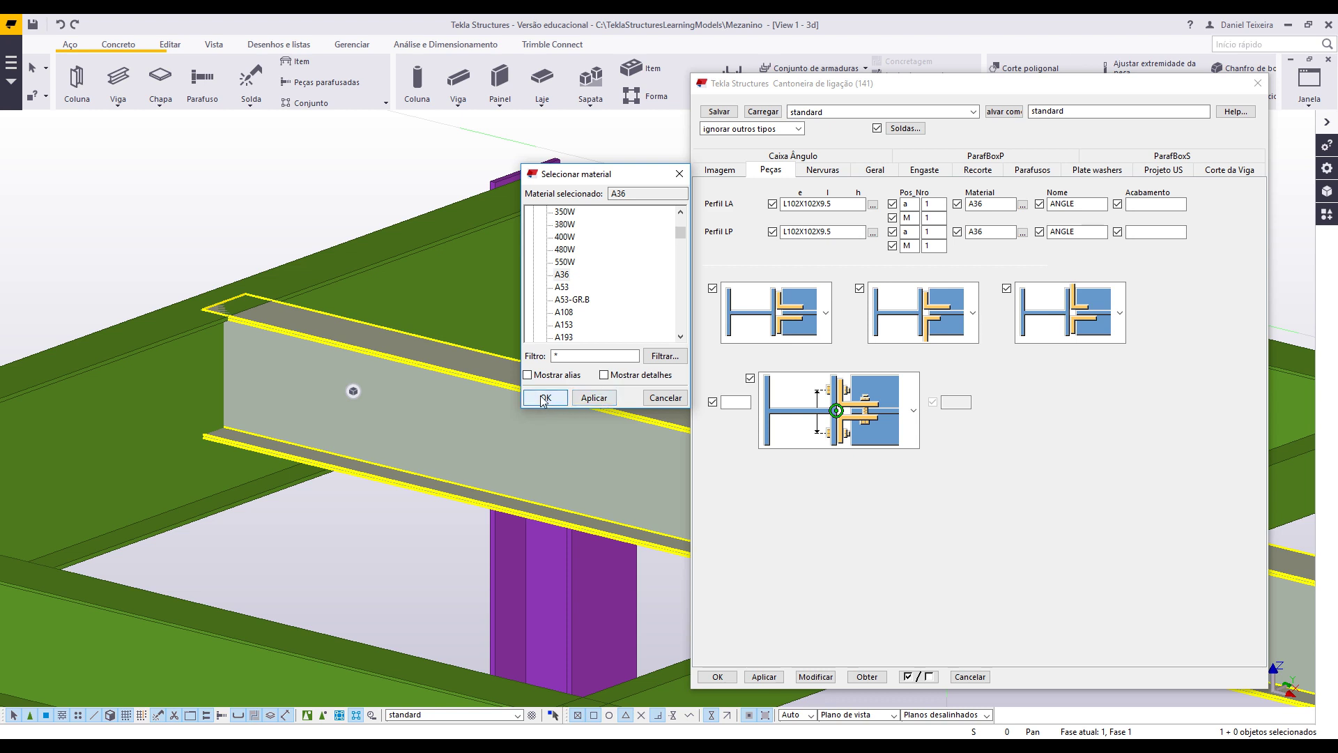
left_click(547, 397)
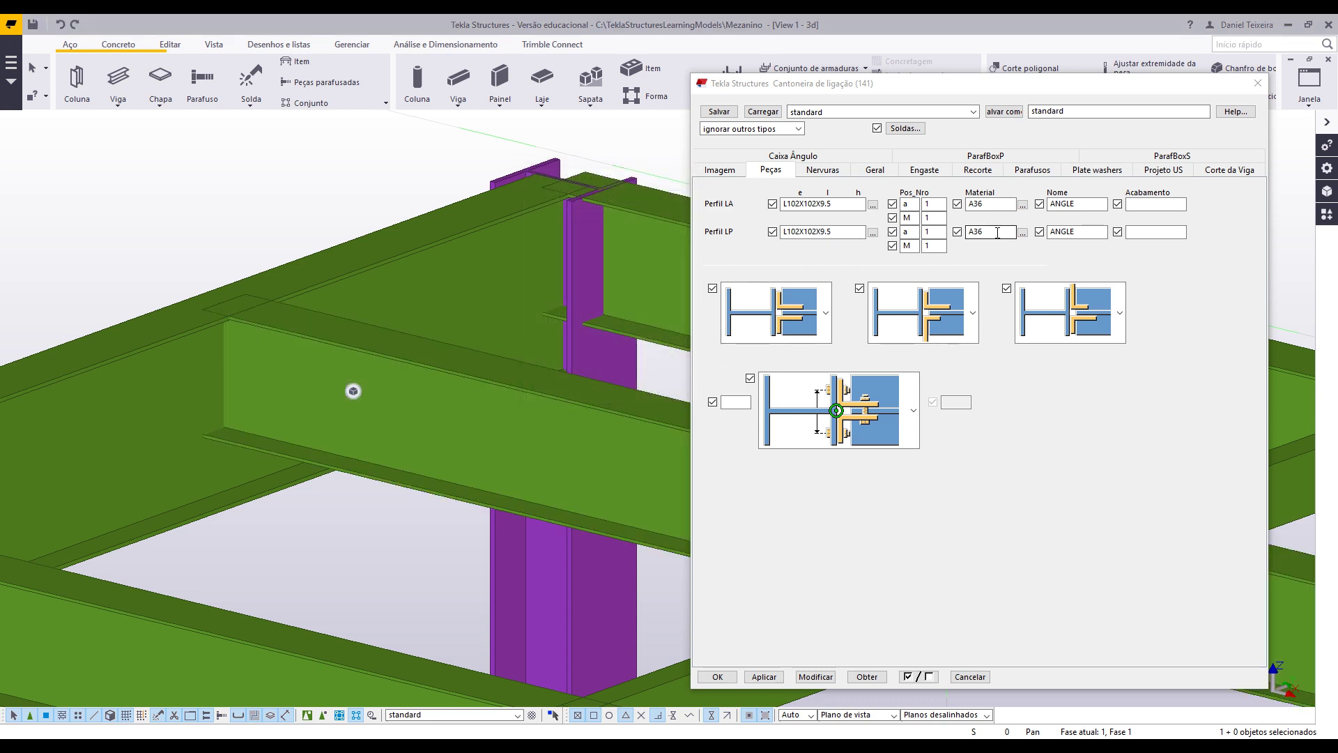
- Rename the Perfil LA part as CANTONEIRA
left_click_drag(1101, 204, 991, 204)
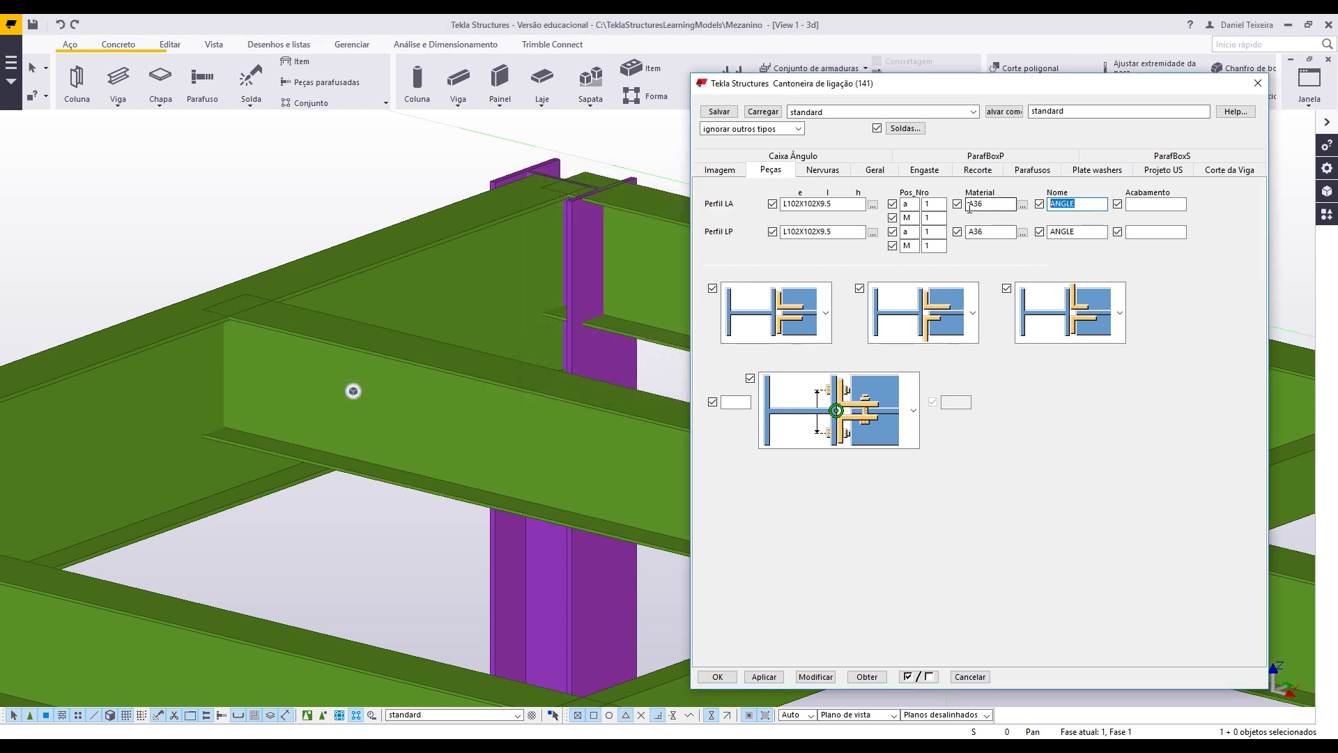
type("CANTONEIRA")
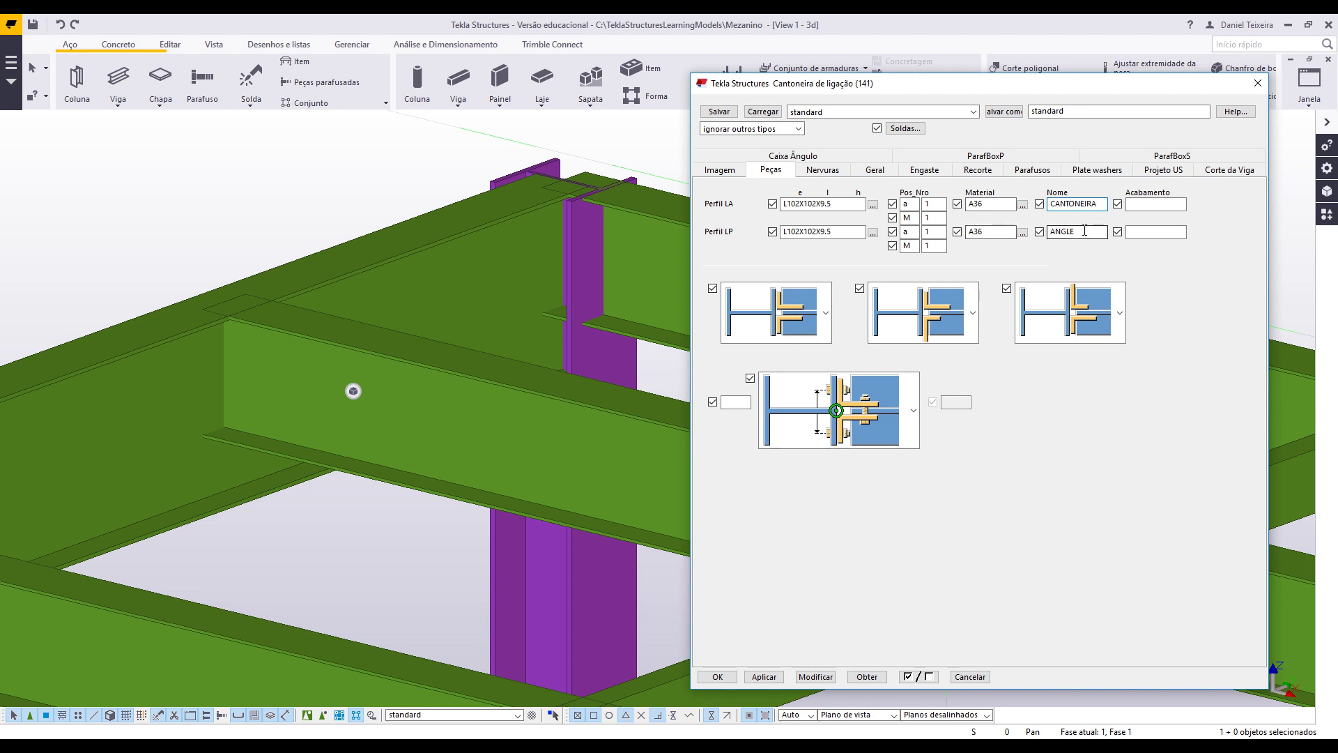
- Rename the Perfil LP part as CANTONEIRA
left_click_drag(1093, 233, 1045, 253)
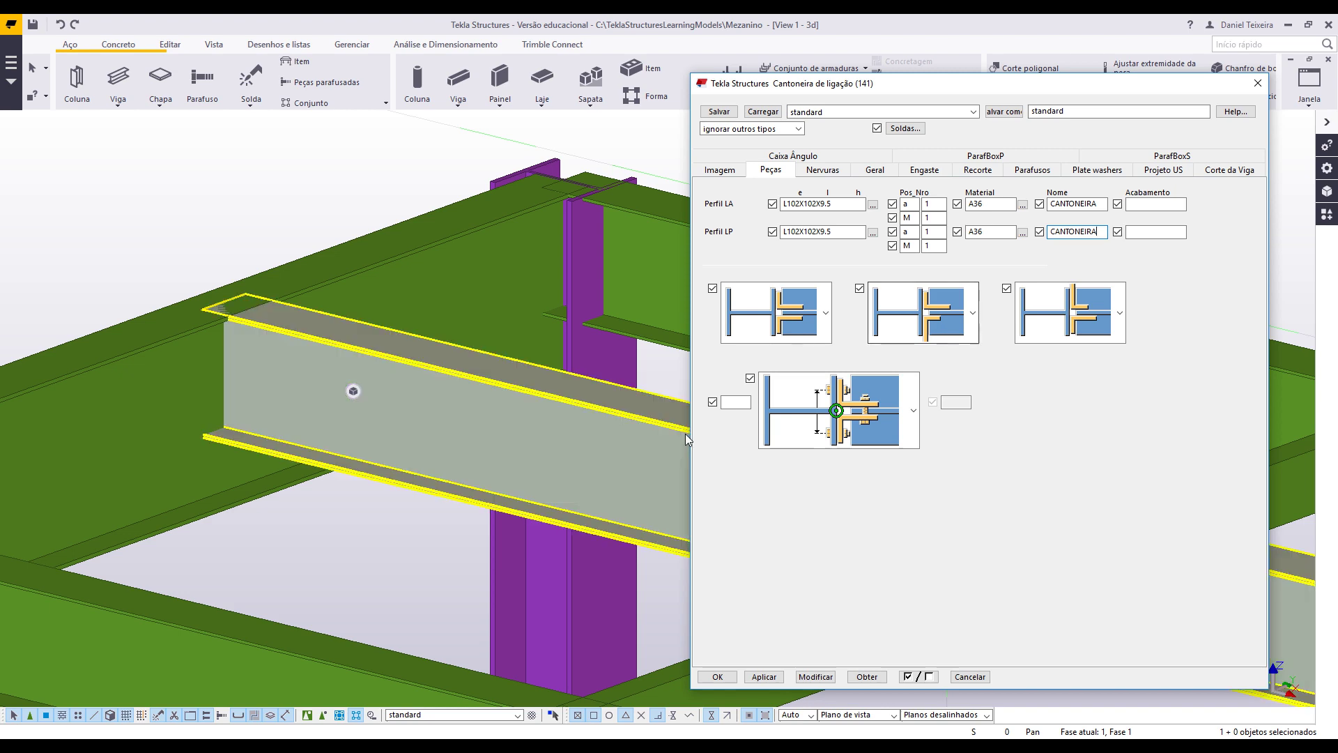
left_click(831, 173)
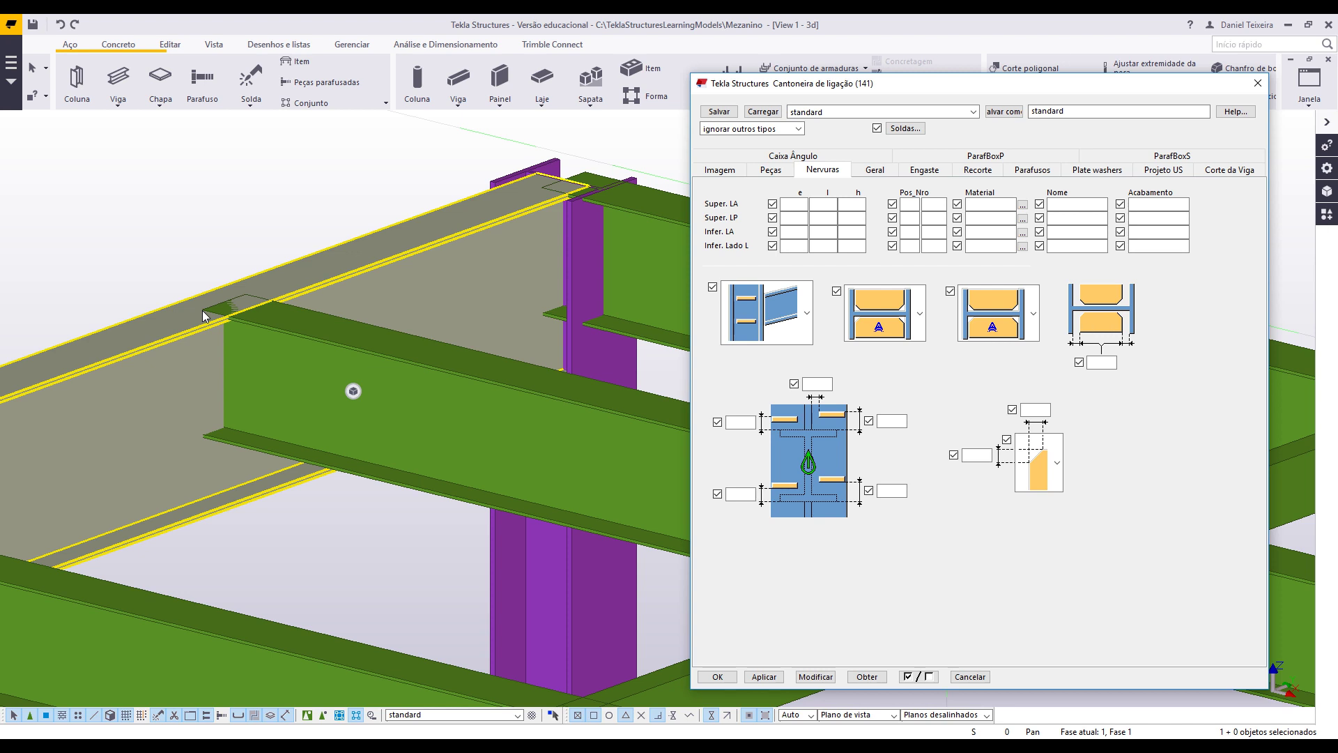
left_click(205, 318)
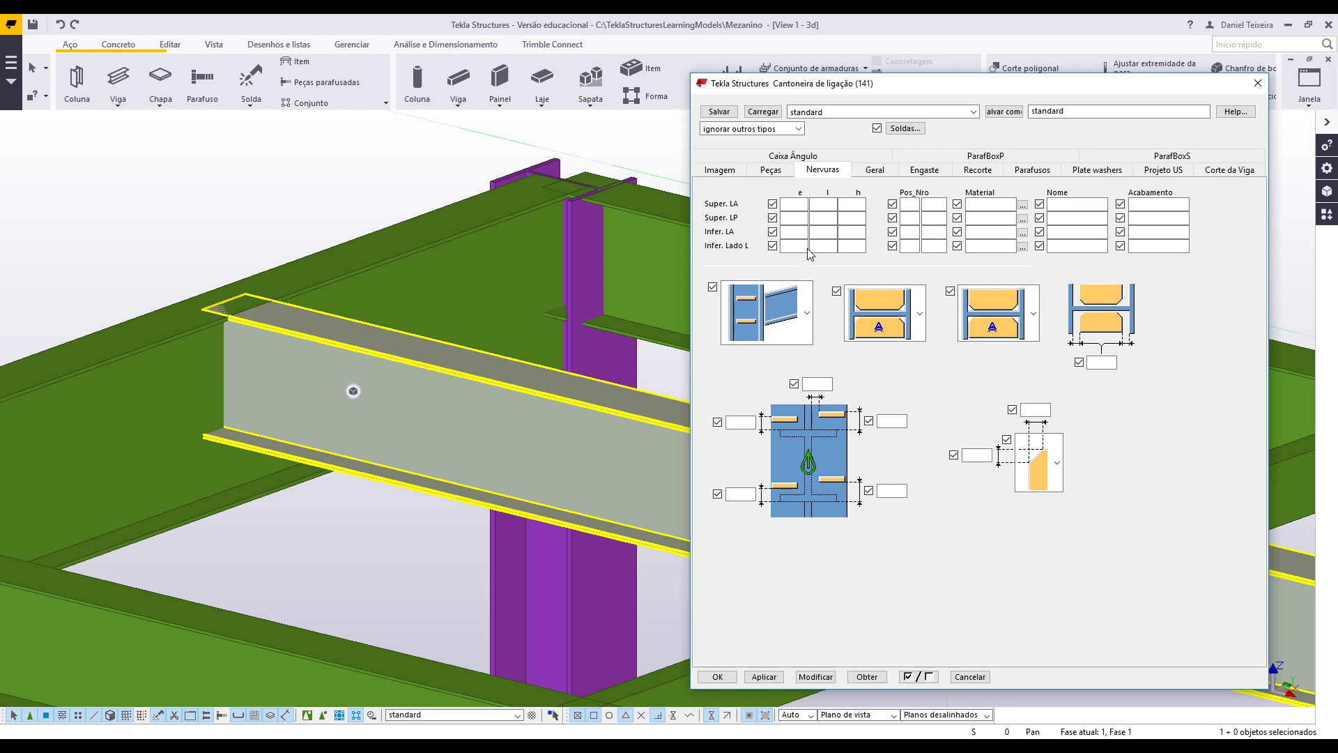
left_click(875, 175)
left_click(917, 175)
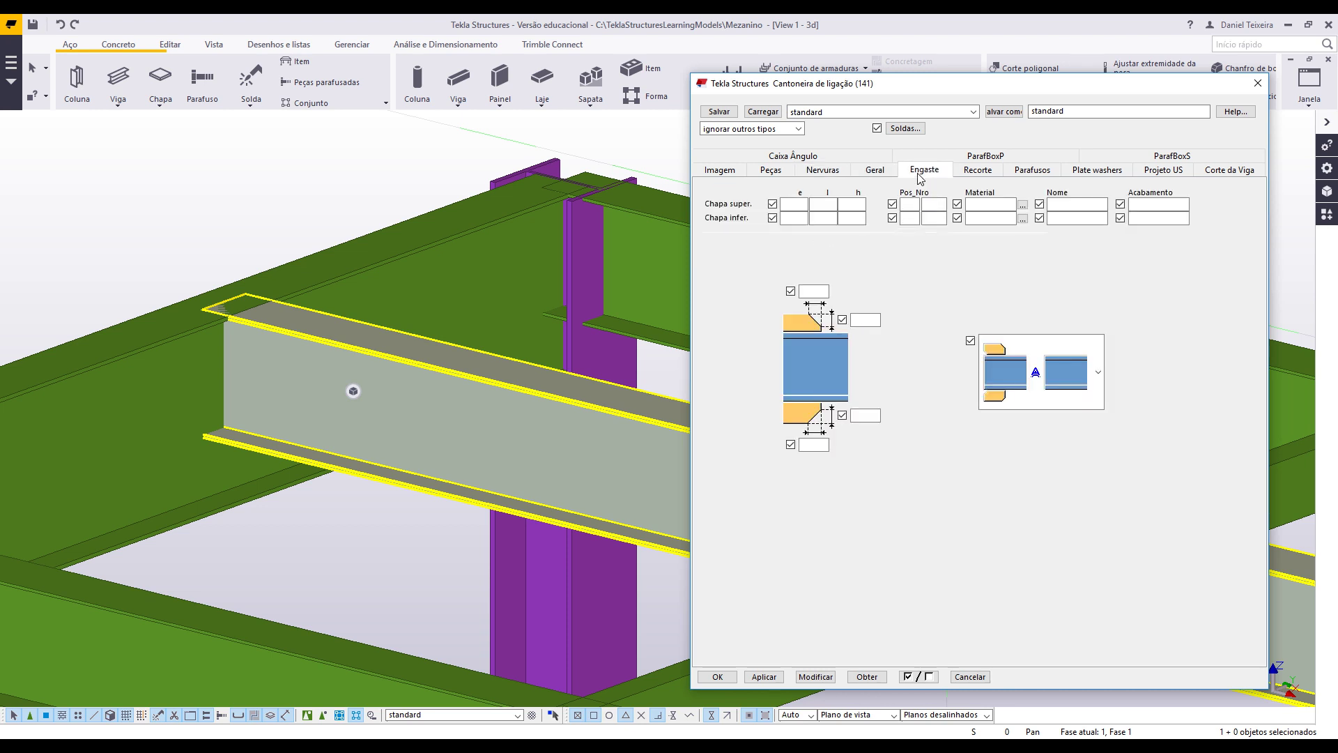
- In the Recorte notch settings, set the horizontal size to 10, the vertical size to 110, and the notch corner option with radius 10
left_click(973, 173)
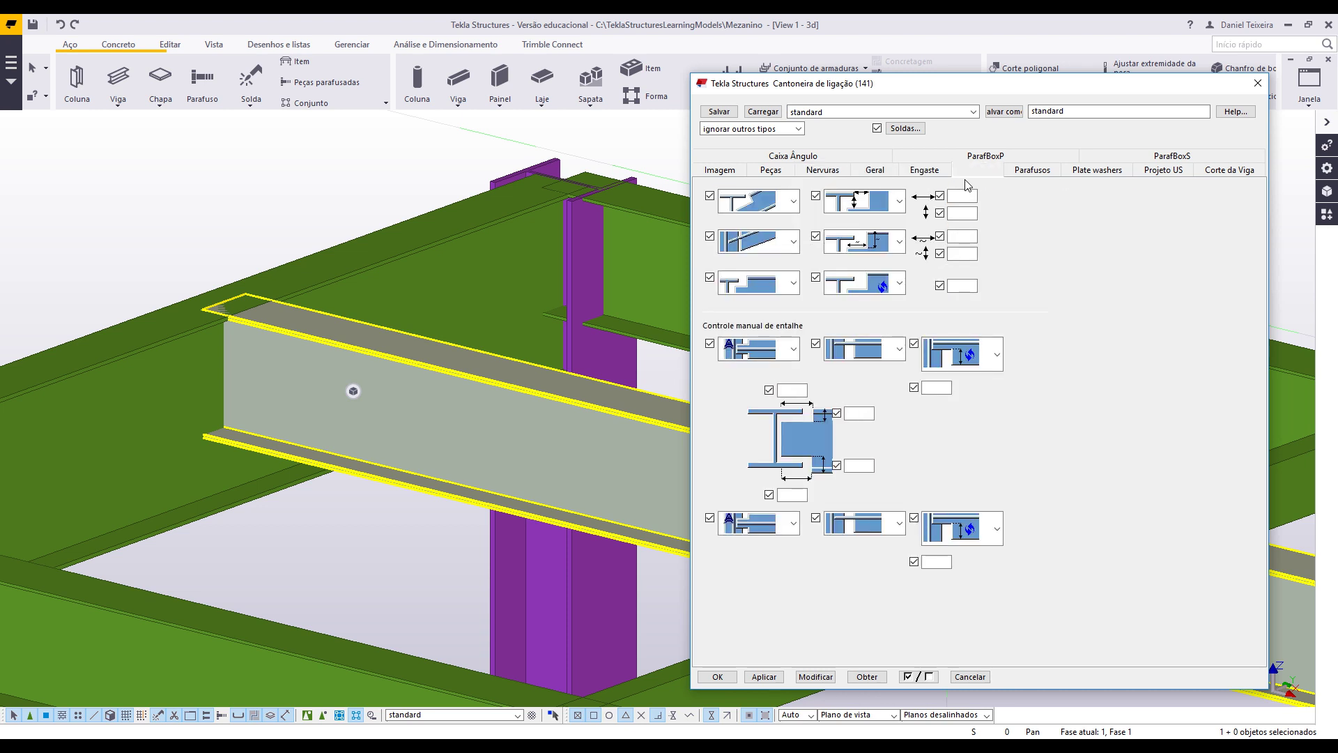
scroll(258, 345, "up", 3)
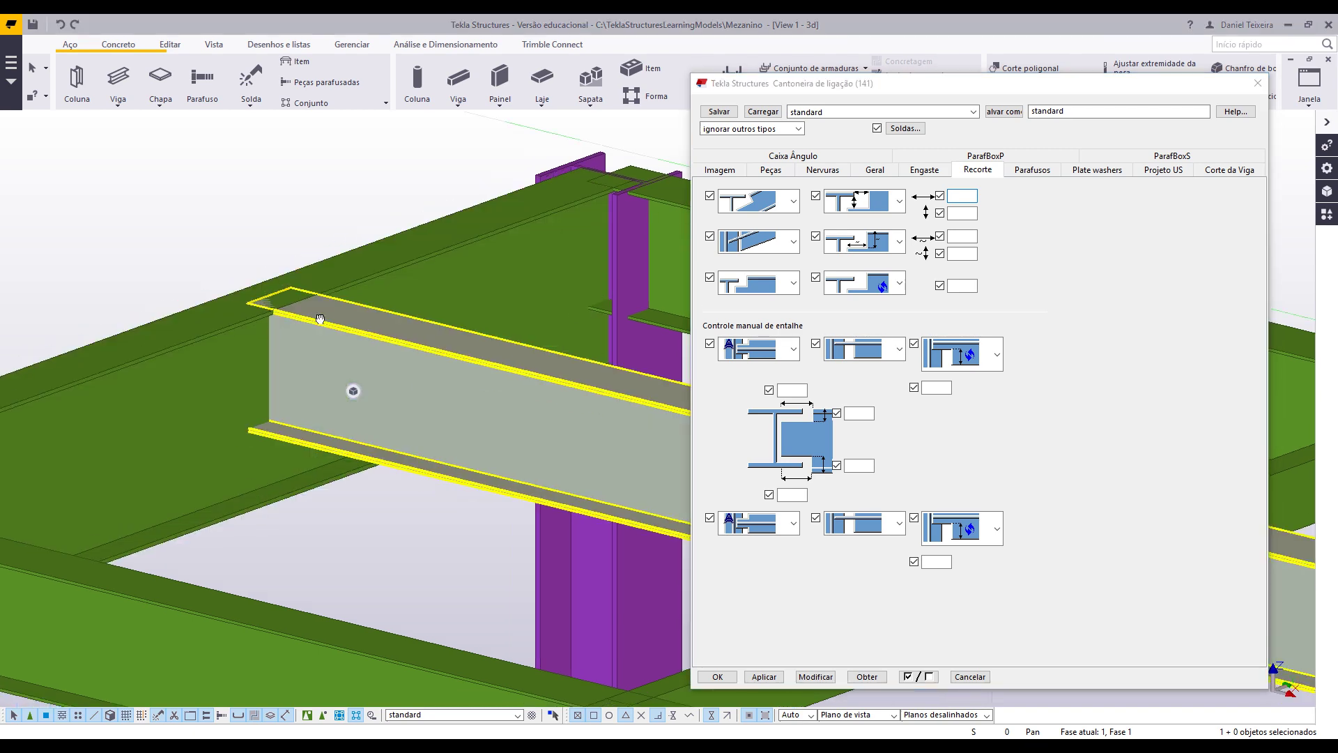
scroll(382, 325, "up", 3)
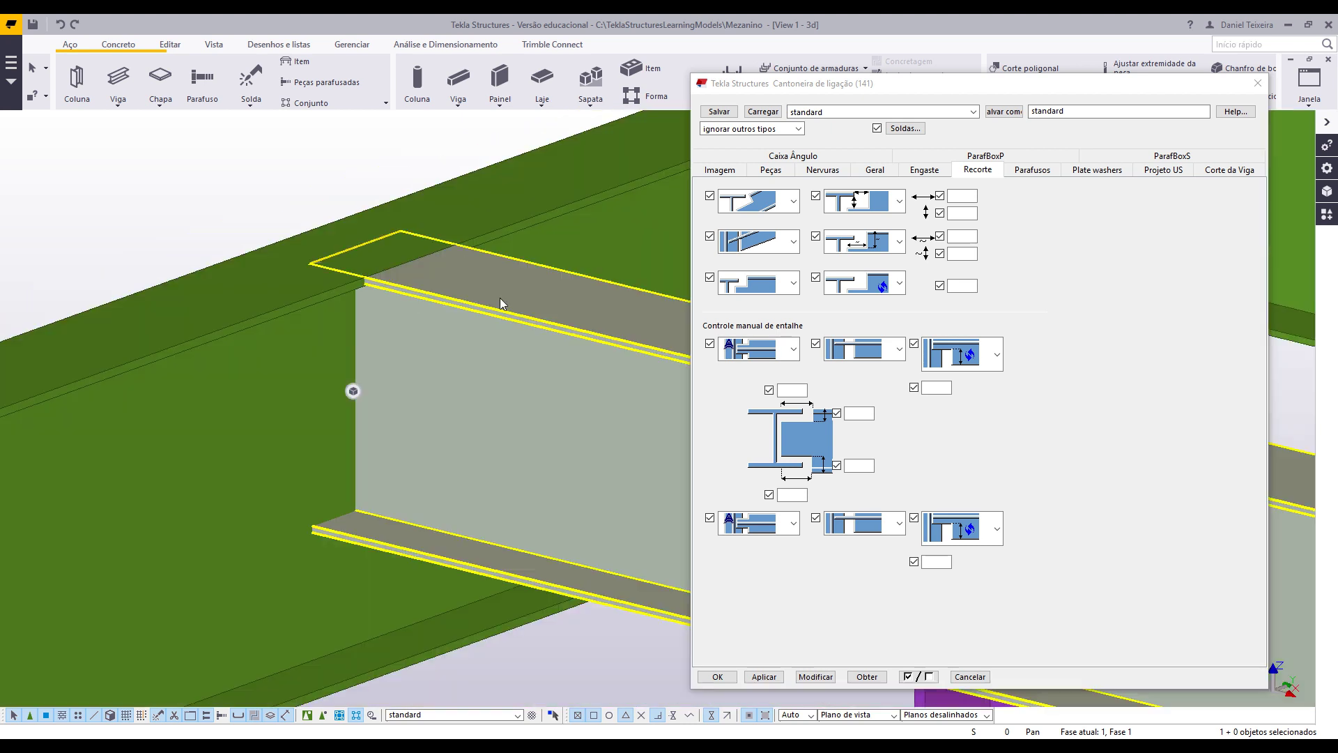
left_click(961, 196)
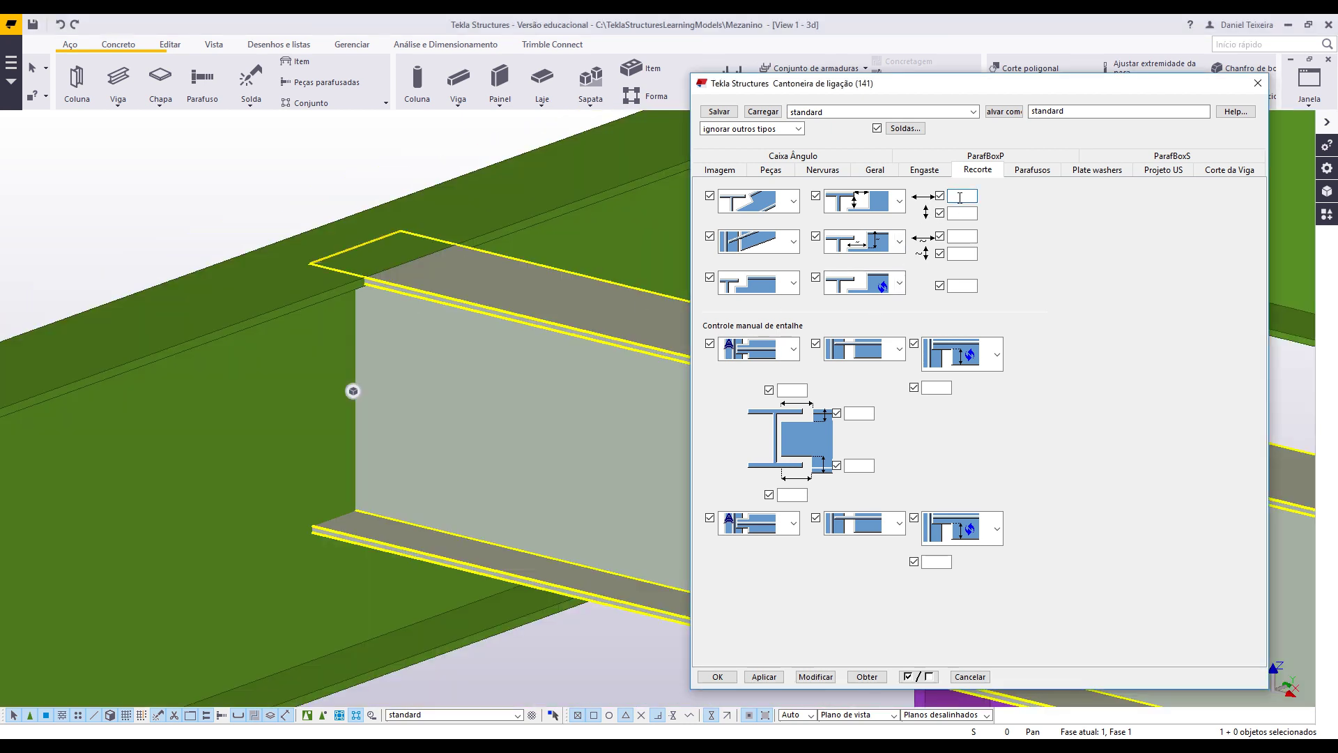
type("10")
left_click(962, 214)
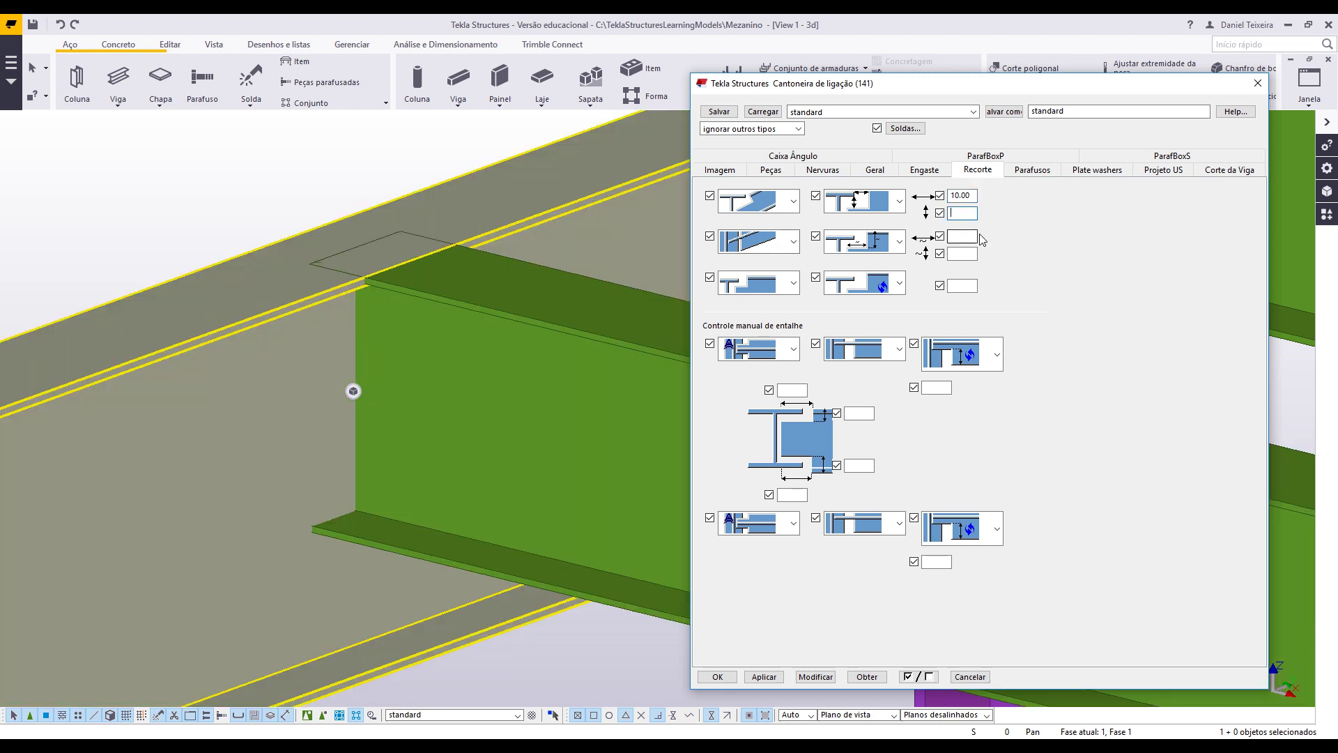
type("110")
left_click(900, 284)
left_click(867, 394)
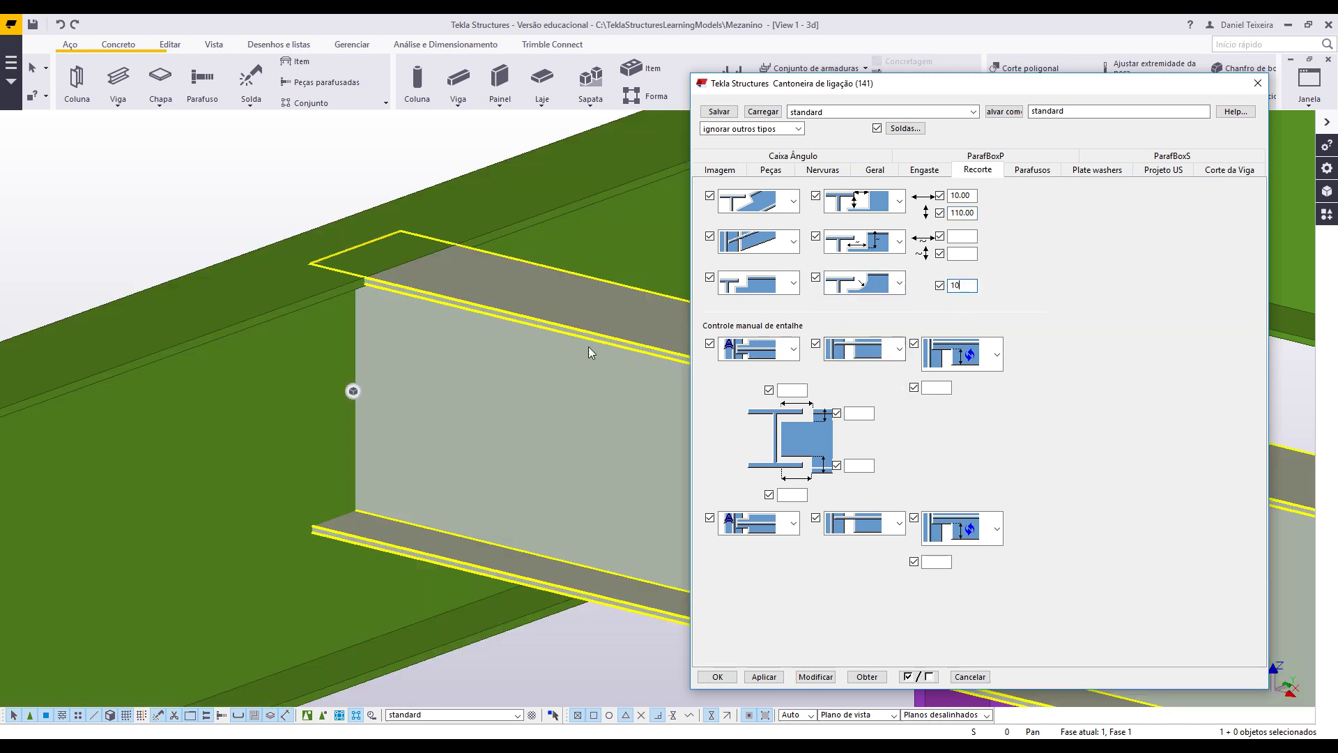
middle_click_drag(585, 347, 527, 307)
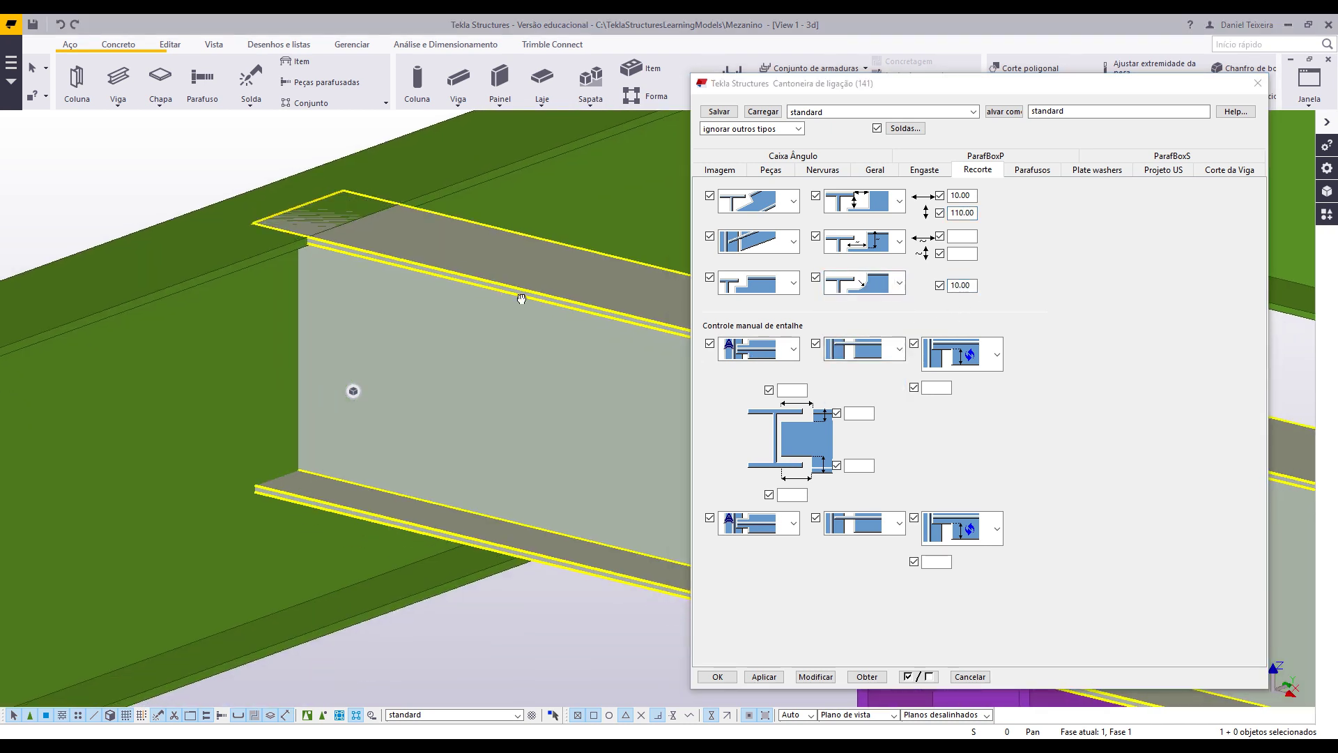
left_click(288, 251)
left_click(241, 342)
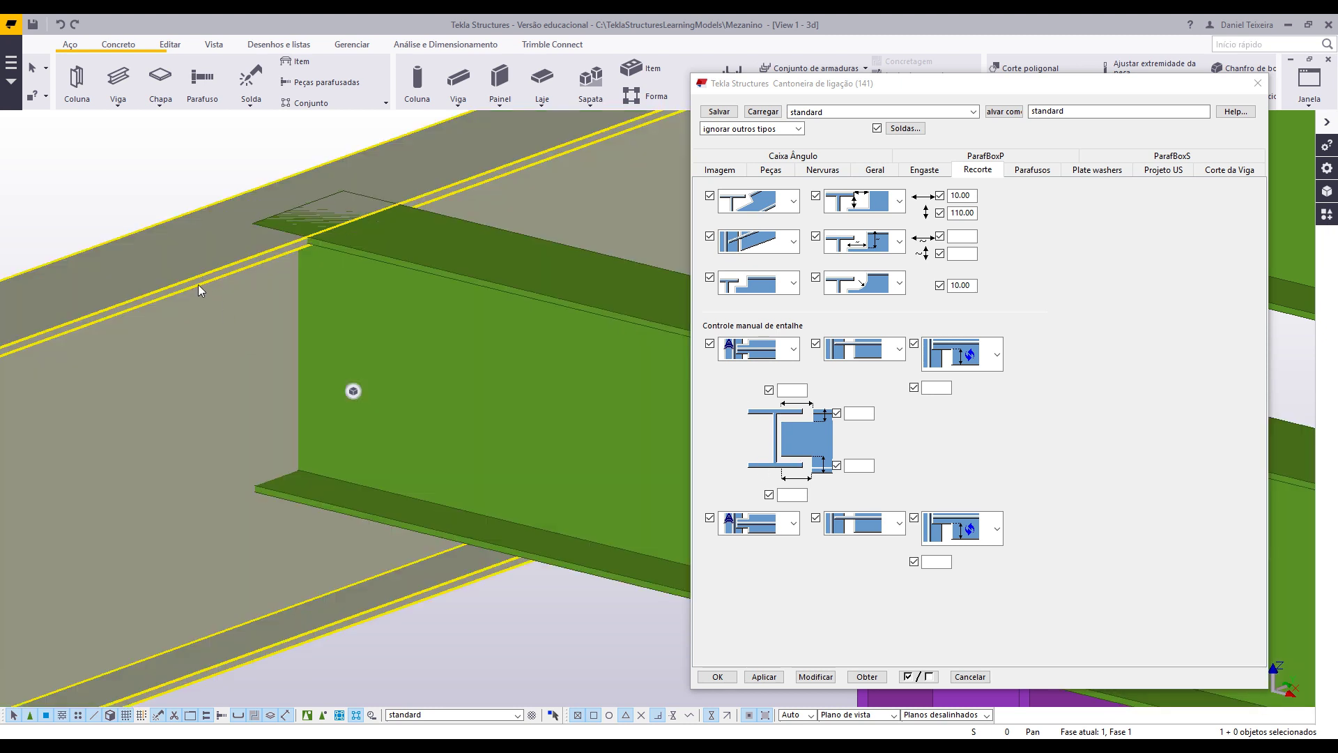
left_click(303, 324)
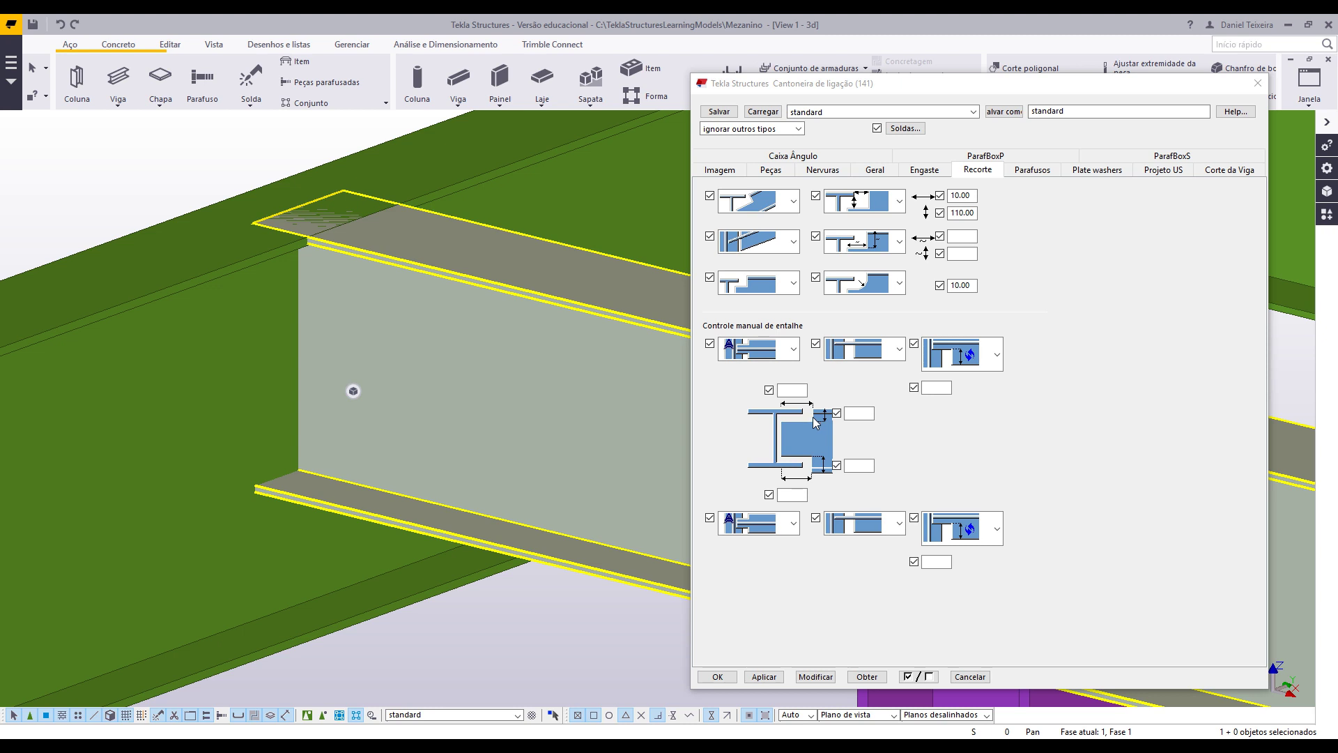
double_click(962, 285)
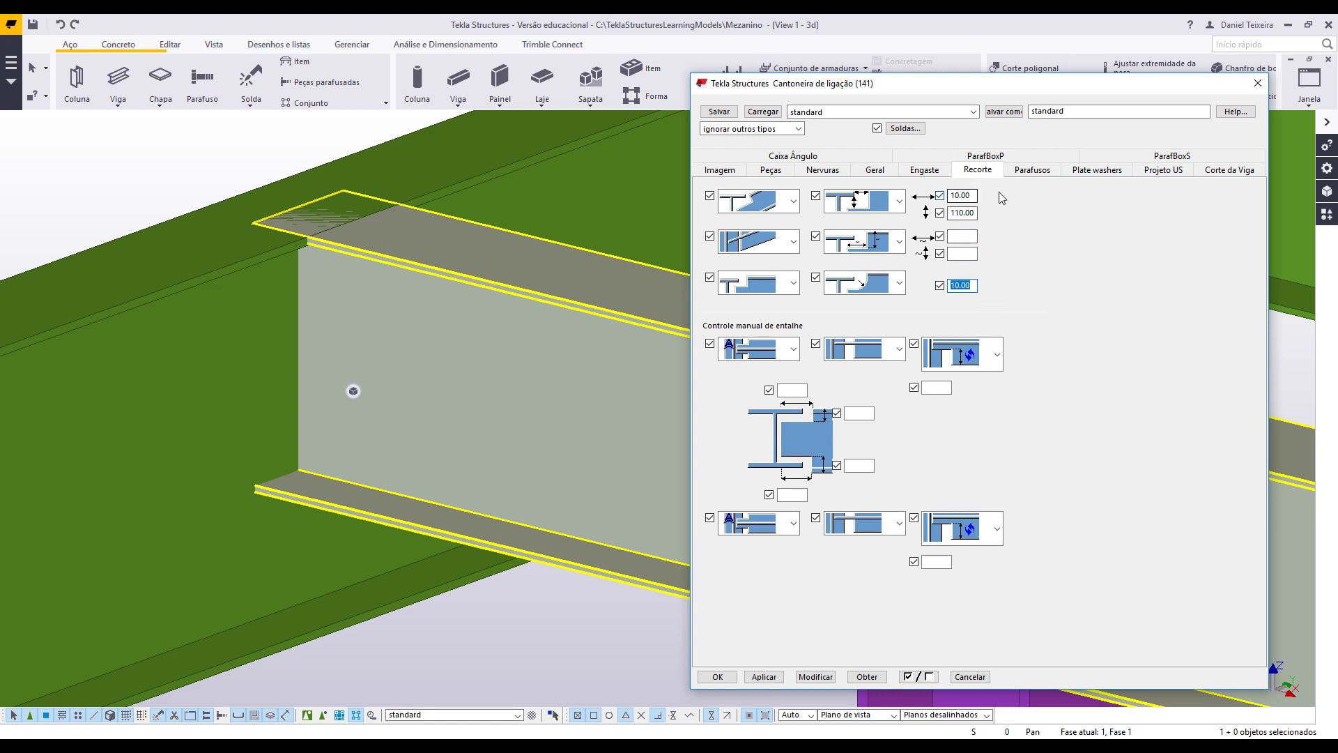
- Configure the secondary bolts with size 19.05, tolerance 1.95 and bolt type A325X
left_click(1033, 170)
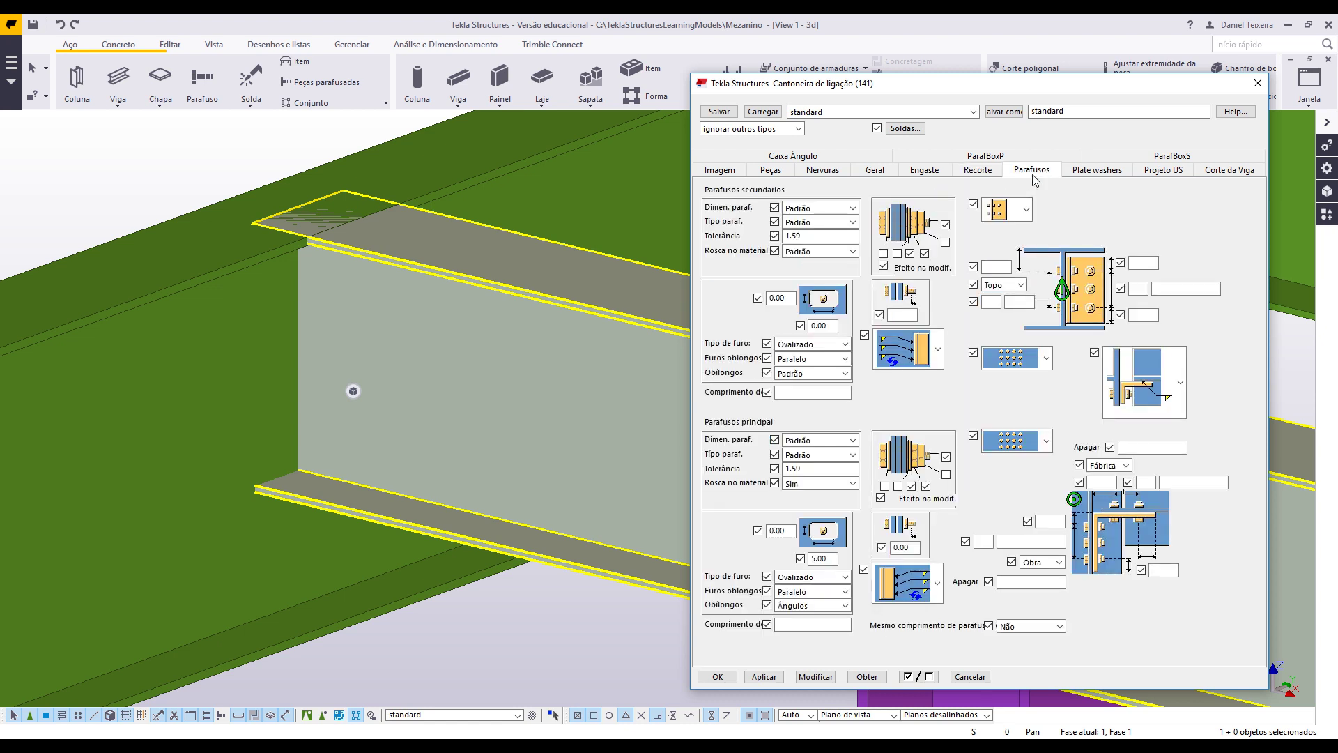
left_click(847, 208)
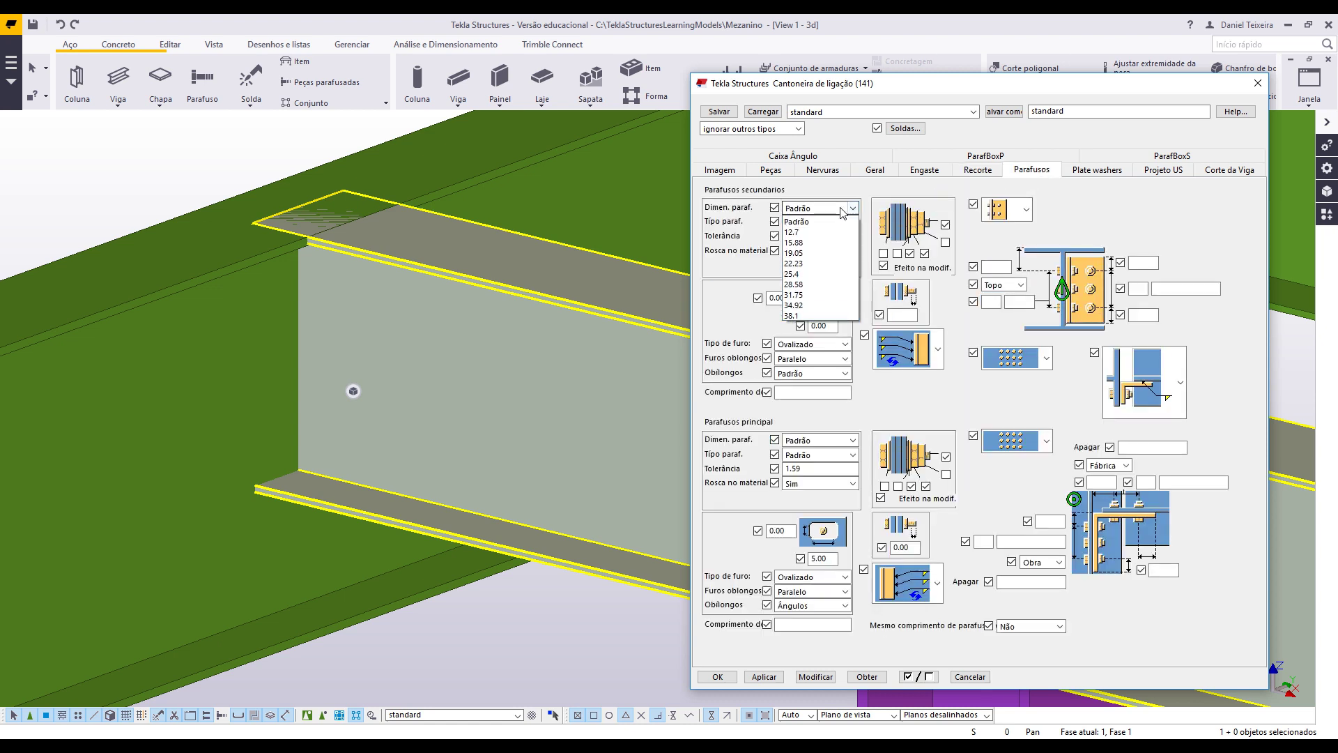
left_click(803, 252)
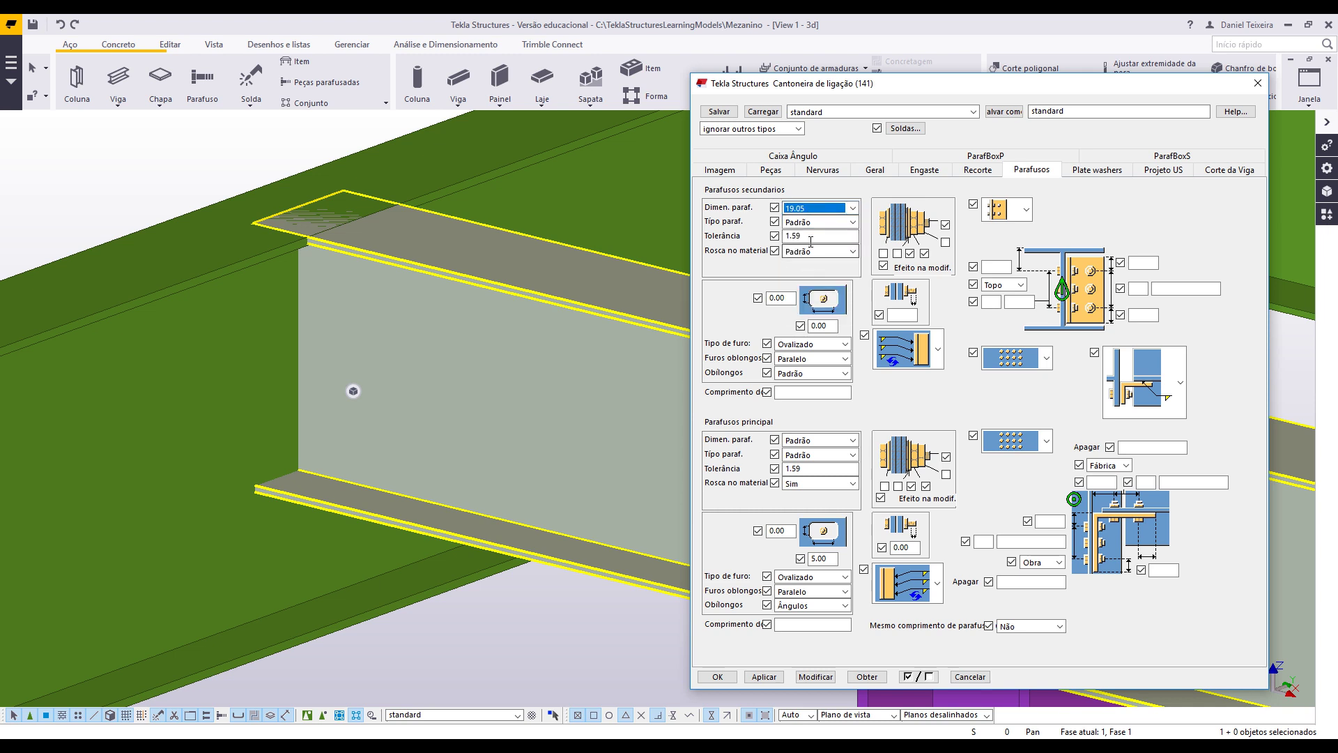
key("Tab")
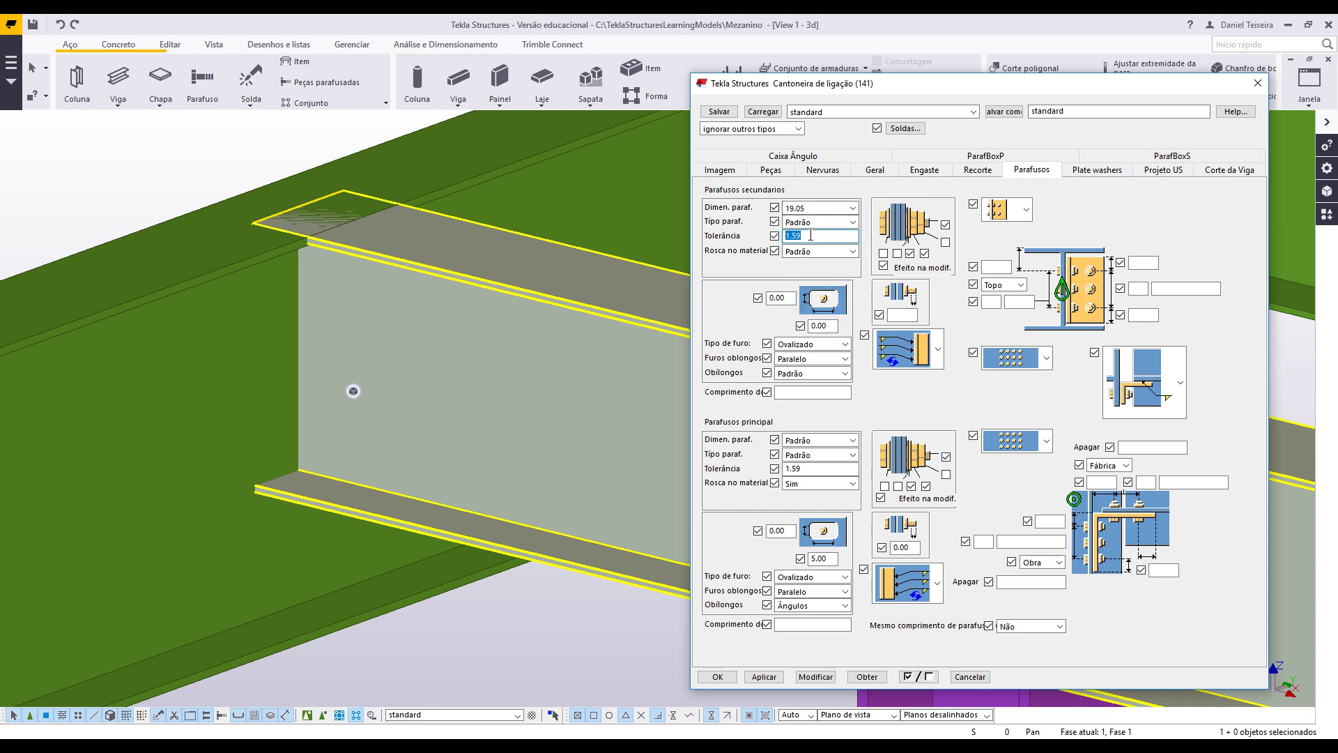
type("1.")
left_click(816, 223)
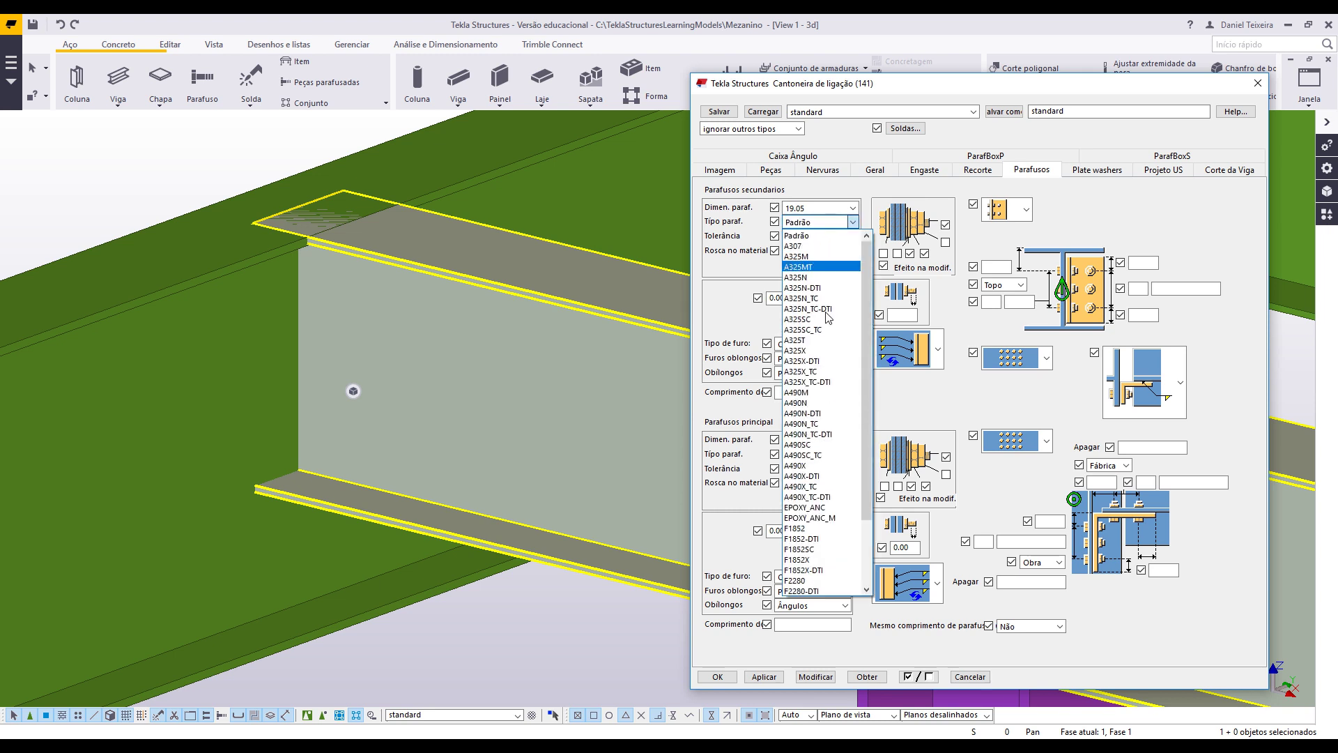
left_click(809, 354)
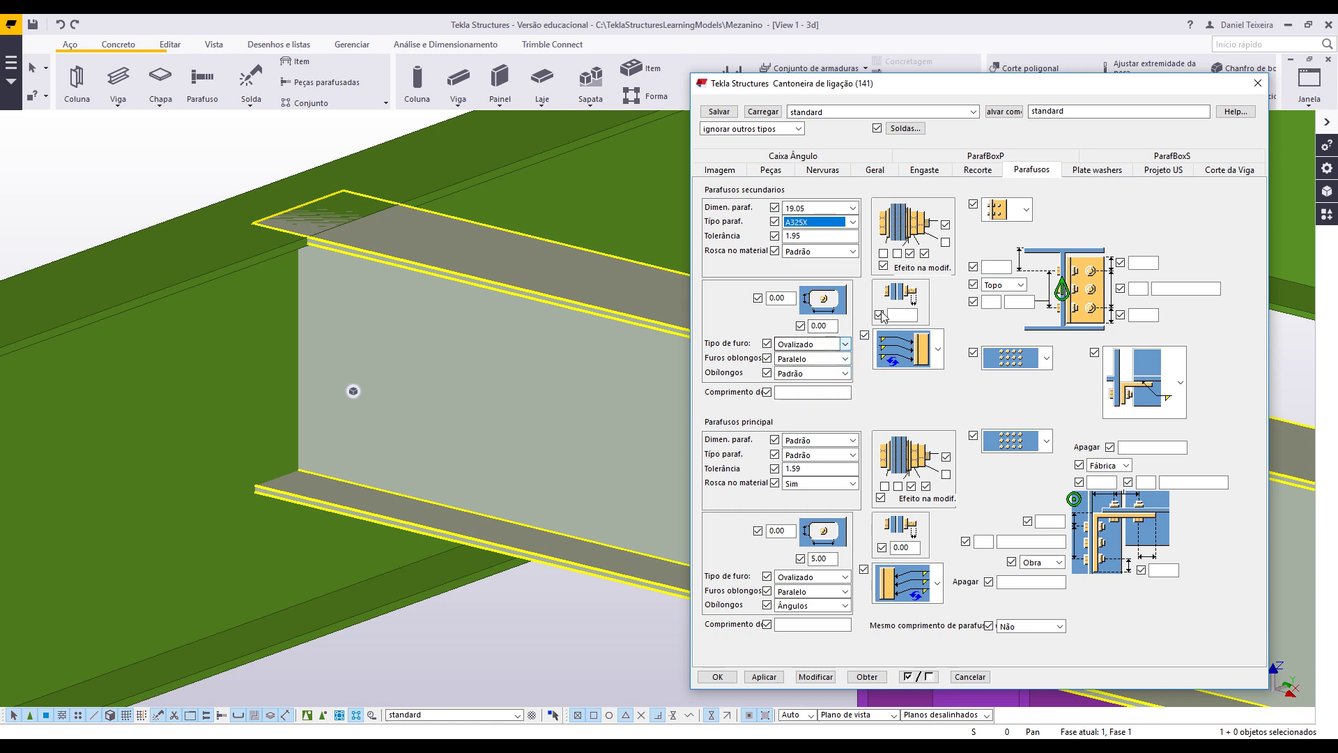
- Set the secondary bolt group's distance from the beam top to 75 and the upper bolt edge distance to 35
left_click(1004, 268)
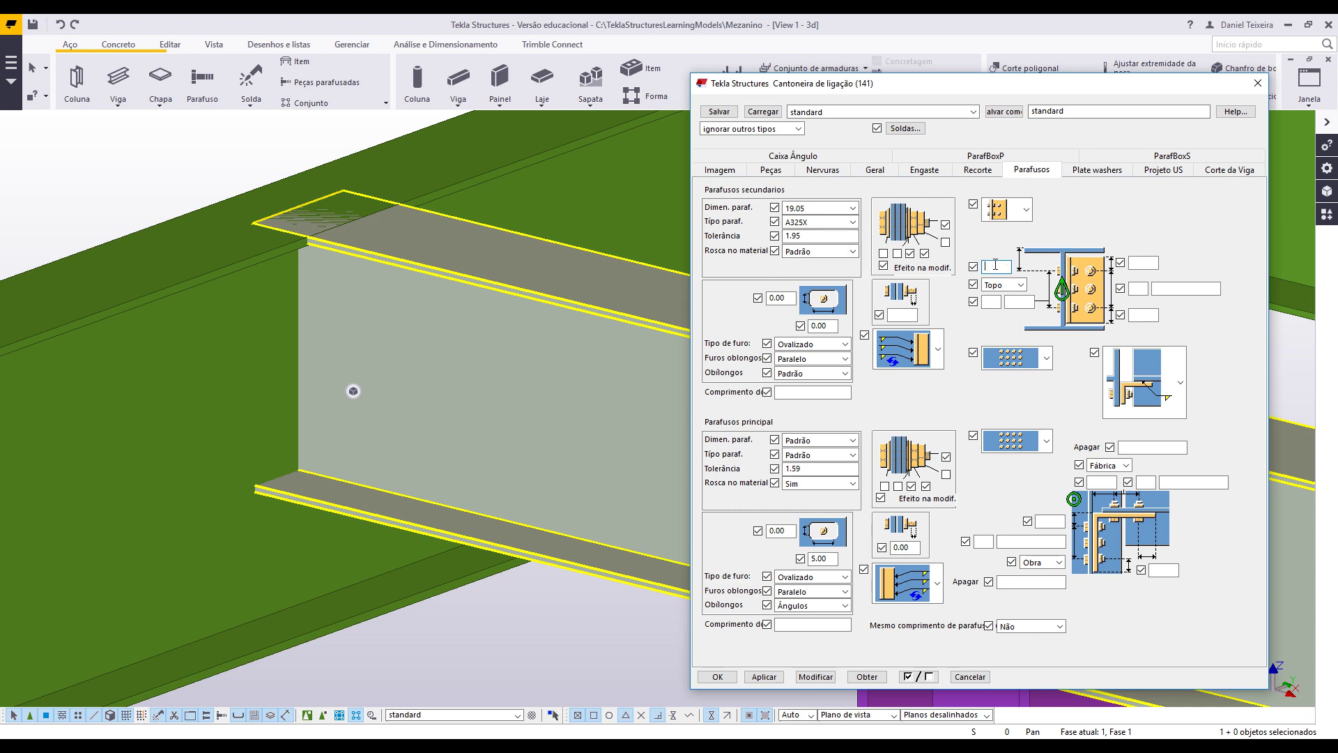
type("75")
left_click(1141, 263)
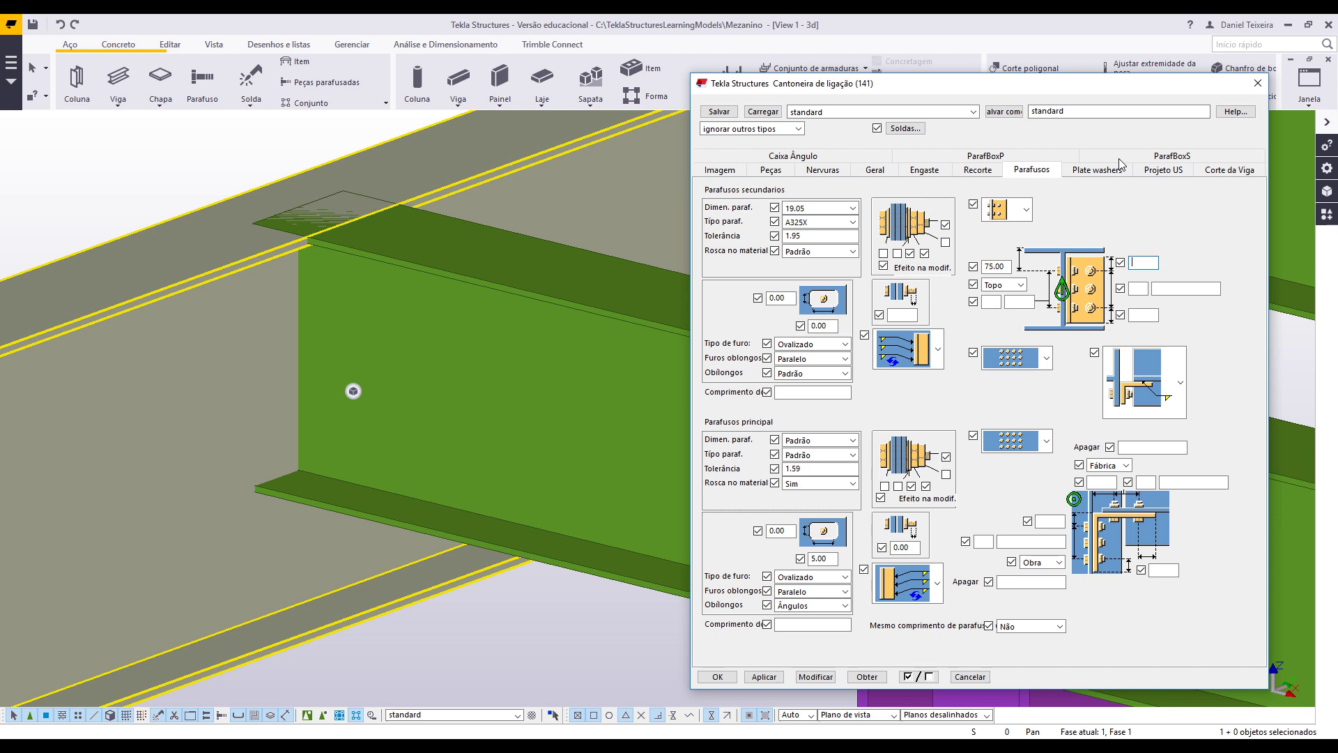
type("35")
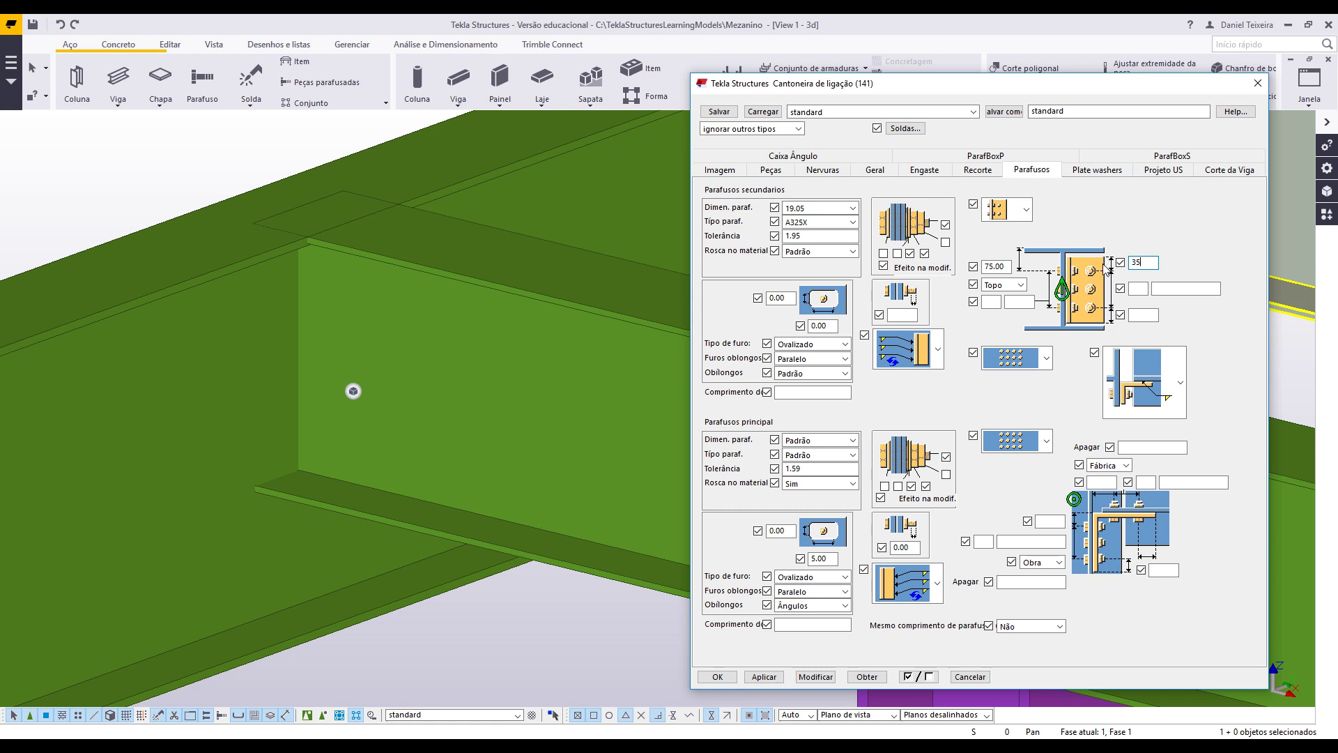
left_click_drag(1148, 264, 1122, 266)
left_click_drag(1007, 267, 980, 264)
double_click(1141, 263)
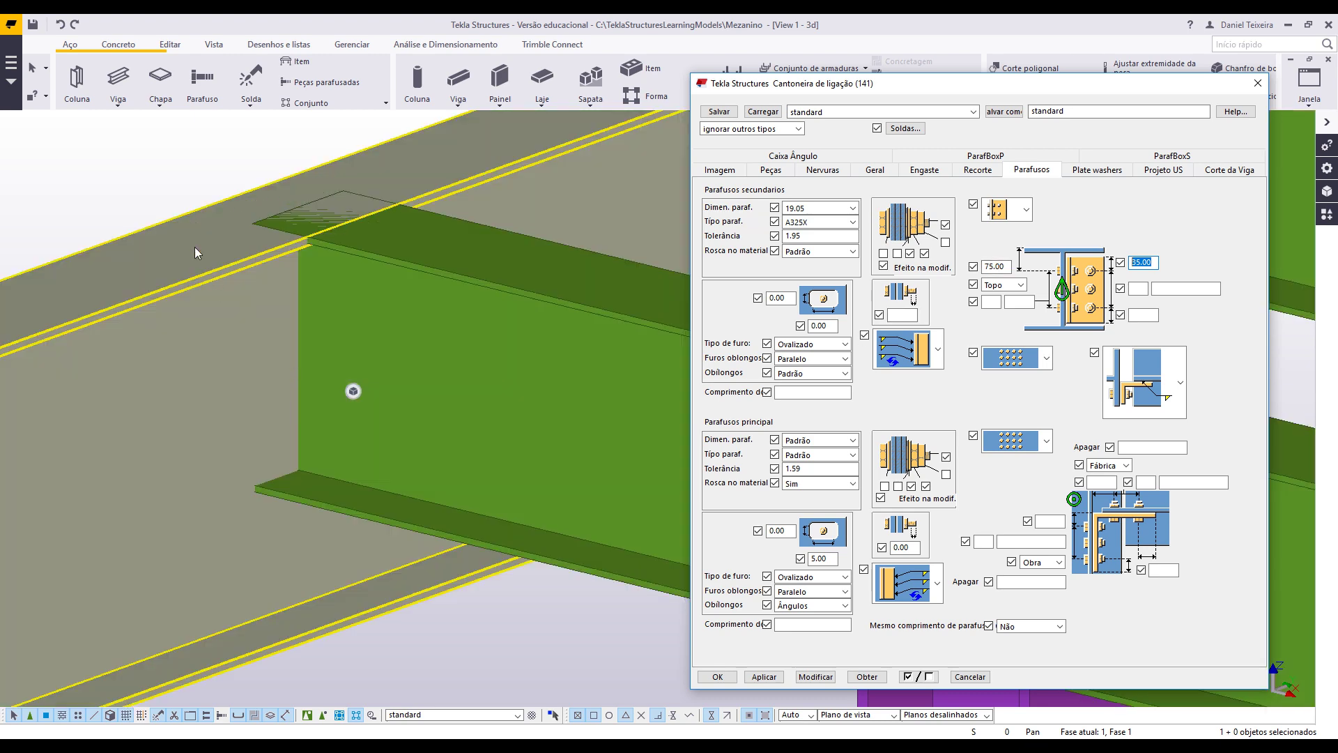
left_click(195, 247)
left_click(208, 278)
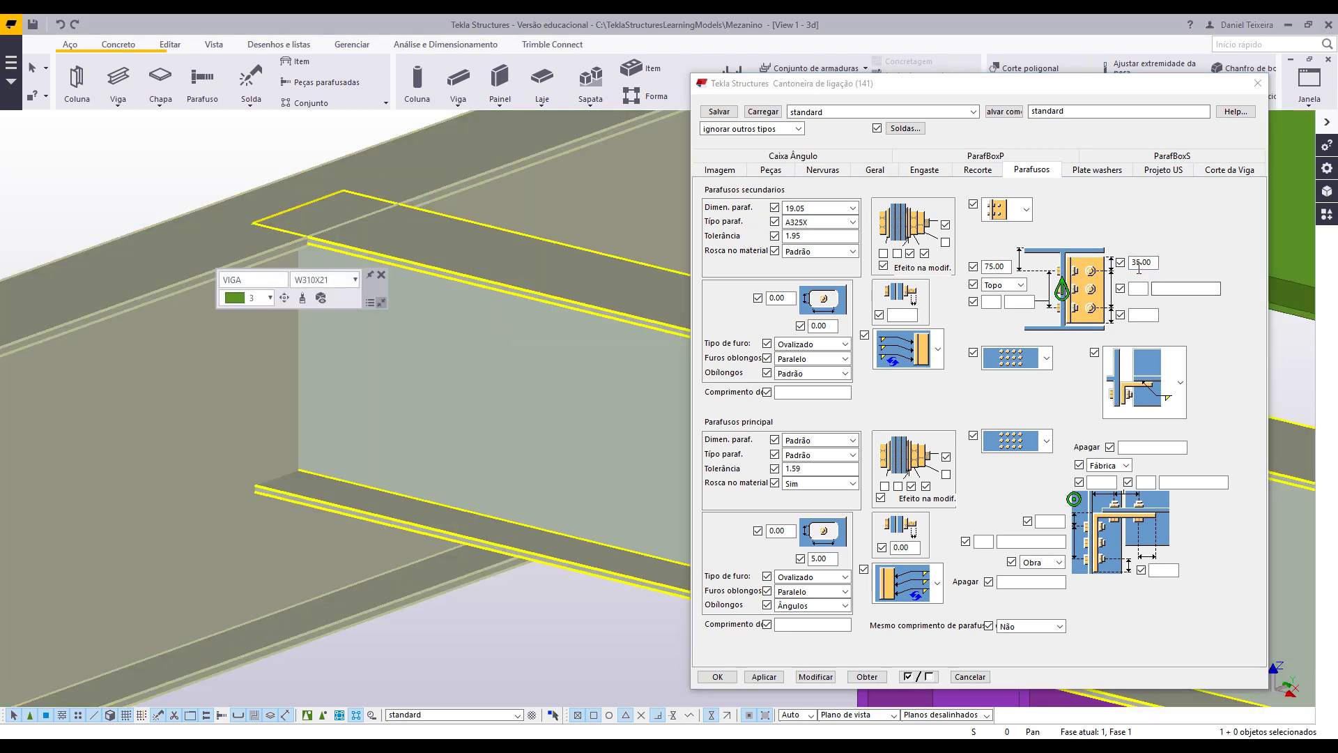
- Open the properties of the beam framing into the main beam and check its profile designation
left_click(1139, 288)
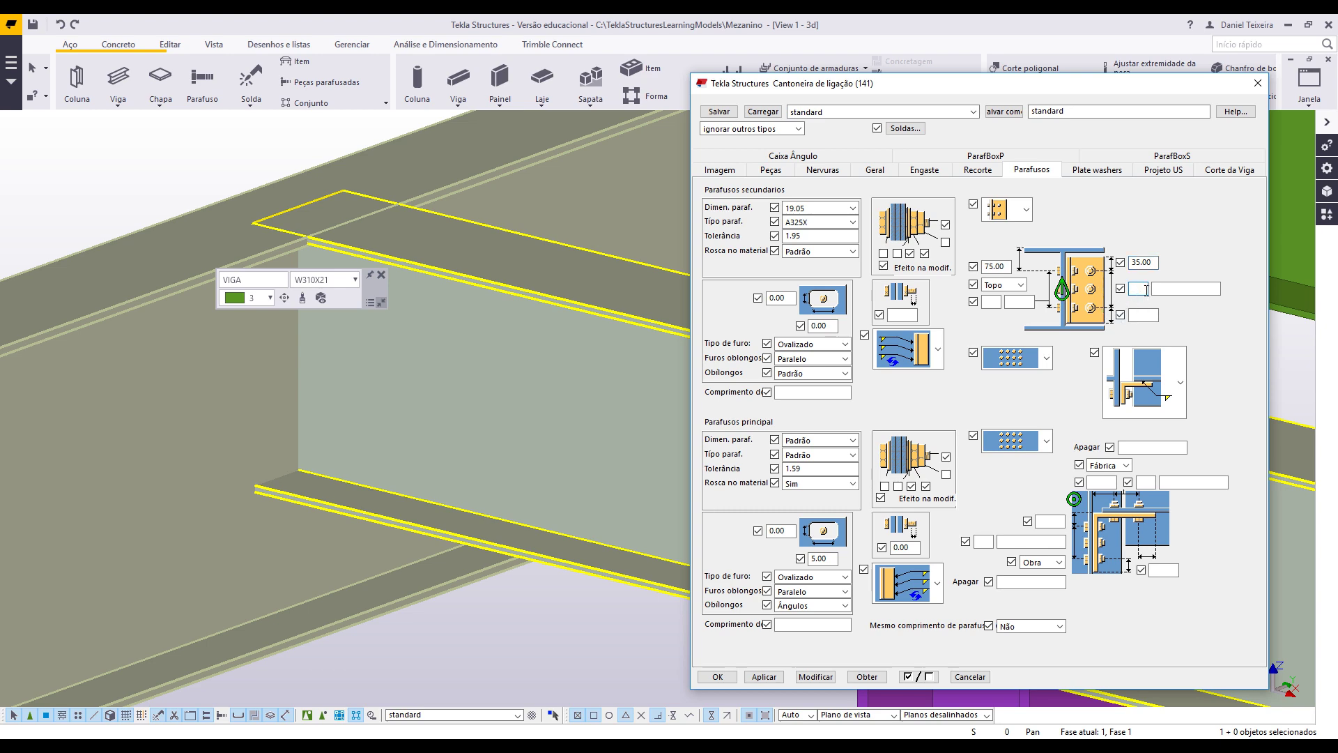
left_click(605, 622)
double_click(599, 534)
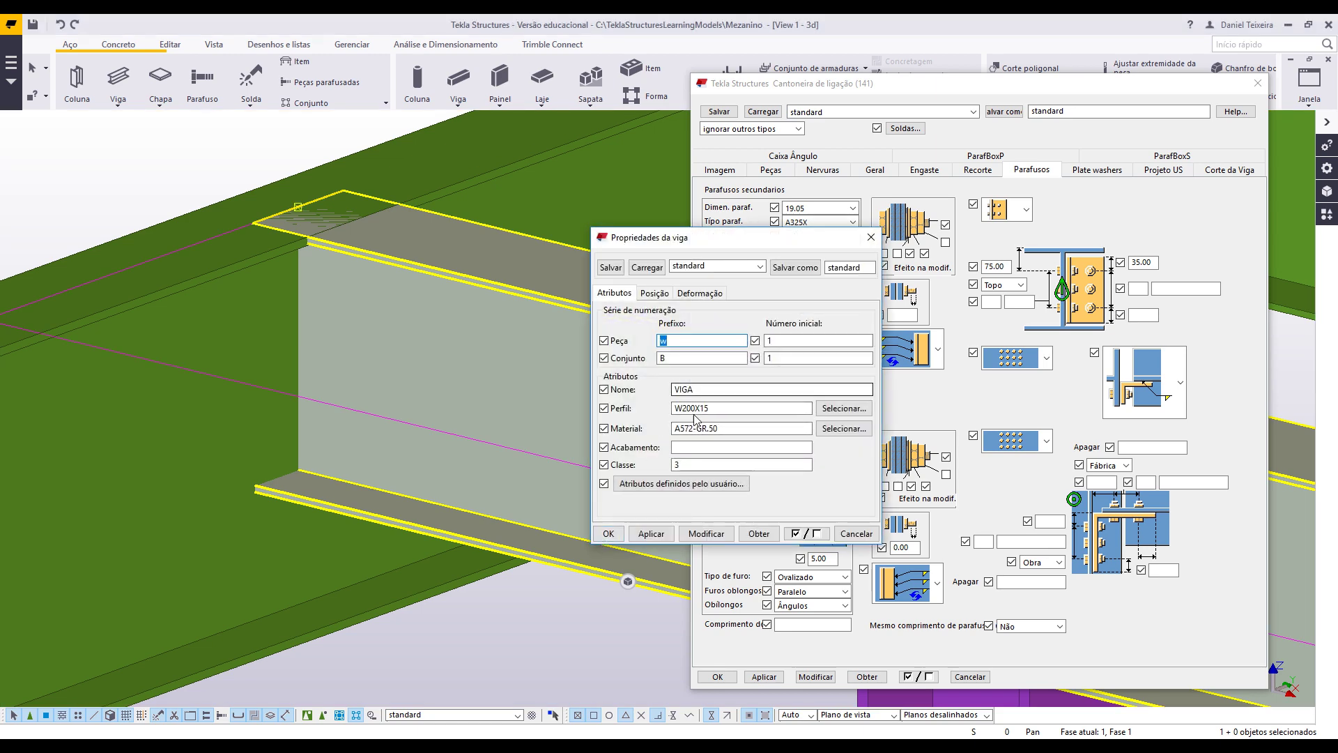
left_click_drag(689, 410, 684, 410)
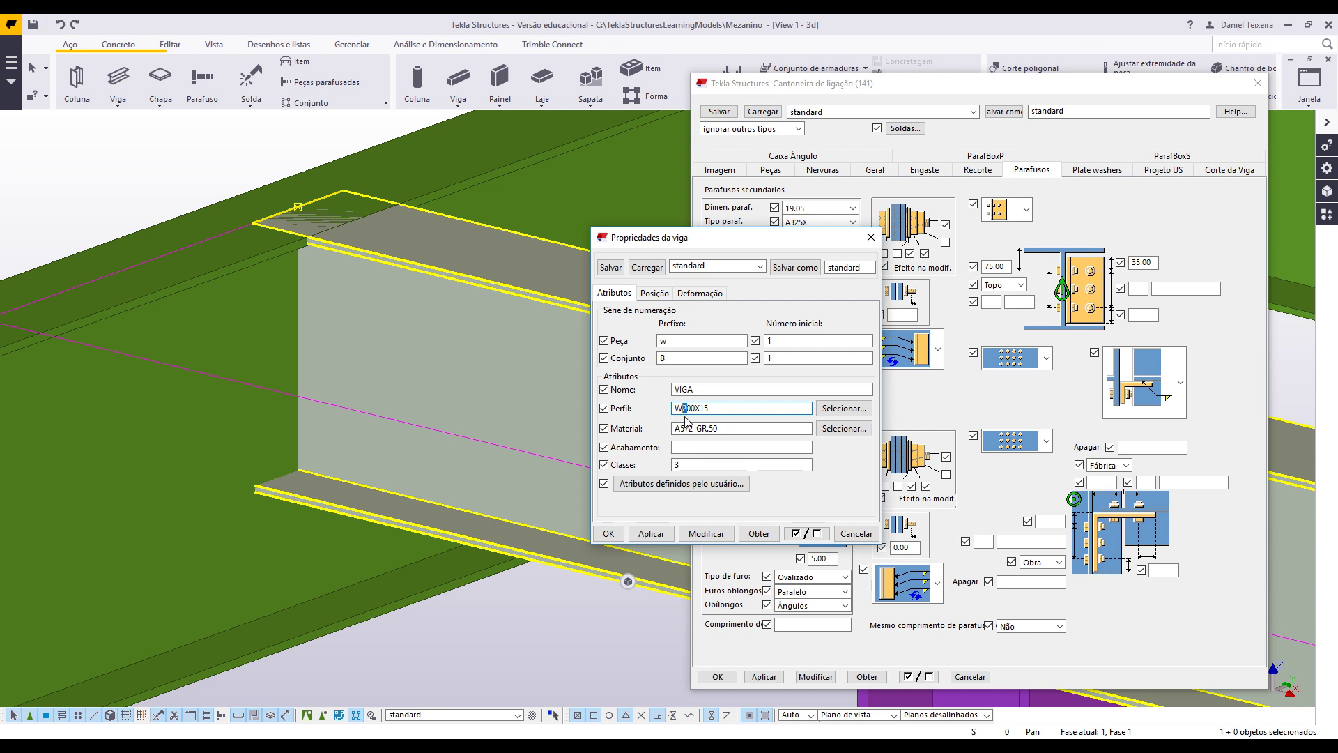
left_click(685, 410)
left_click_drag(683, 410, 673, 411)
left_click(689, 413)
left_click_drag(688, 409, 669, 407)
- Set the secondary bolt group to 2 vertical bolts with a spacing of 70
left_click(1138, 288)
type("2")
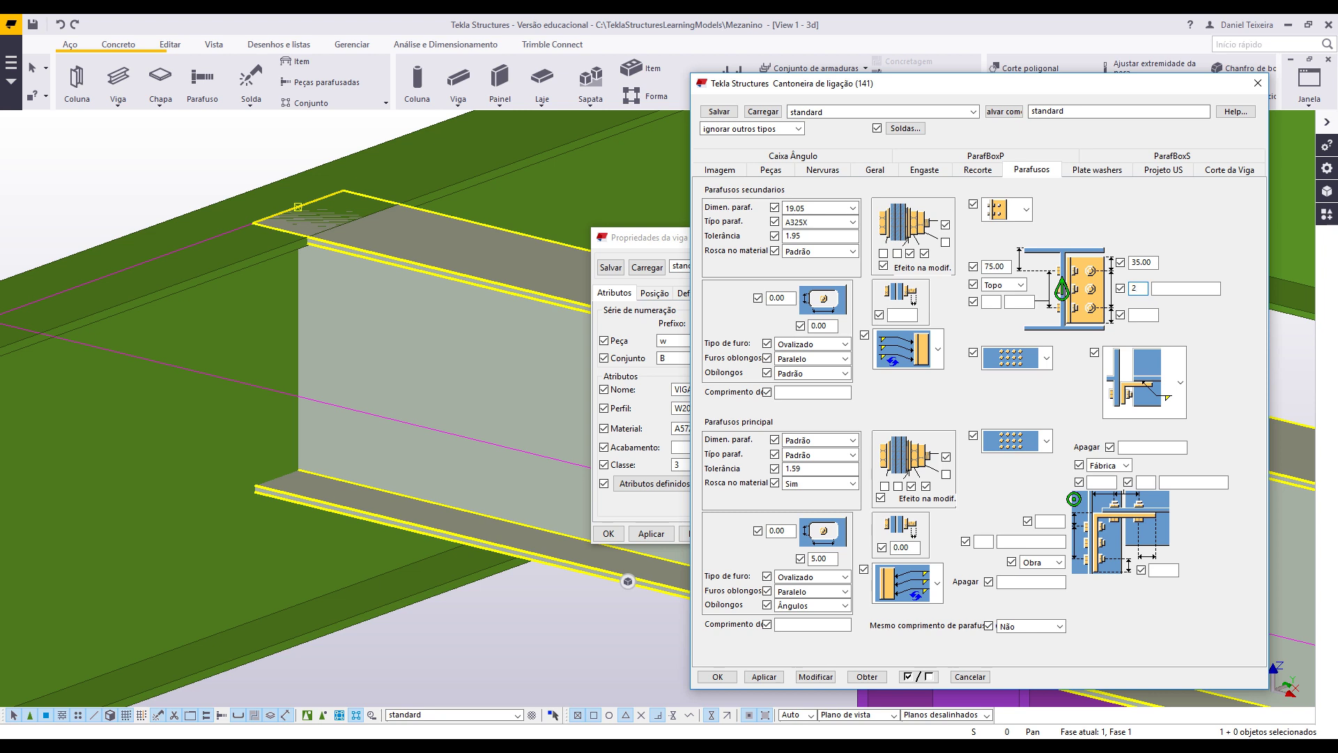
left_click(1198, 290)
type("70")
double_click(1137, 263)
left_click_drag(1191, 287, 1143, 288)
double_click(1150, 262)
left_click(1120, 288)
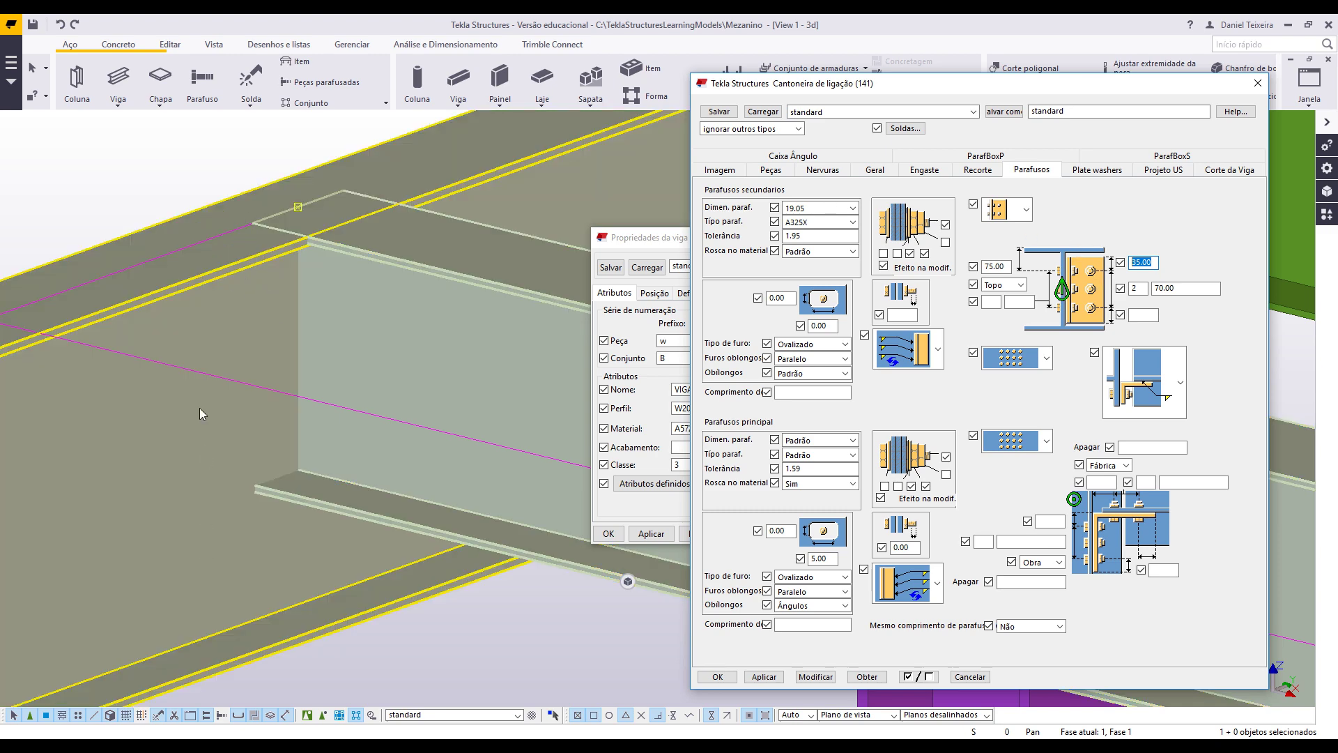
left_click(195, 429)
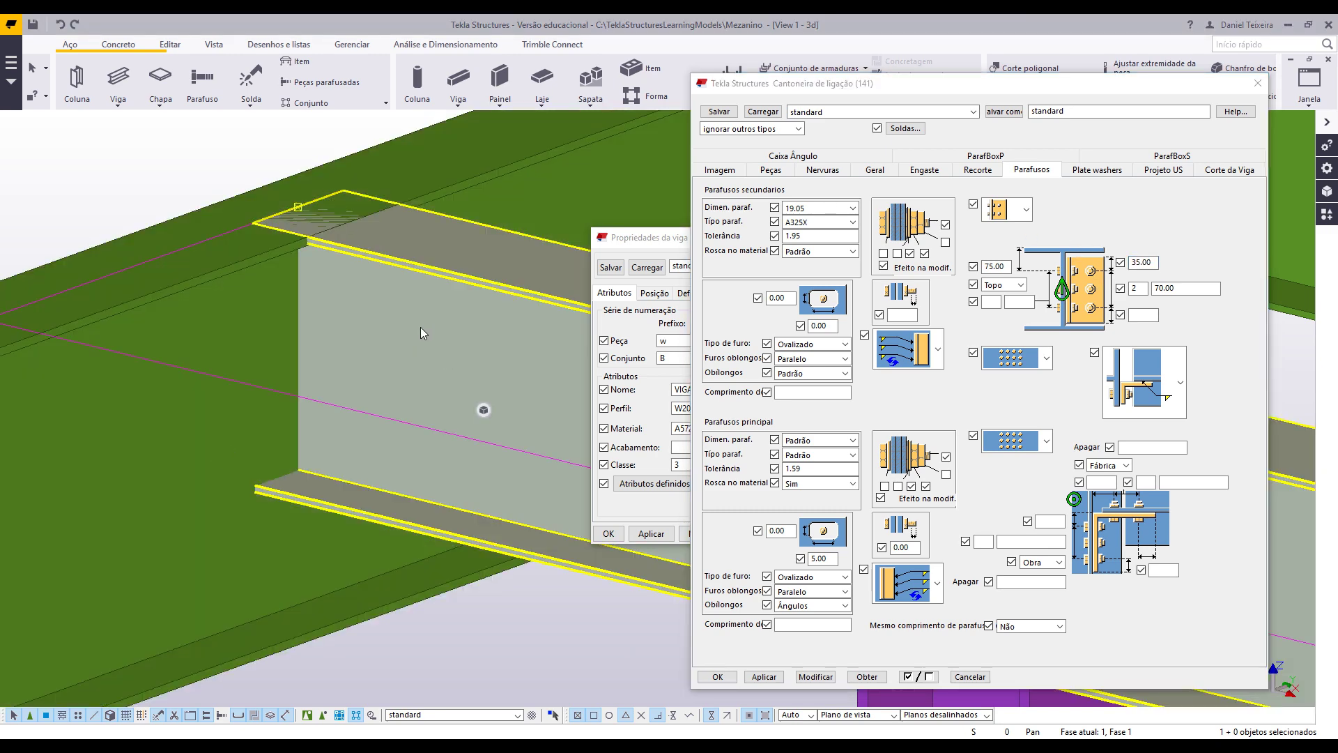
left_click_drag(1185, 288, 1146, 288)
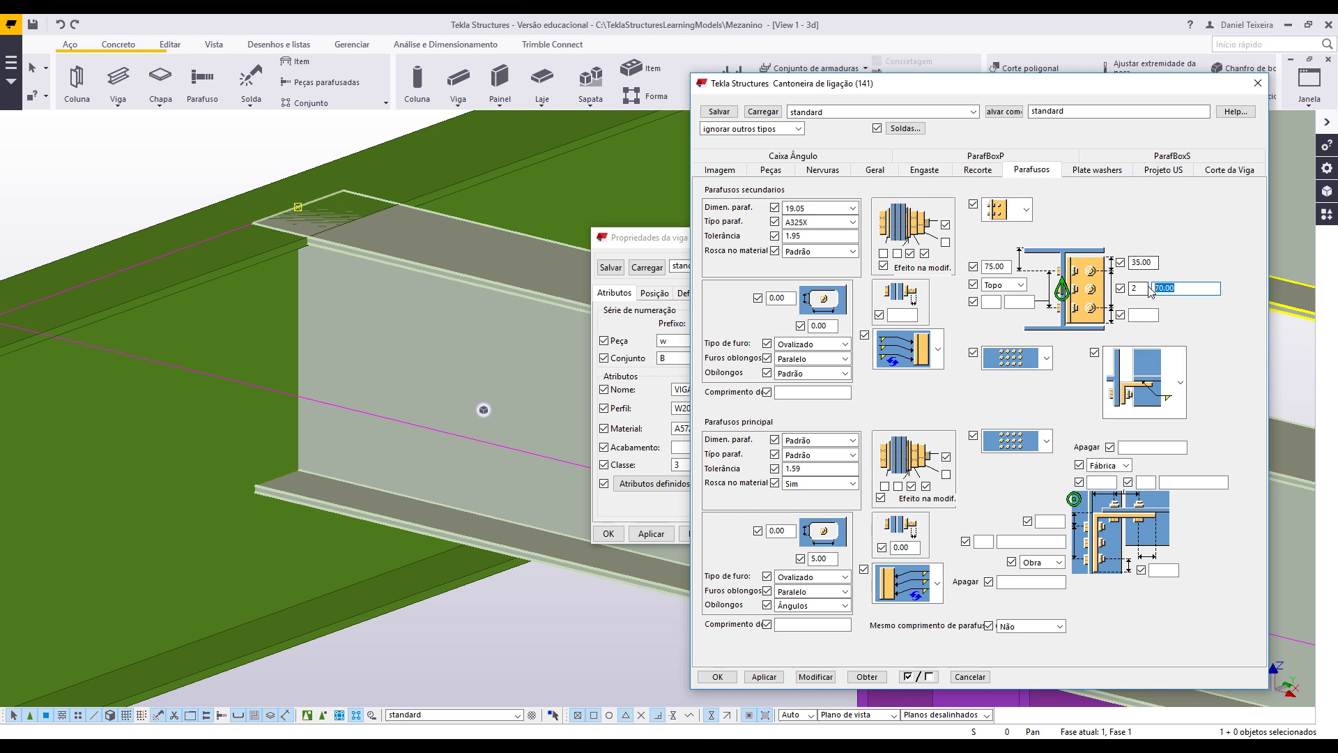
left_click(1141, 288)
- Set the lower edge distance of the secondary bolt group to 35
left_click(1146, 315)
type("35")
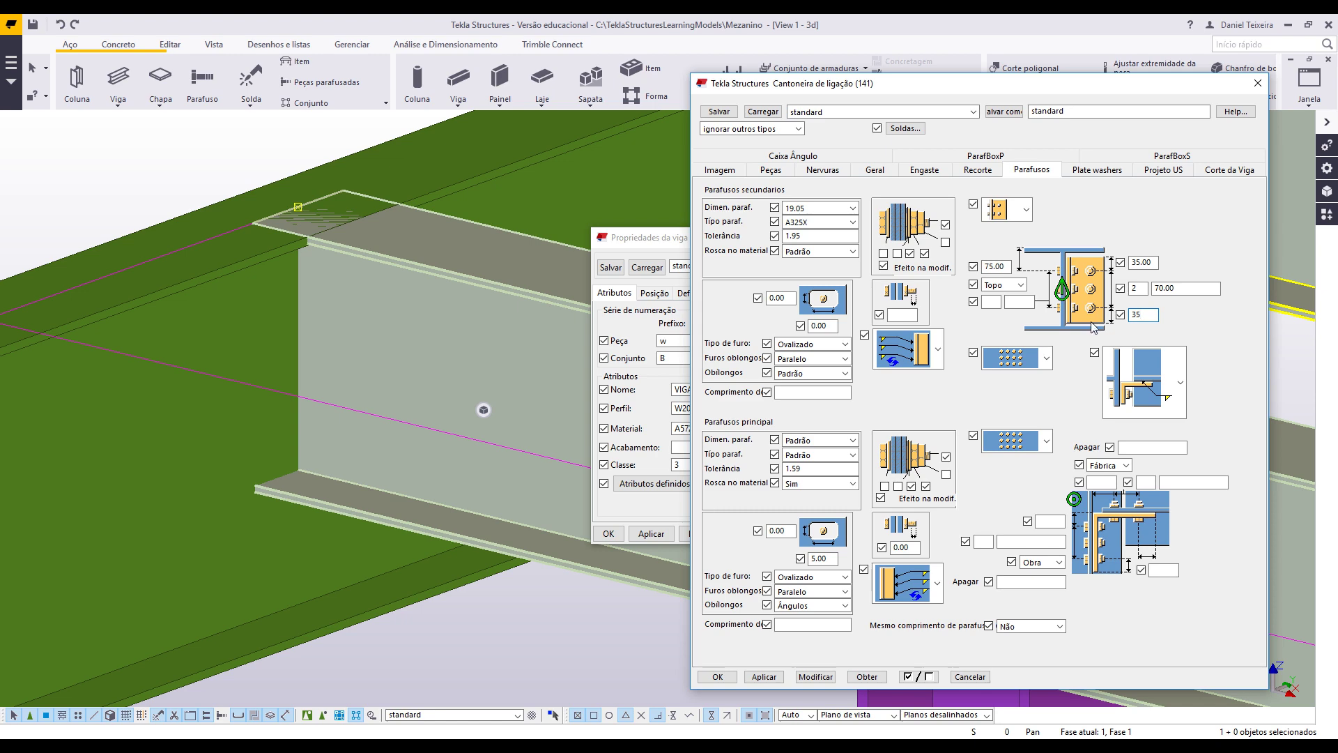
left_click(396, 323)
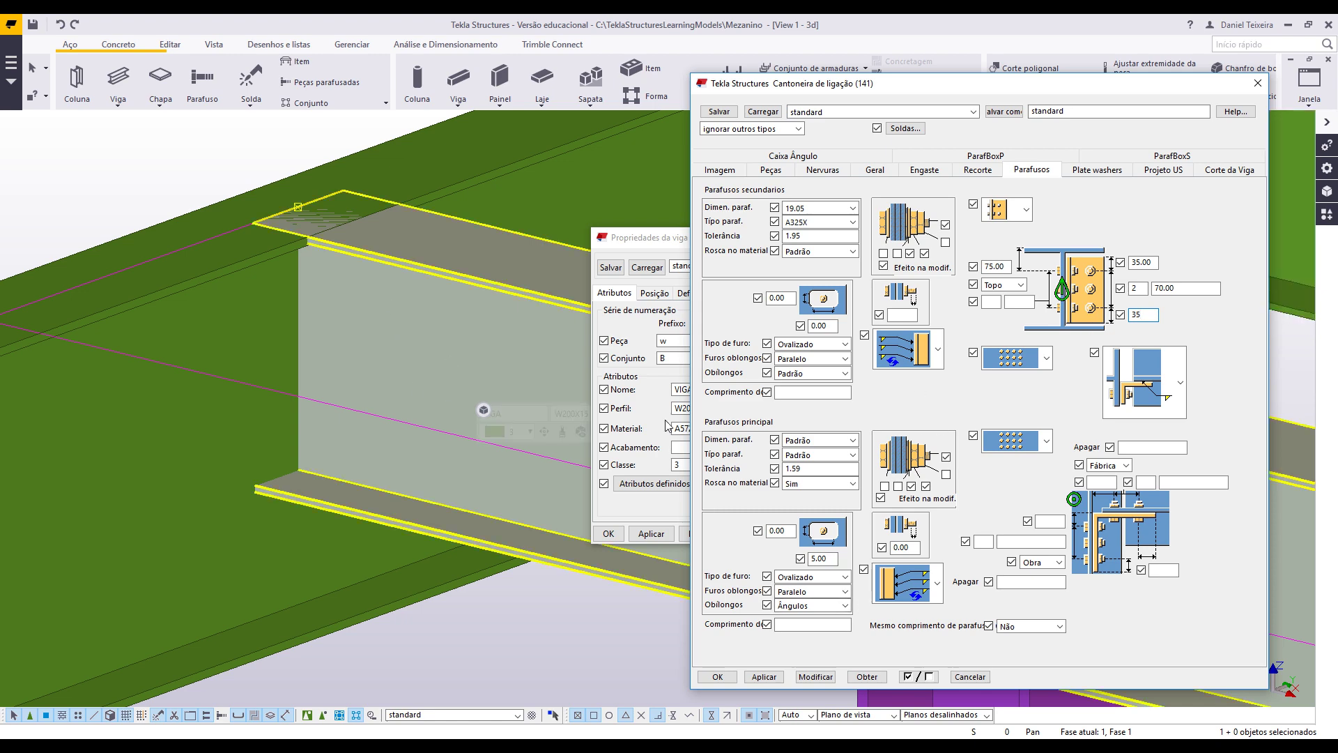
left_click(110, 181)
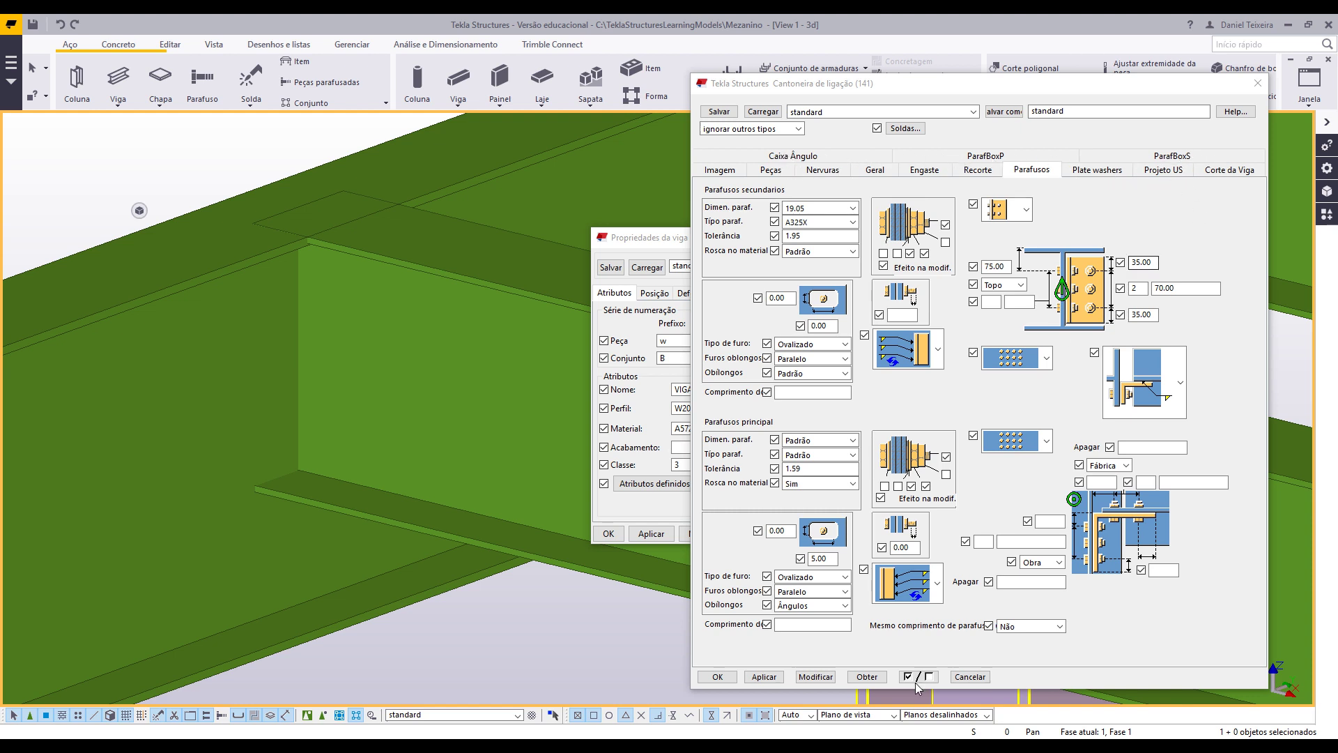
- Apply the bolt settings and create a Cantoneira de ligação (141) connection between the main beam and the beam framing into it
left_click(815, 677)
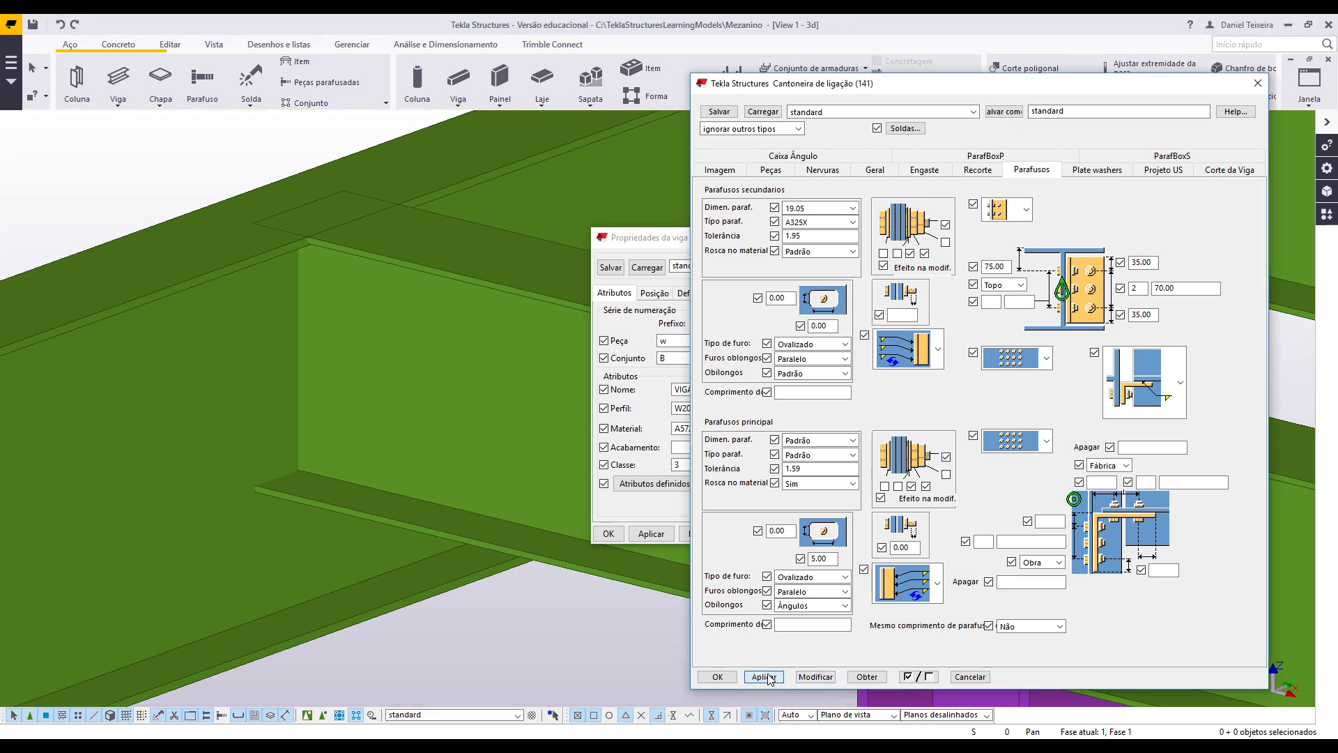
left_click(720, 677)
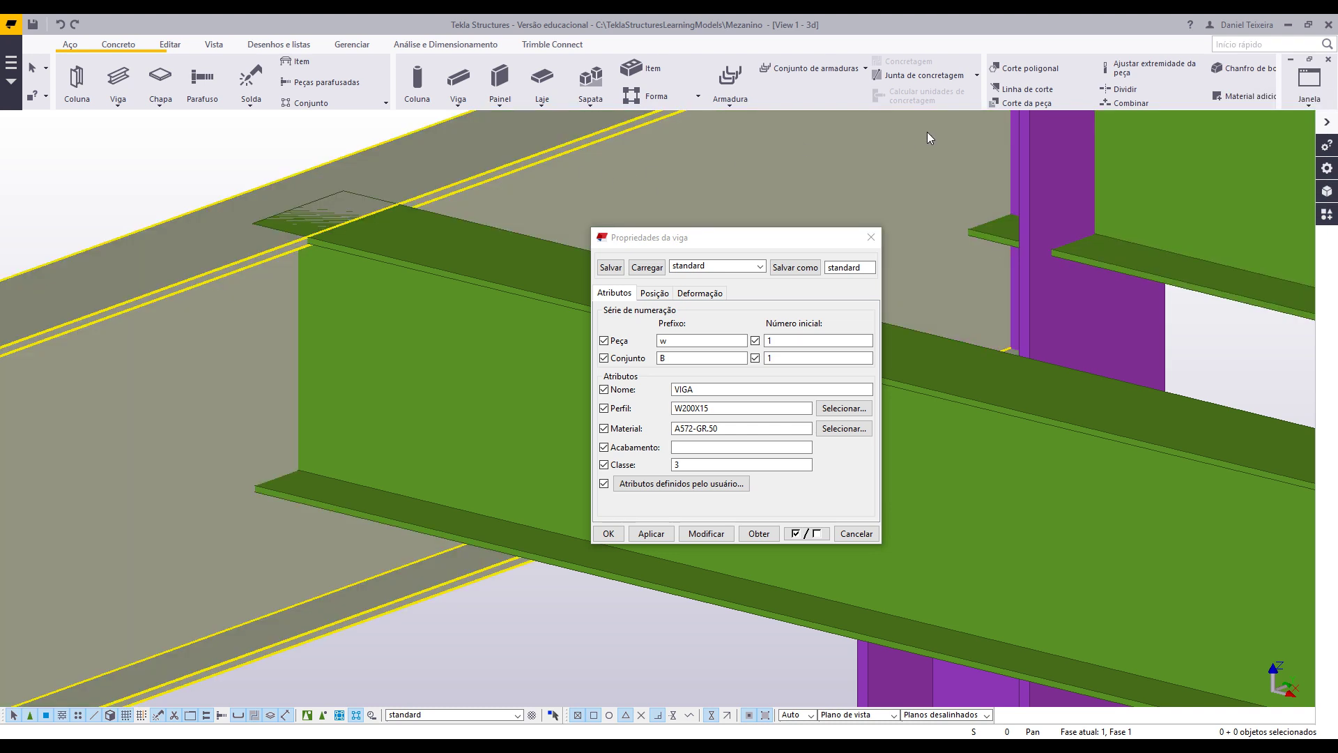
left_click(1272, 45)
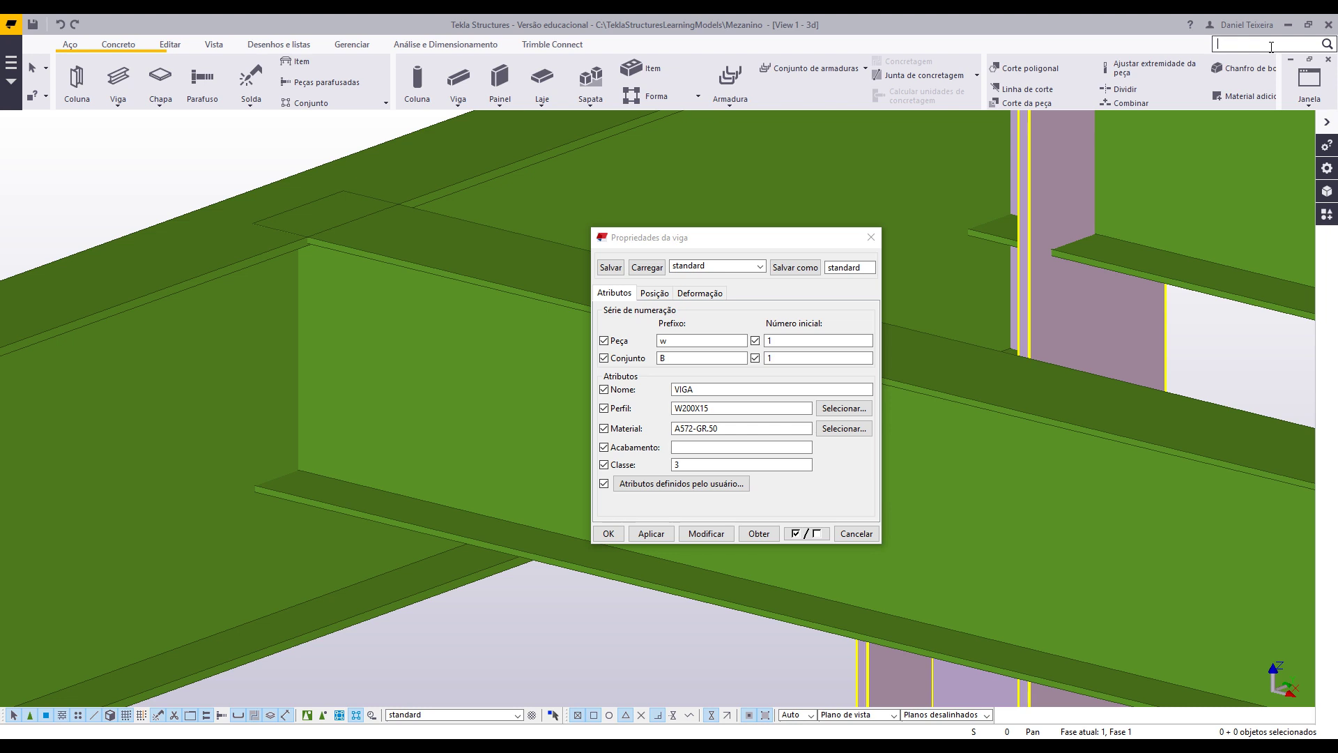
type("141")
key("Return")
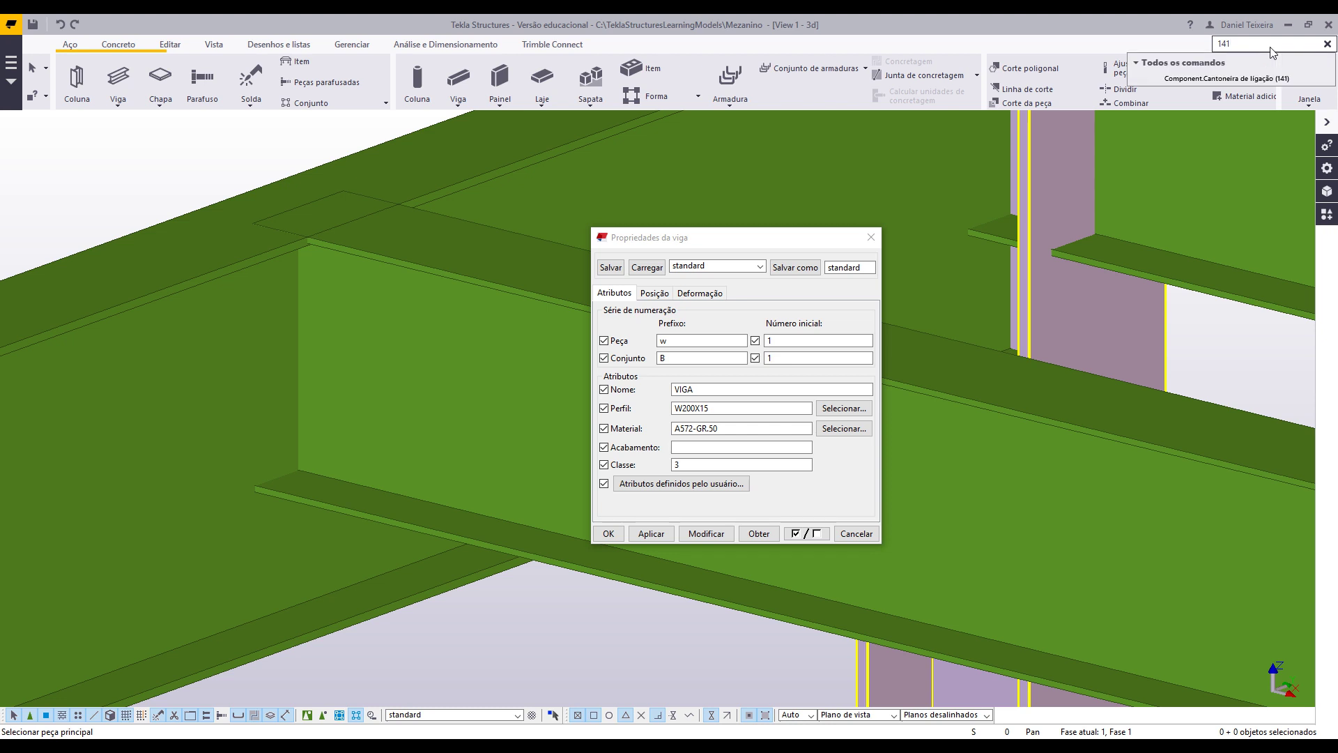
left_click(1227, 78)
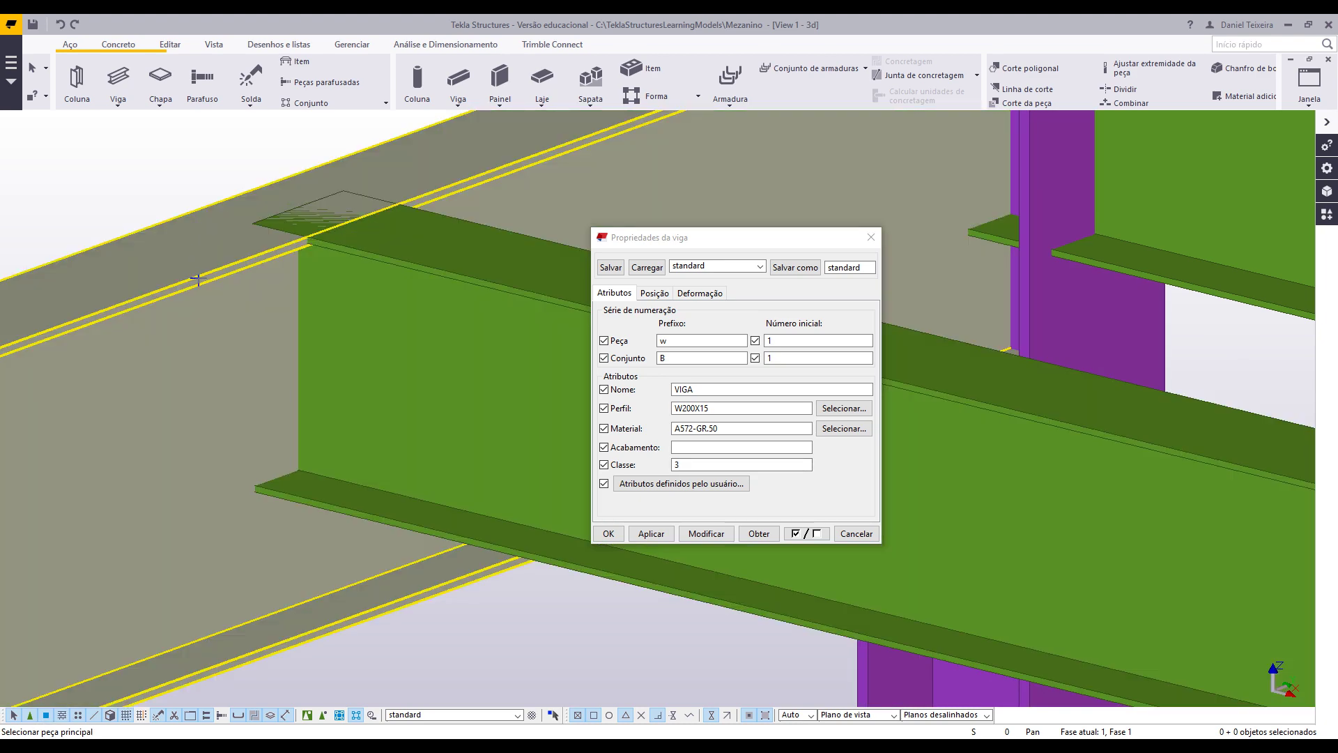
left_click(197, 279)
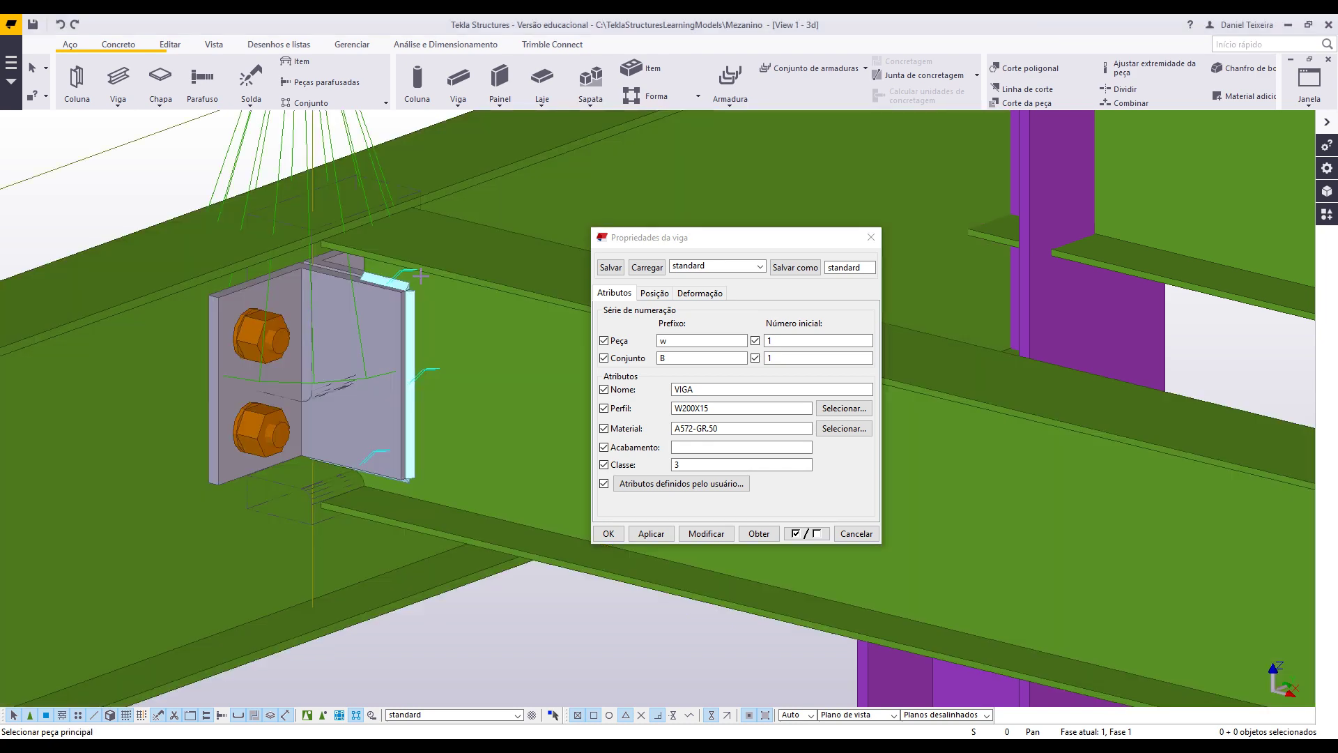
right_click(452, 271)
left_click(471, 276)
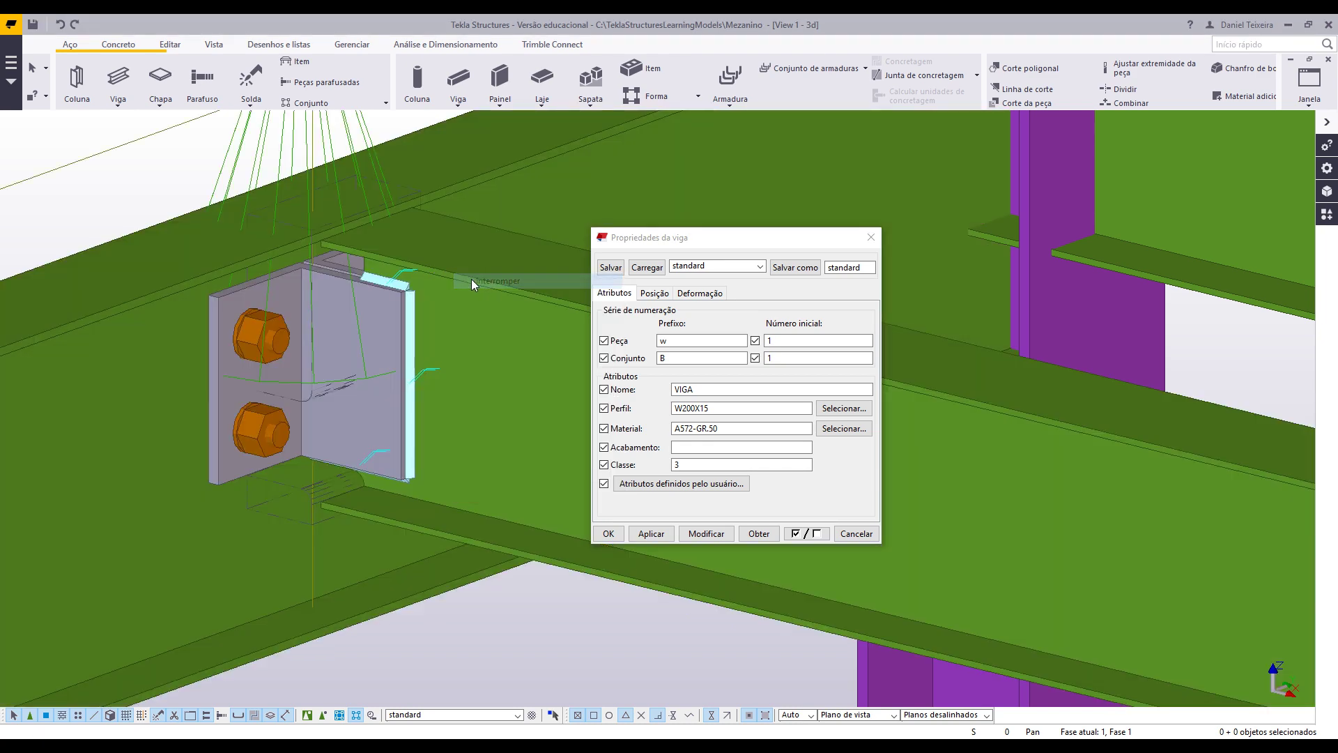
- Close the beam properties and examine the new angle connection and its bolts from both sides of the secondary beam
scroll(453, 311, "down", 3)
scroll(396, 367, "up", 2)
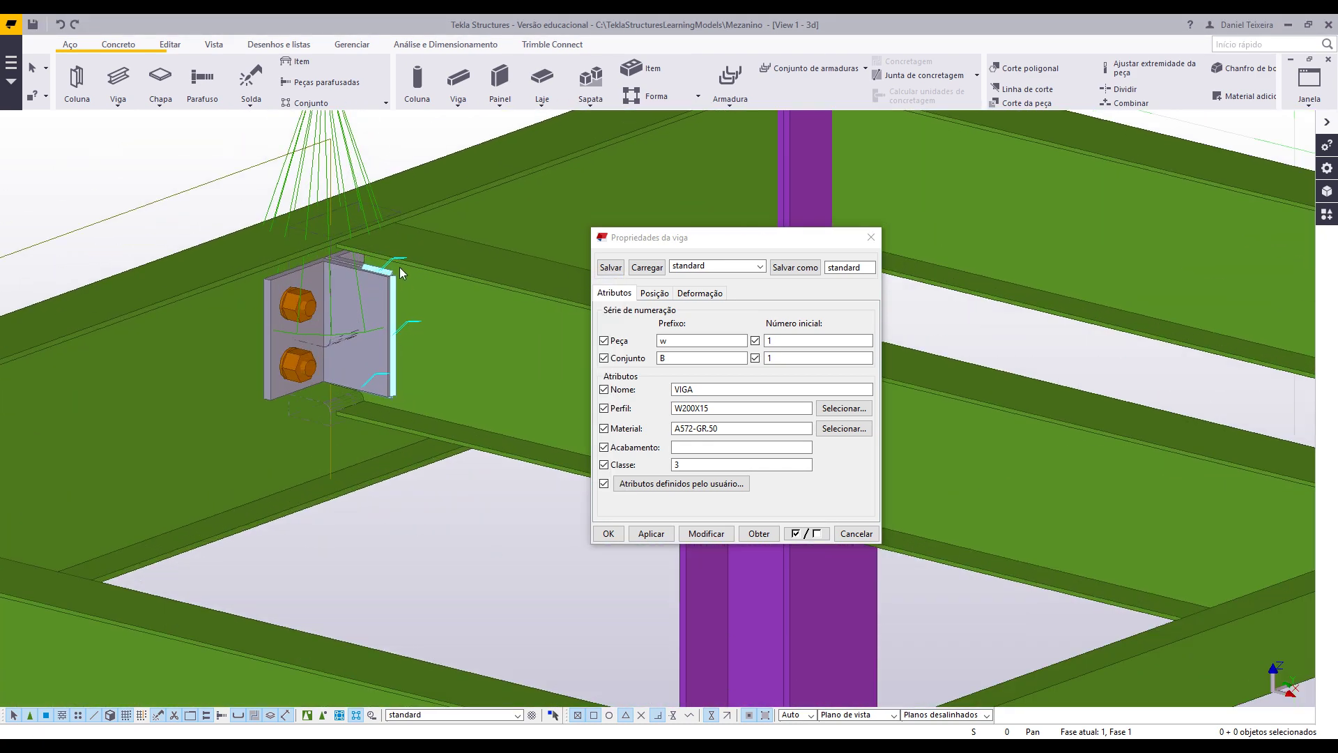
scroll(397, 328, "up", 3)
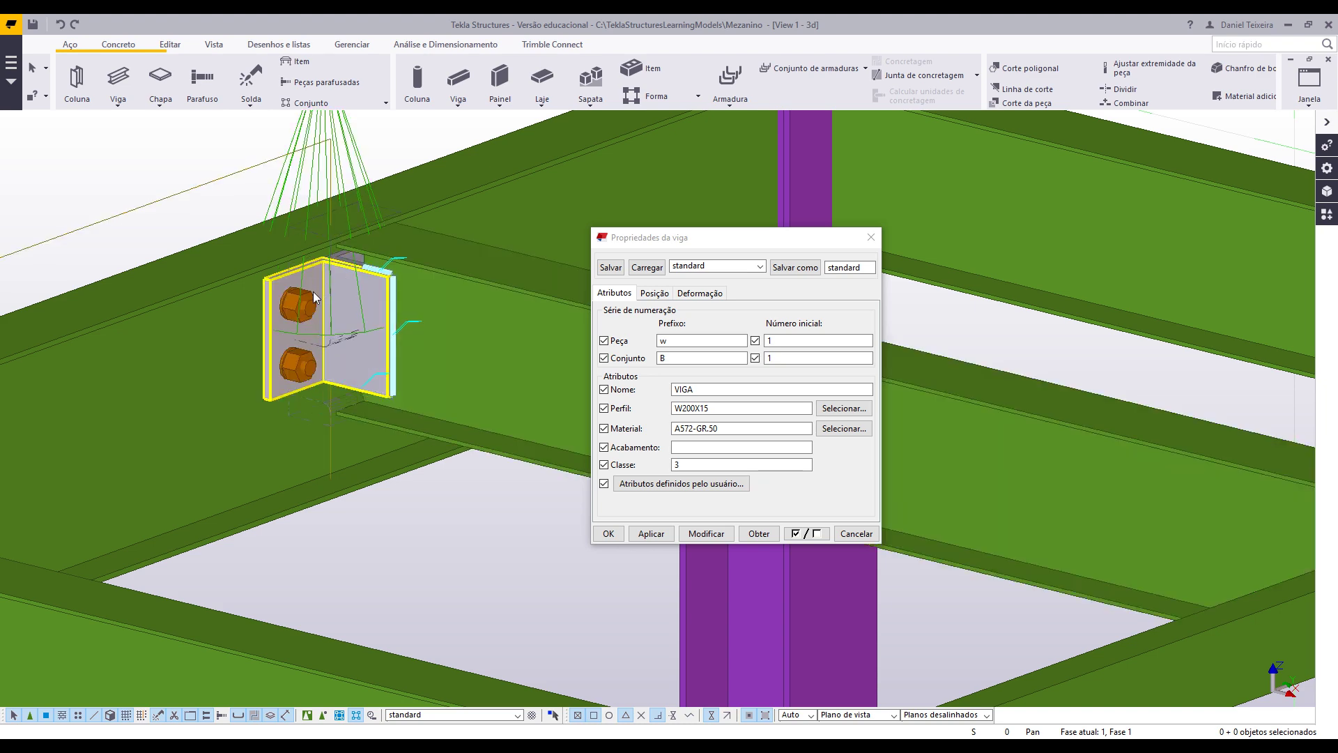
middle_click_drag(418, 358, 380, 392, "ctrl")
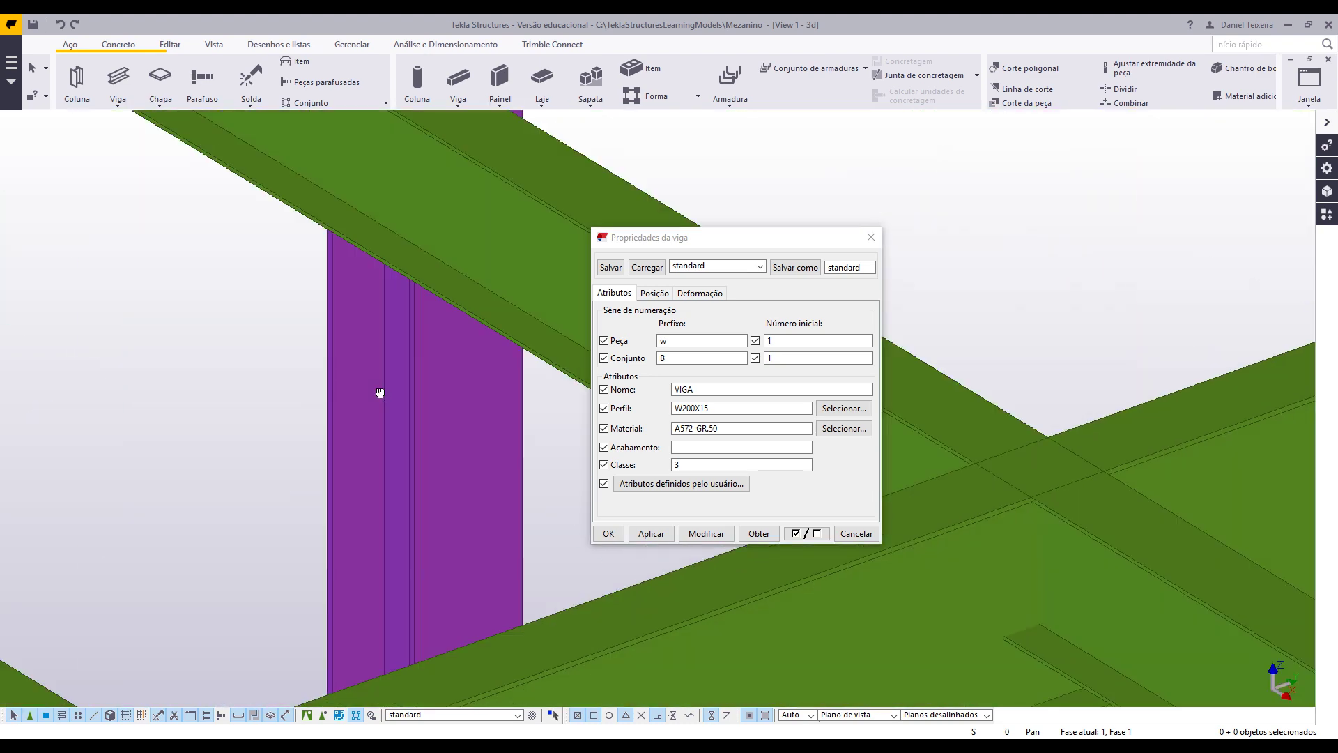
scroll(386, 362, "down", 6)
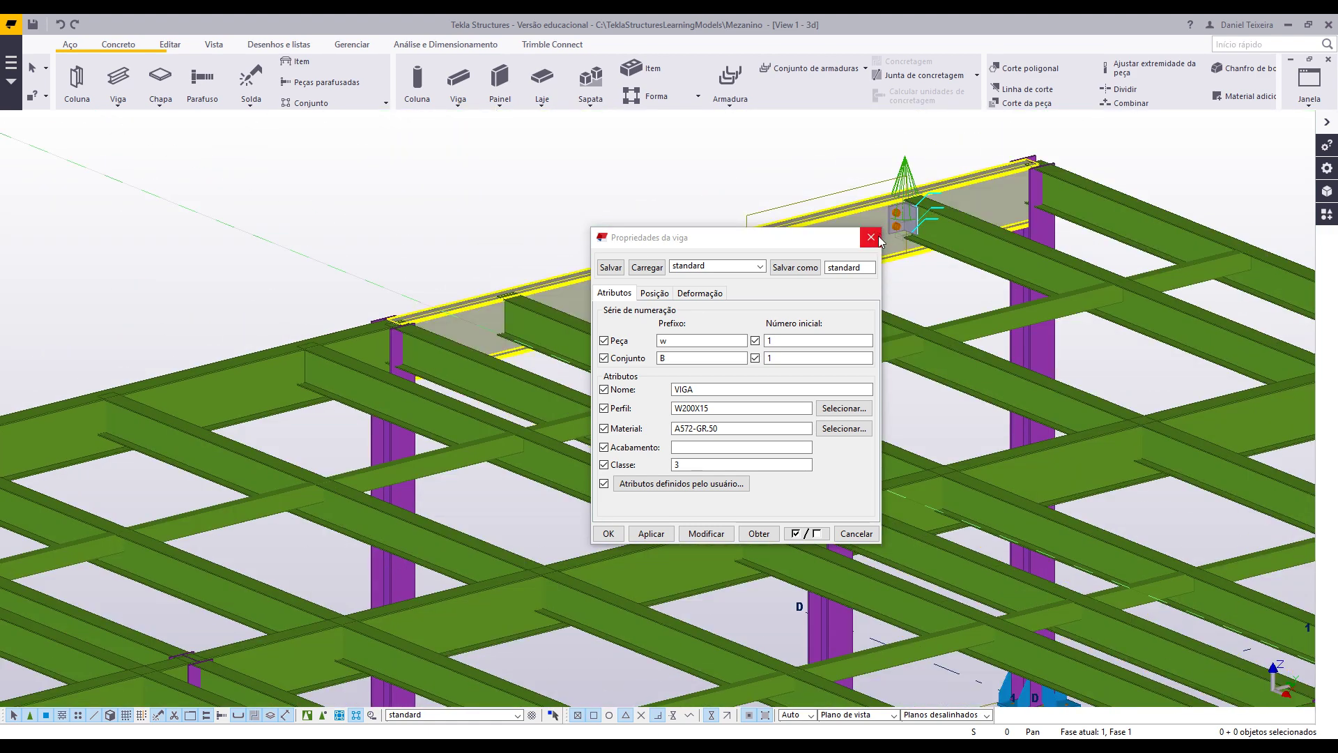
left_click(871, 237)
scroll(514, 245, "up", 5)
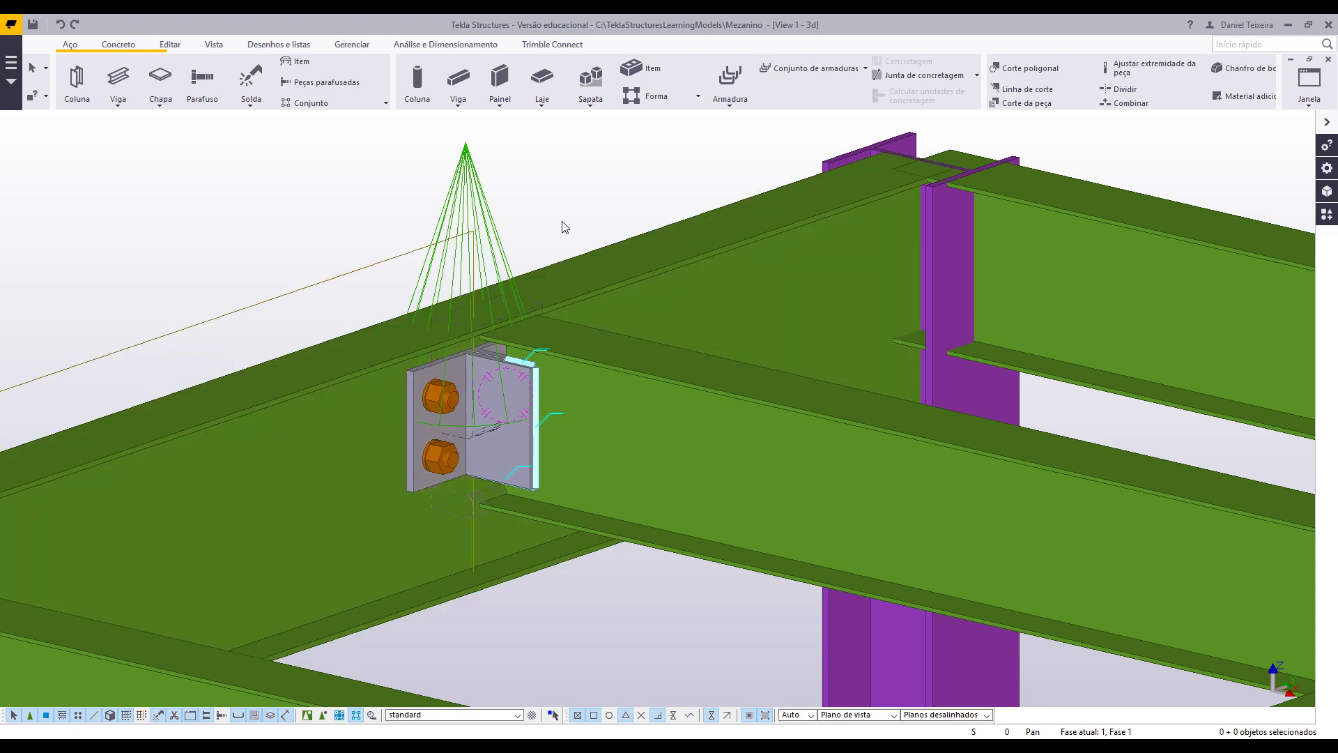
scroll(565, 227, "down", 2)
scroll(534, 352, "up", 5)
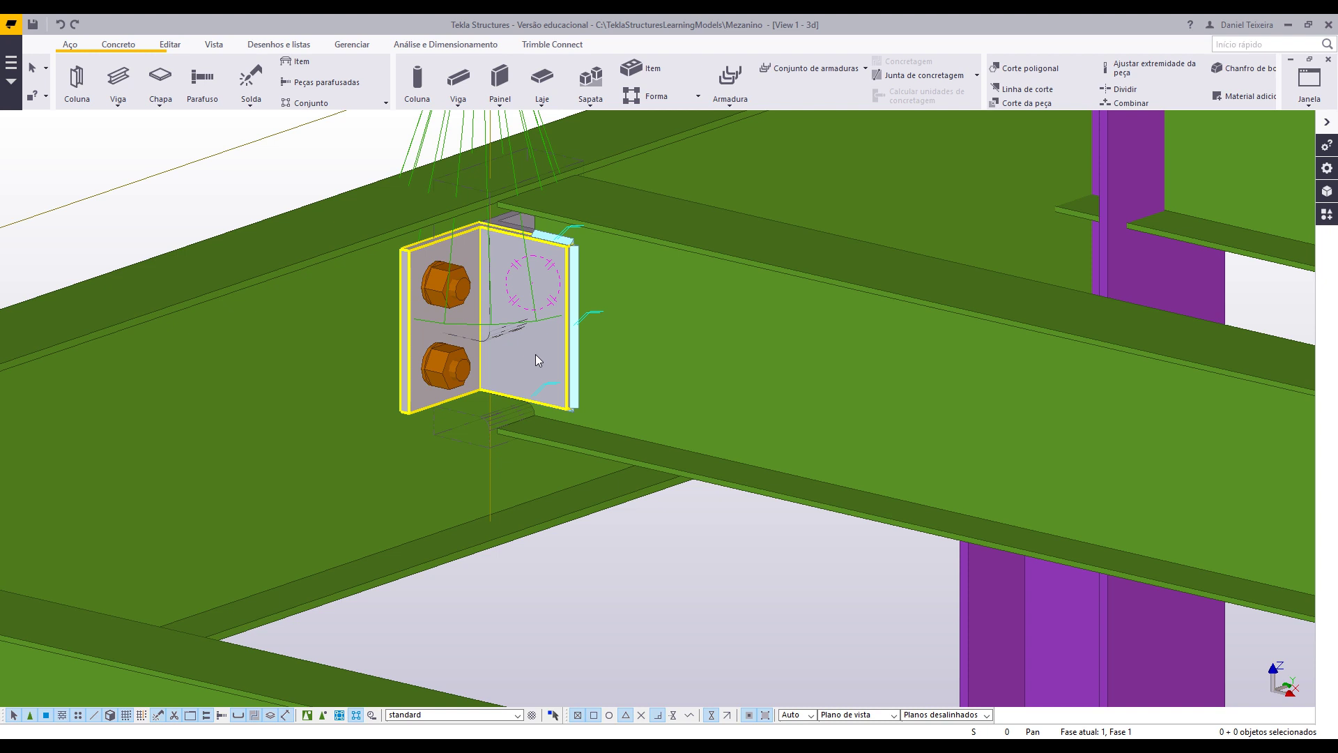
key("v")
left_click(550, 349)
middle_click_drag(514, 348, 239, 354, "ctrl")
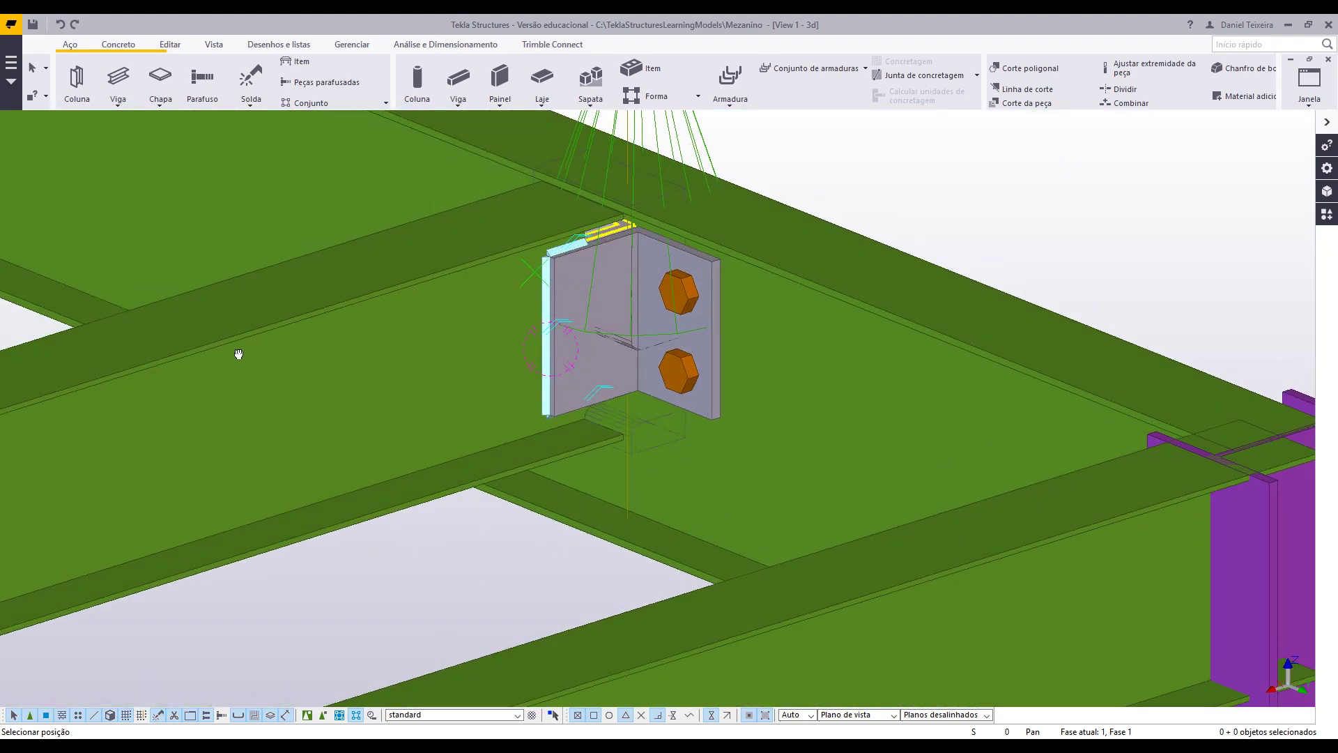
middle_click_drag(439, 334, 550, 358, "ctrl")
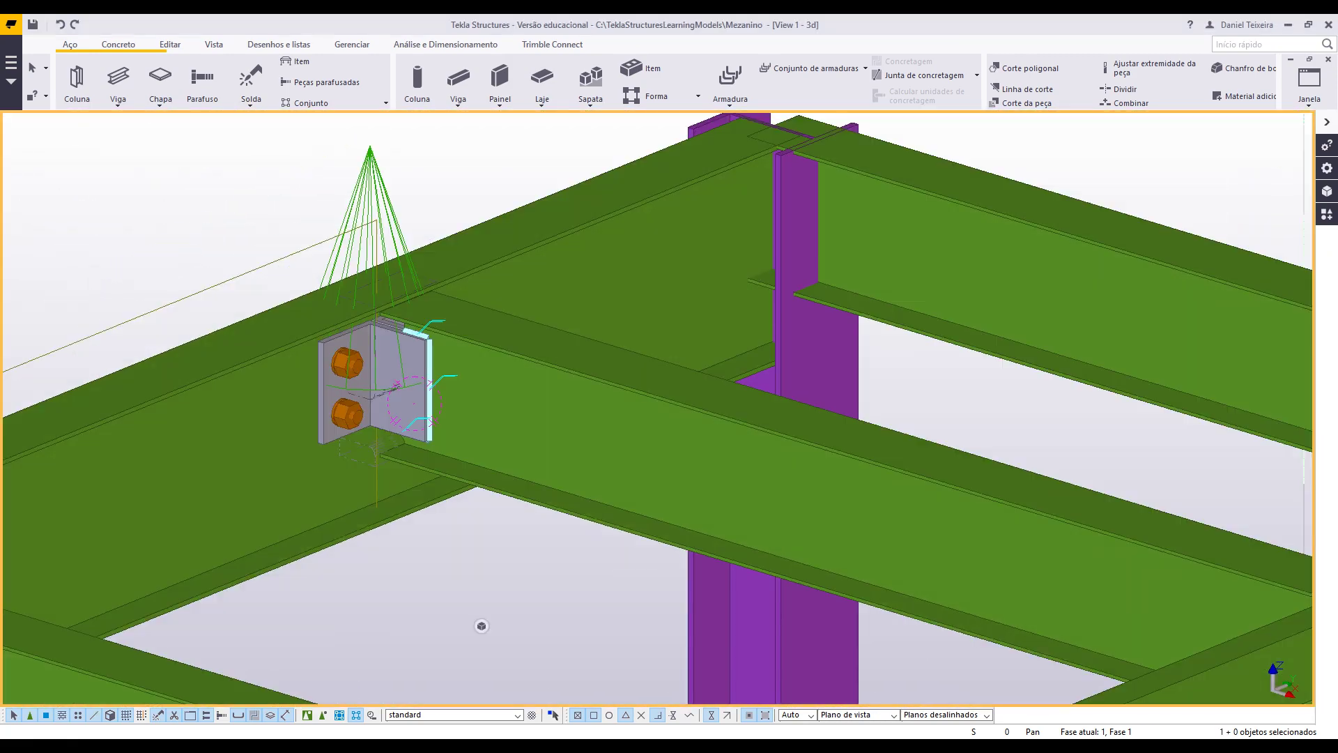
- Open the properties of the placed Cantoneira de ligação (141) connection and dismiss its contextual toolbar
double_click(390, 207)
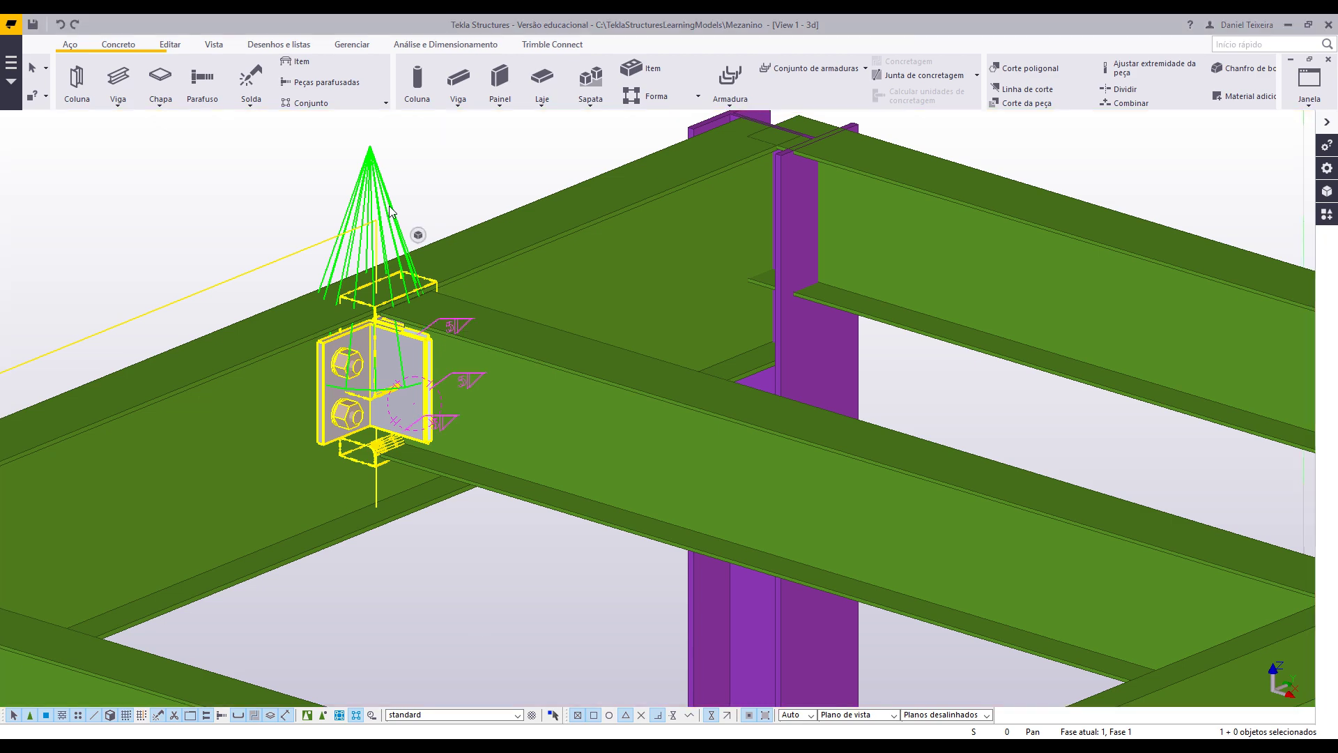
middle_click_drag(441, 214, 424, 190)
scroll(390, 352, "up", 2)
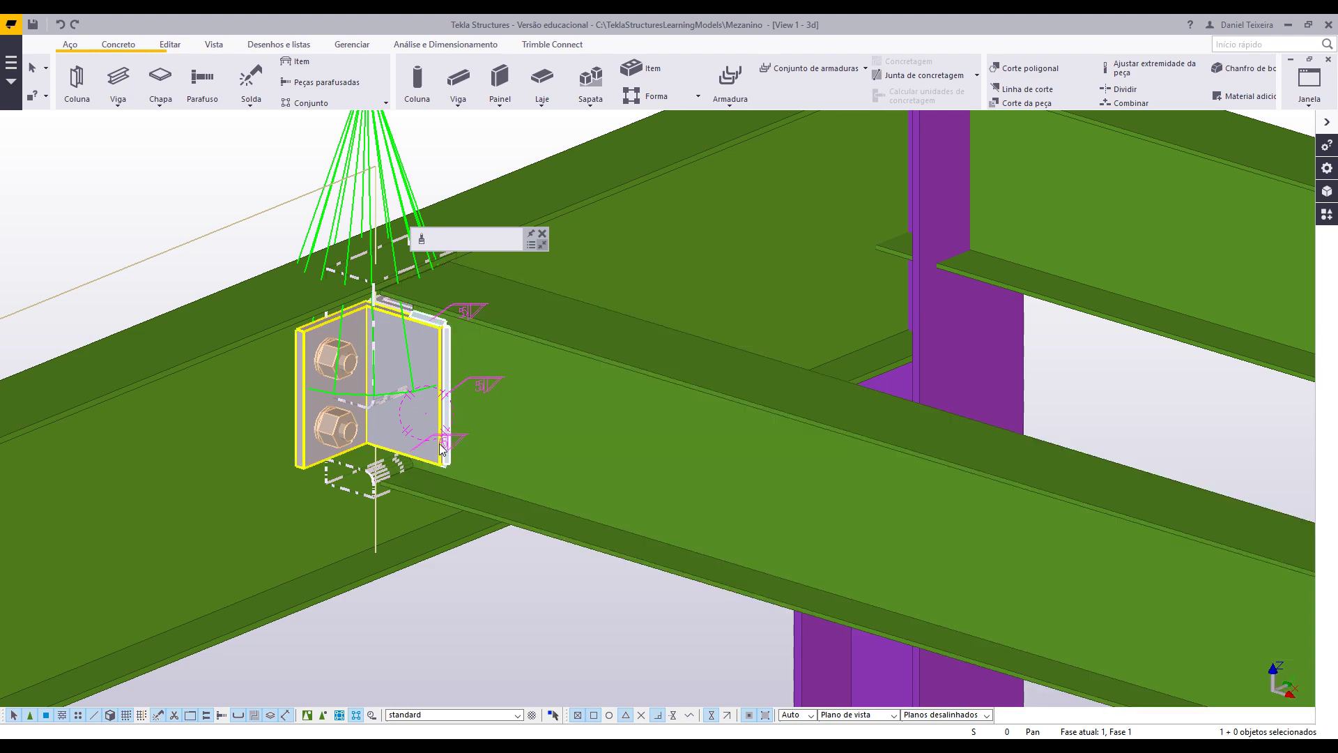
scroll(424, 433, "down", 2)
scroll(423, 429, "up", 2)
middle_click_drag(436, 374, 436, 477)
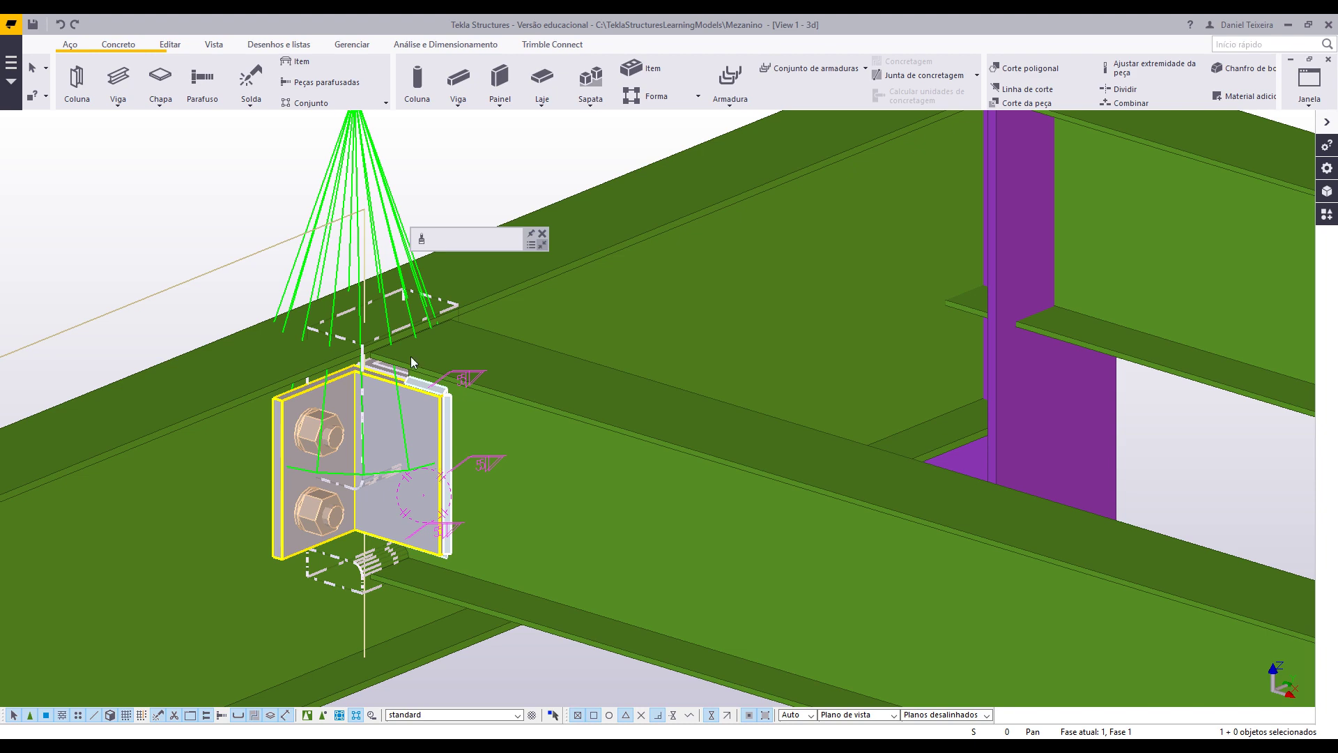
double_click(382, 177)
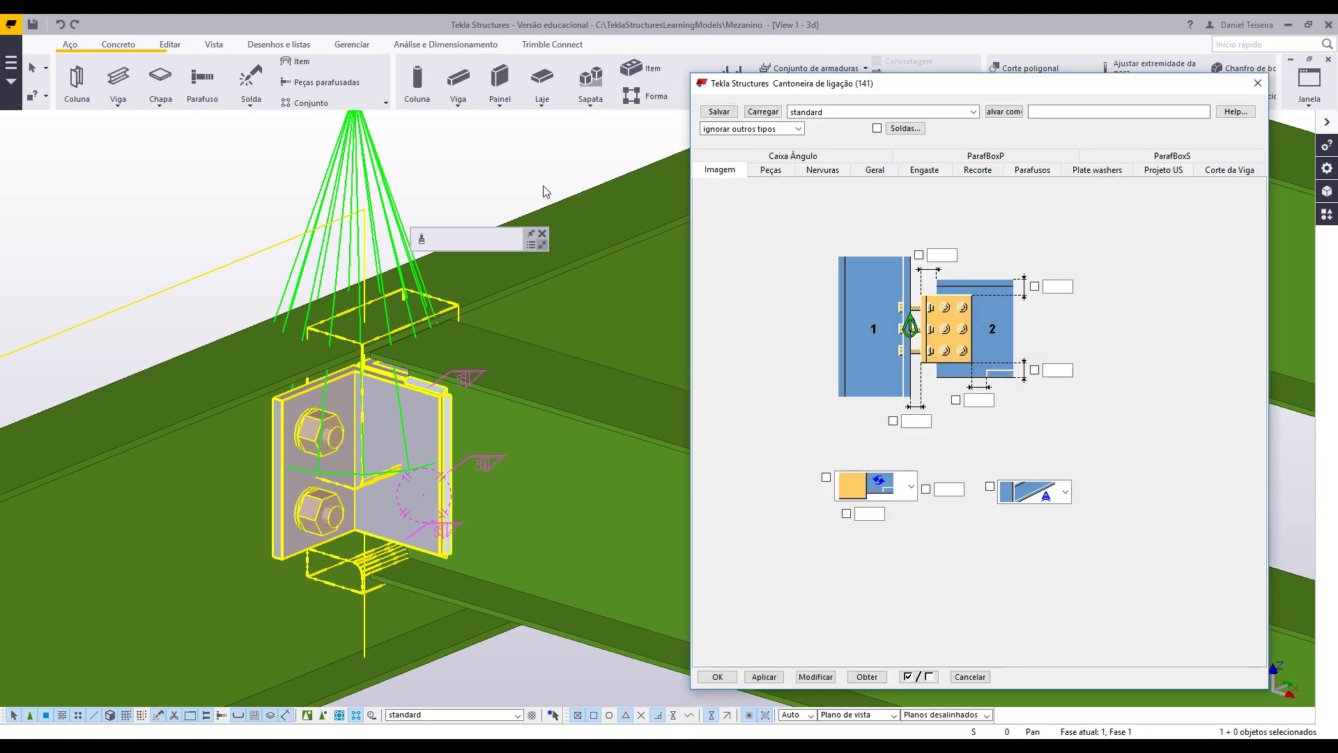
middle_click_drag(484, 200, 428, 173)
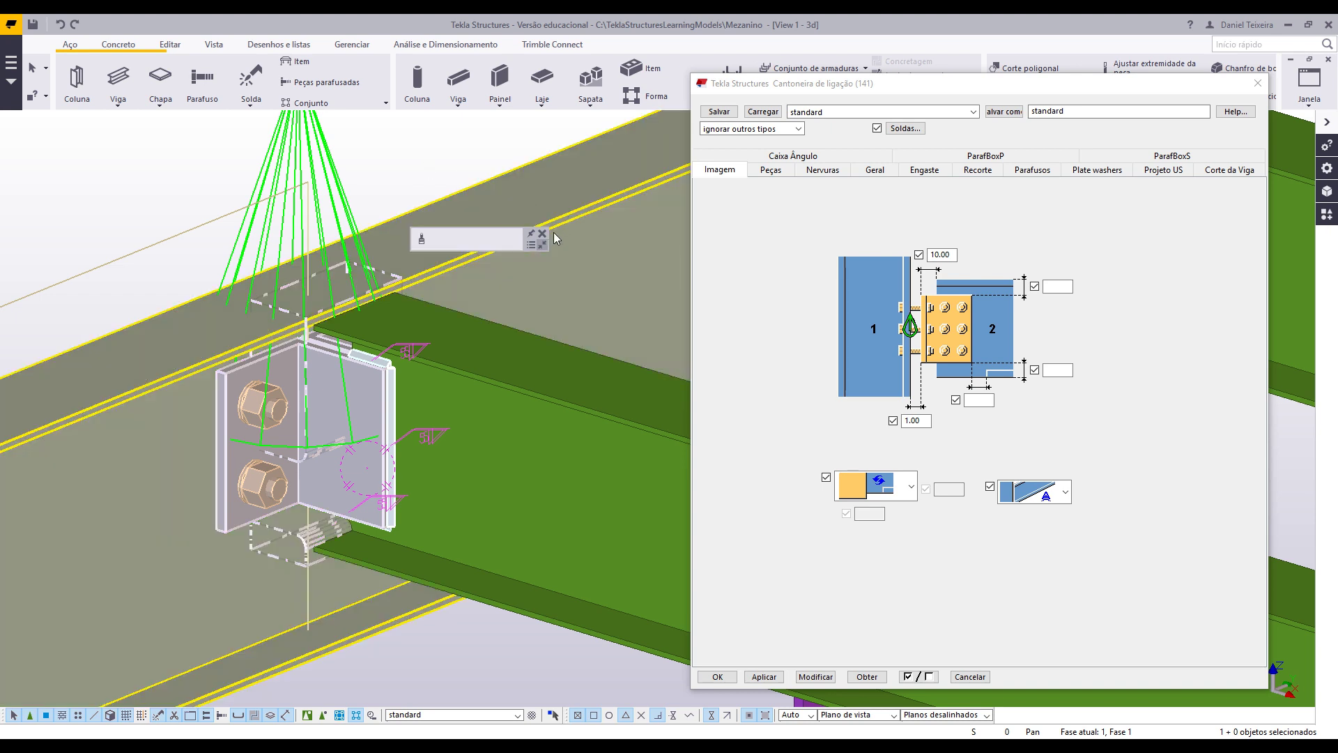
left_click(543, 235)
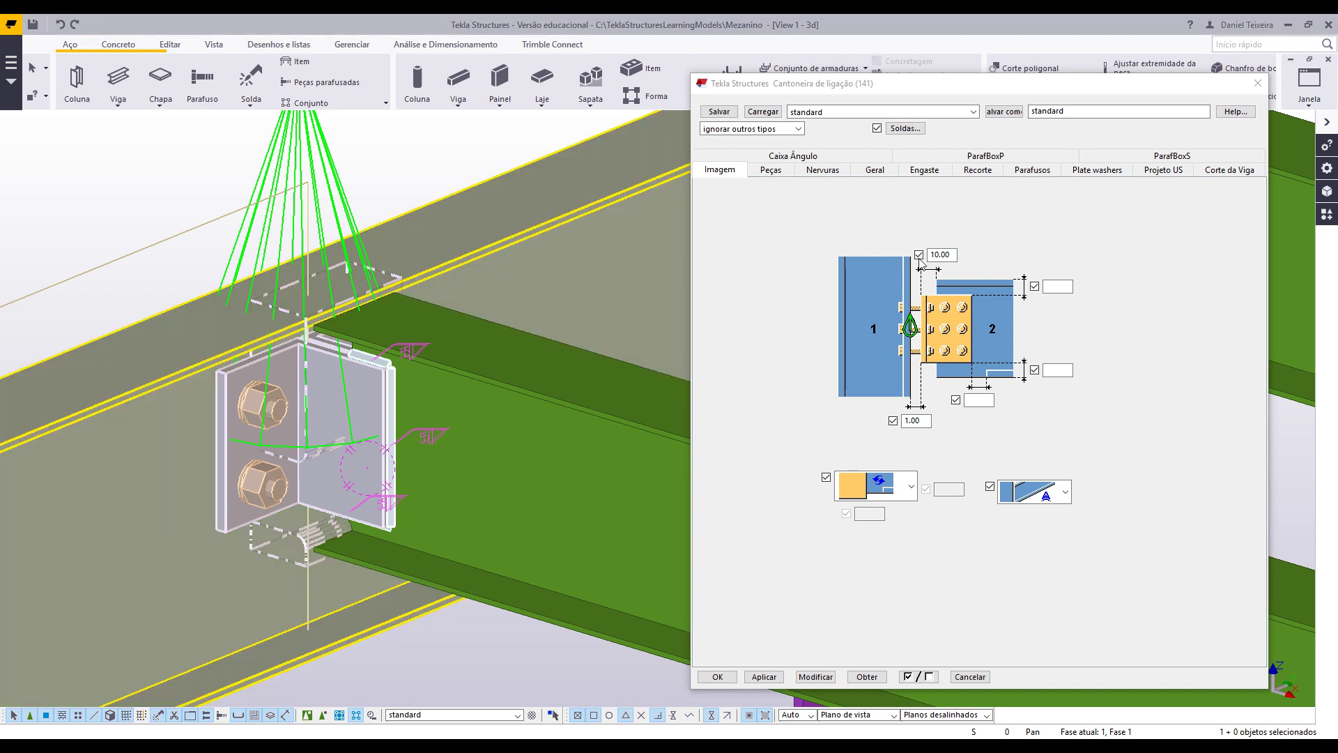
- Set the angle attachment option to bolted on both the main and the secondary beam
left_click(1031, 172)
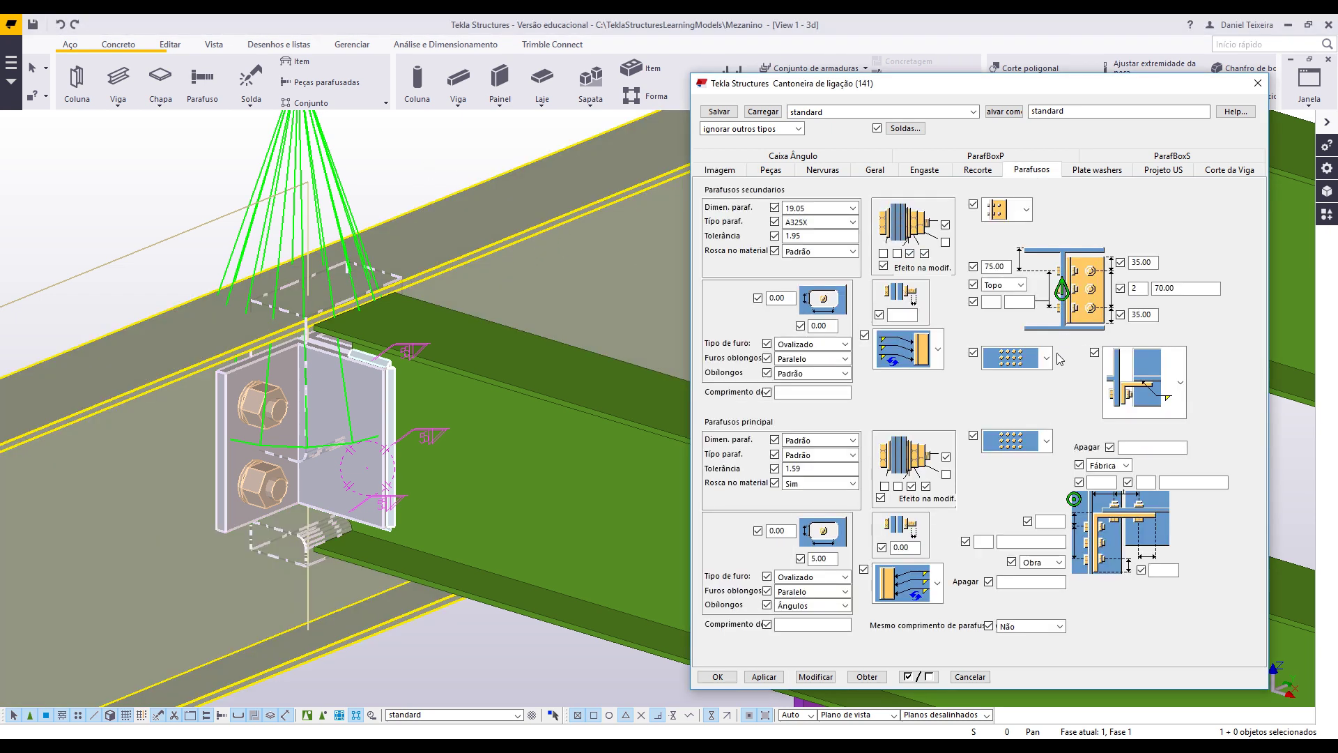
left_click(1183, 383)
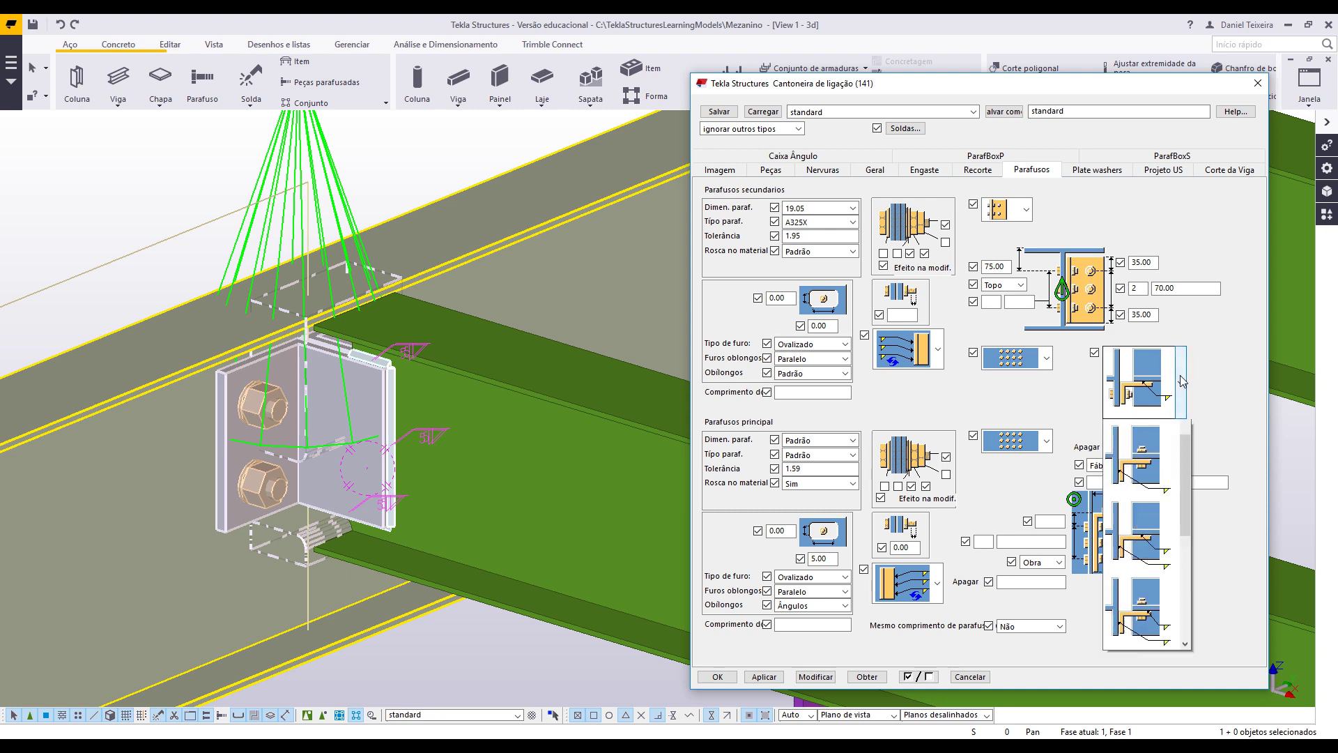
scroll(1143, 502, "up", 2)
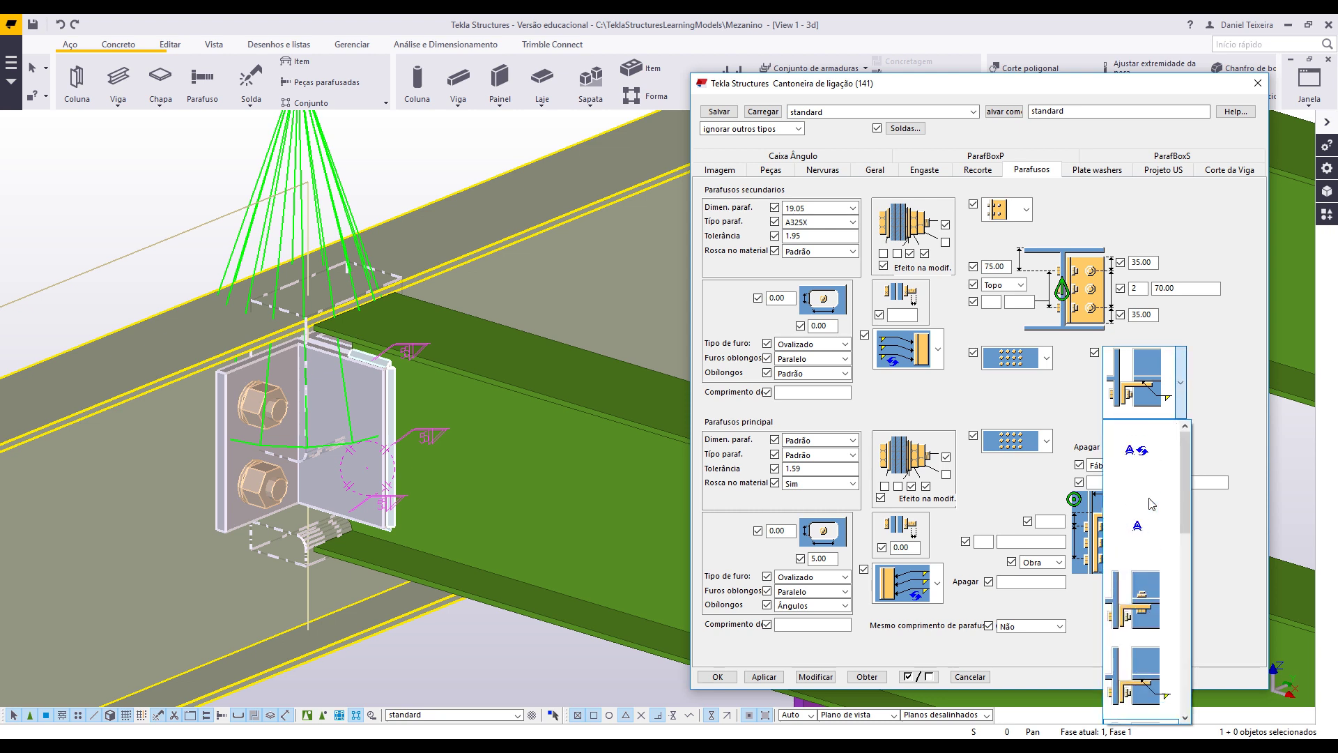
left_click(1128, 623)
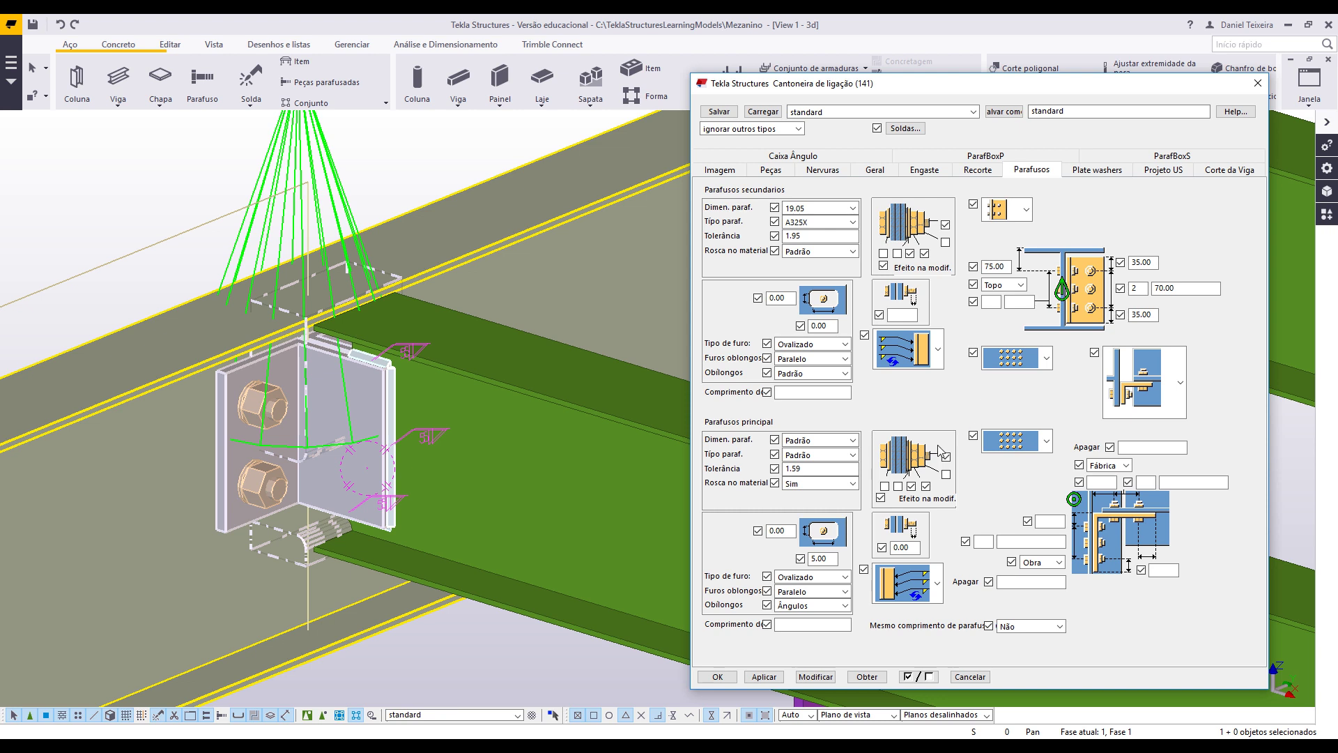
- Set the main-part bolts to size 19.05, type A325X and tolerance 1.95
left_click(839, 445)
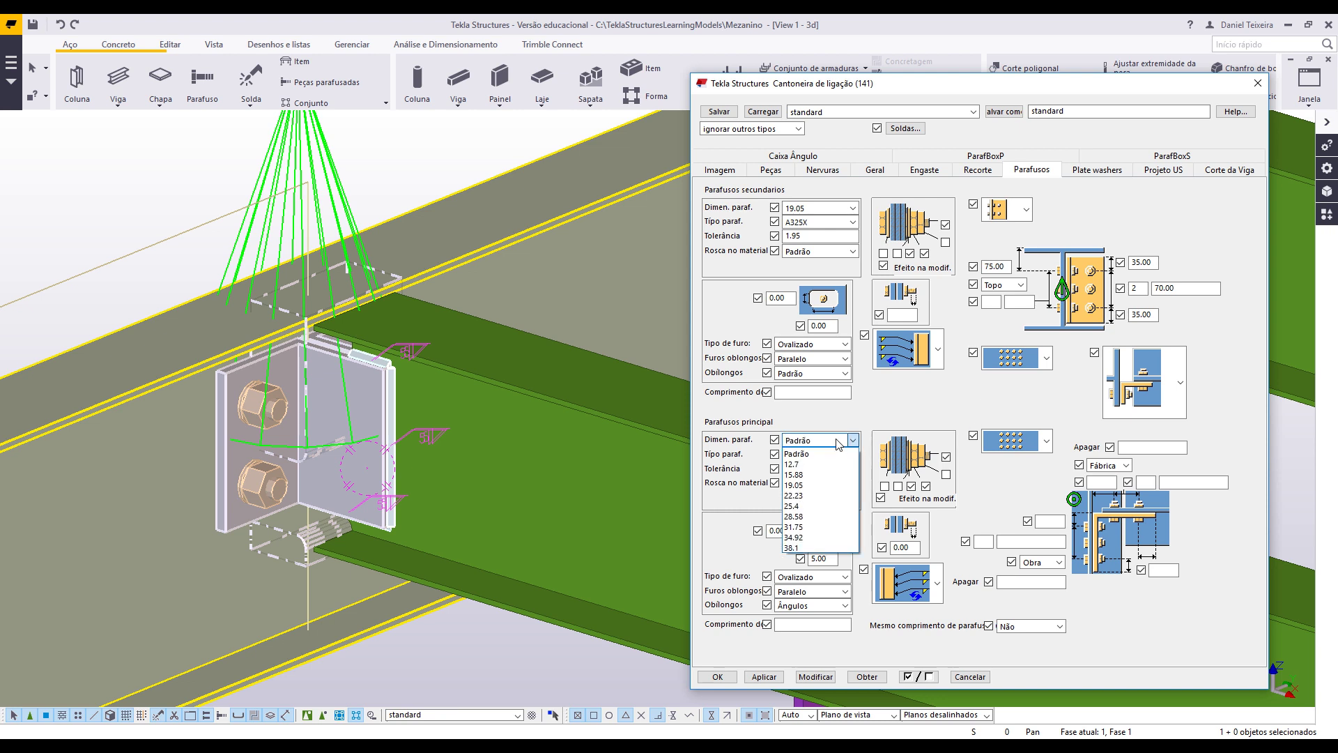
left_click(809, 486)
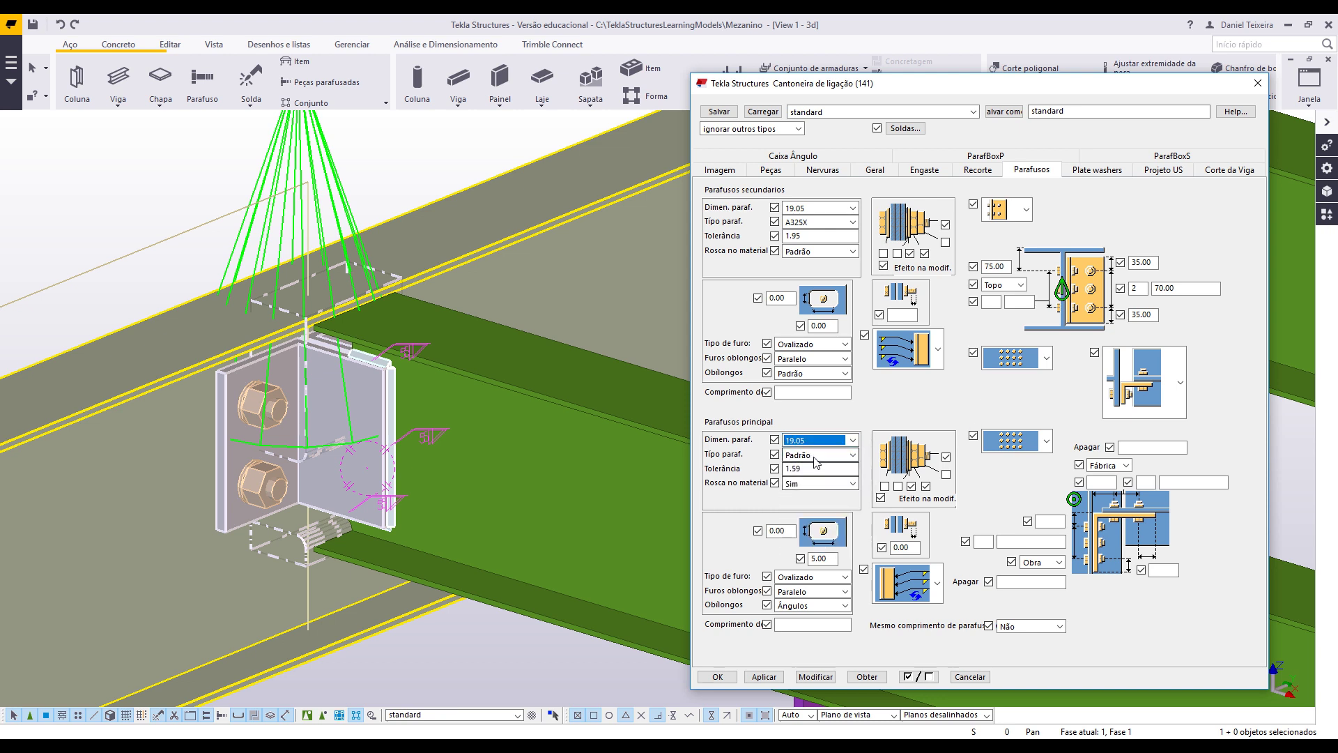
left_click(816, 454)
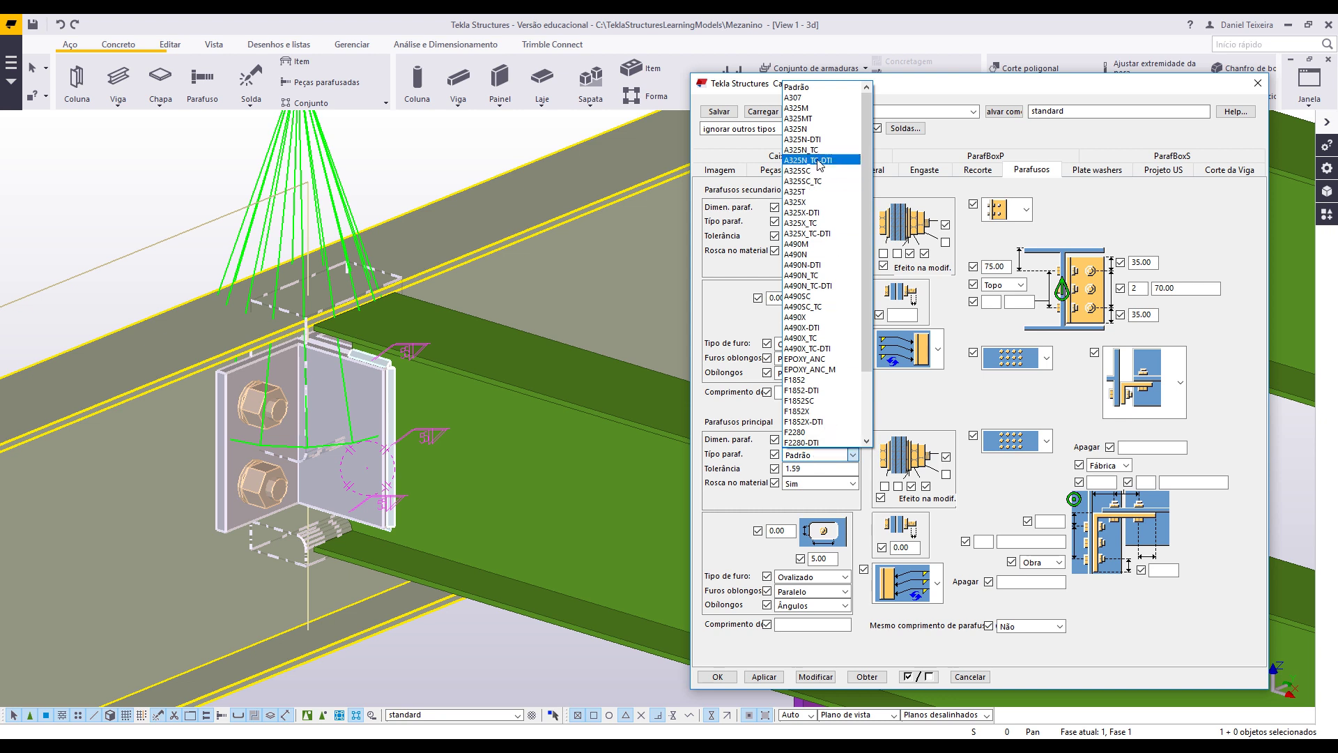
left_click(816, 202)
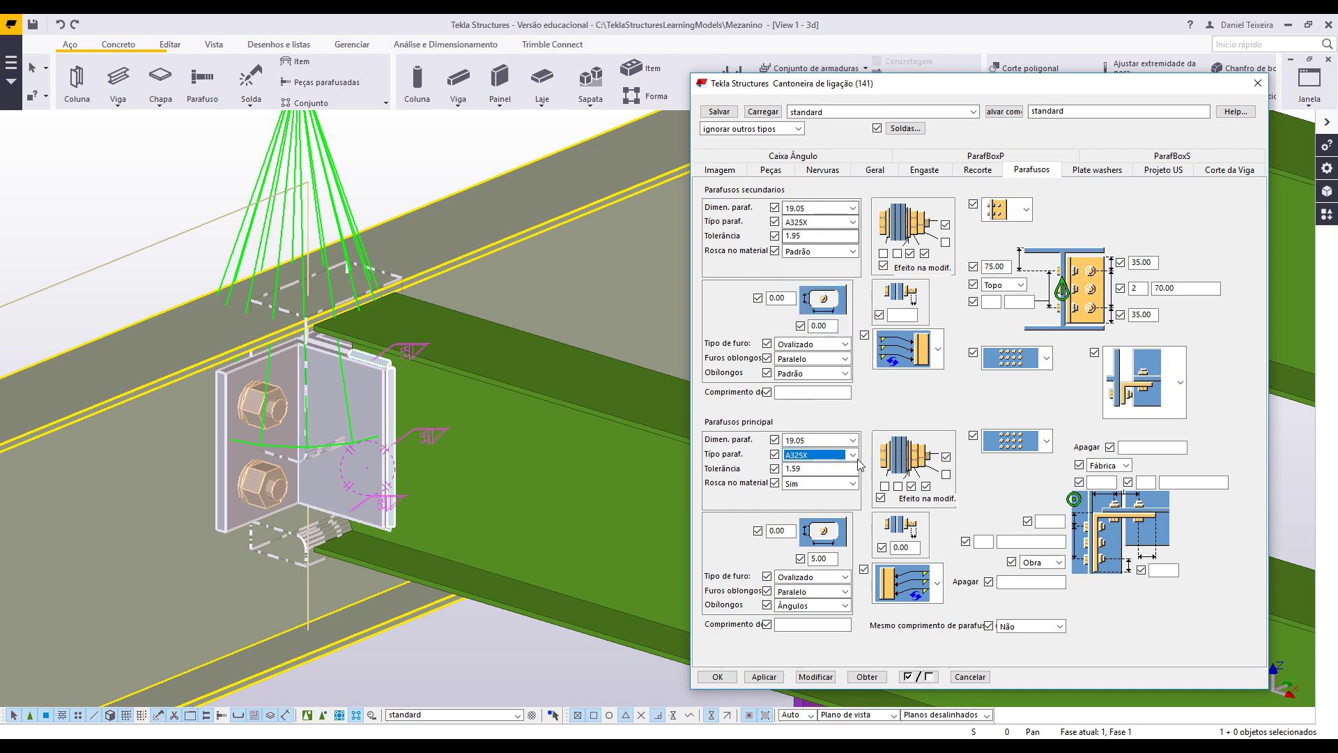
key("Tab")
type("1")
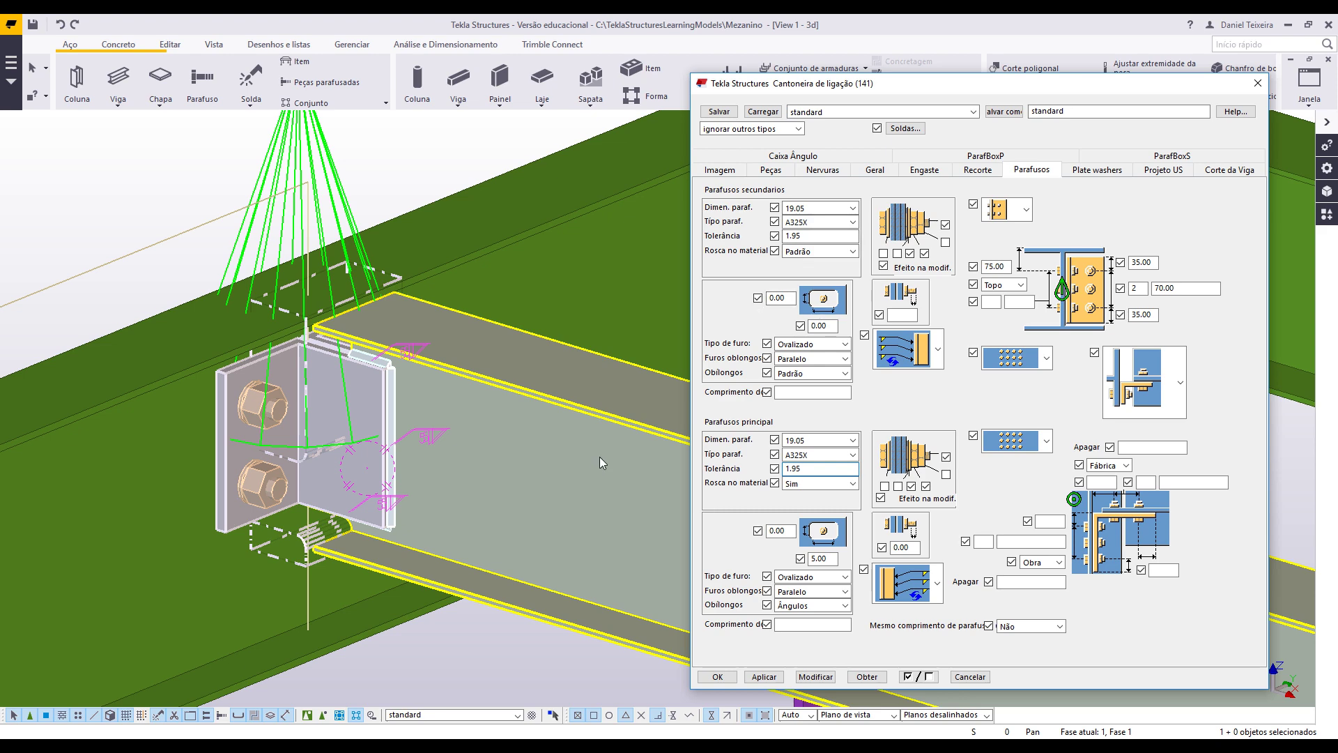
- Examine which beam is the main part and which the secondary part of the connection, with the connection reselected
left_click(589, 416)
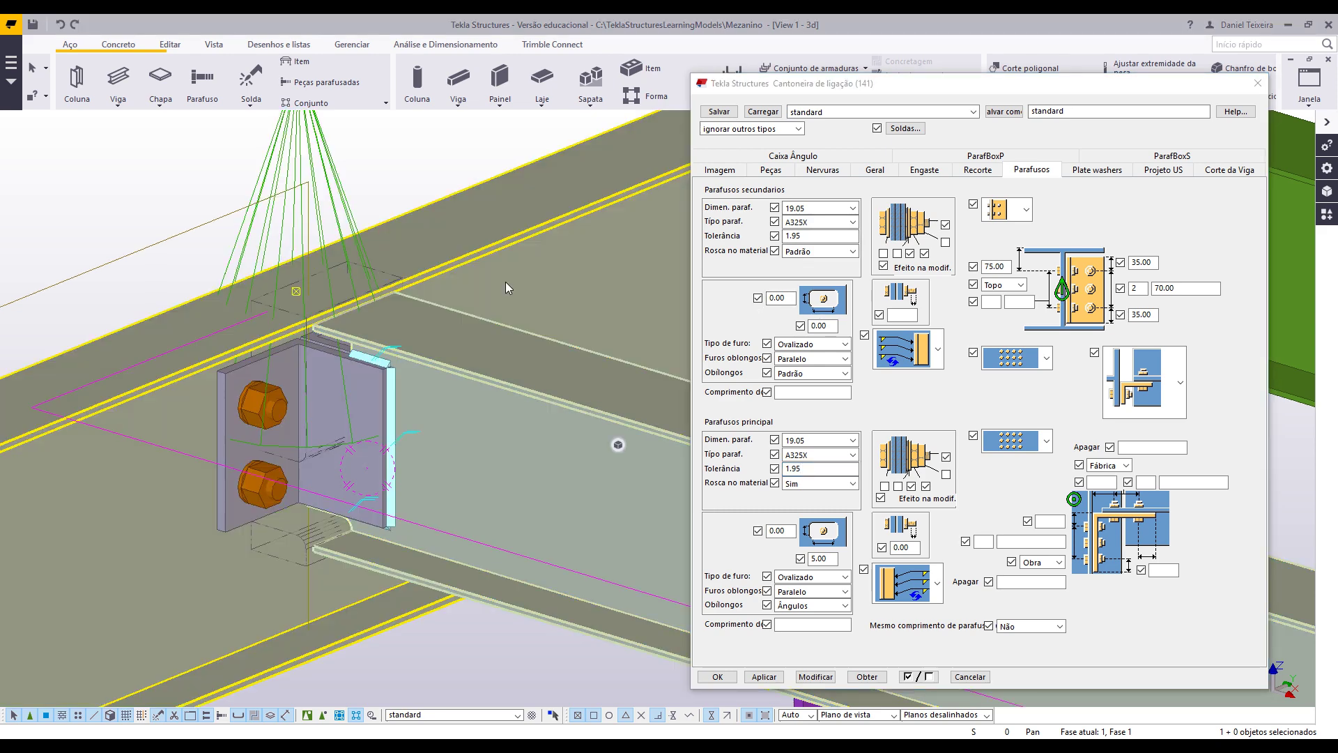
left_click(504, 282)
left_click(506, 380)
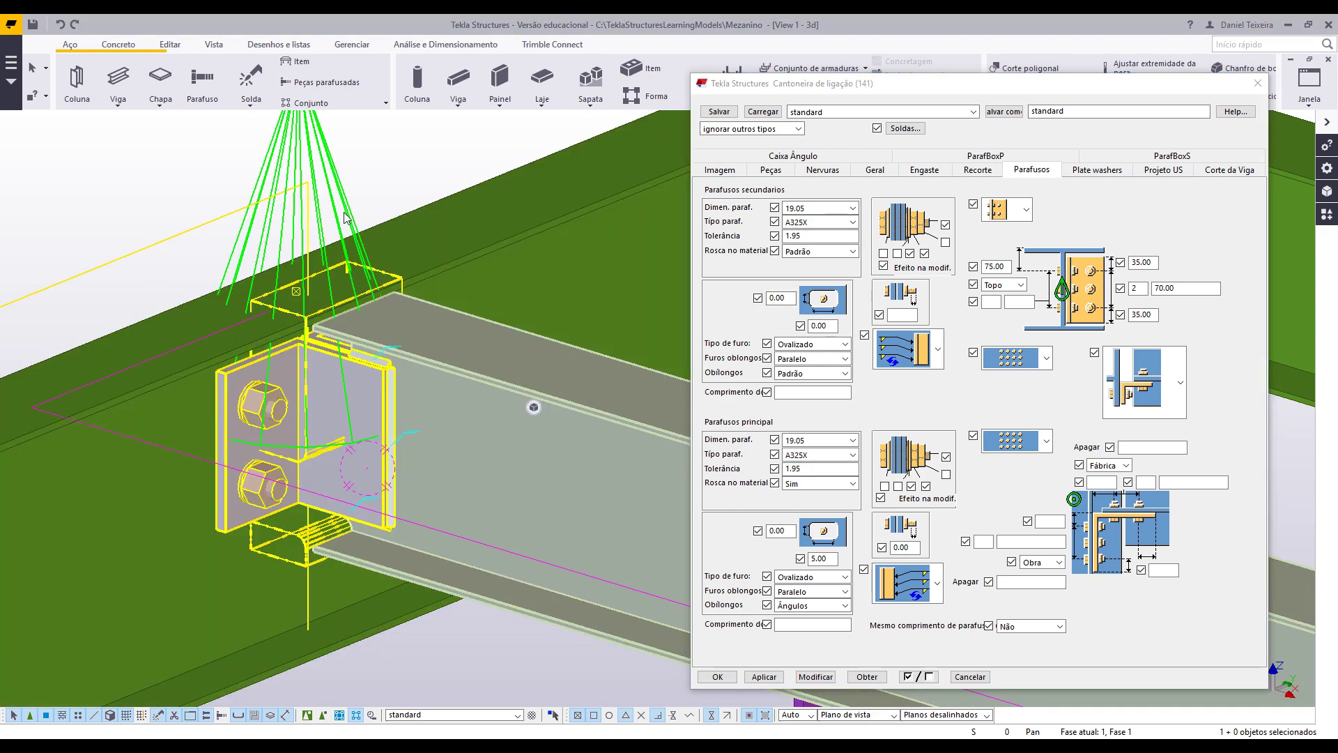
left_click(339, 198)
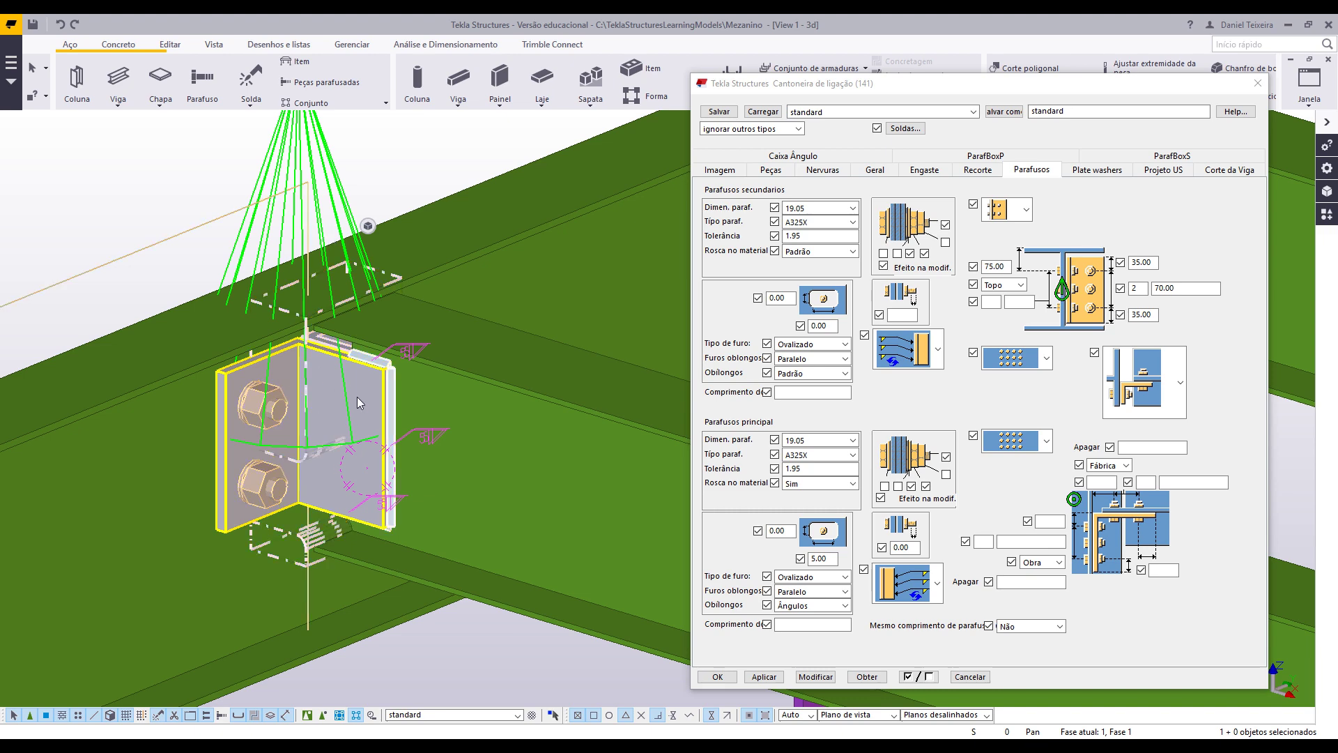
left_click(464, 398)
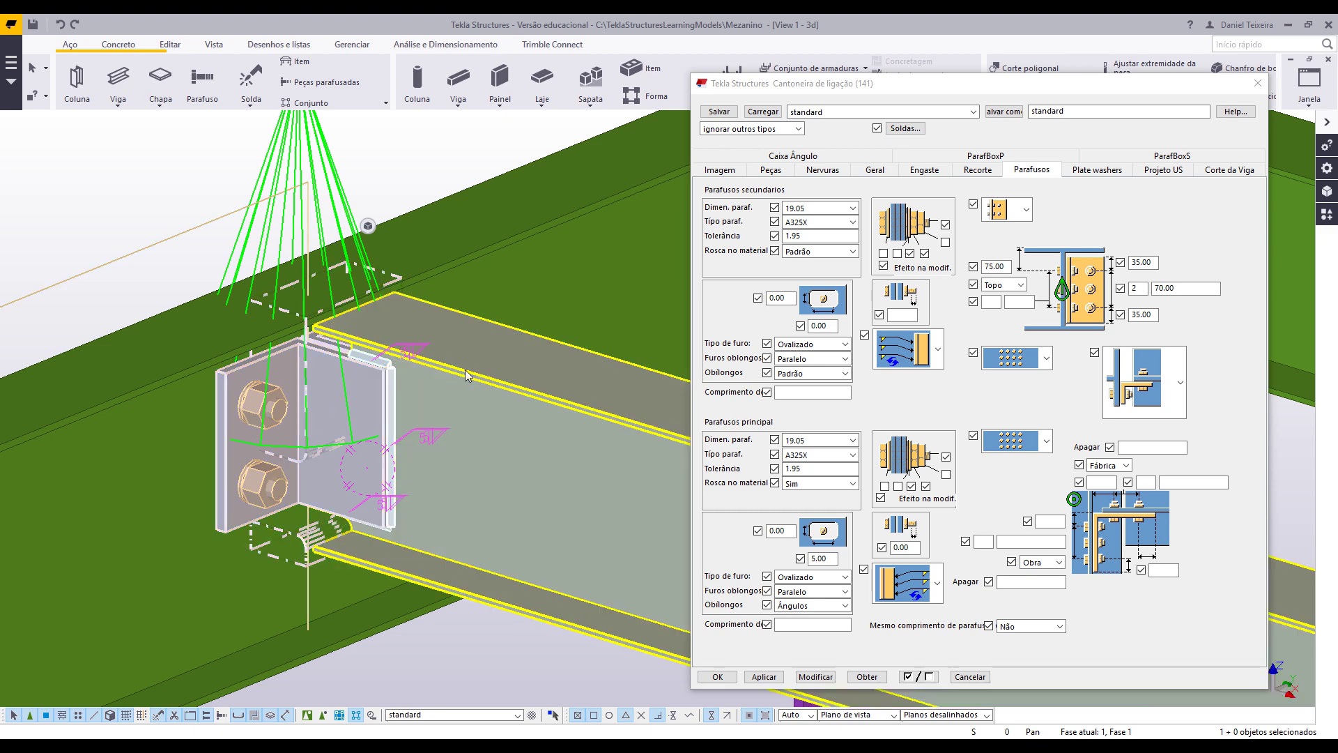
left_click(147, 384)
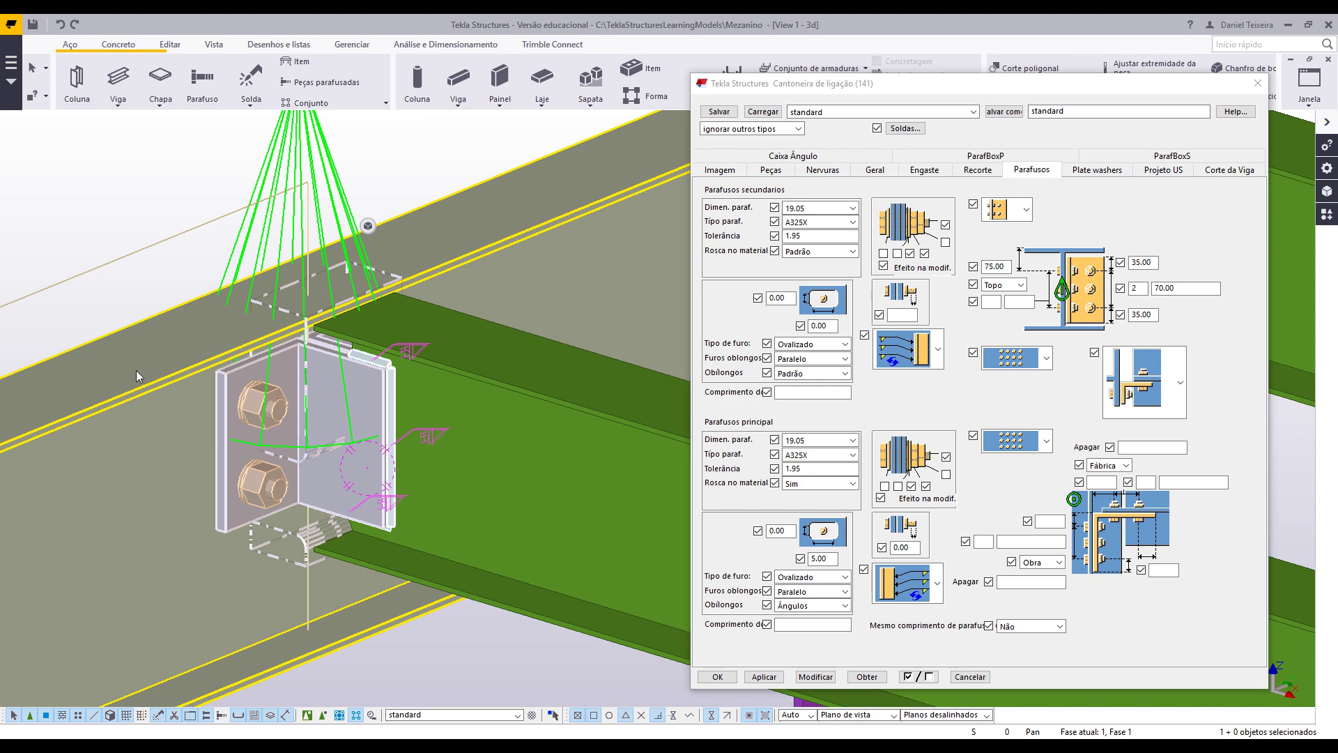
- Examine the main and secondary beams across the mezzanine frame and return to the placed angle connection
scroll(136, 370, "down", 10)
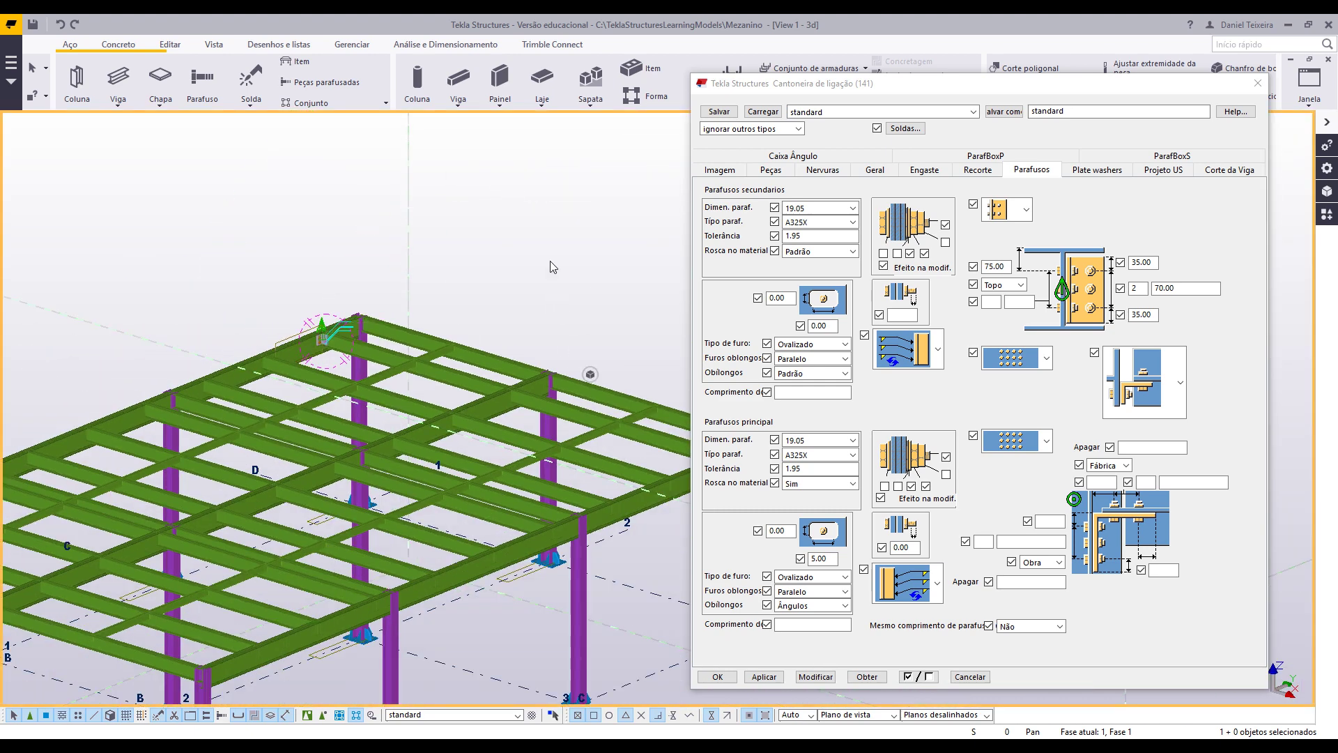
middle_click_drag(516, 296, 589, 237)
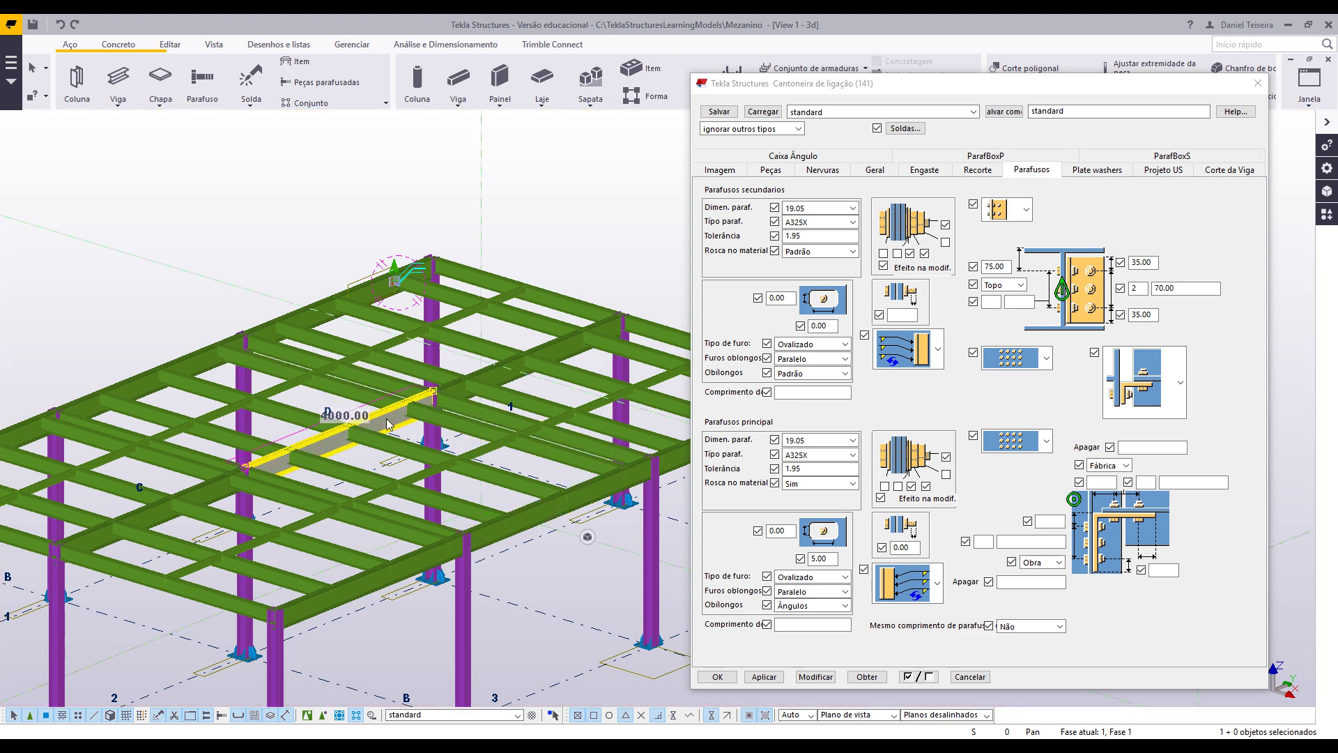
left_click(334, 428)
left_click(200, 384)
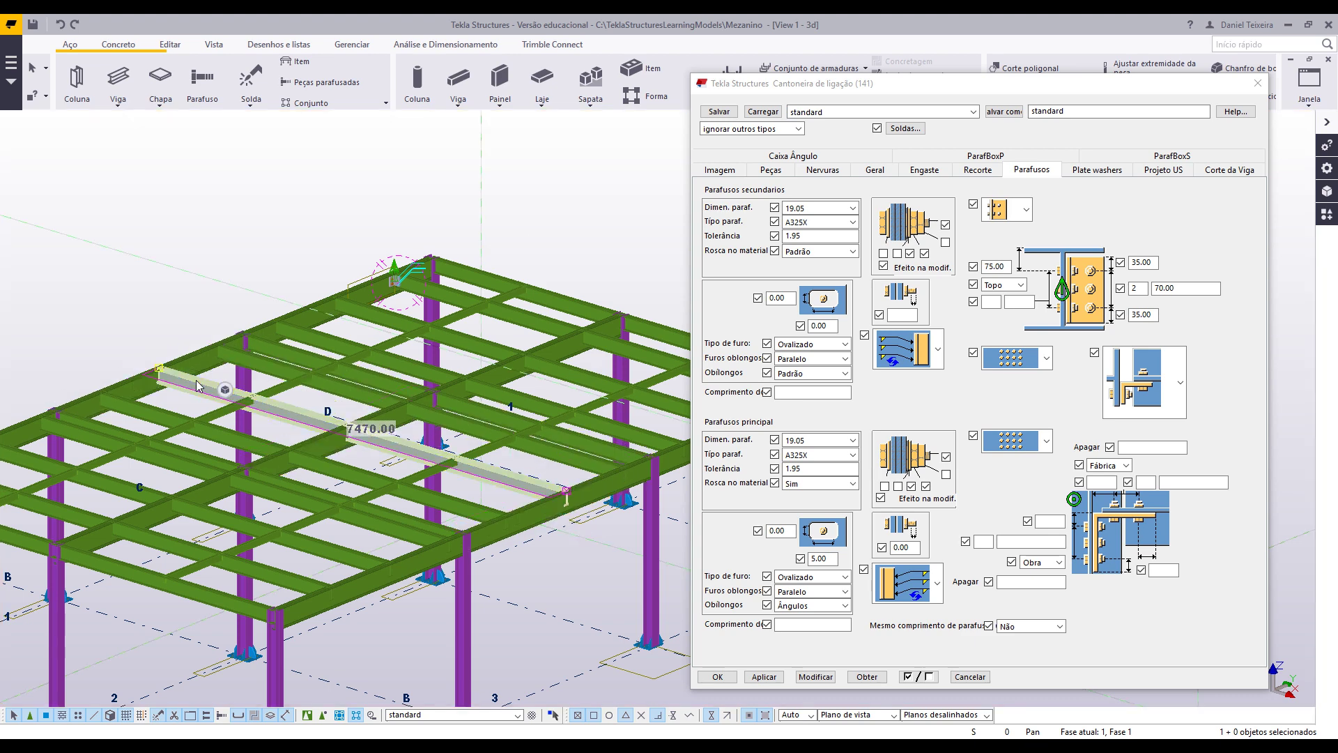
middle_click_drag(447, 312, 318, 397)
scroll(318, 398, "up", 2)
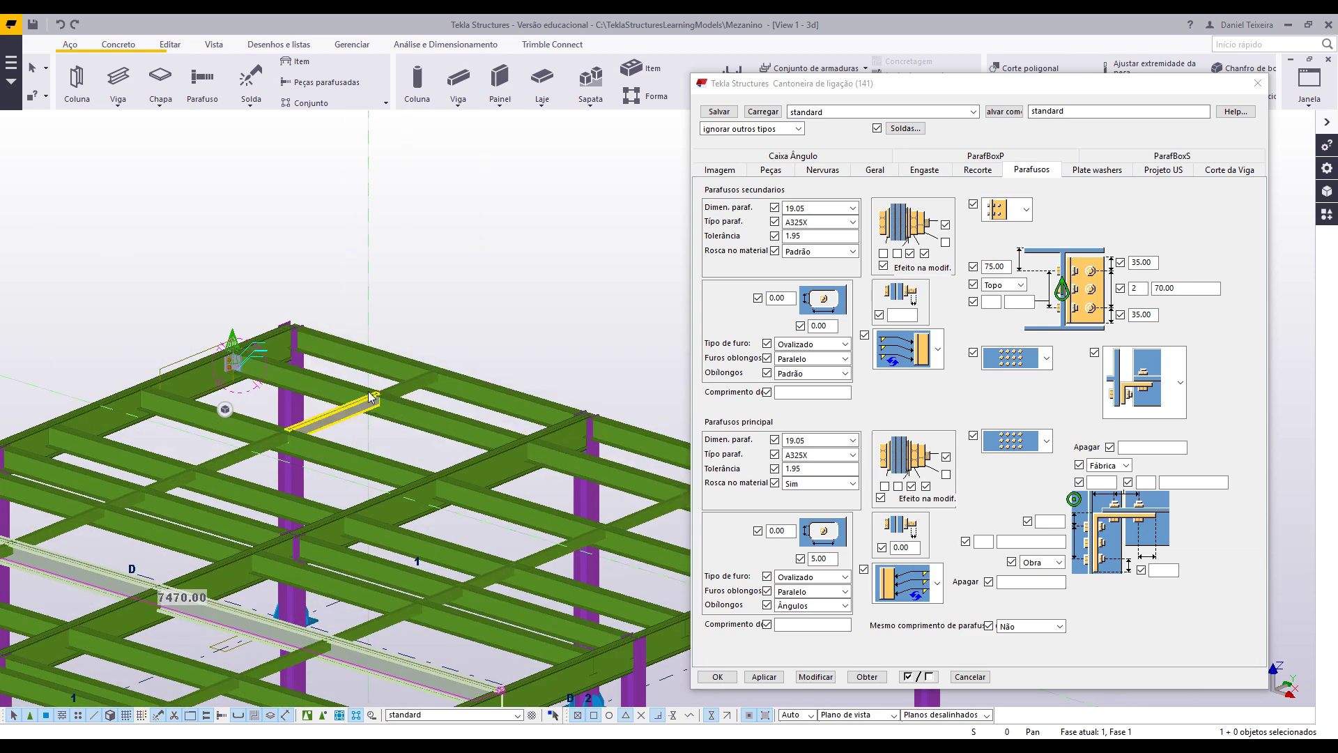
middle_click_drag(288, 352, 406, 450)
scroll(403, 444, "up", 5)
middle_click_drag(162, 327, 284, 287)
scroll(282, 284, "up", 1)
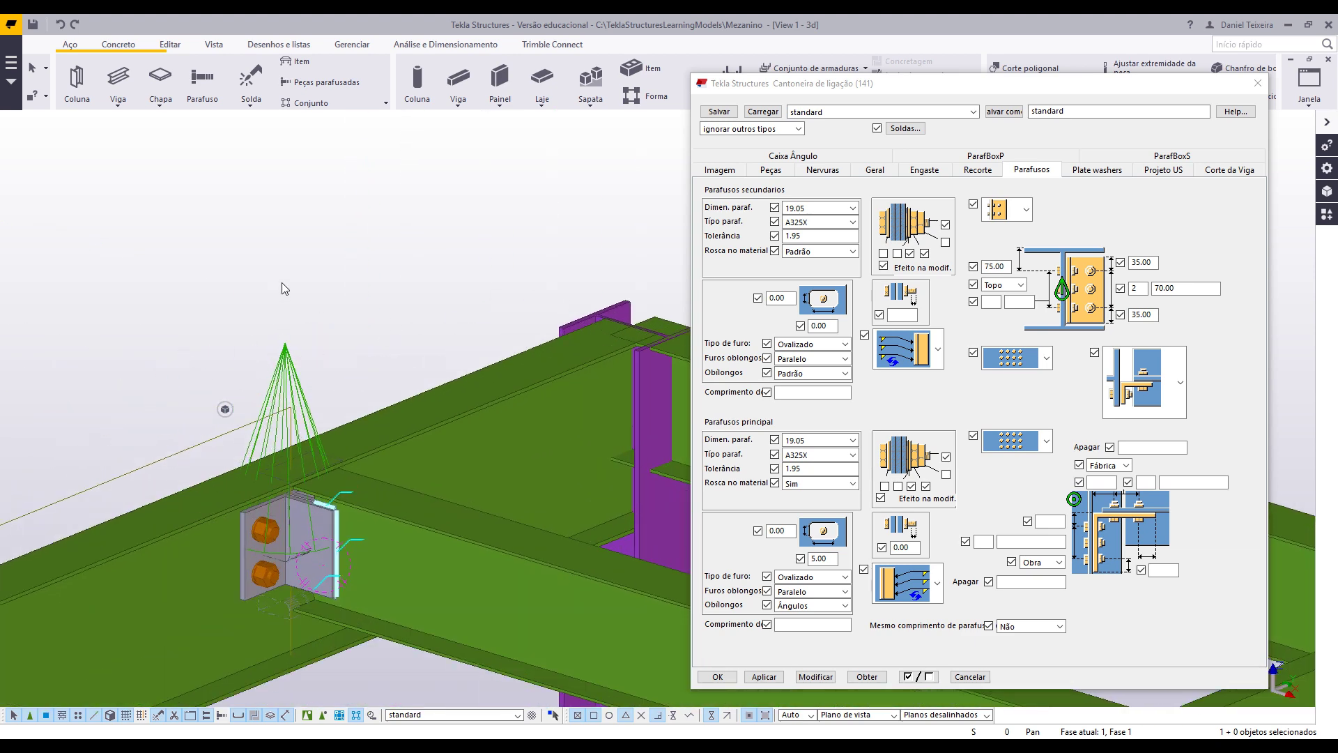
- Set the bolt distance to 55 mm on both legs of the angle and apply it to the selected connection
middle_click_drag(356, 311, 405, 219)
double_click(331, 285)
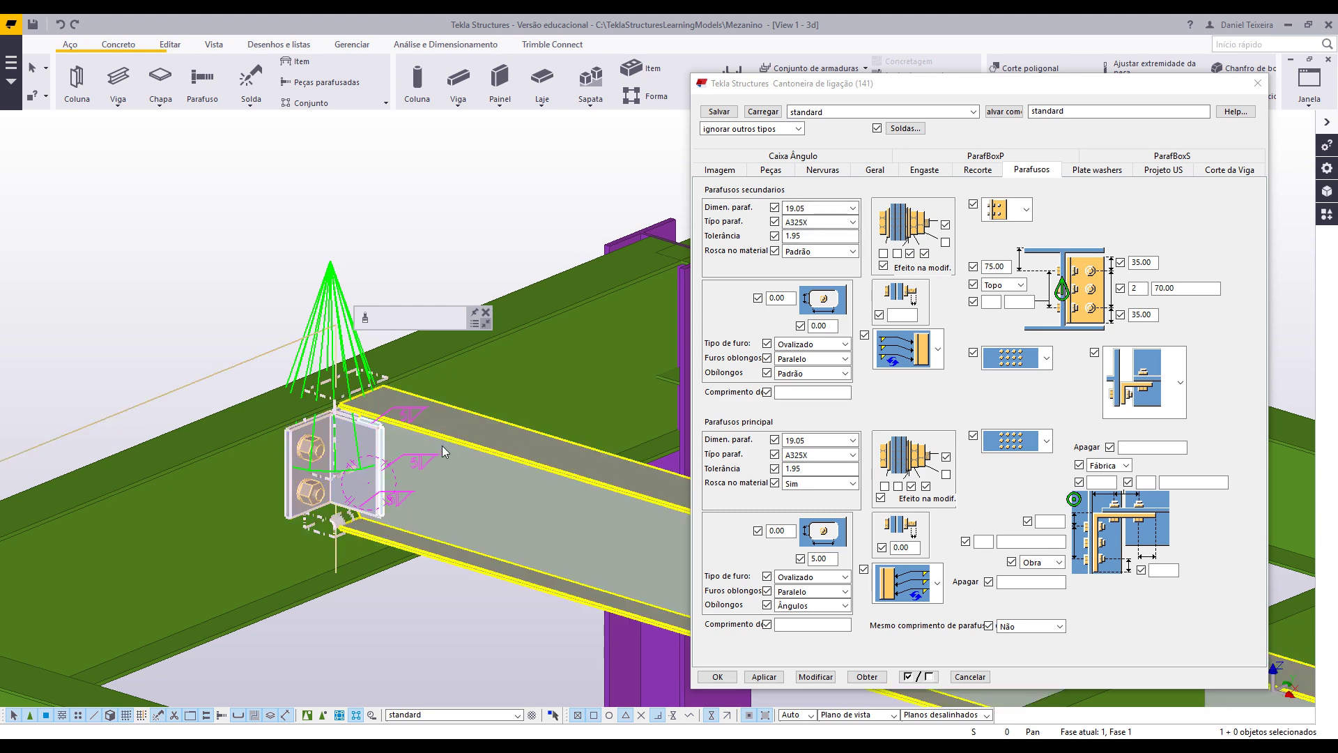
scroll(358, 487, "up", 2)
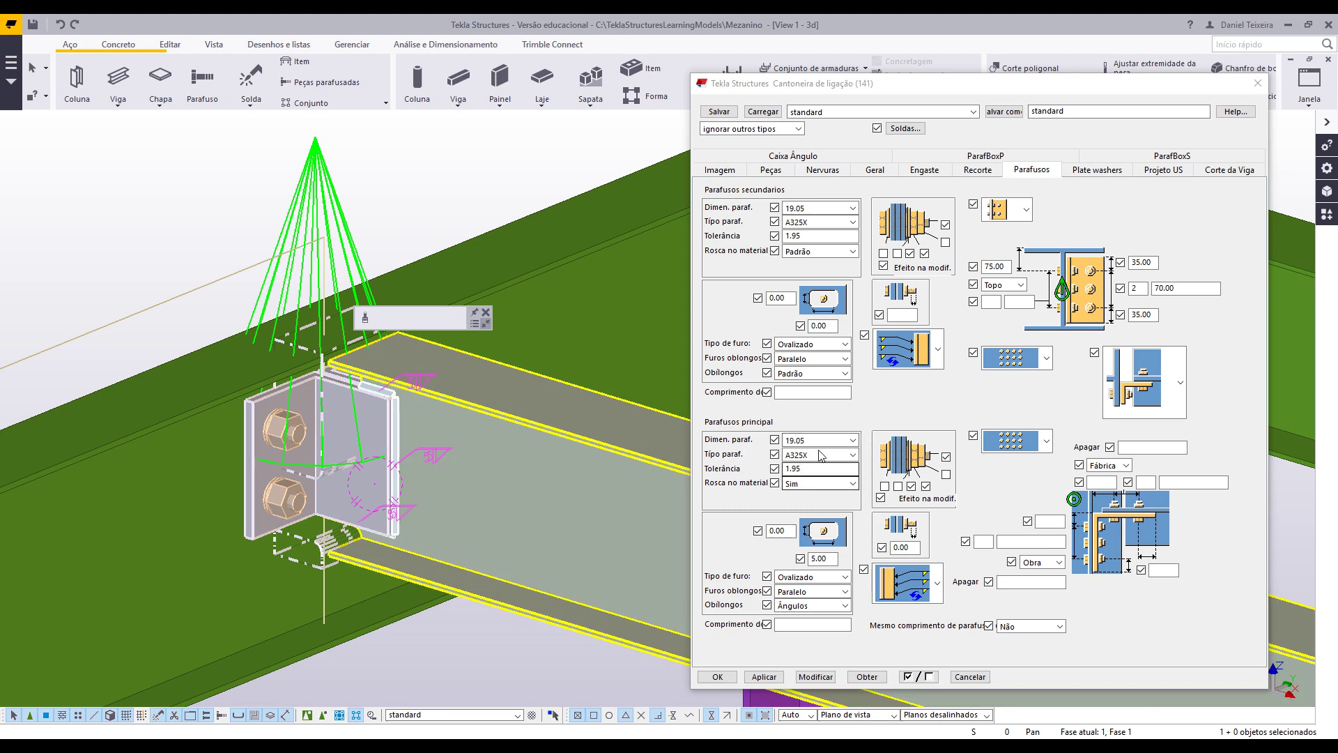
left_click(1107, 483)
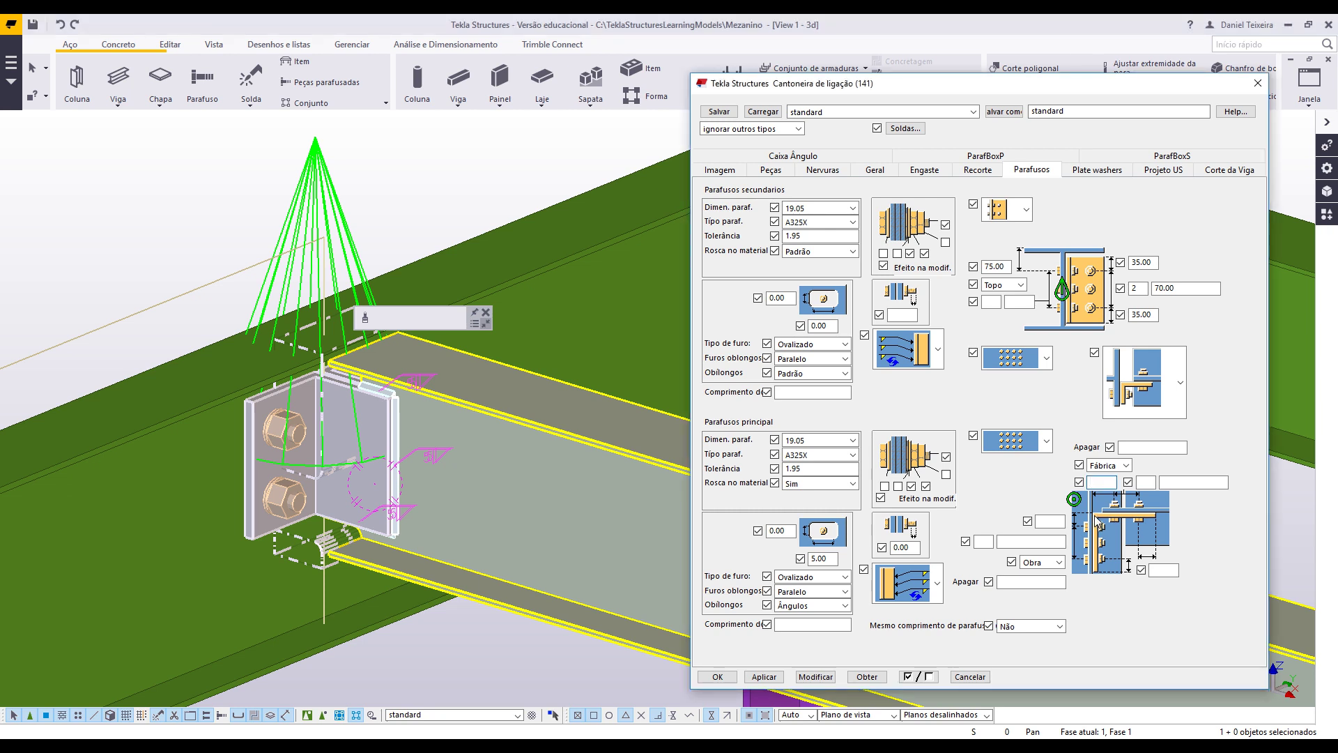
type("55")
left_click(1058, 524)
left_click(822, 680)
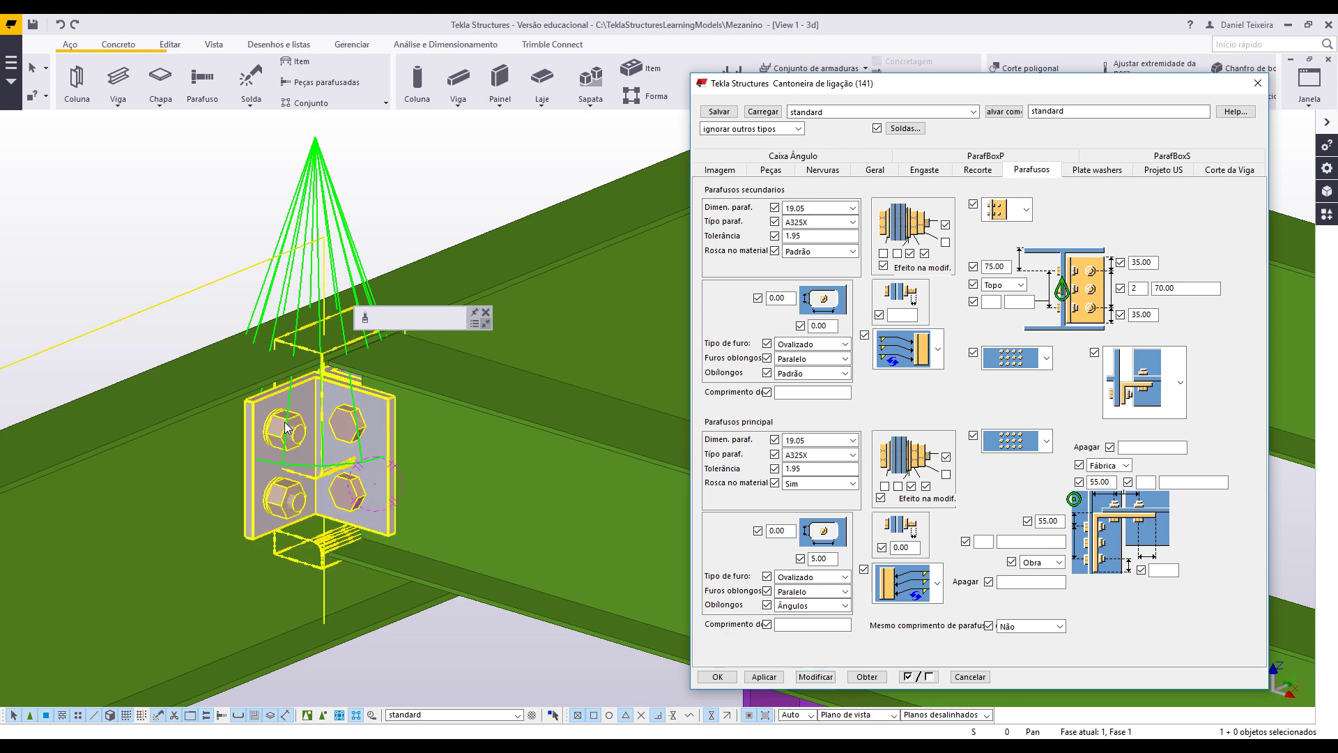
- Change the secondary-beam bolts' assembly type to Obra, apply it to the connection and close its properties
middle_click_drag(393, 541, 496, 506)
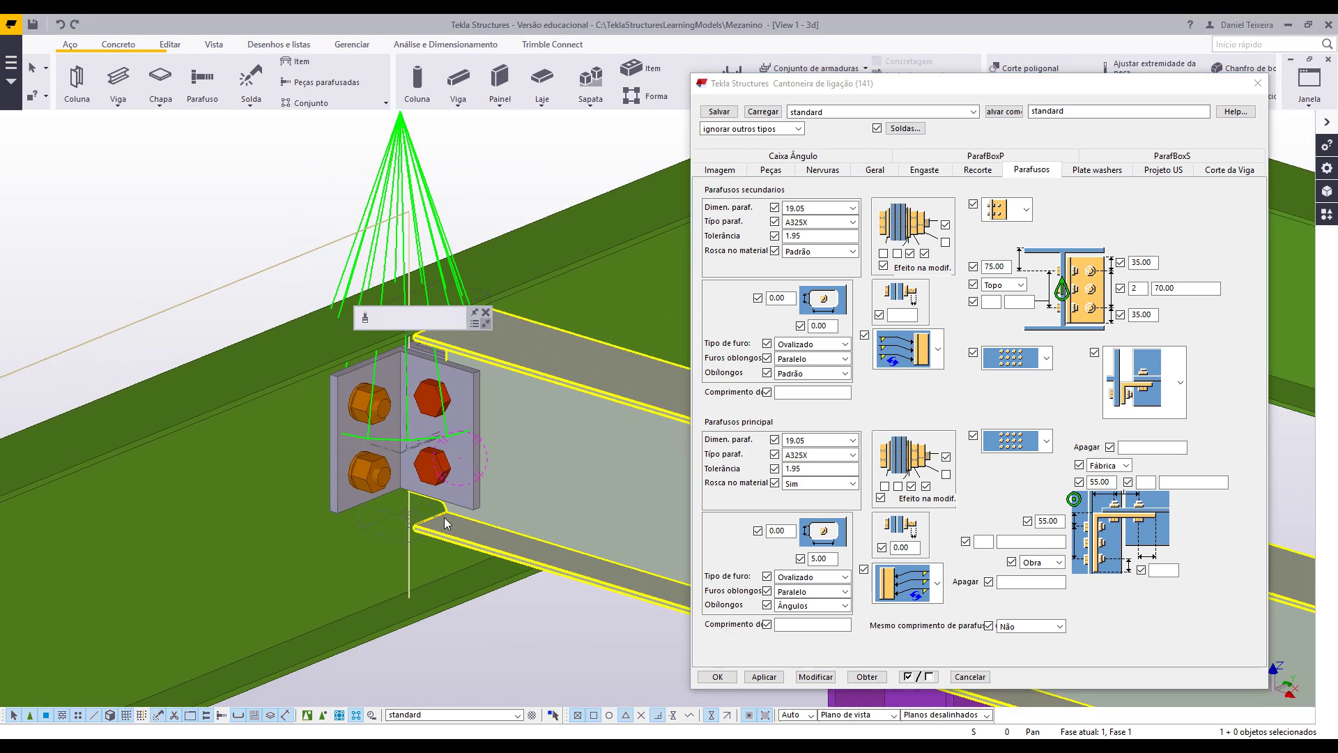
scroll(445, 517, "up", 3)
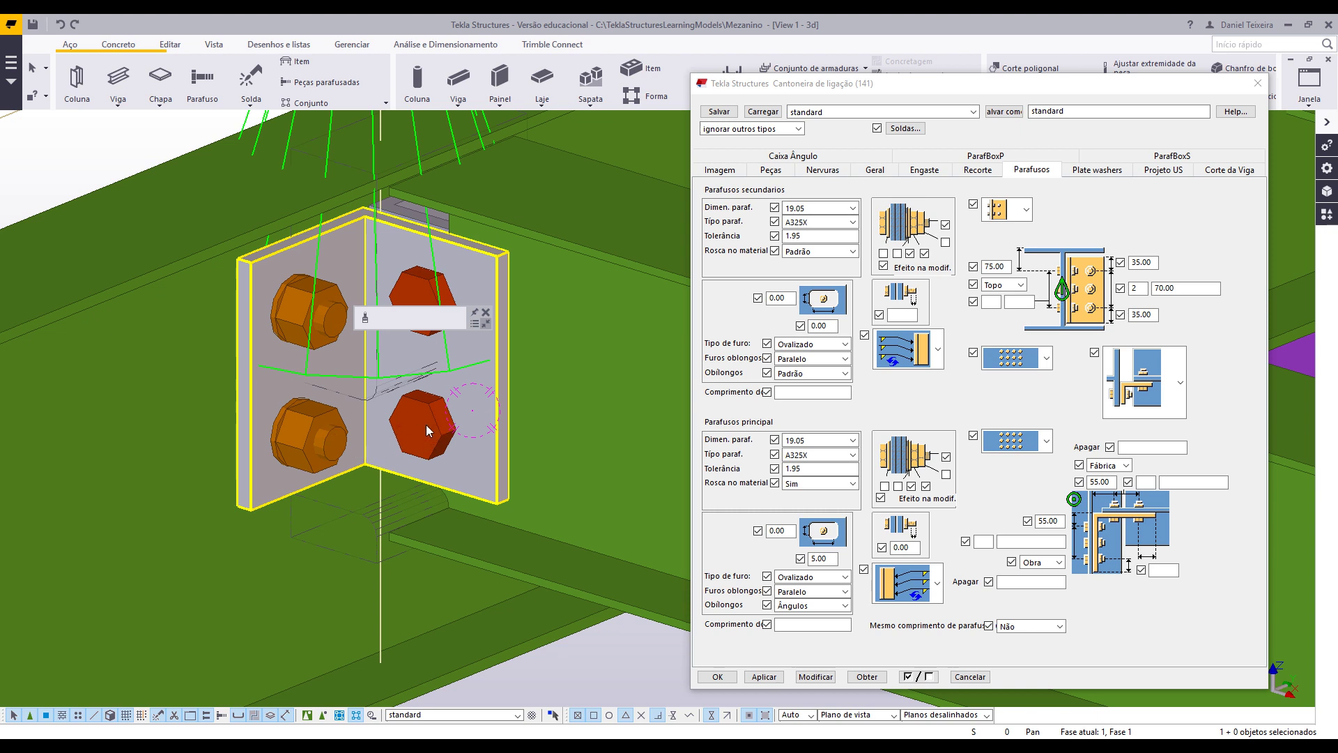
scroll(427, 435, "down", 5)
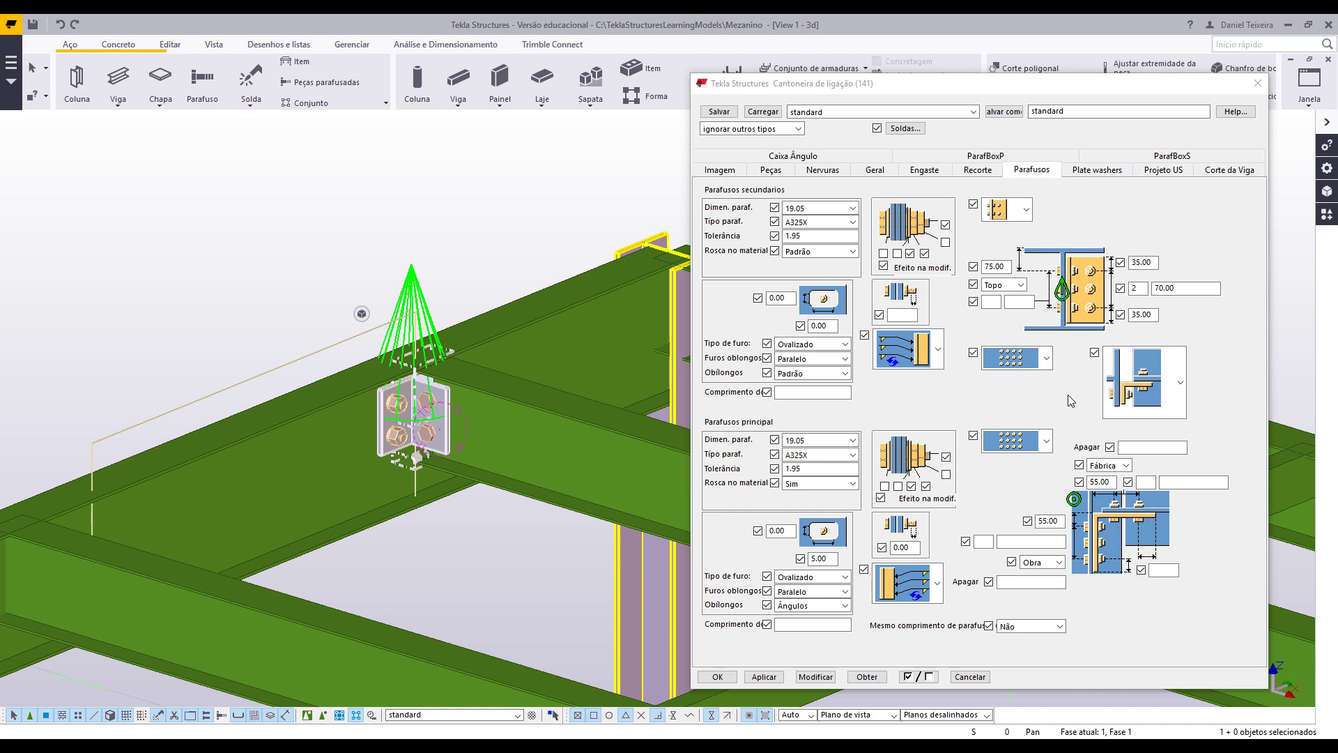
left_click(1127, 465)
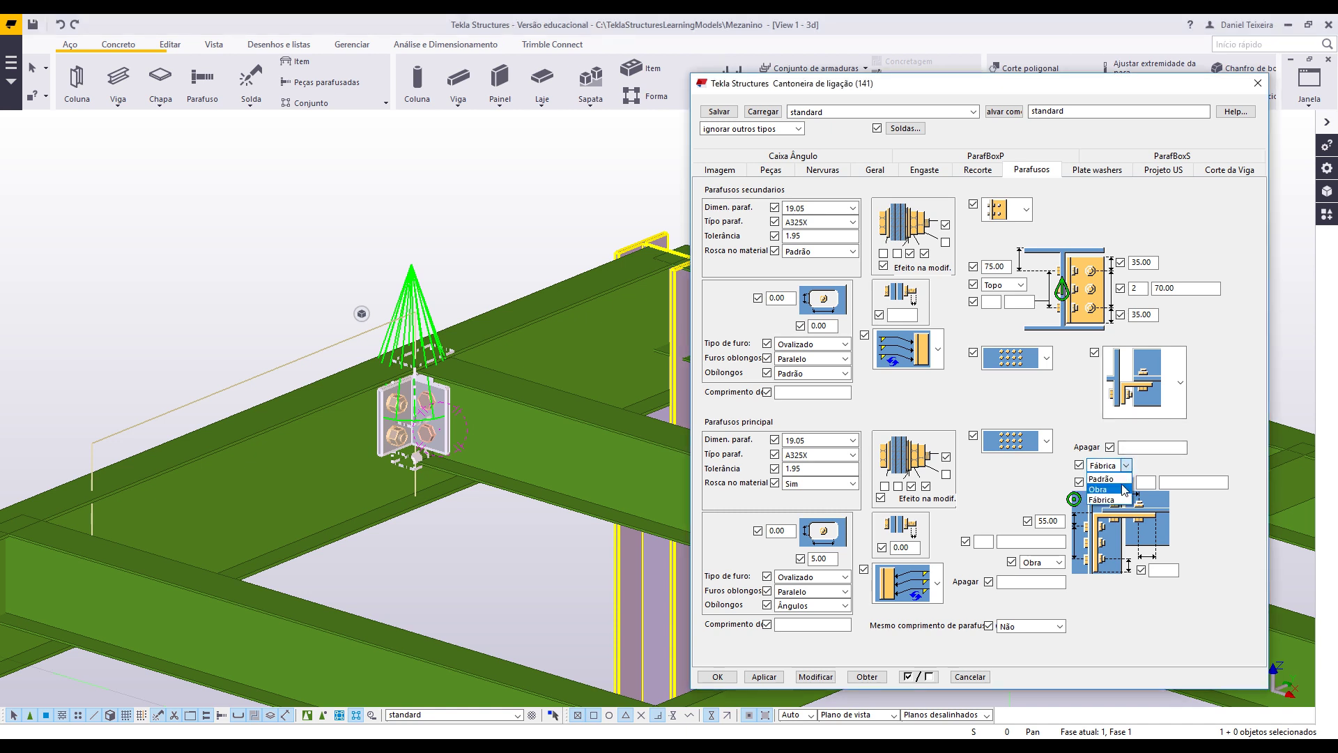
left_click(1124, 490)
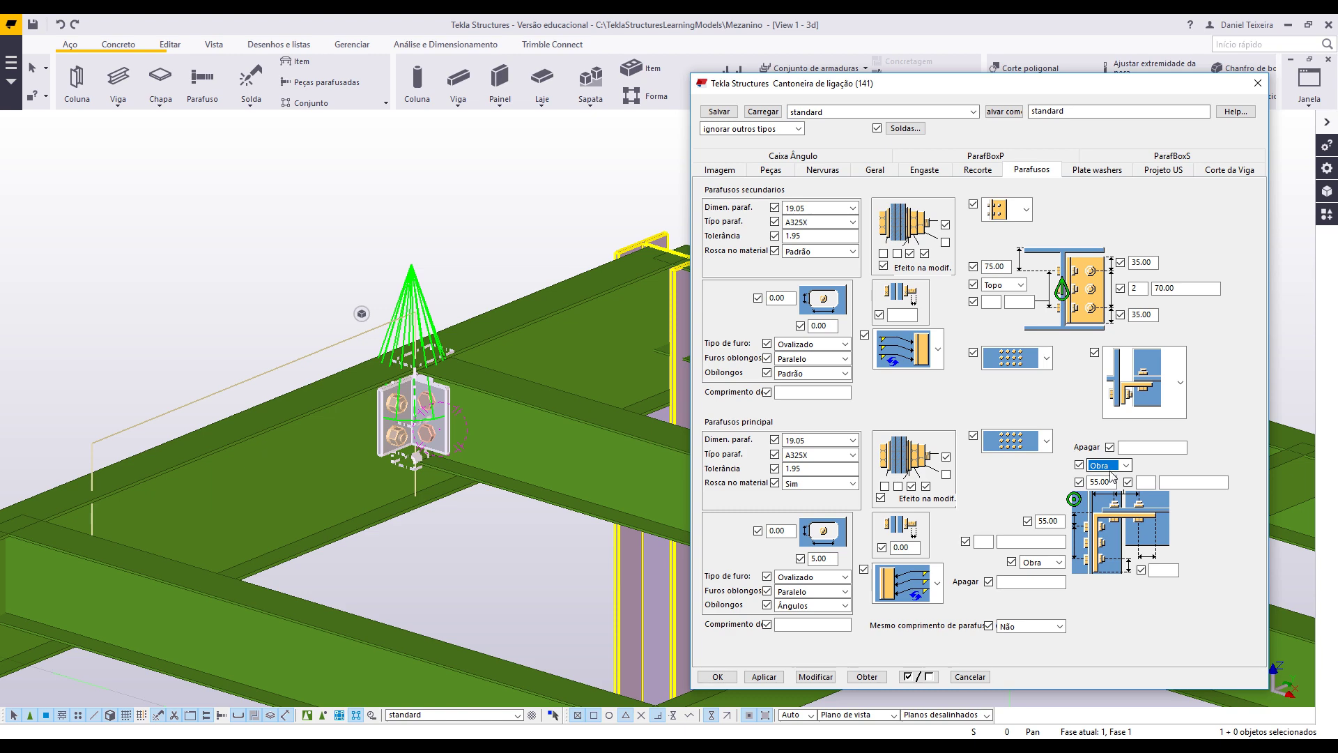
left_click(419, 411)
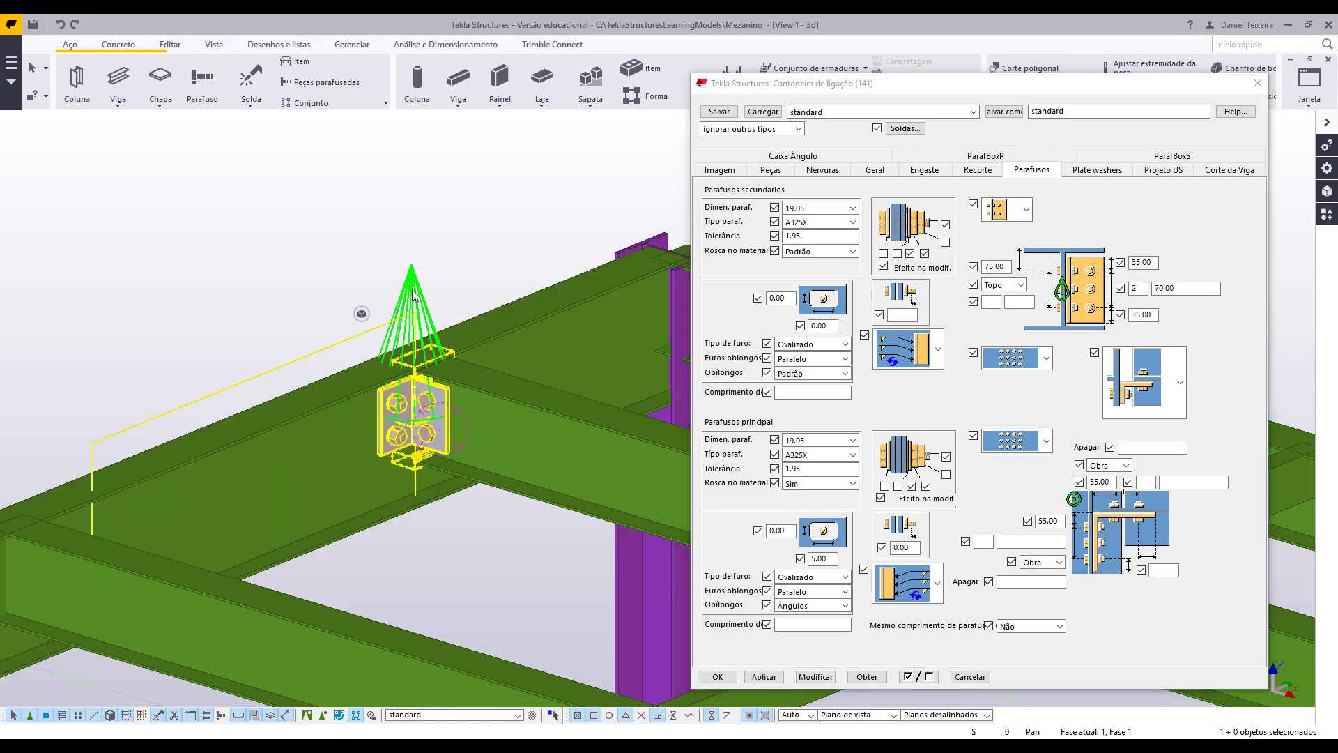
left_click(816, 676)
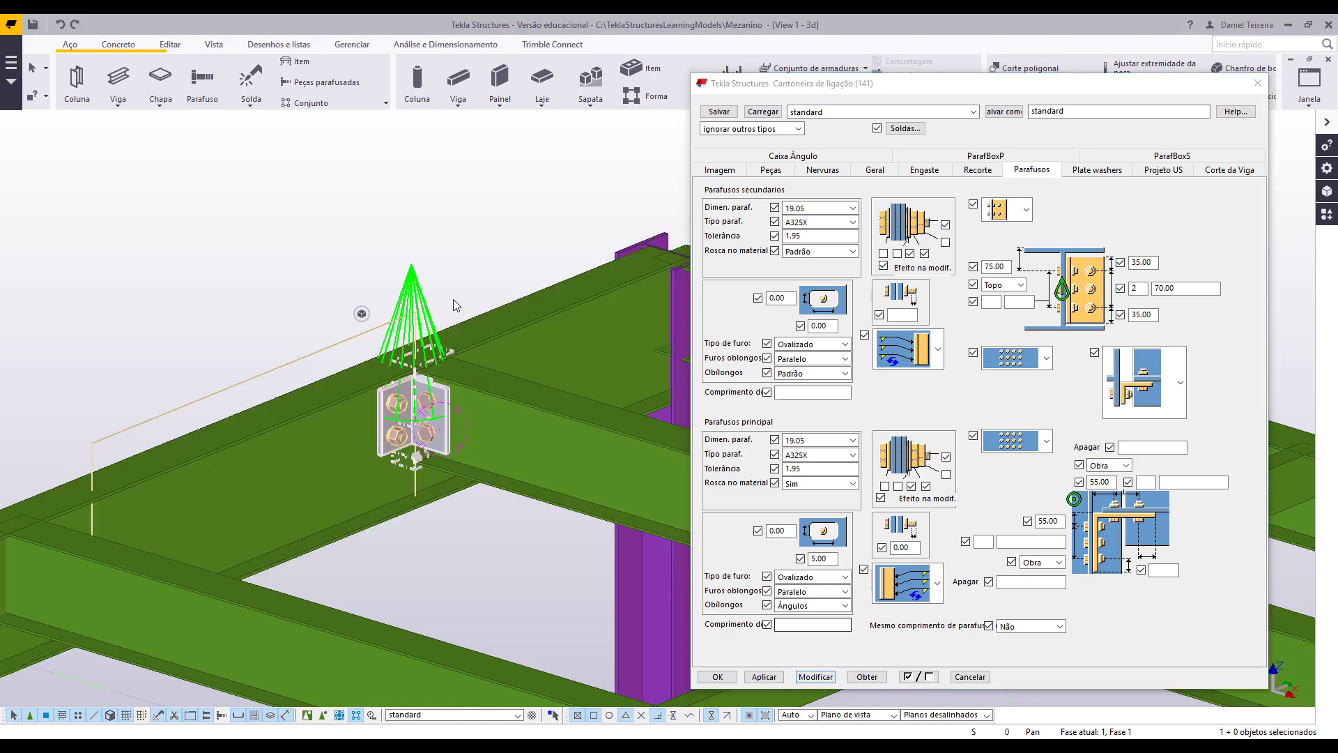
left_click(816, 677)
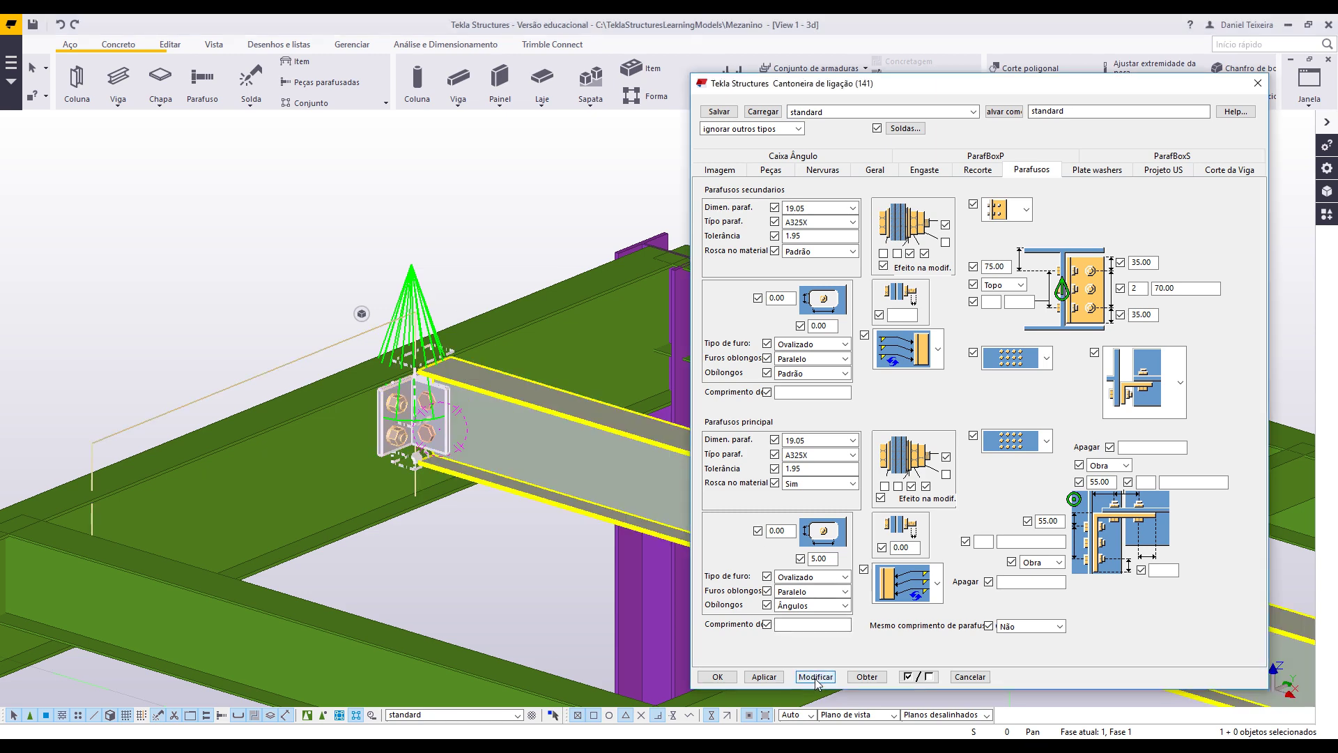
left_click(718, 676)
- Reopen the connection's properties with its stored values and save them as the settings file W200
scroll(357, 422, "up", 5)
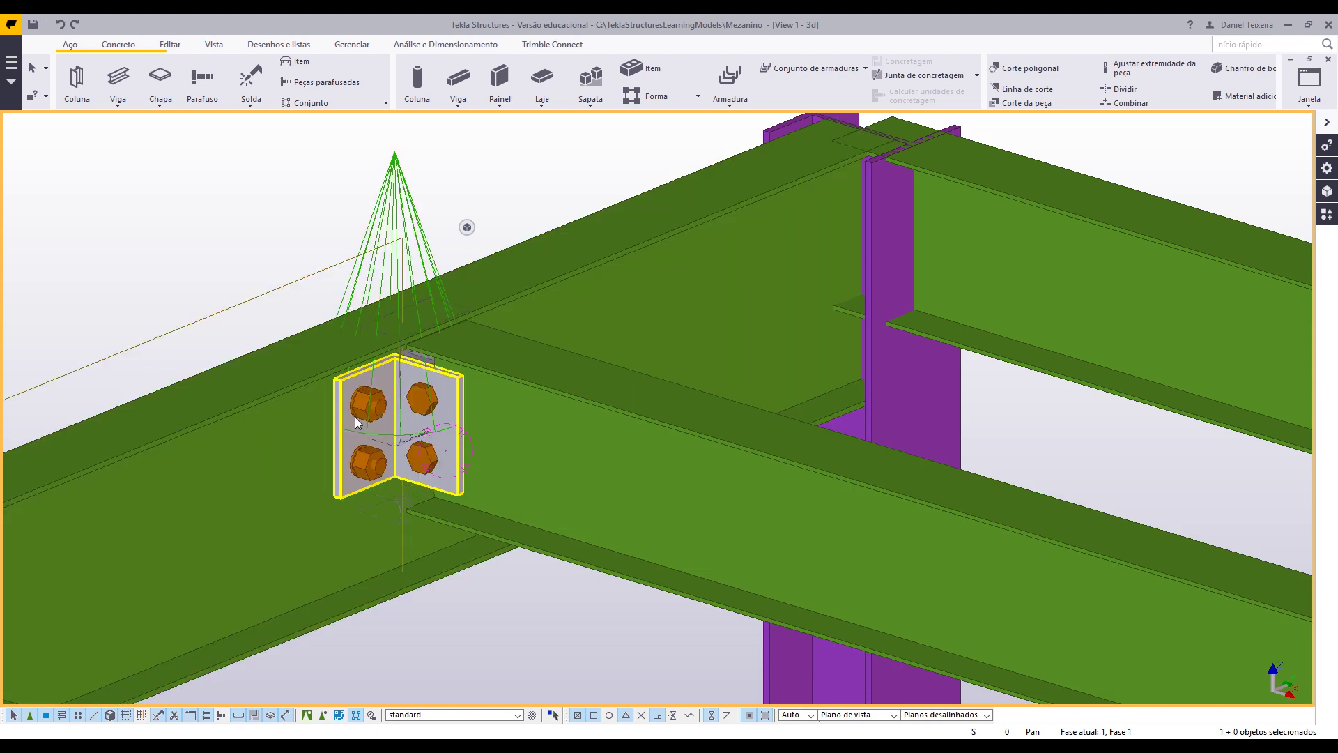
left_click(470, 450)
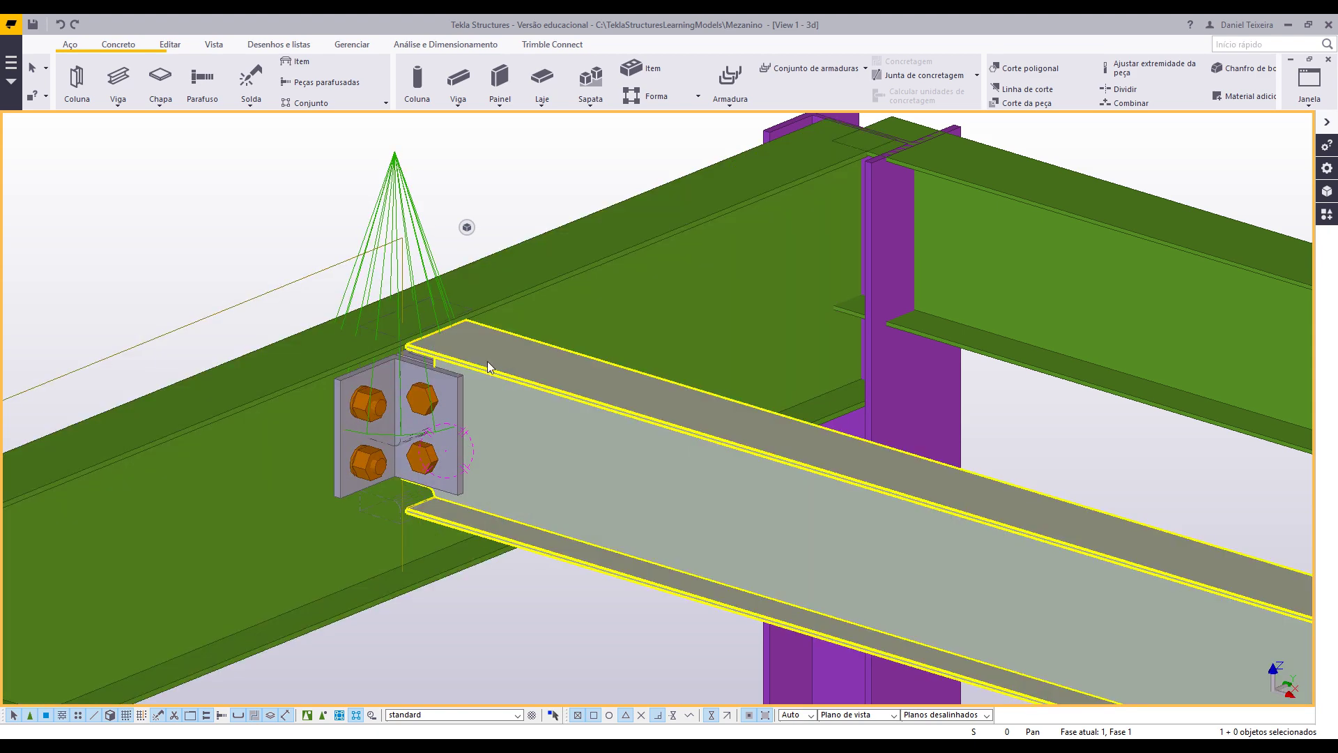
left_click(405, 202)
scroll(404, 202, "down", 5)
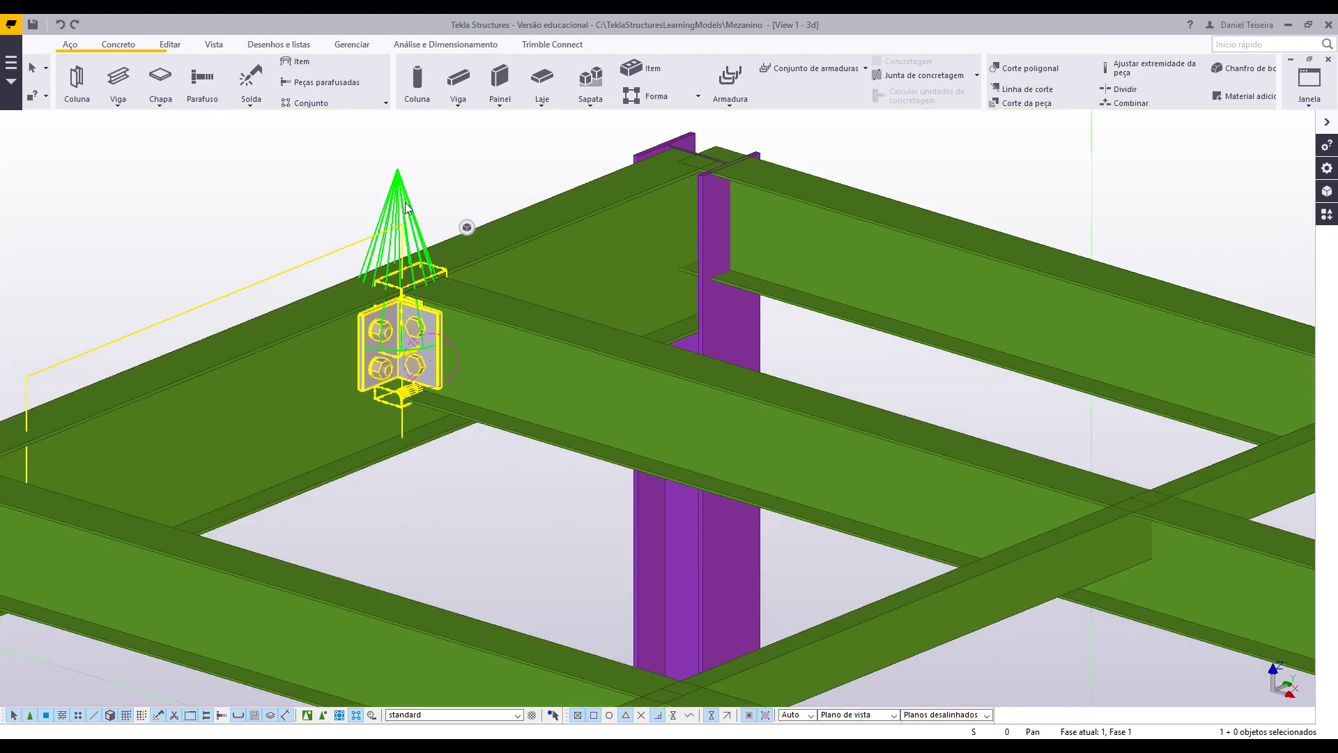
double_click(407, 207)
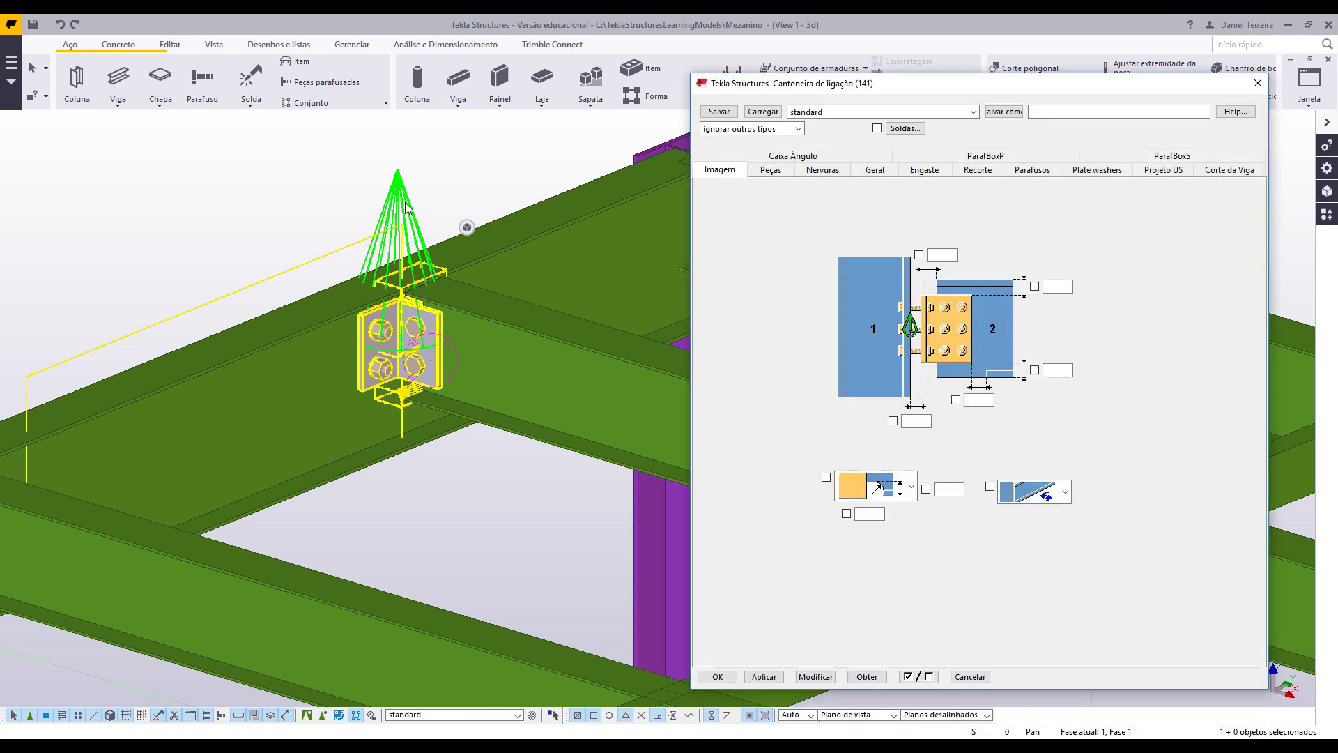
left_click(454, 215)
double_click(1049, 111)
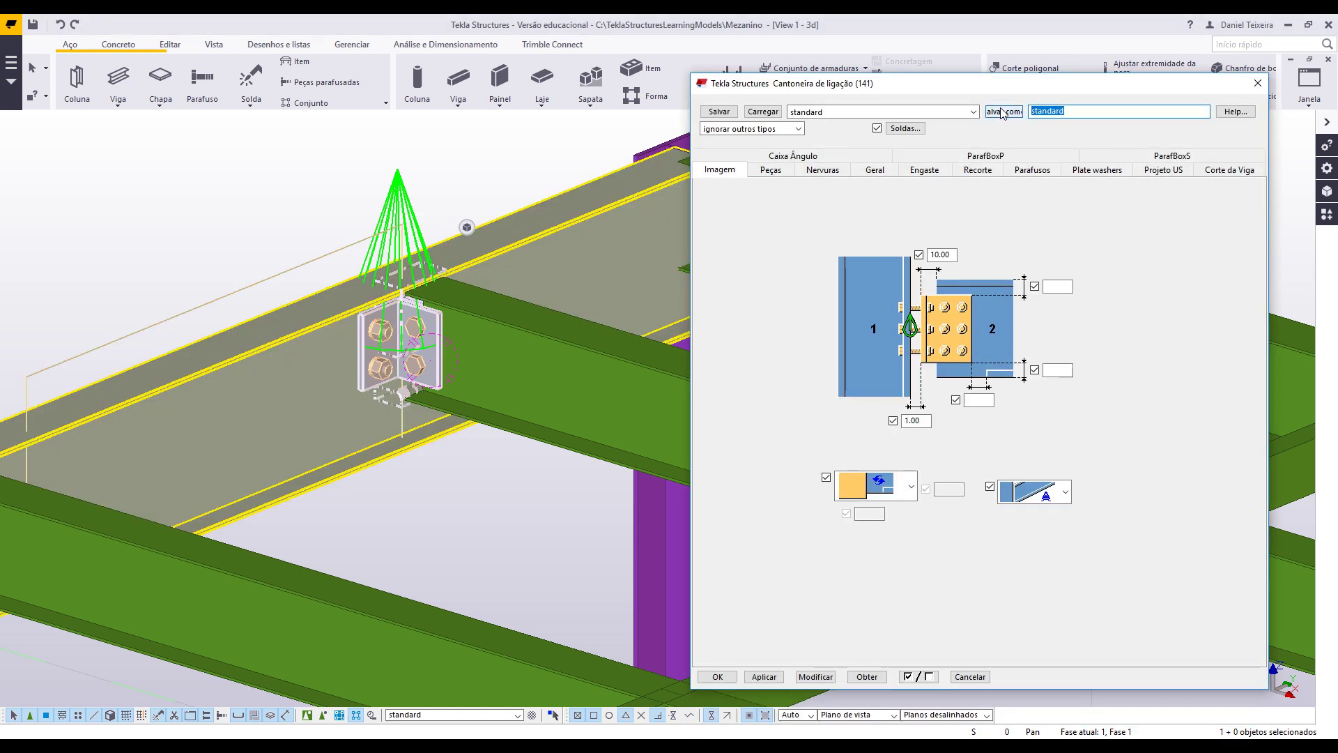
type("W200")
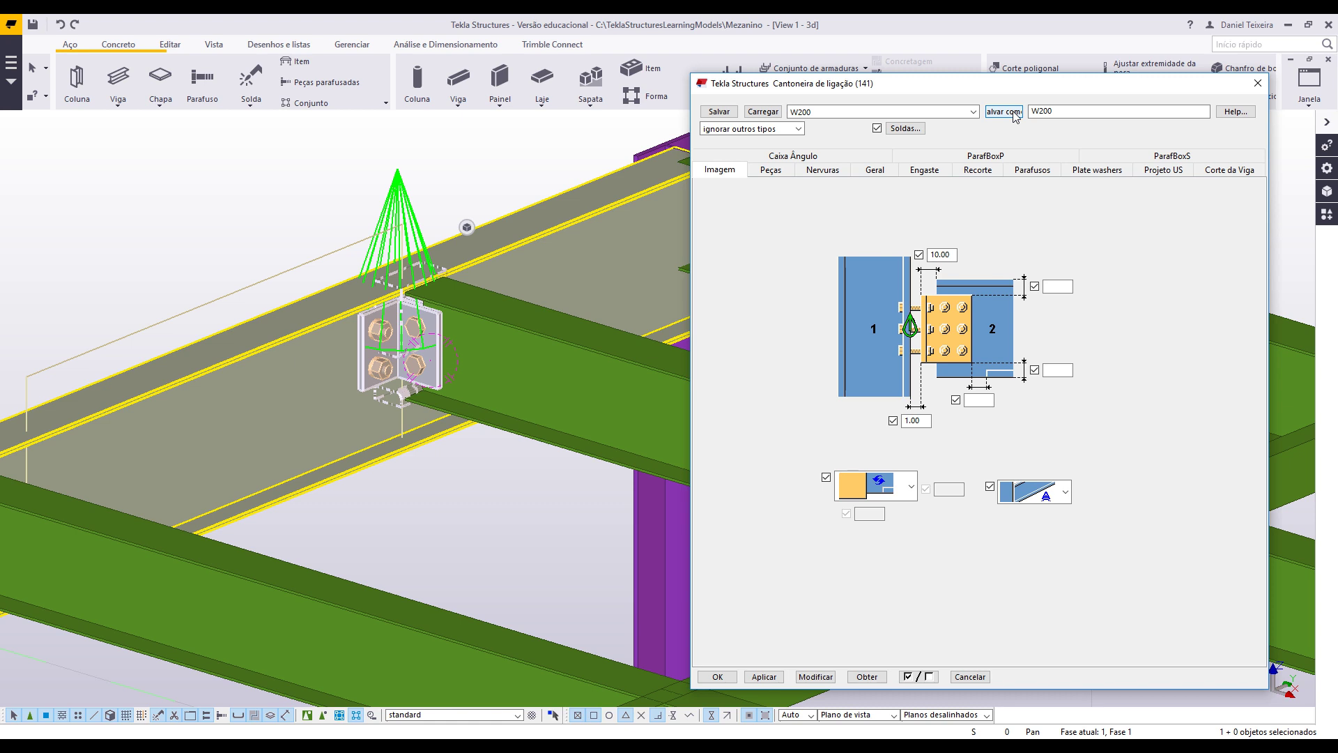
- Load the standard settings file back into the Cantoneira de ligação (141) properties and confirm them
left_click(842, 113)
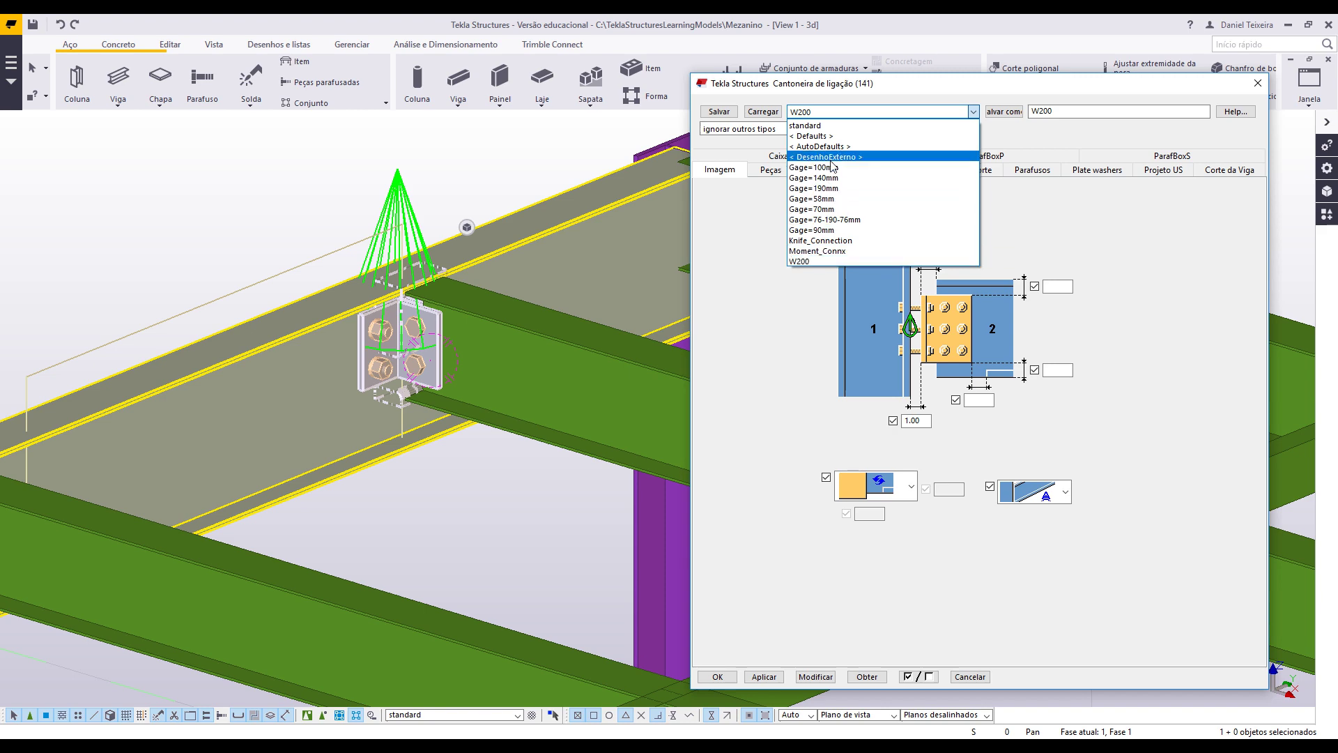
left_click(265, 180)
scroll(273, 186, "down", 3)
middle_click_drag(123, 224, 352, 195)
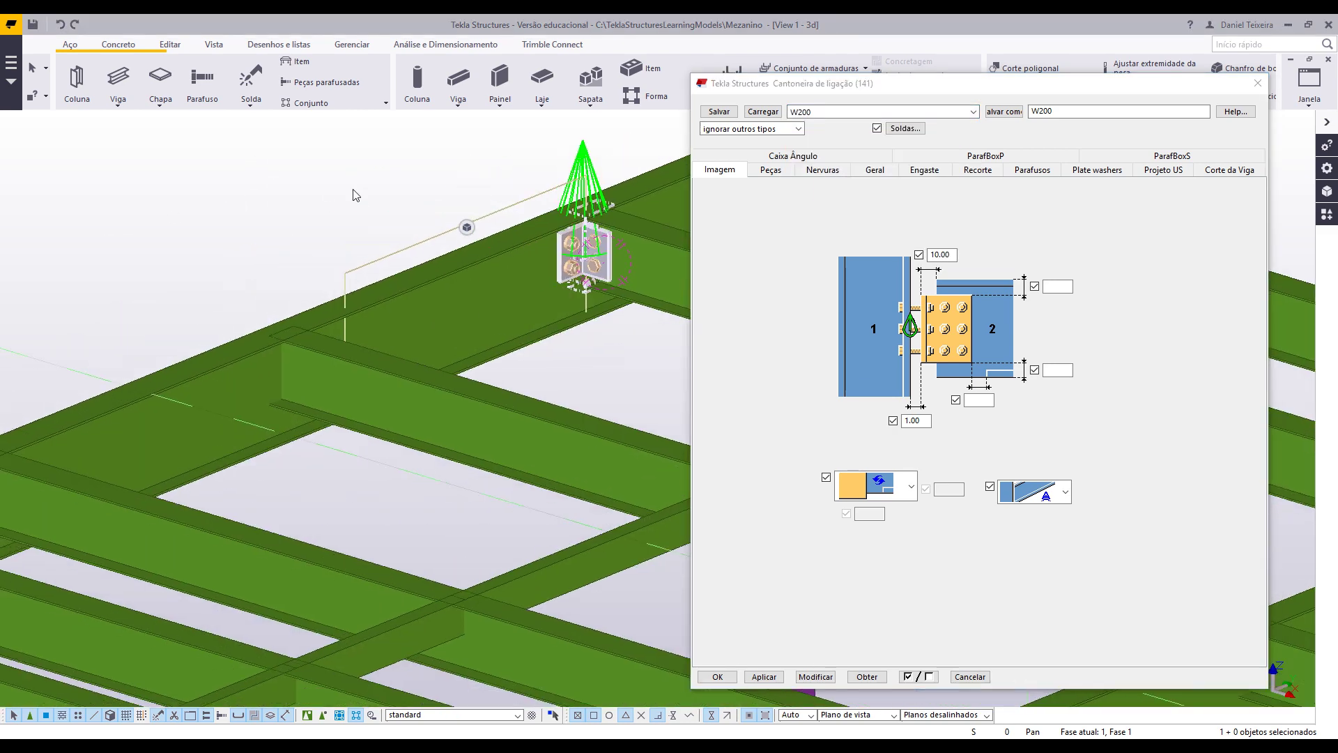
left_click(817, 113)
left_click(817, 113)
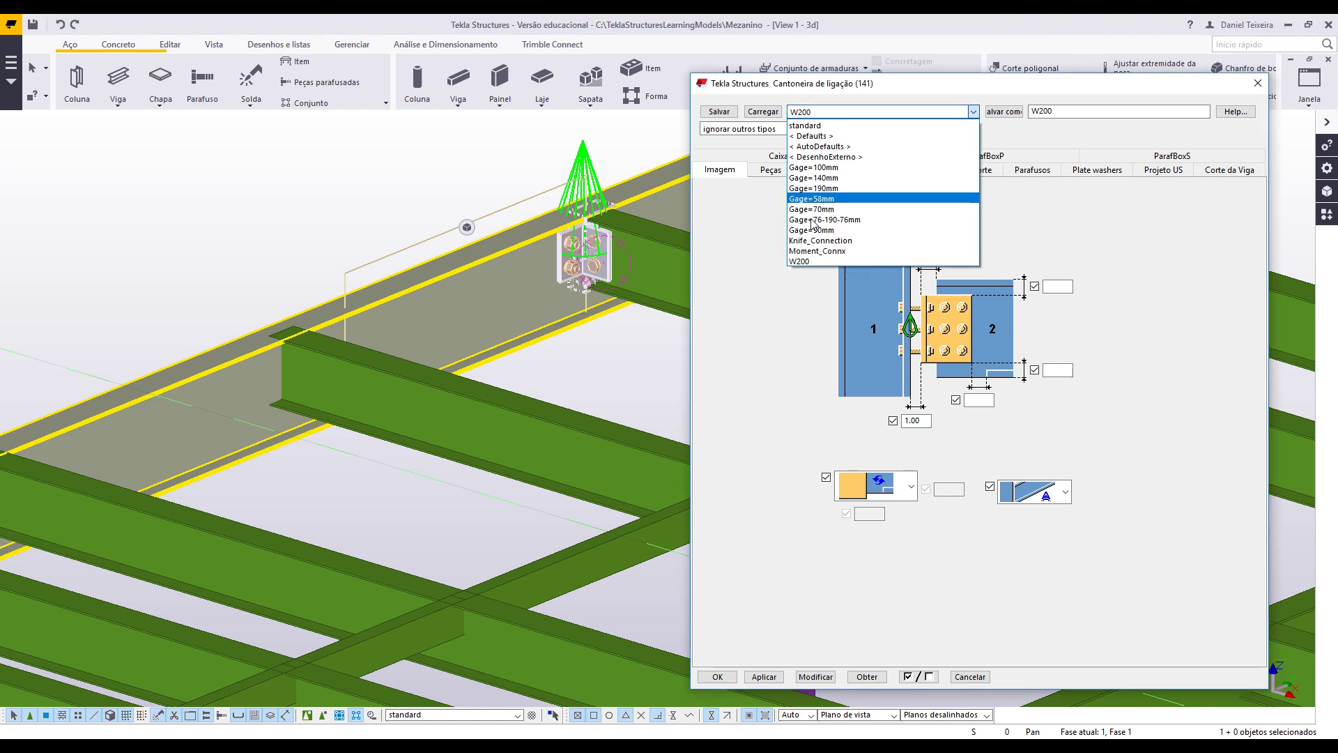
left_click(805, 125)
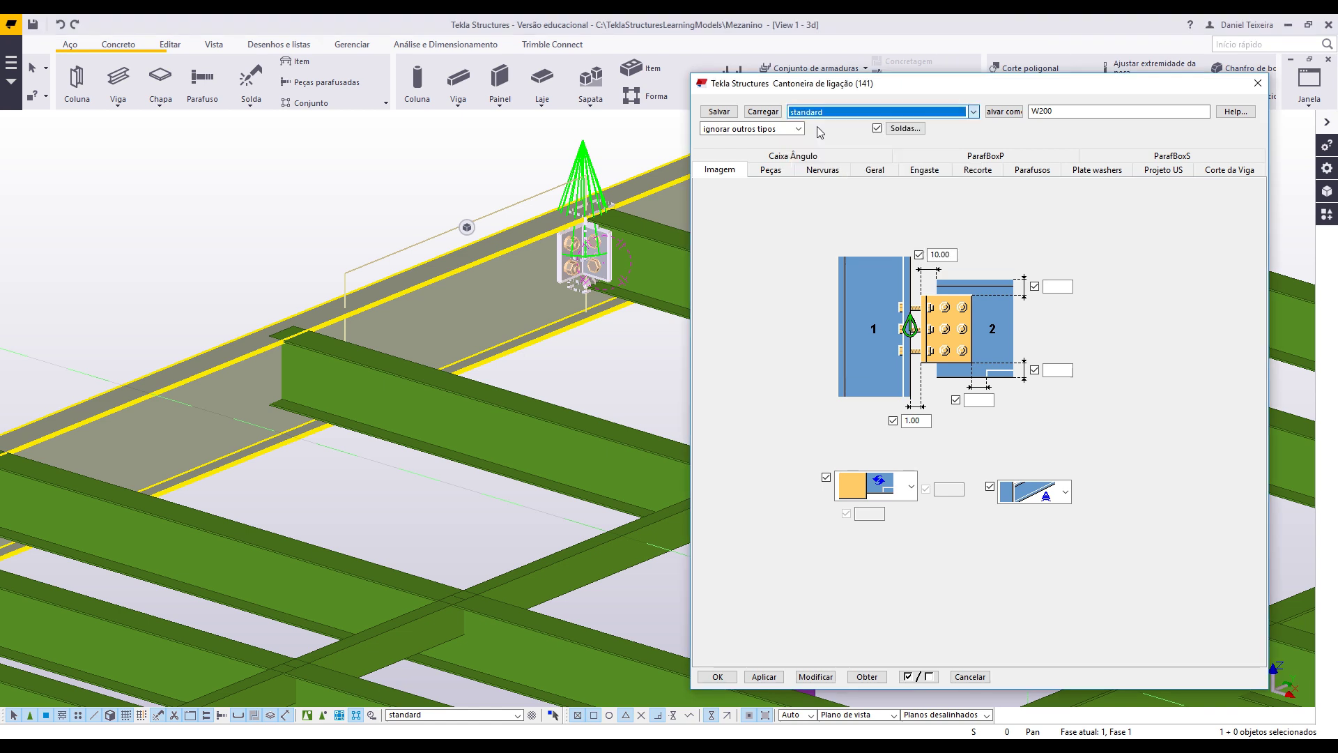
left_click(768, 115)
middle_click_drag(196, 275, 265, 212)
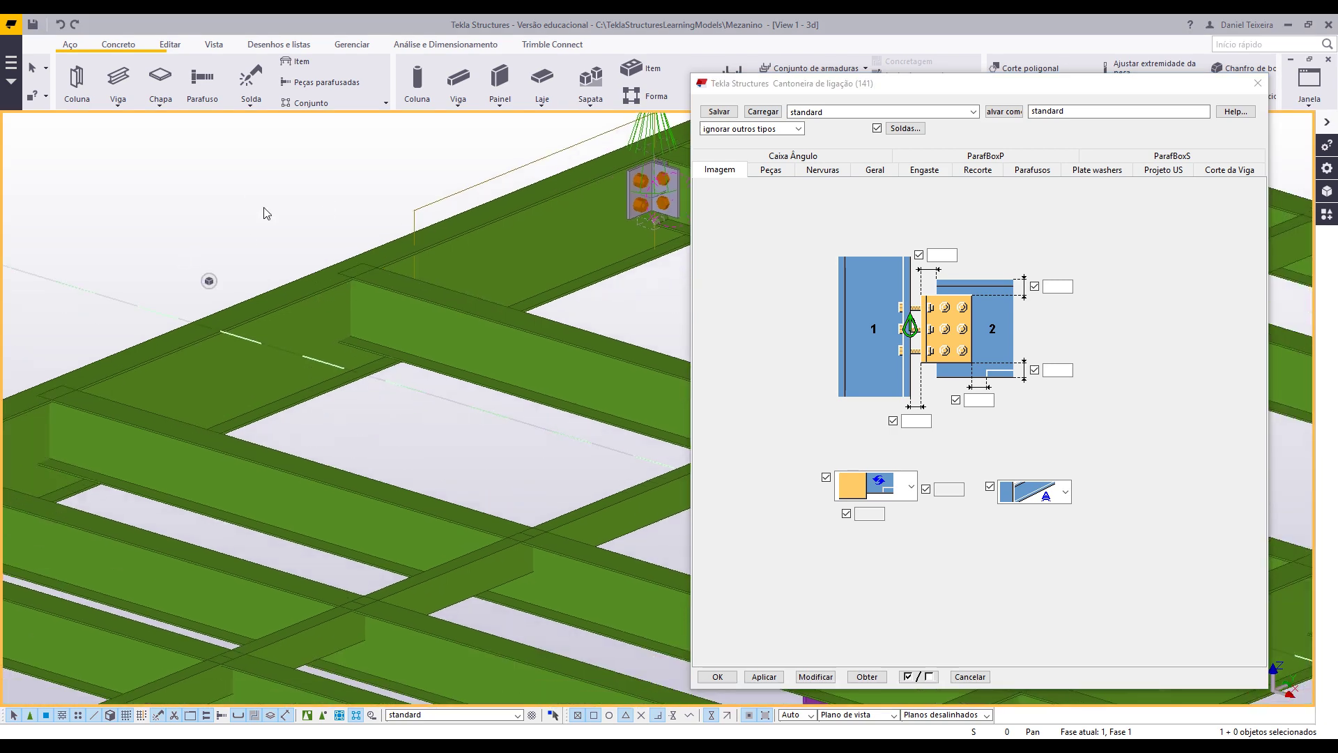
left_click(813, 676)
left_click(721, 679)
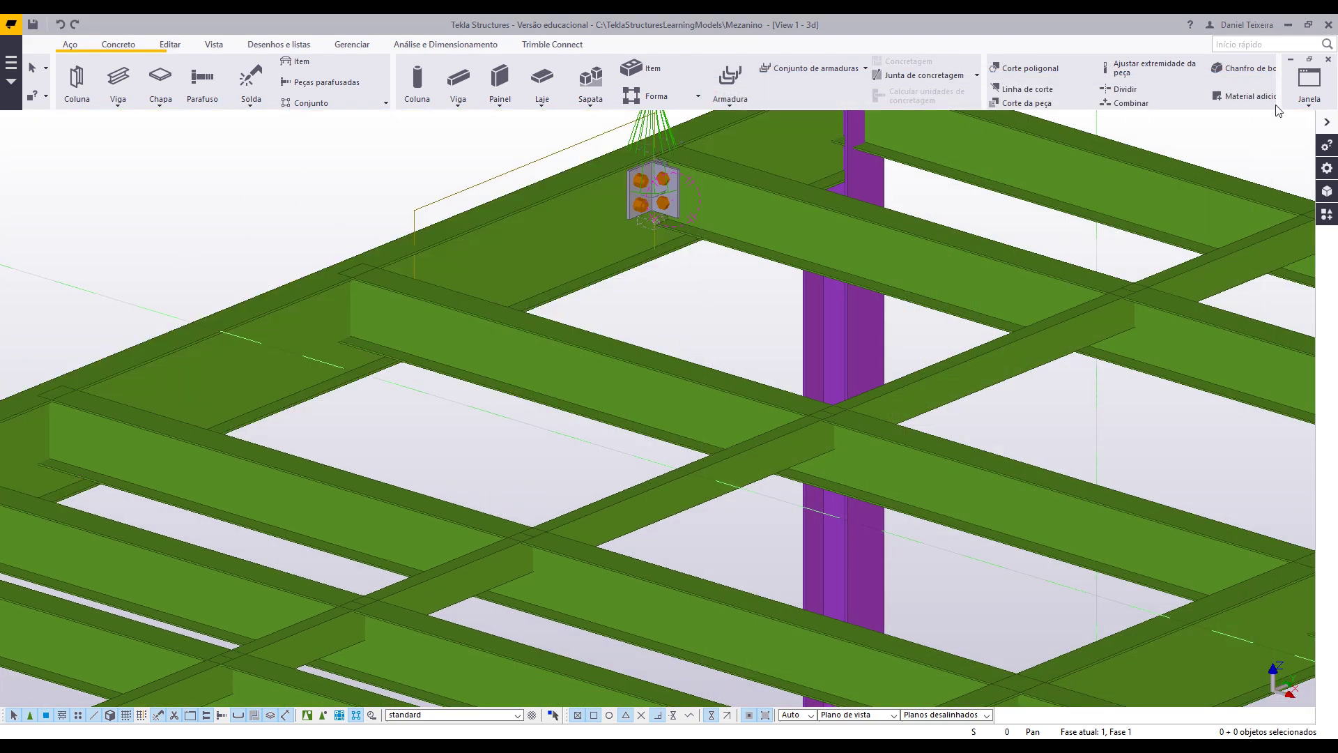
- Find Cantoneira de ligação (141) in Aplicações e componentes and place it between the edge beam and the next secondary beam
left_click(1301, 45)
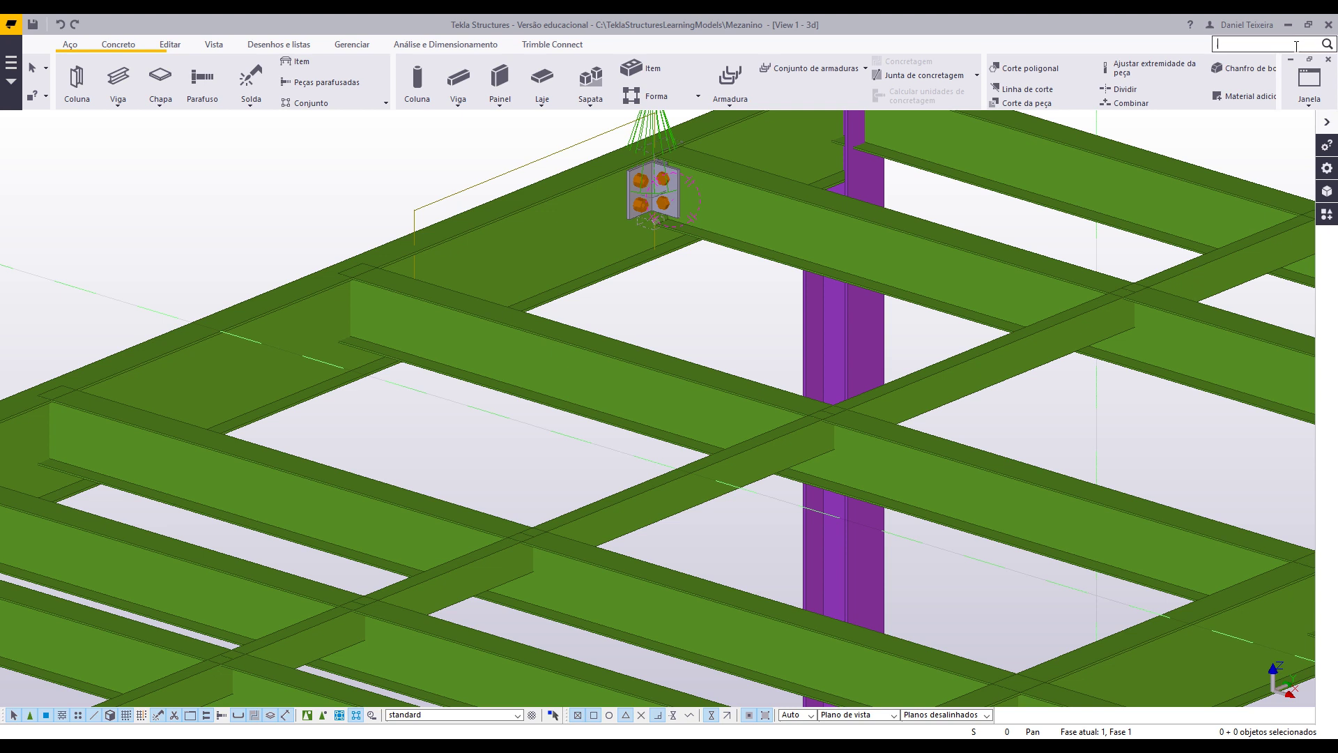
type("COMPONENT")
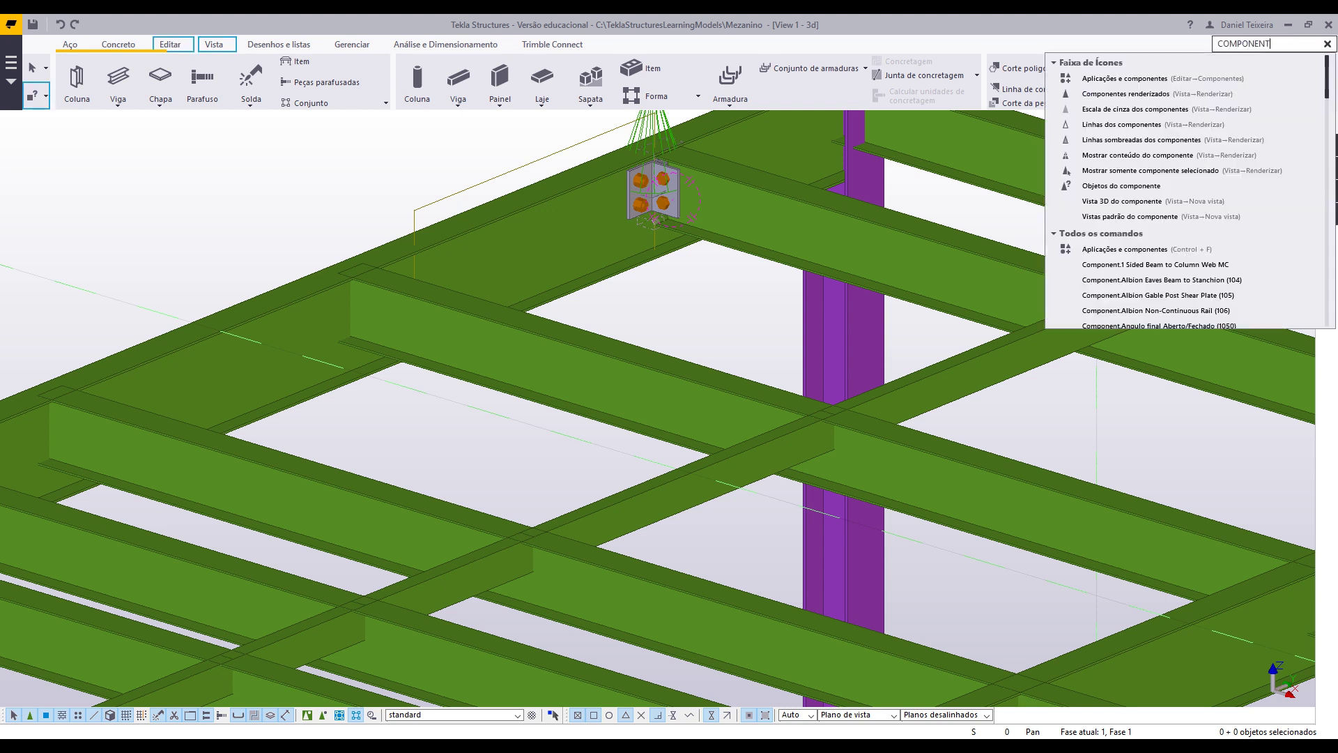
left_click(1156, 76)
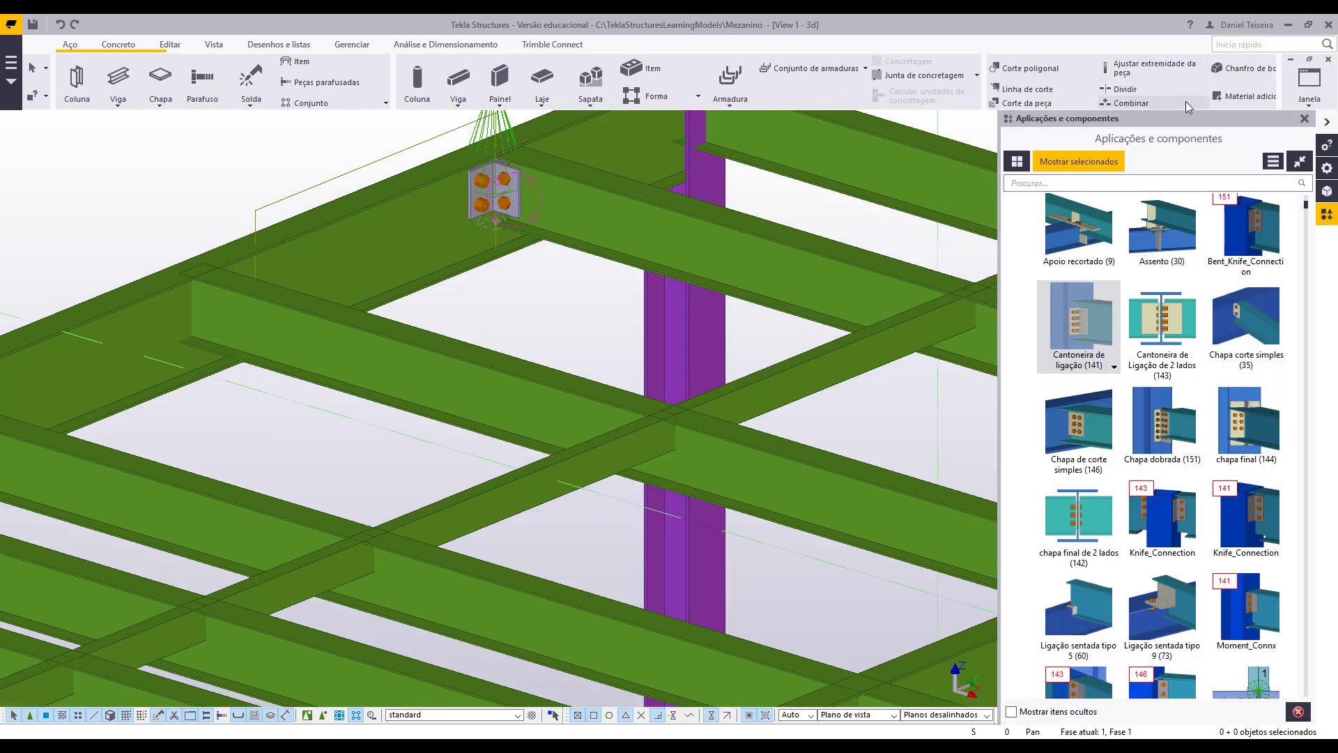
left_click(1089, 323)
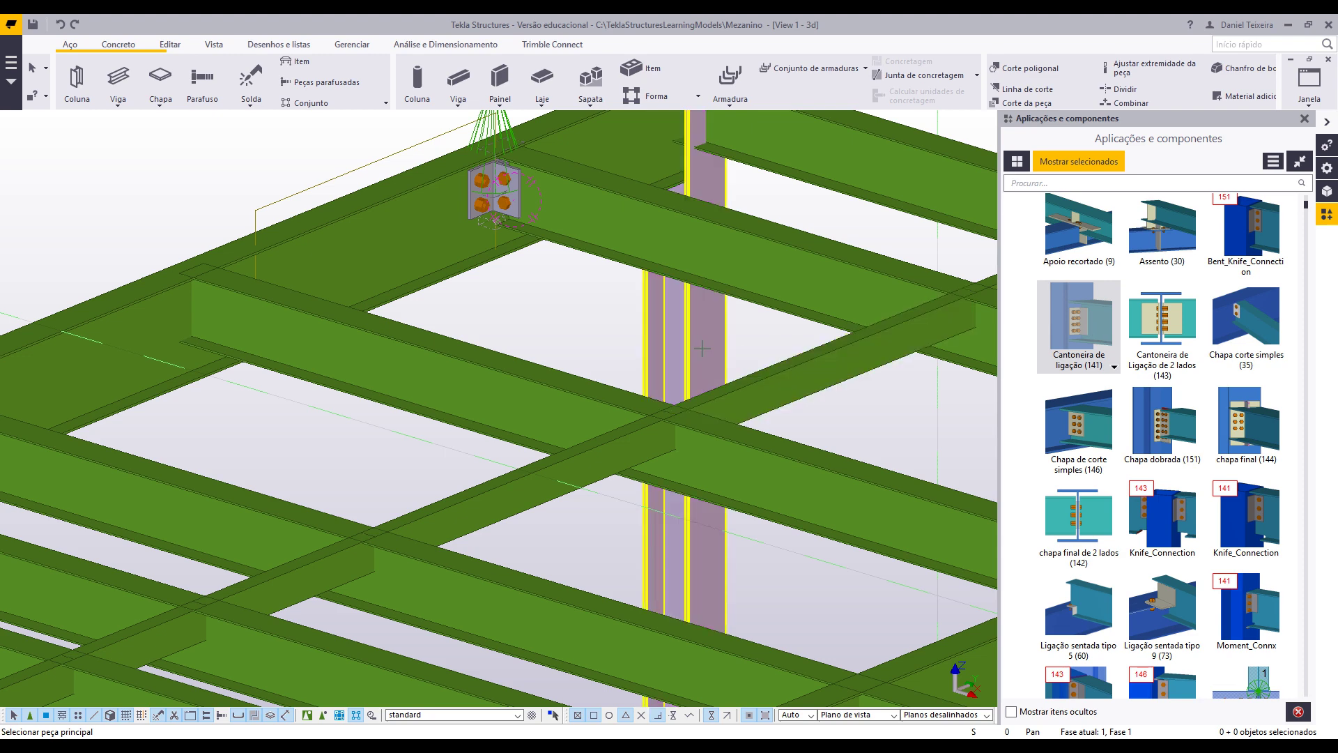
middle_click_drag(504, 349, 741, 394)
left_click(542, 361)
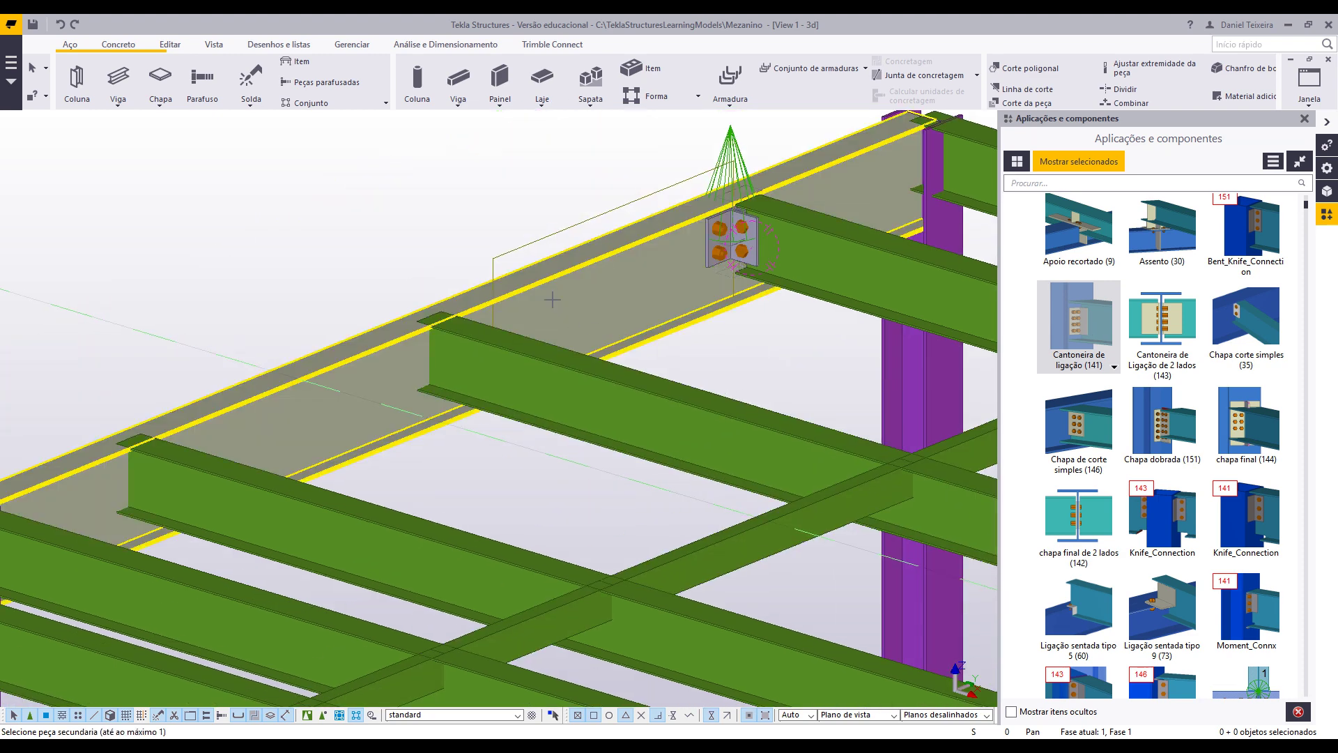
left_click(541, 361)
scroll(432, 366, "up", 4)
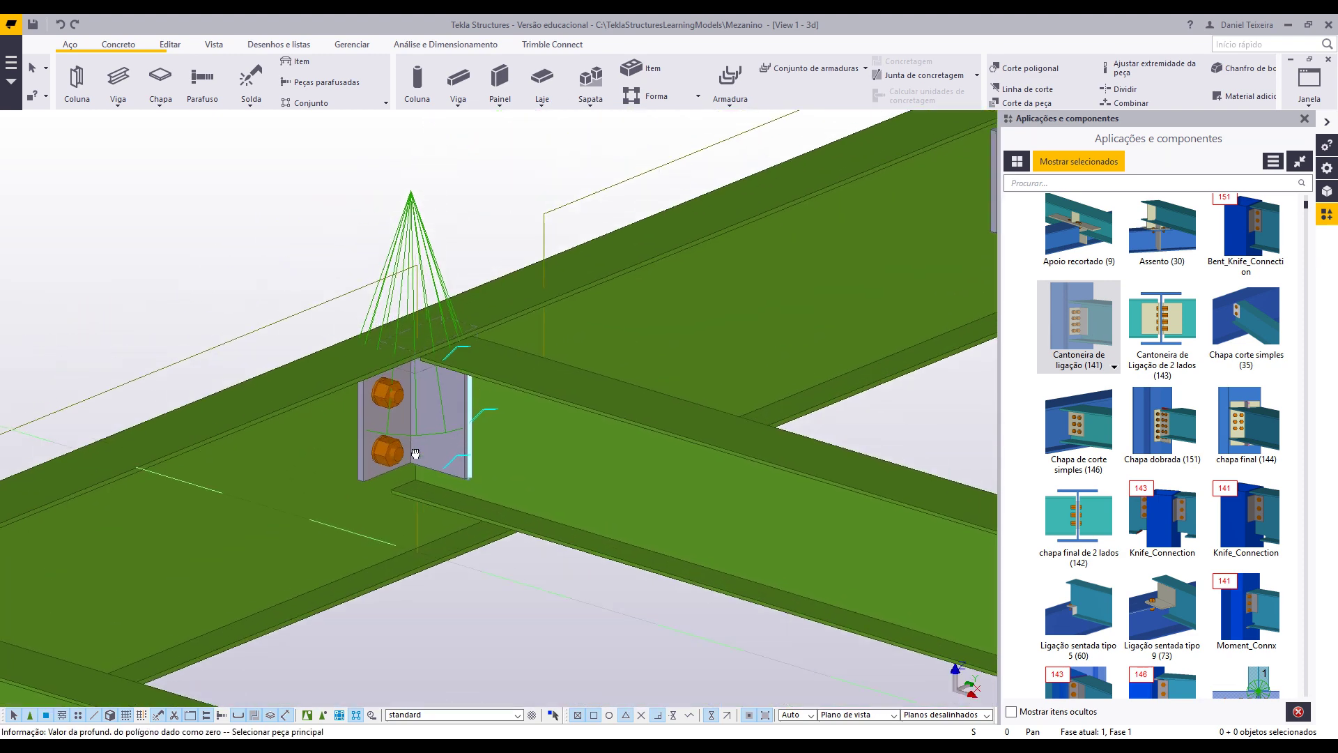
key("Escape")
scroll(475, 272, "down", 4)
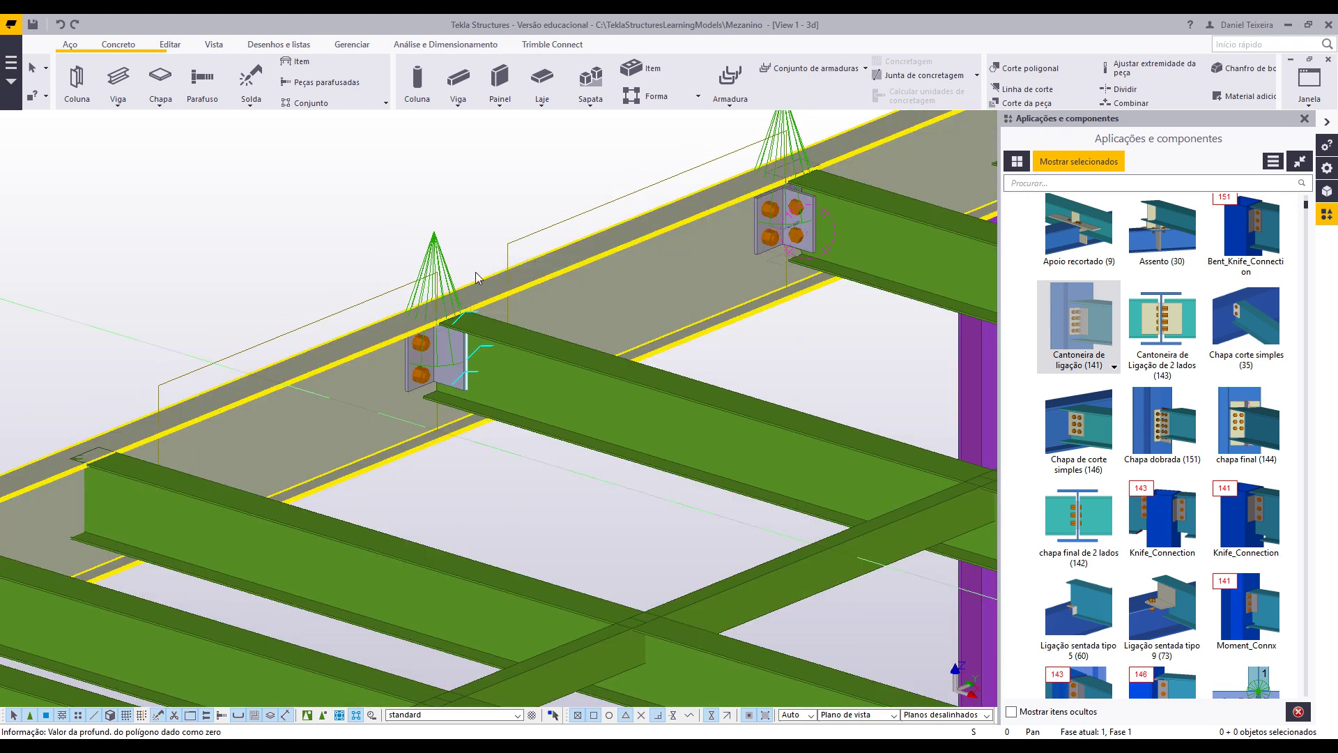
scroll(413, 248, "up", 2)
left_click(382, 251)
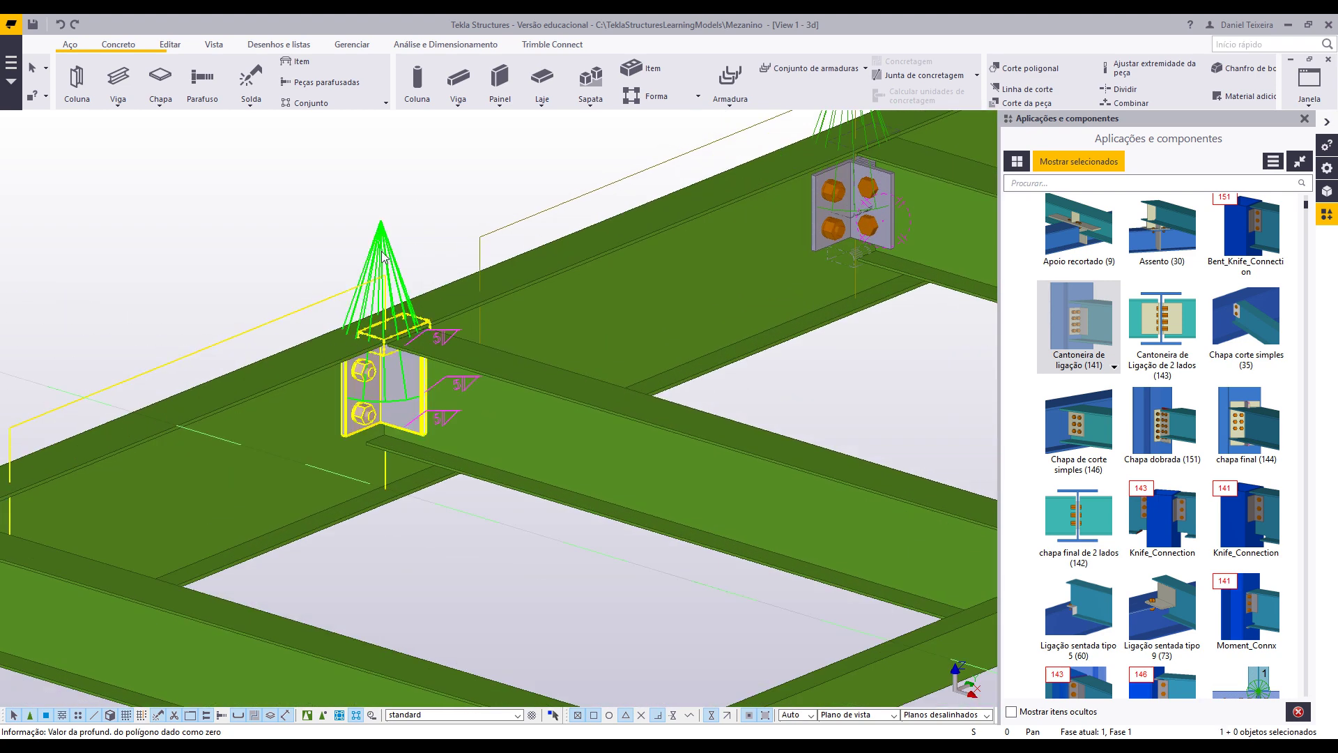
double_click(382, 251)
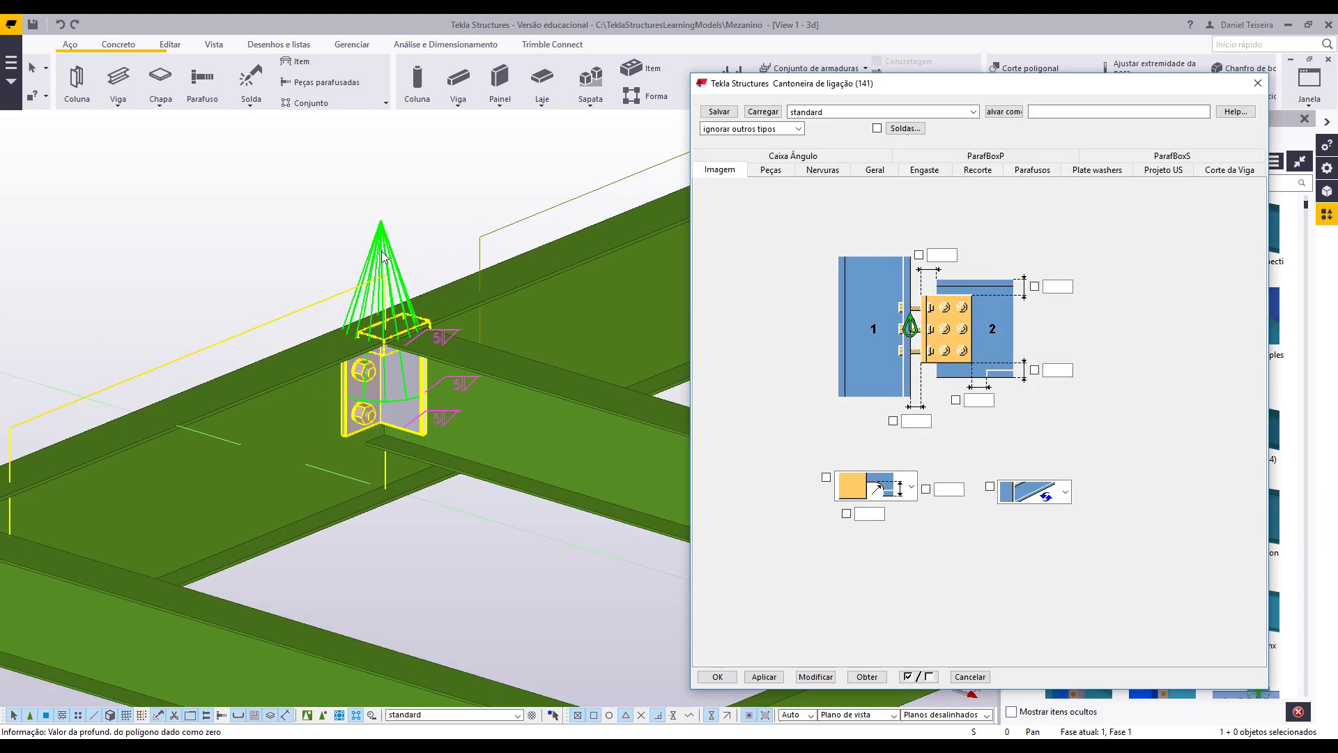
left_click(959, 112)
left_click(811, 264)
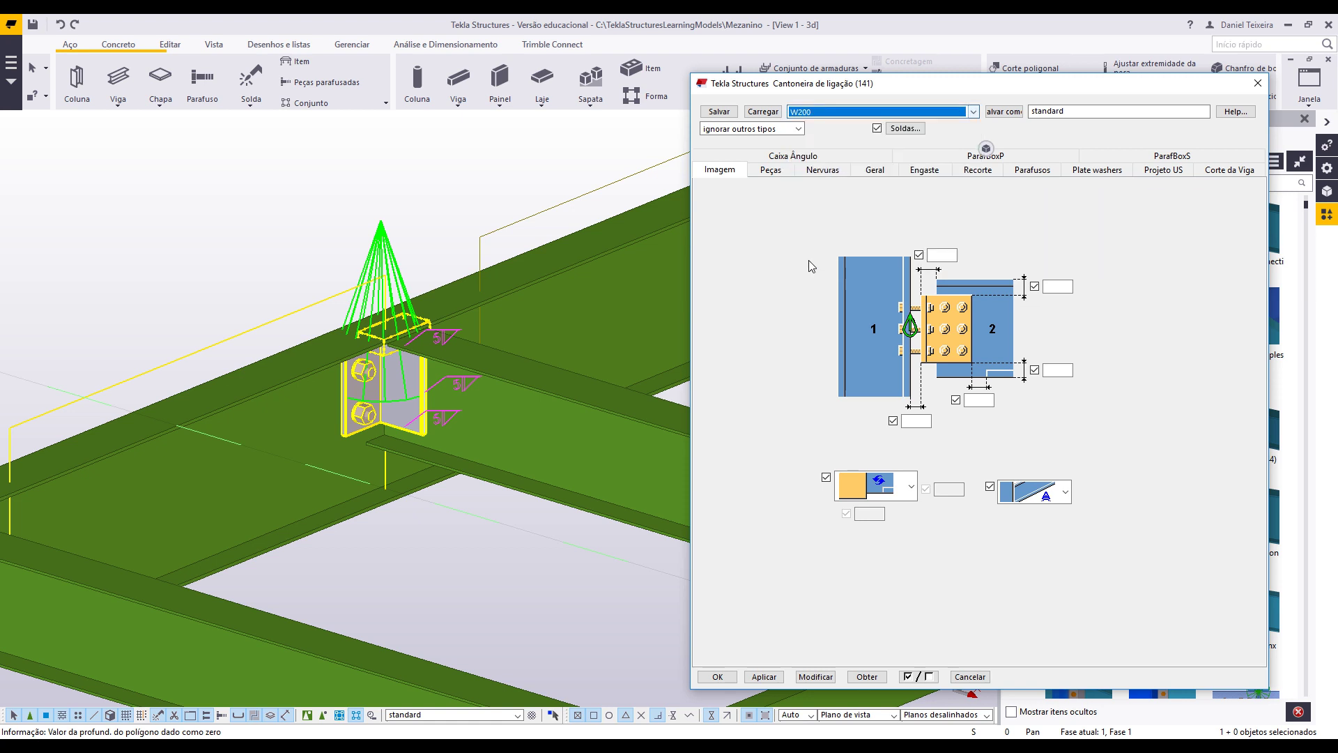
left_click(770, 113)
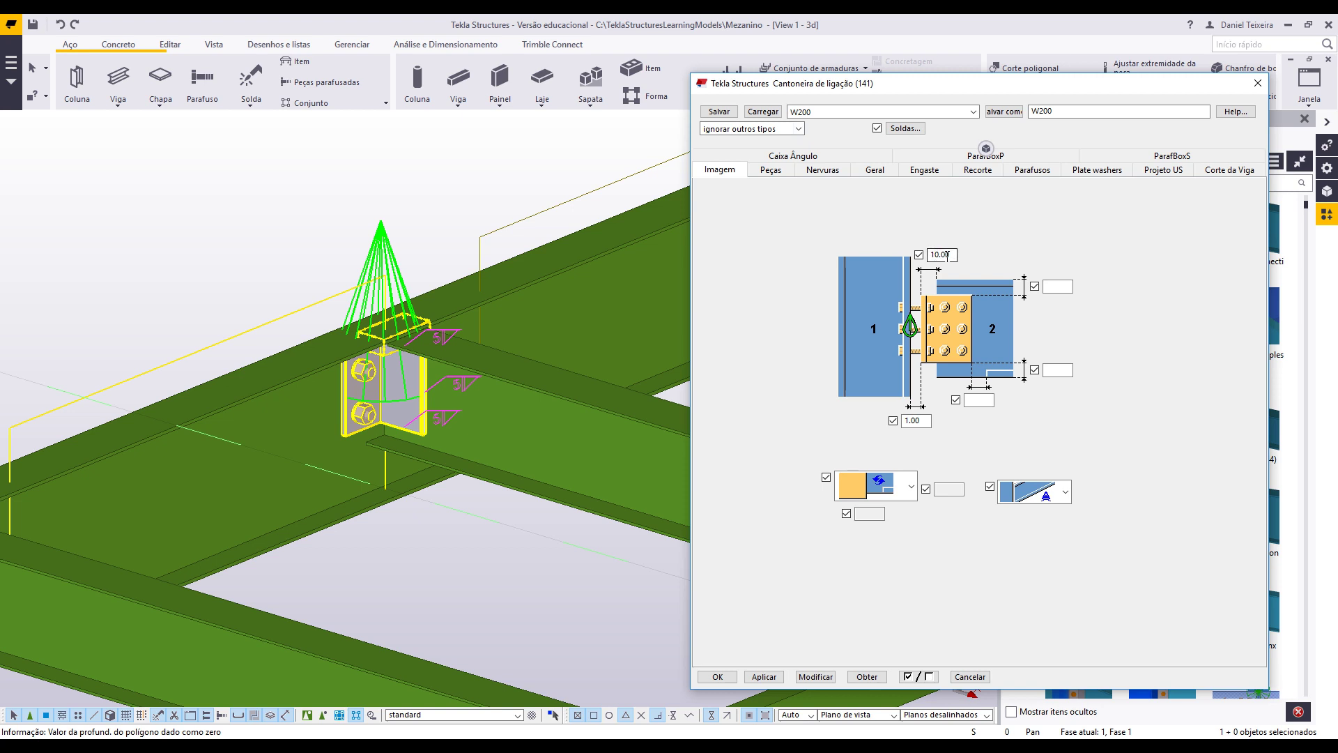
double_click(913, 421)
left_click(417, 168)
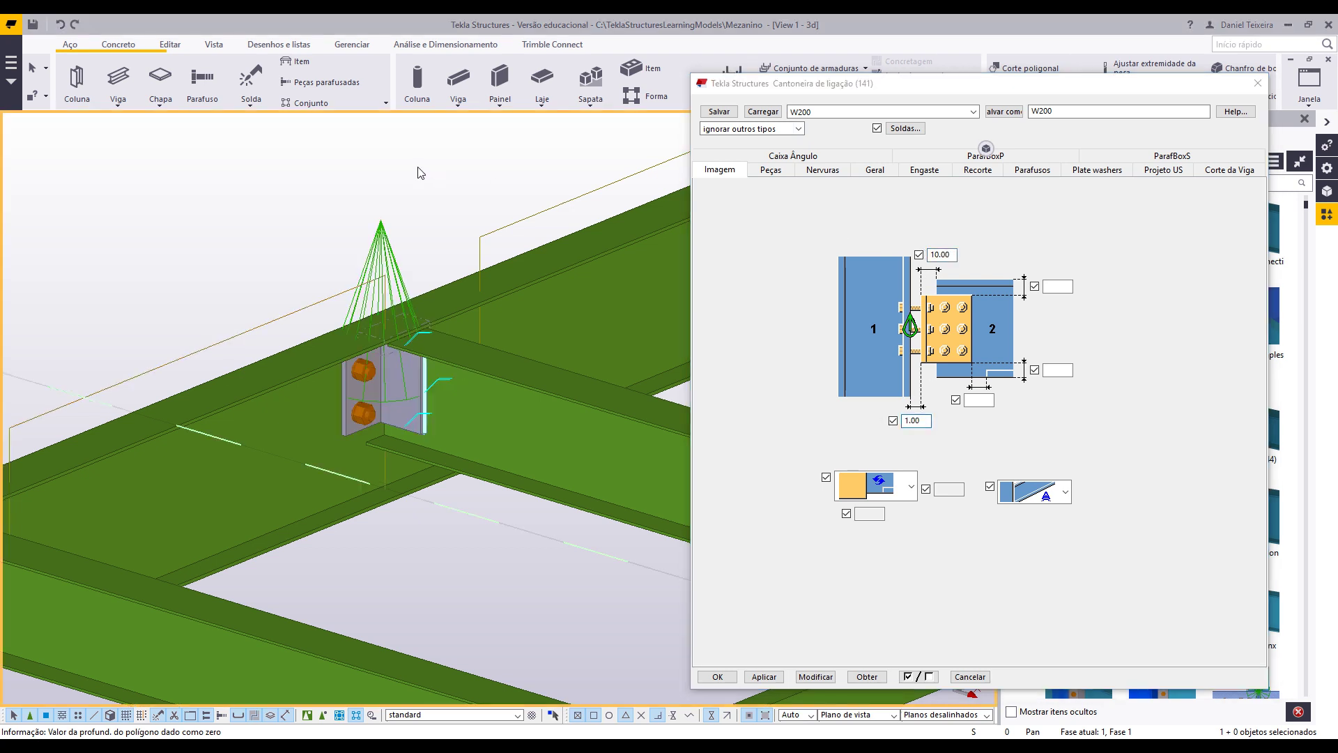
left_click(1255, 83)
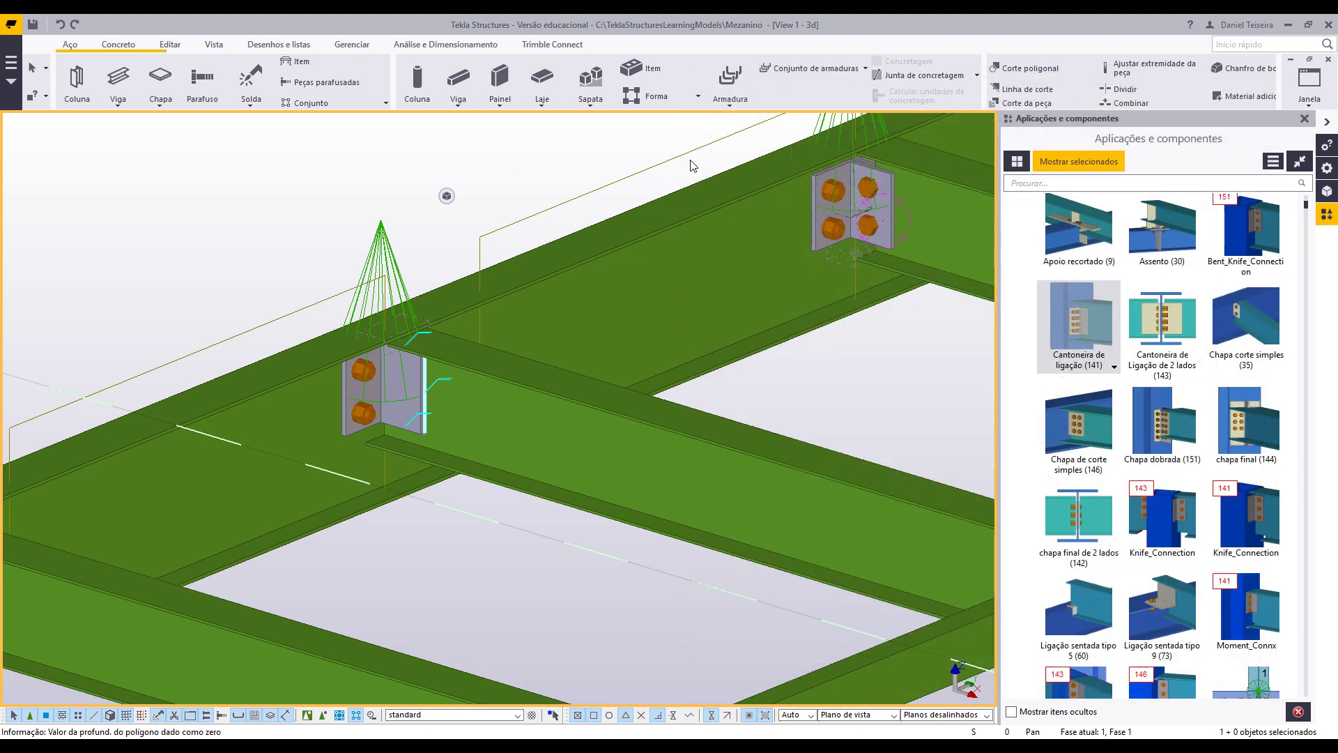
- Reopen the new Cantoneira de ligação (141) connection's properties, load the W200 settings, and apply them to the connection
double_click(402, 270)
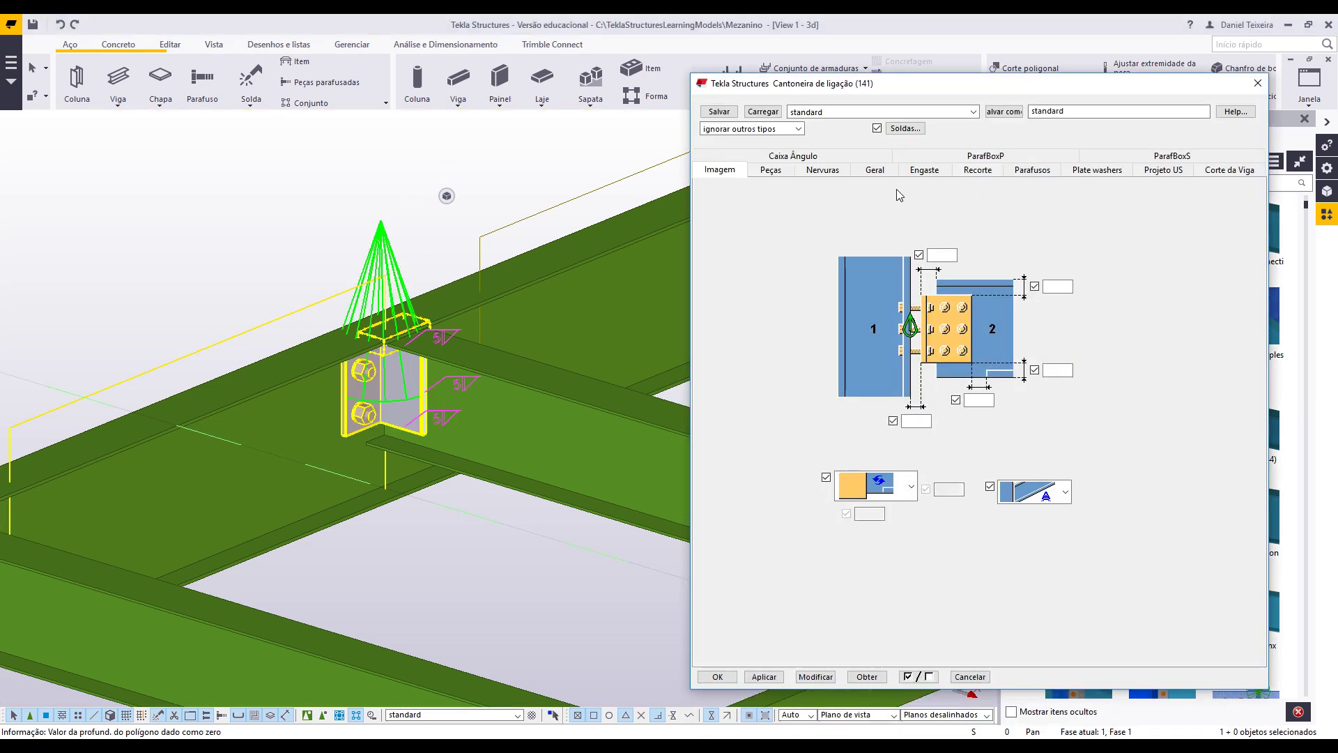
left_click(1048, 171)
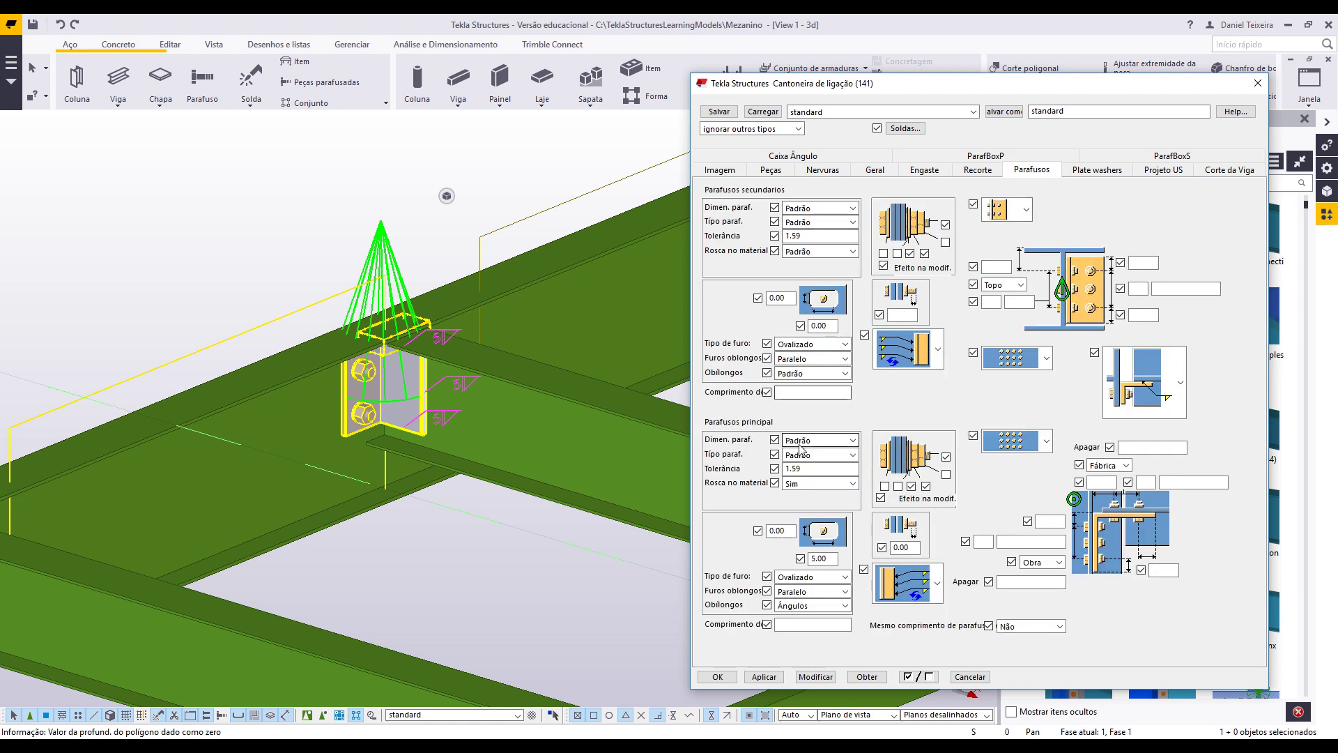
left_click(826, 112)
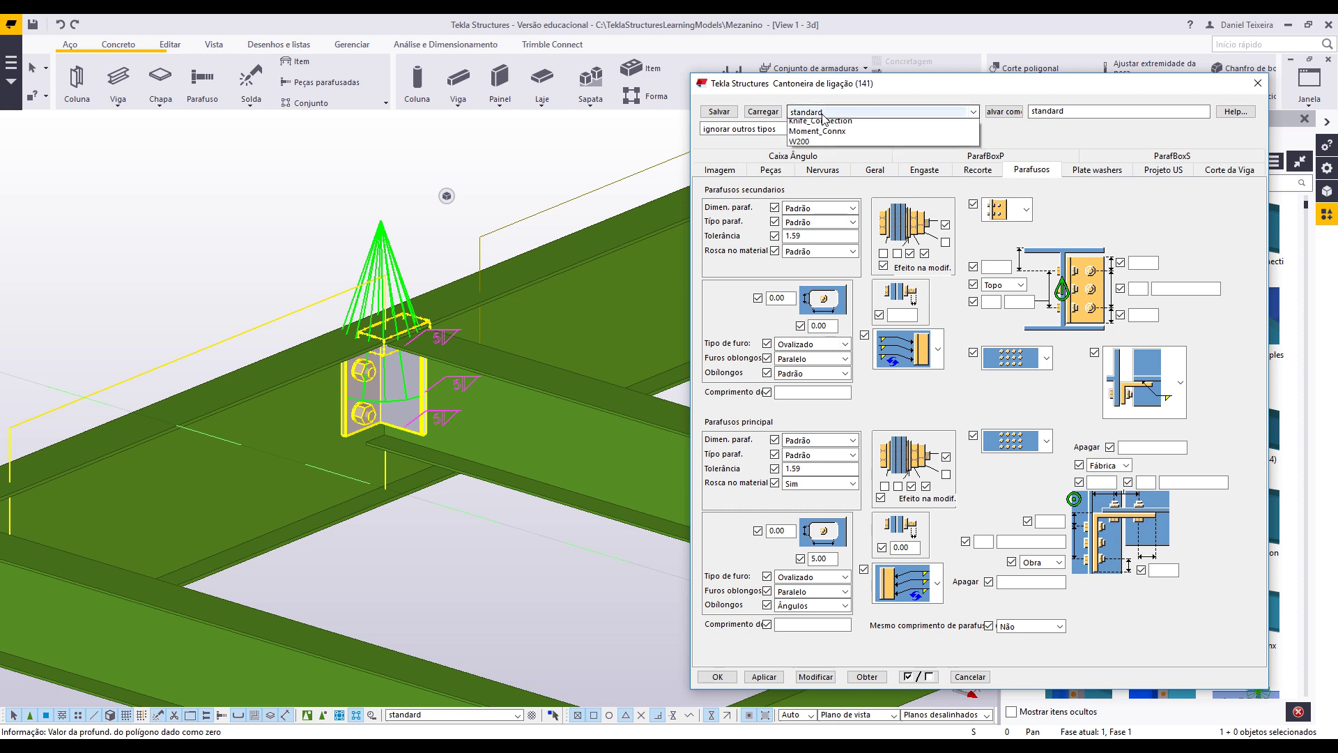
left_click(805, 267)
left_click(762, 111)
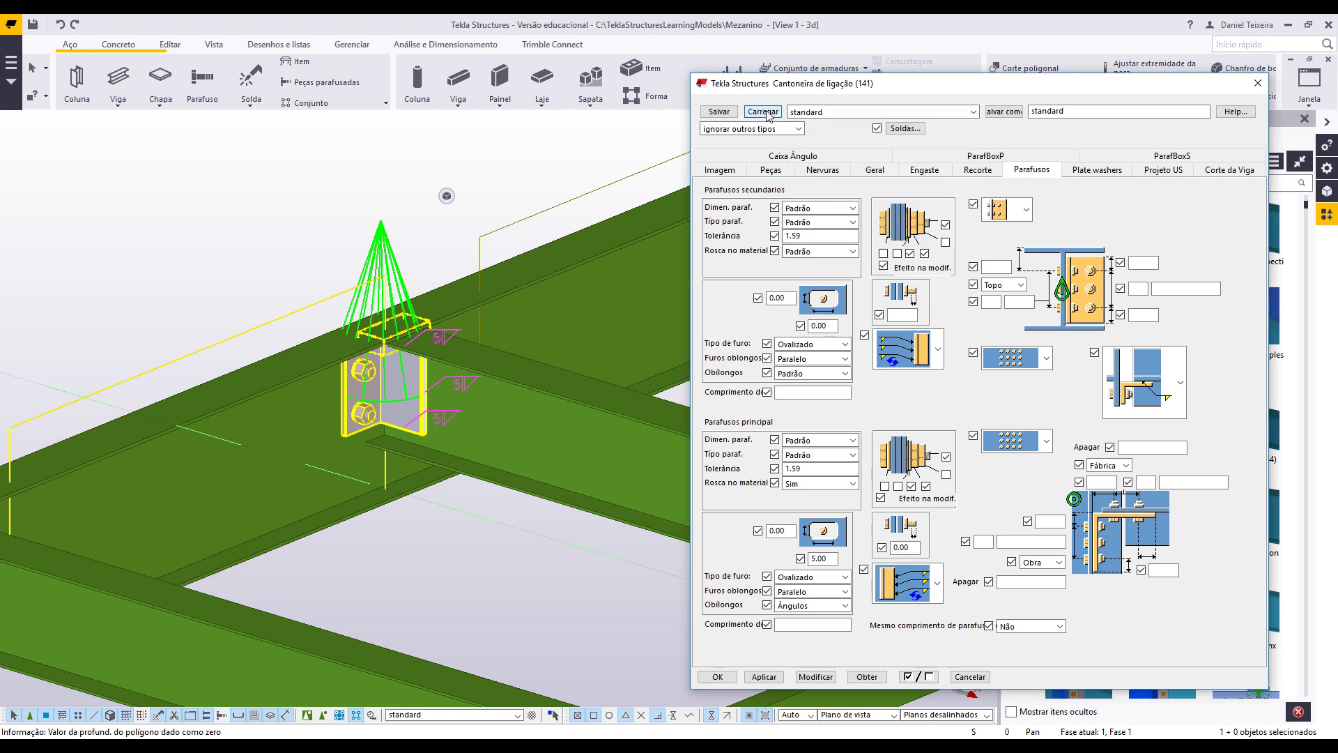
left_click(813, 677)
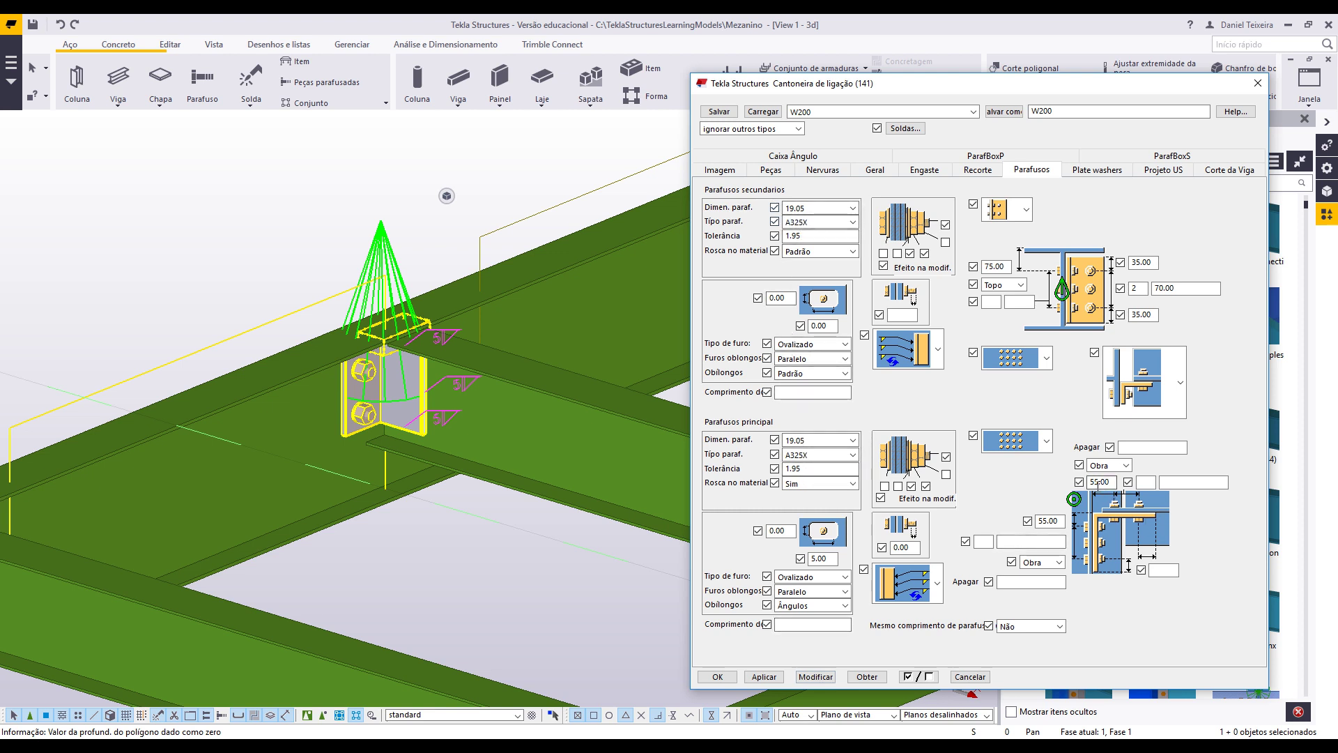
left_click(814, 677)
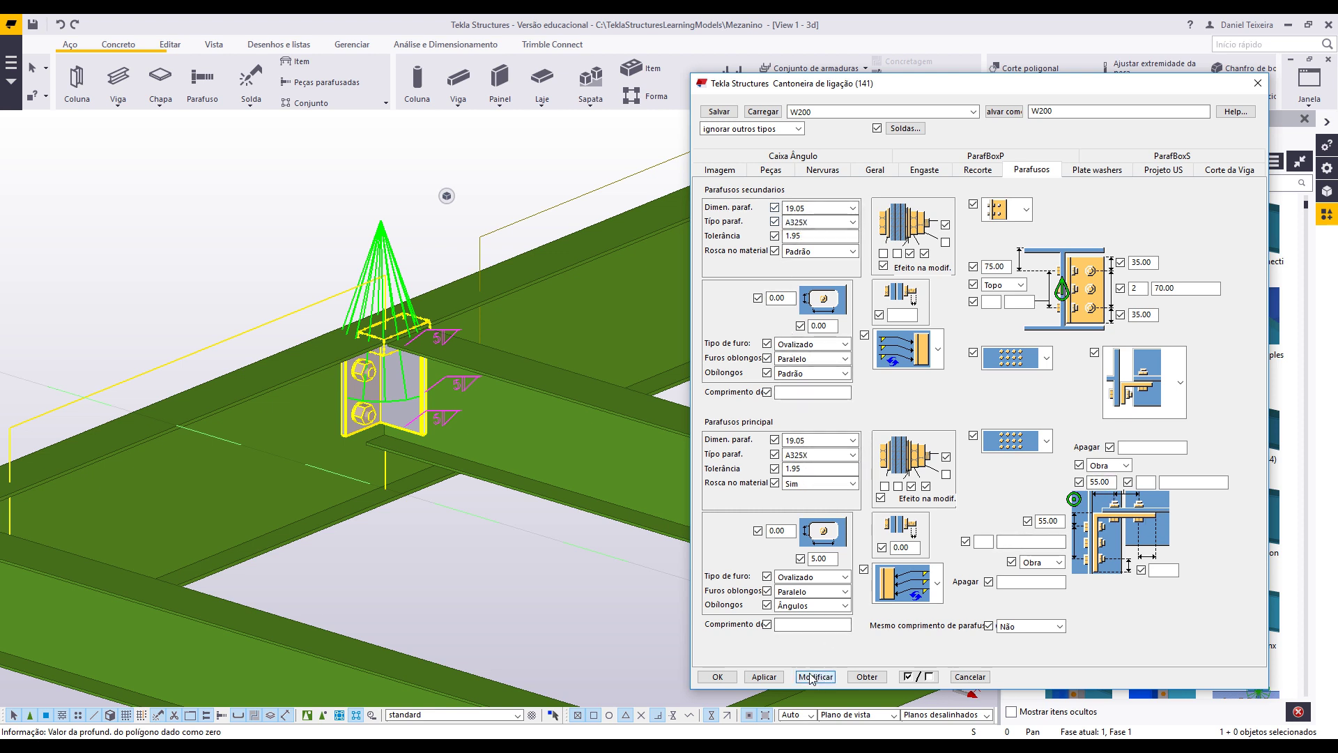
left_click(720, 676)
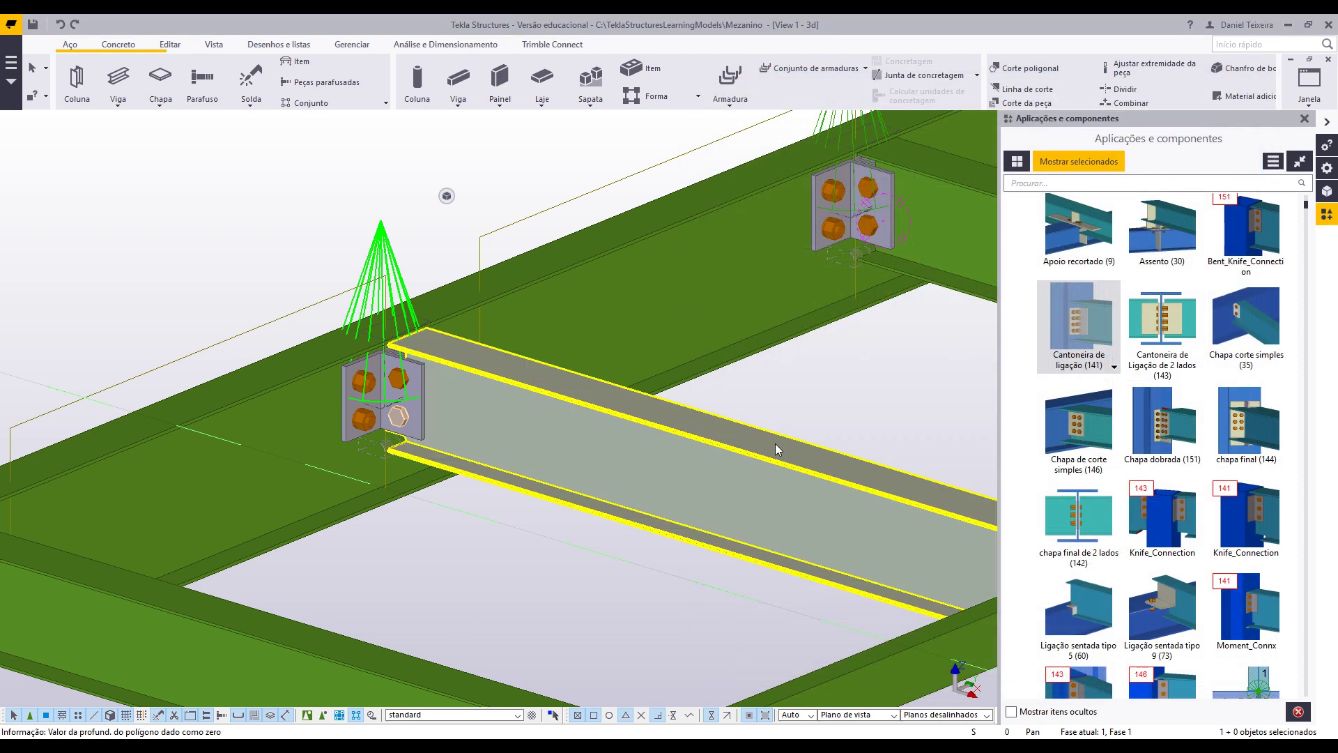
- Place Cantoneira de ligação (141) between the edge beam and its last unconnected secondary beam before the column
left_click(1083, 326)
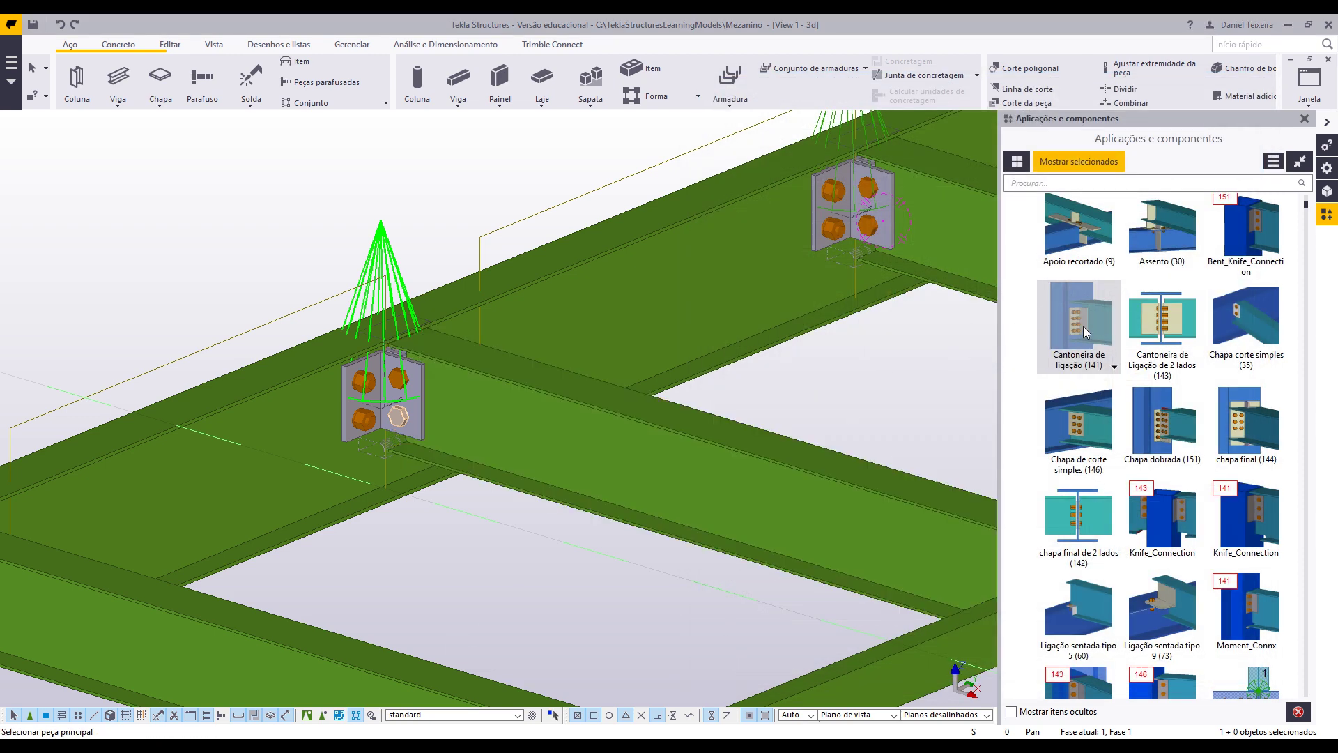
middle_click_drag(512, 355, 798, 258)
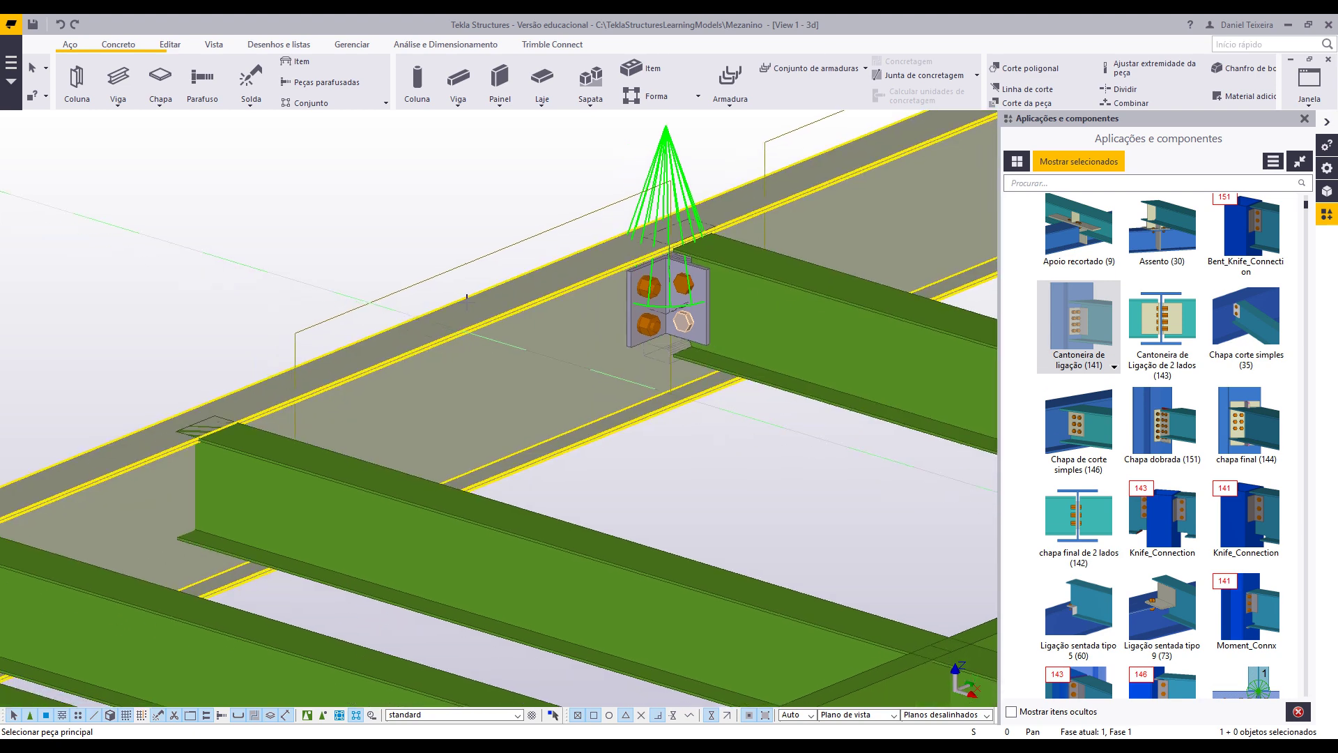
middle_click_drag(259, 405, 472, 337)
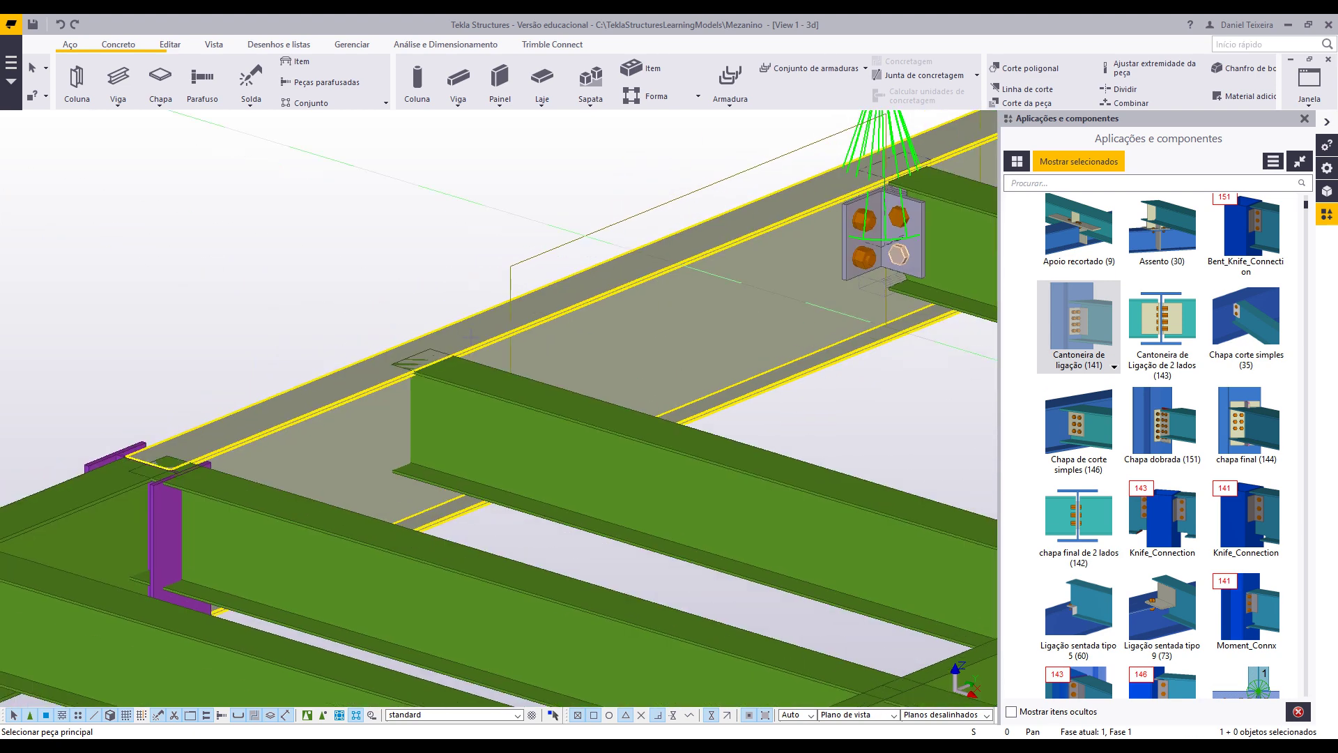
left_click(532, 337)
left_click(506, 404)
- Connect the three secondary beams of the next span past the column to their edge beam with the same connection
middle_click_drag(16, 492, 496, 285)
left_click(373, 375)
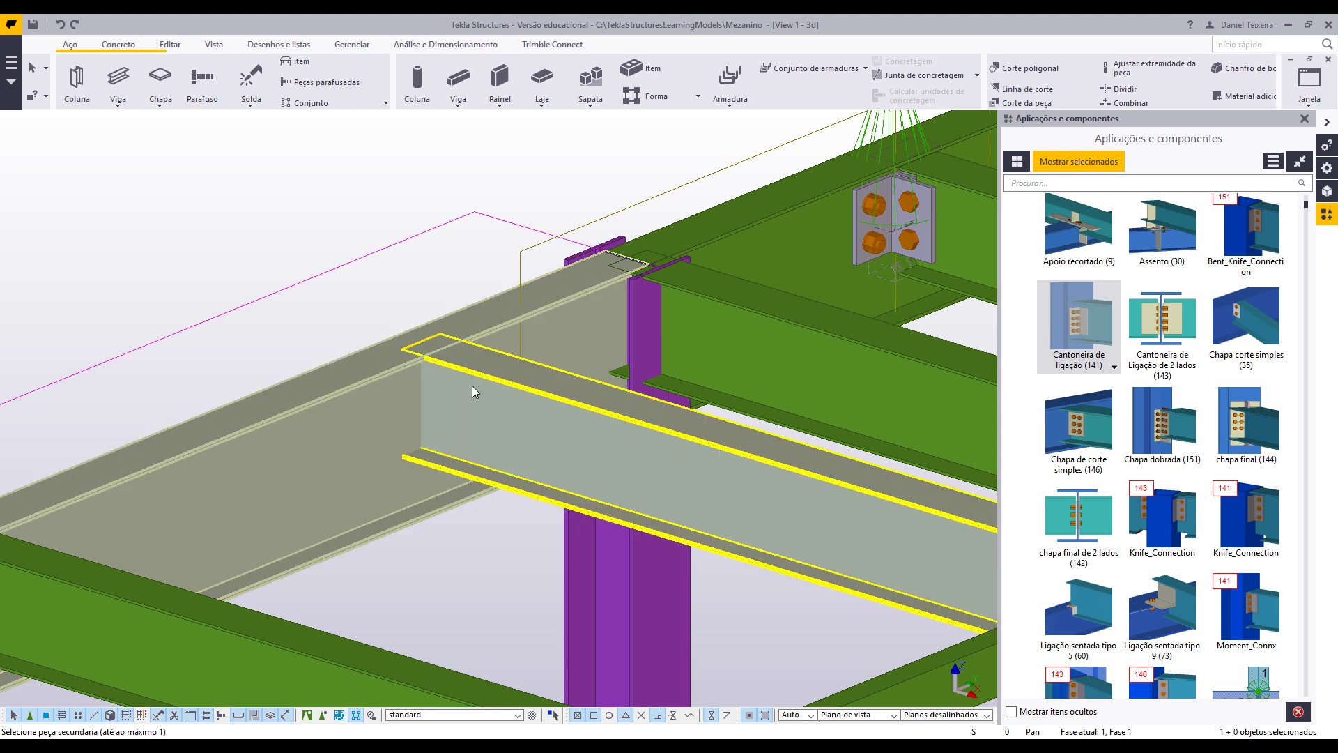
left_click(472, 392)
middle_click_drag(204, 427, 225, 469)
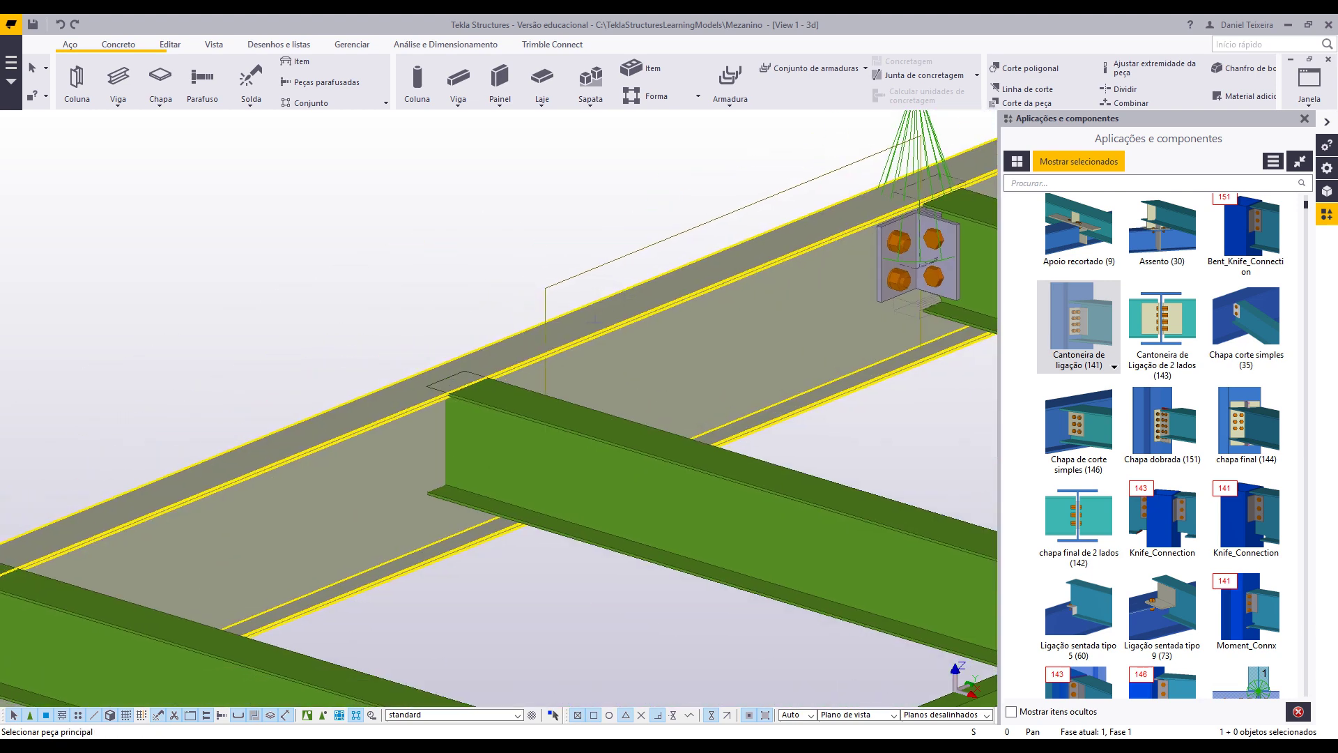
left_click(569, 357)
left_click(576, 427)
middle_click_drag(349, 433, 832, 169)
left_click(616, 282)
left_click(556, 352)
- Add the same angle connection at the three secondary beams of the third span along this edge
middle_click_drag(151, 445, 647, 214)
left_click(439, 299)
left_click(532, 320)
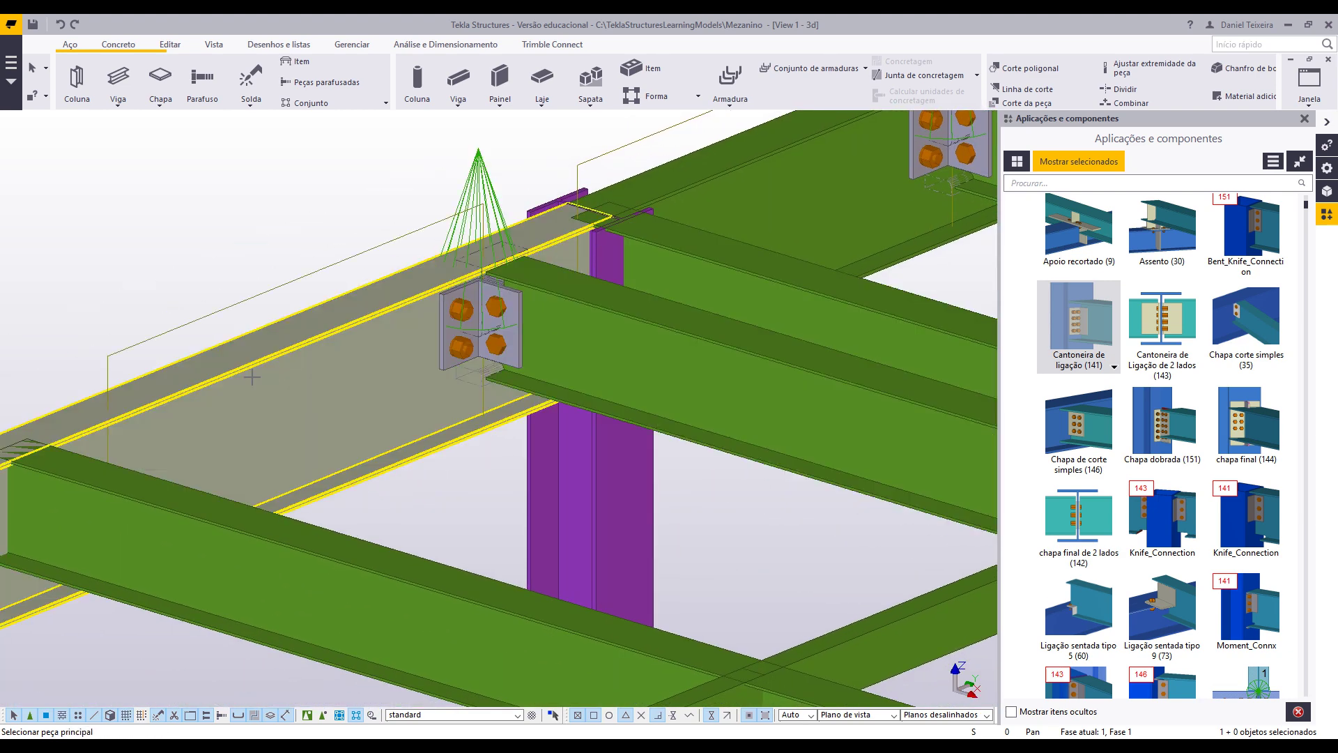
middle_click_drag(241, 388, 628, 220)
left_click(485, 263)
left_click(502, 332)
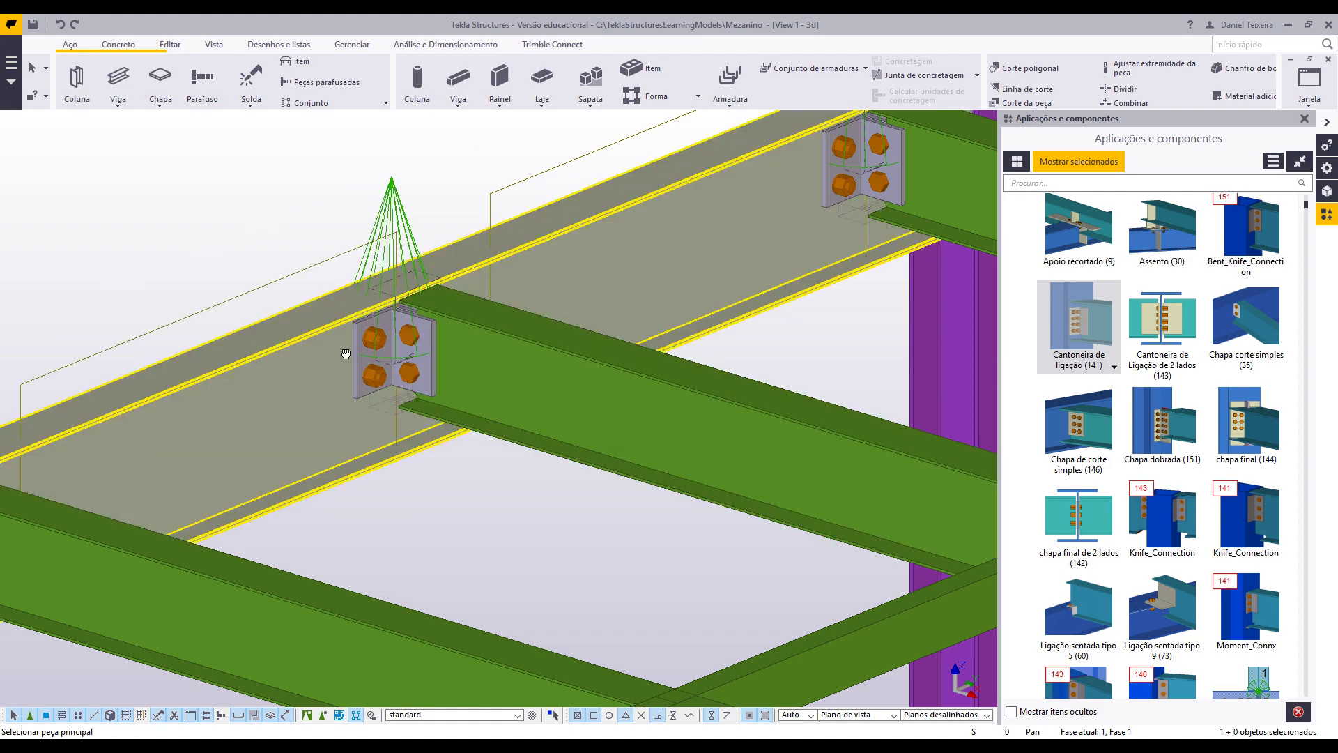
middle_click_drag(281, 427, 646, 187)
left_click(528, 209)
left_click(433, 289)
- On the opposite edge, connect the three secondary beams between columns D and C to the grid 3 edge beam in one selection
middle_click_drag(405, 272, 786, 133)
scroll(479, 203, "down", 3)
scroll(481, 203, "down", 5)
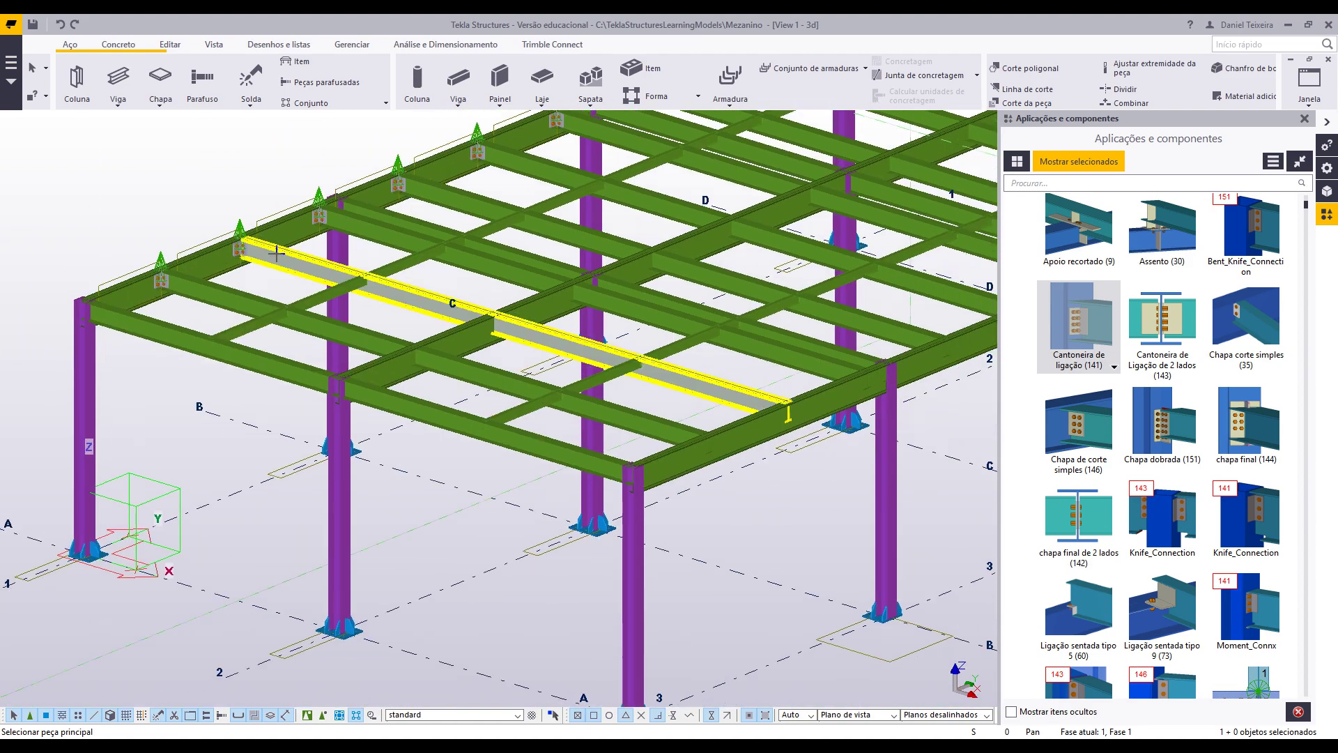
middle_click_drag(399, 351, 660, 281)
middle_click_drag(446, 307, 404, 314, "ctrl")
middle_click_drag(404, 313, 419, 411)
scroll(328, 358, "up", 5)
middle_click_drag(341, 345, 496, 327)
scroll(496, 326, "up", 3)
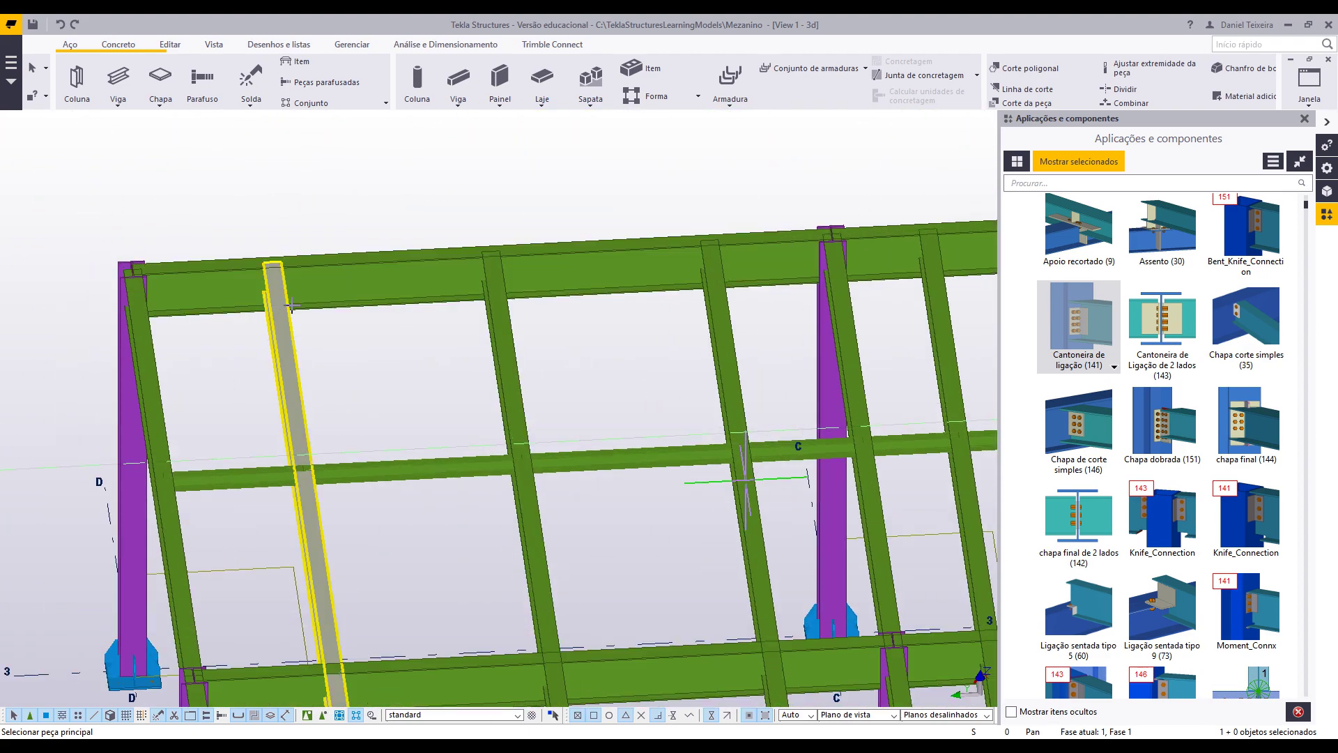
middle_click_drag(683, 300, 667, 367)
scroll(592, 377, "up", 2)
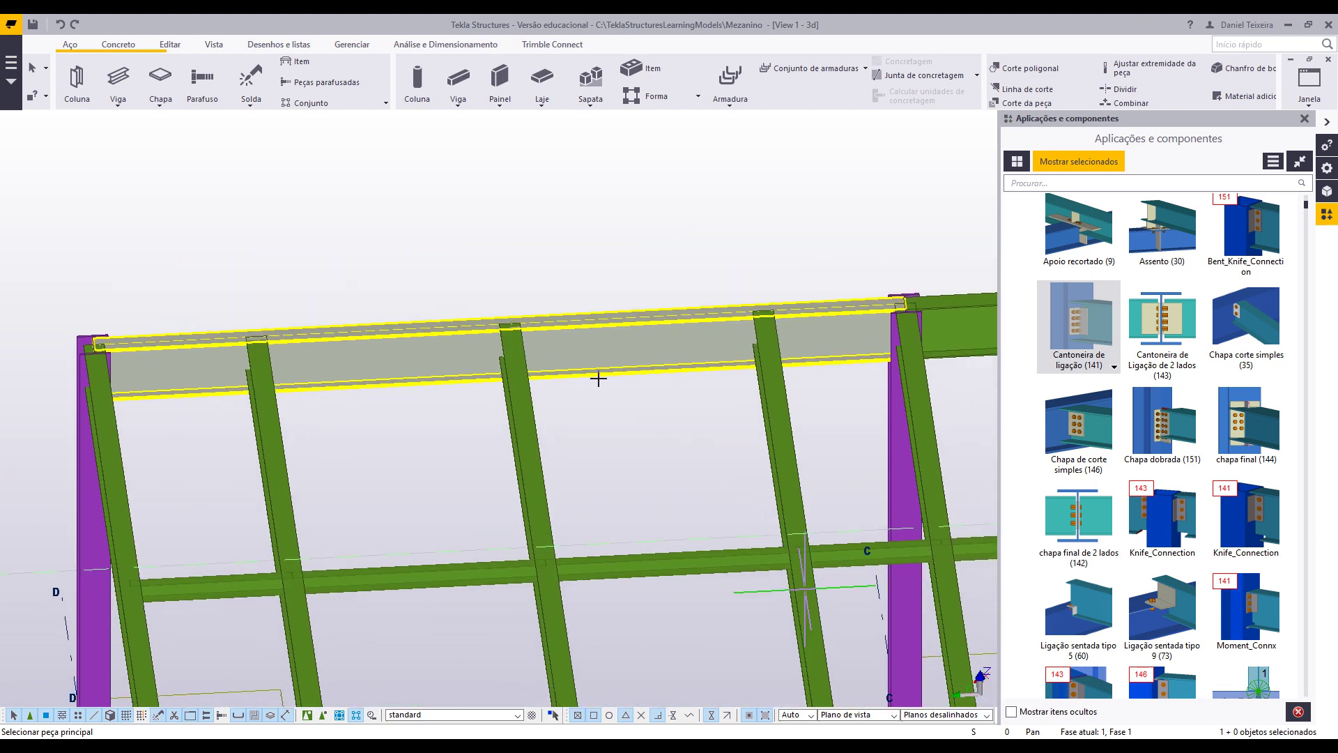
left_click(619, 361)
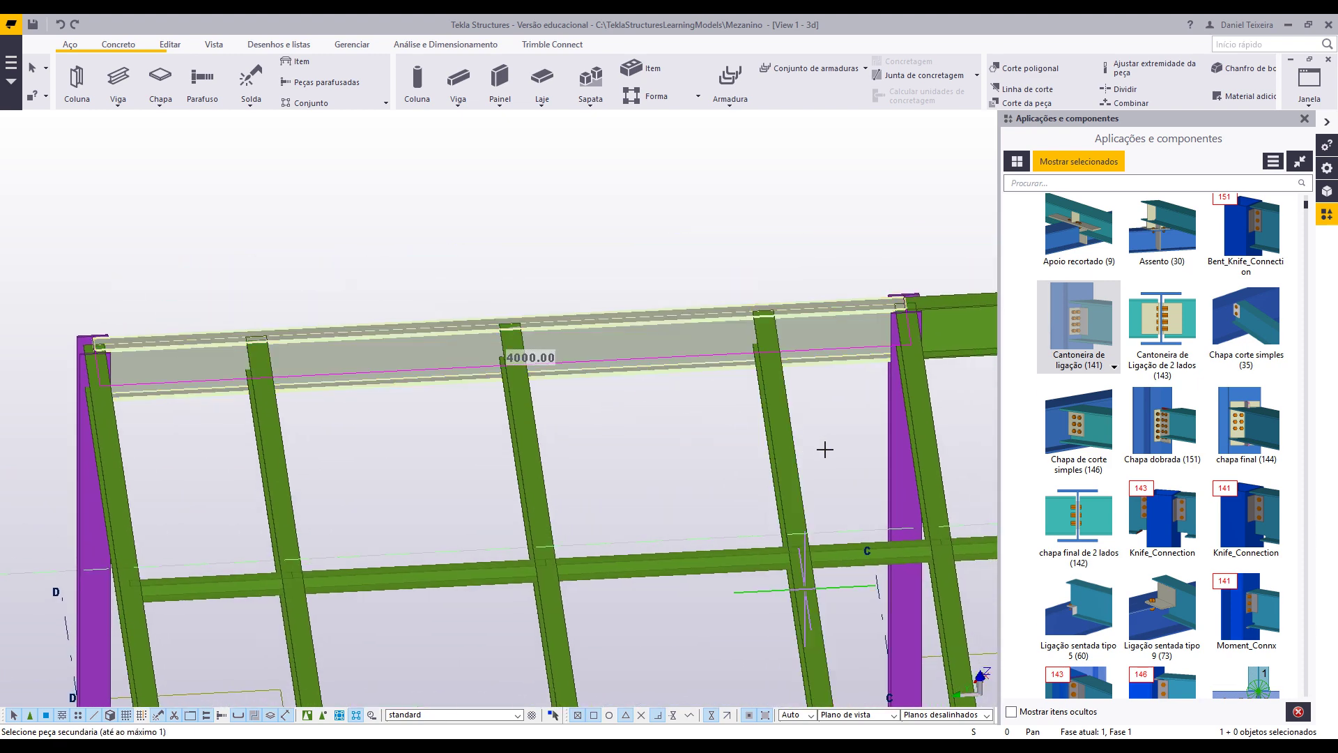
left_click_drag(825, 450, 240, 484)
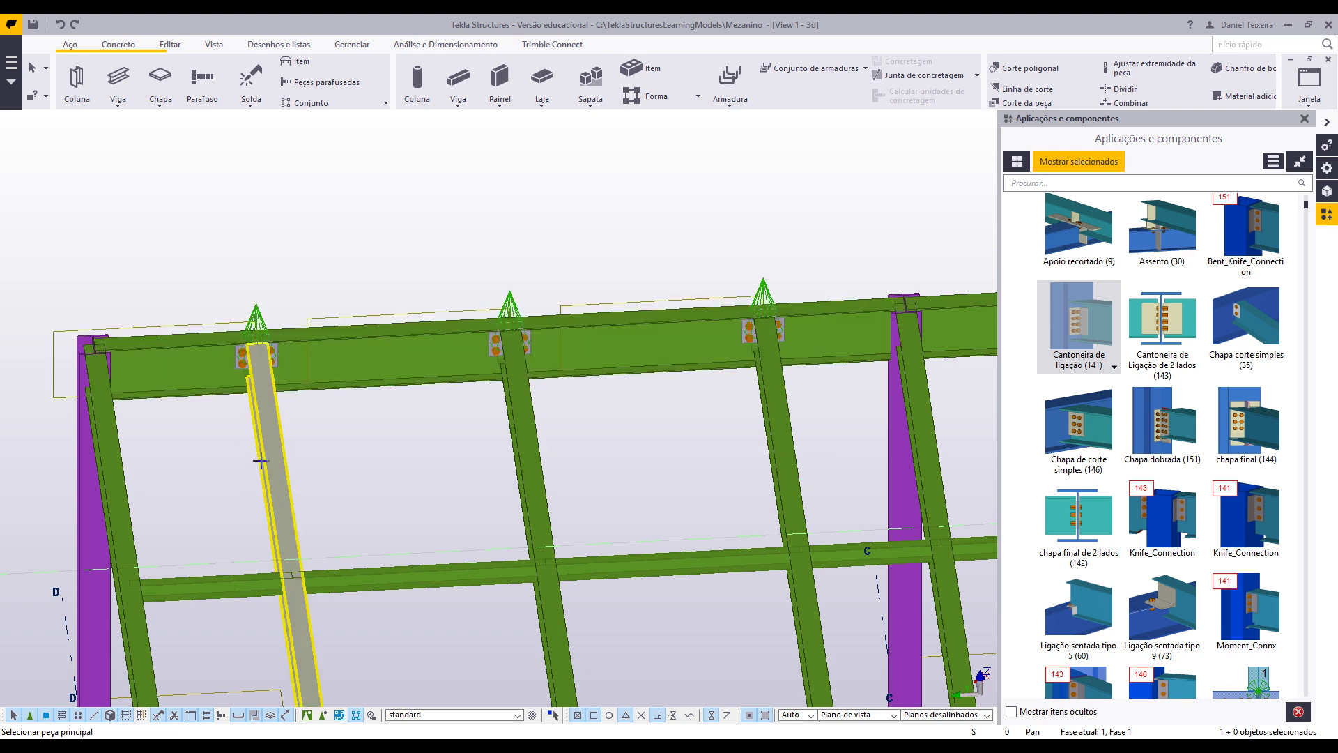
- End the placement command and examine the new angle connections along the grid 3 edge beam at close range
middle_click_drag(260, 463, 428, 409)
middle_click_drag(428, 409, 723, 400)
scroll(573, 401, "up", 2)
middle_click_drag(638, 394, 495, 433)
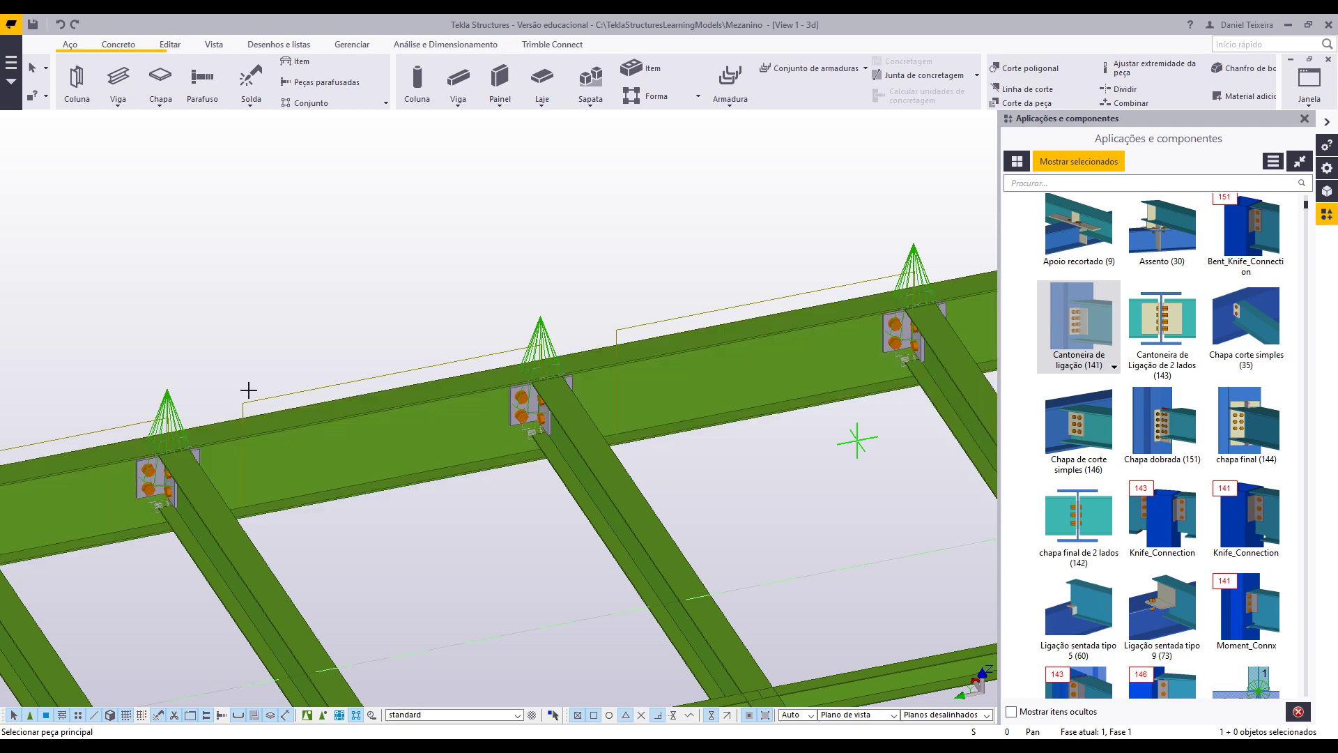
right_click(276, 243)
left_click(320, 254)
middle_click_drag(444, 210, 545, 190)
scroll(349, 254, "up", 4)
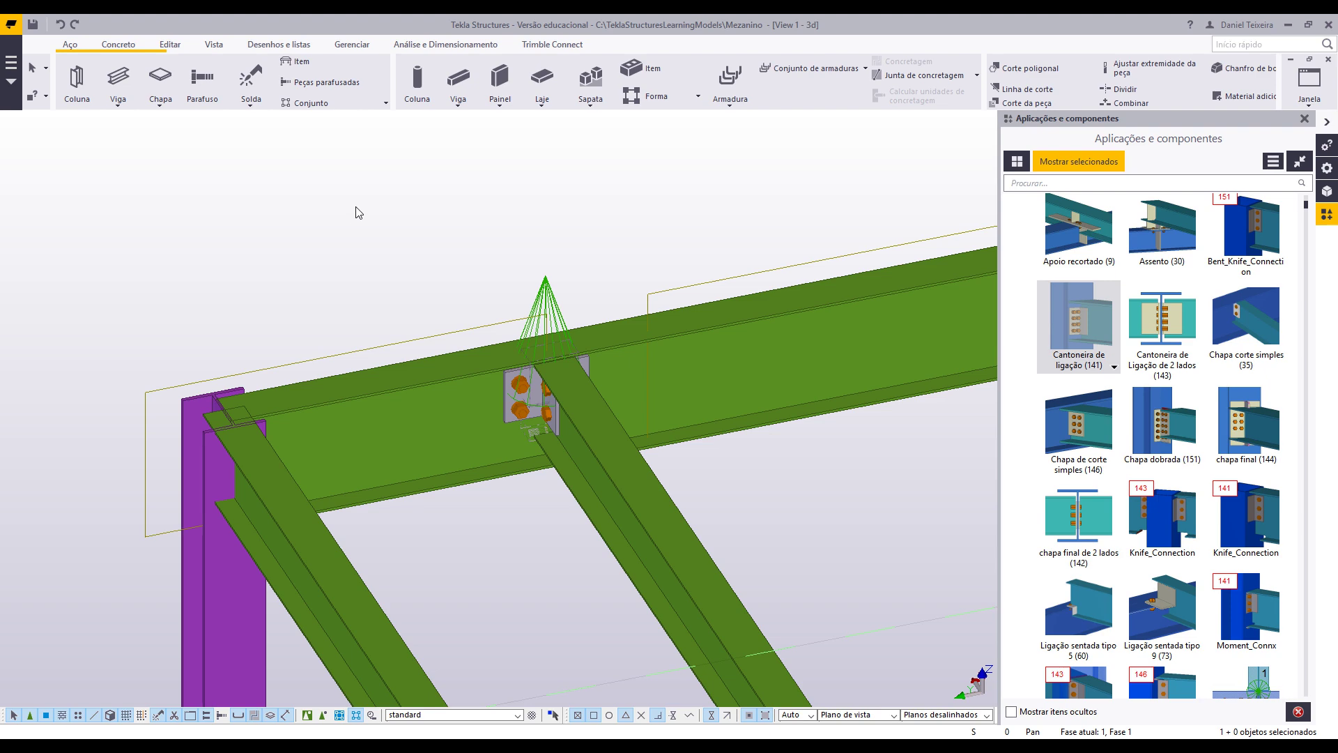
middle_click_drag(739, 192, 307, 304)
middle_click_drag(637, 309, 169, 416)
scroll(485, 335, "up", 2)
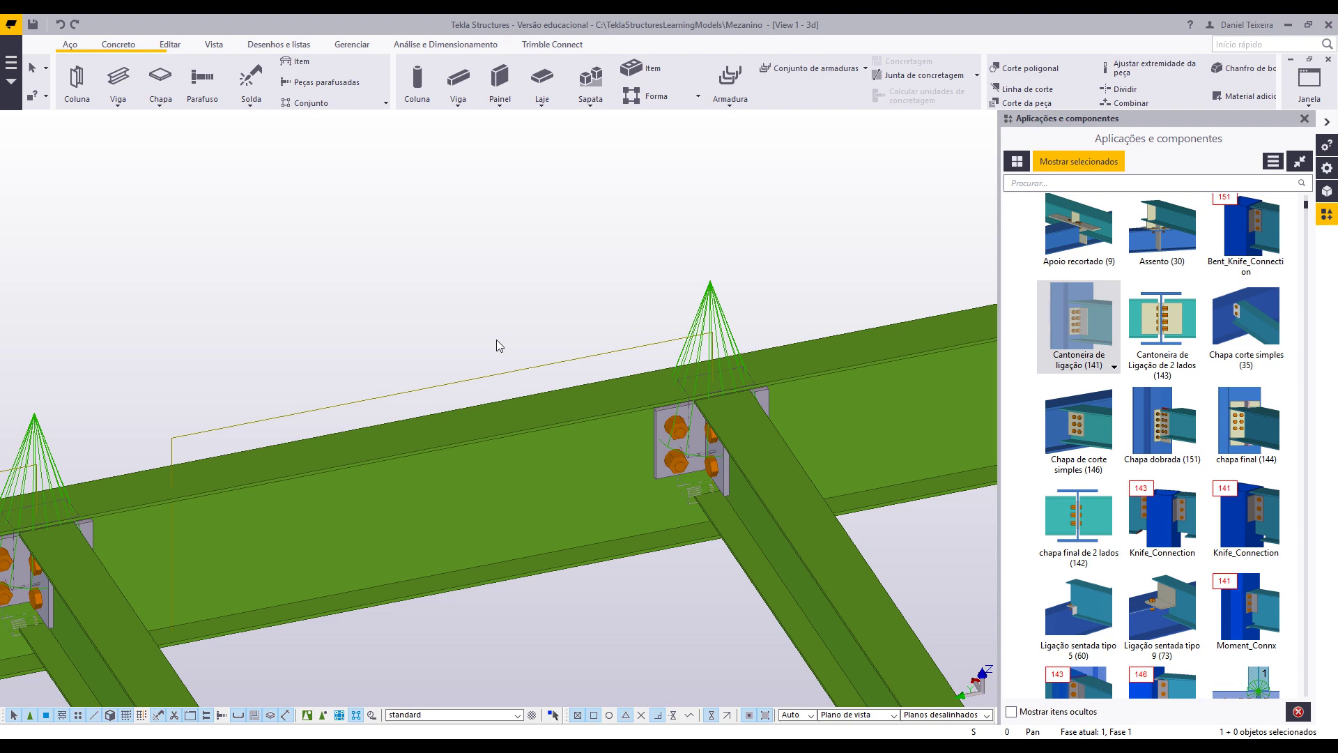
middle_click_drag(667, 371, 472, 353)
scroll(498, 362, "up", 2)
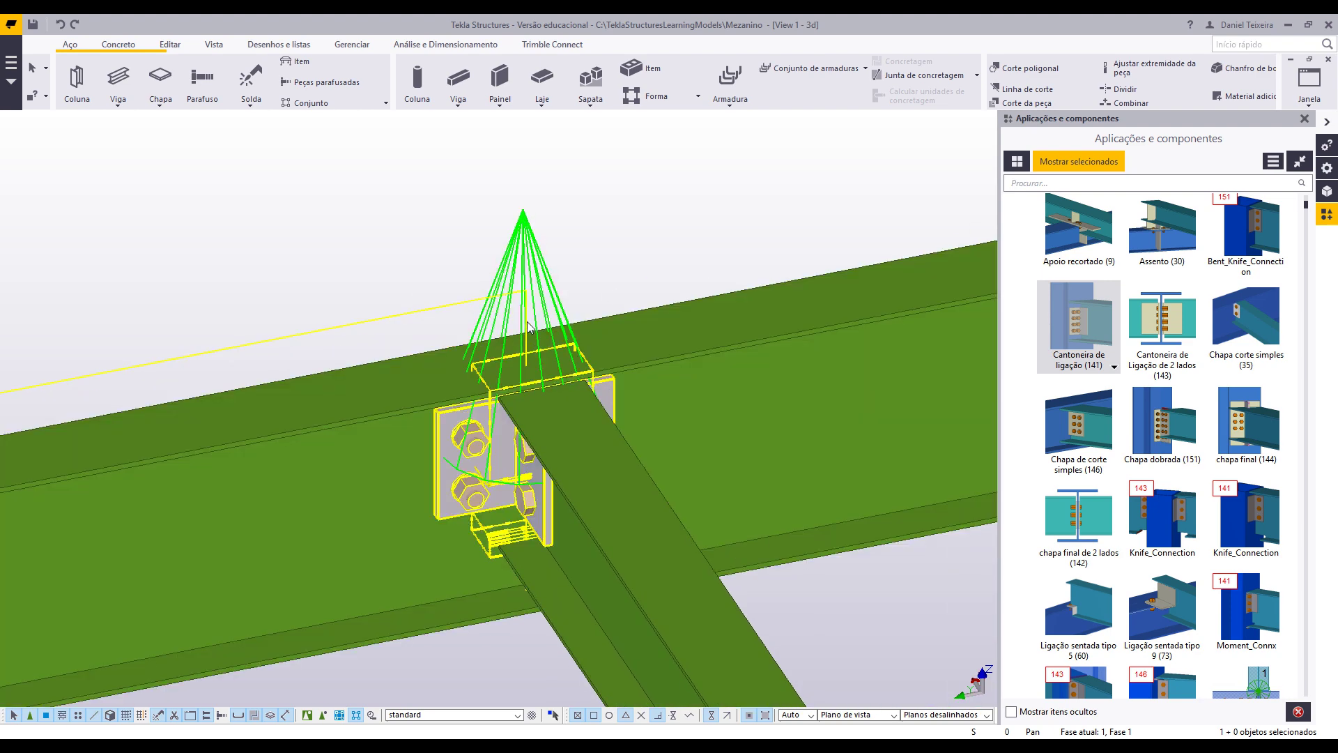